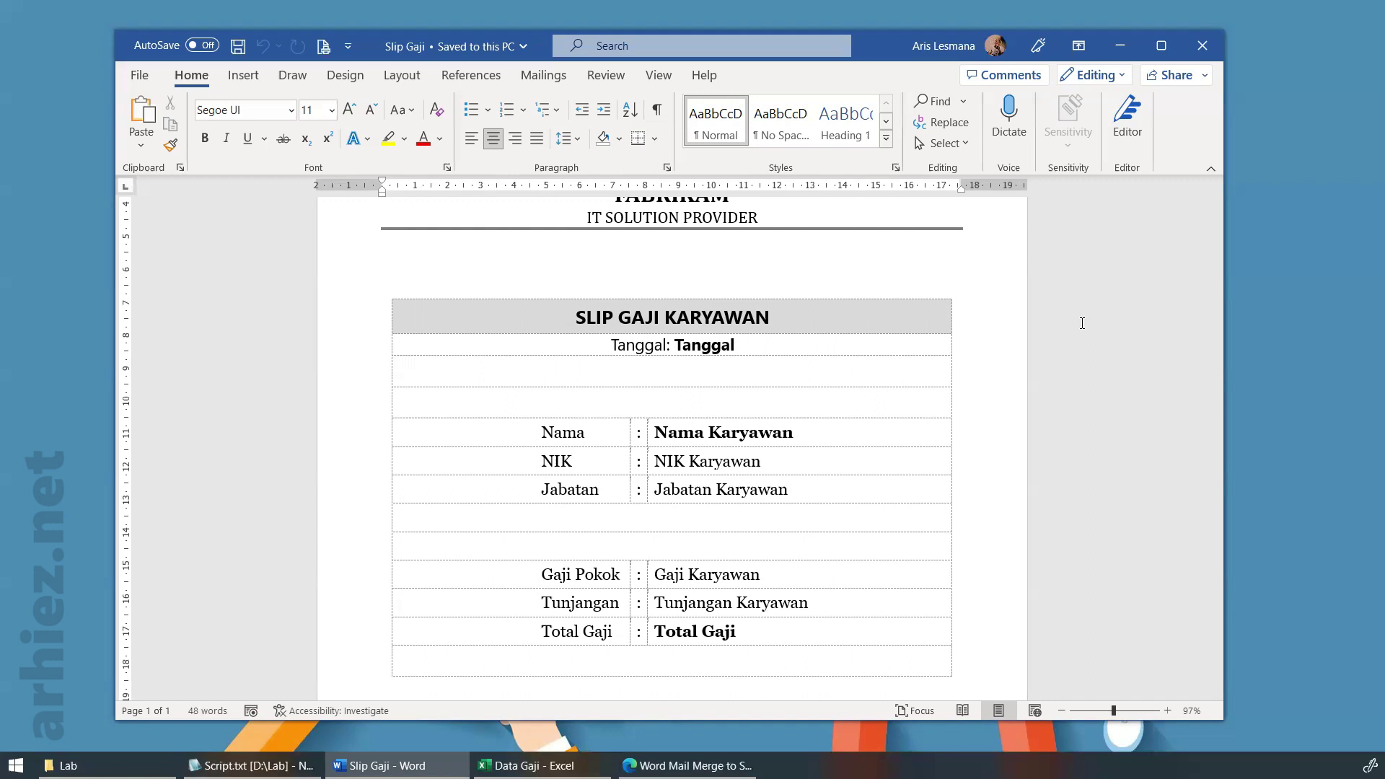
Scroll over the salary slip template and make small drags on it, cancelling with Escape
scroll(1104, 372, down, 2)
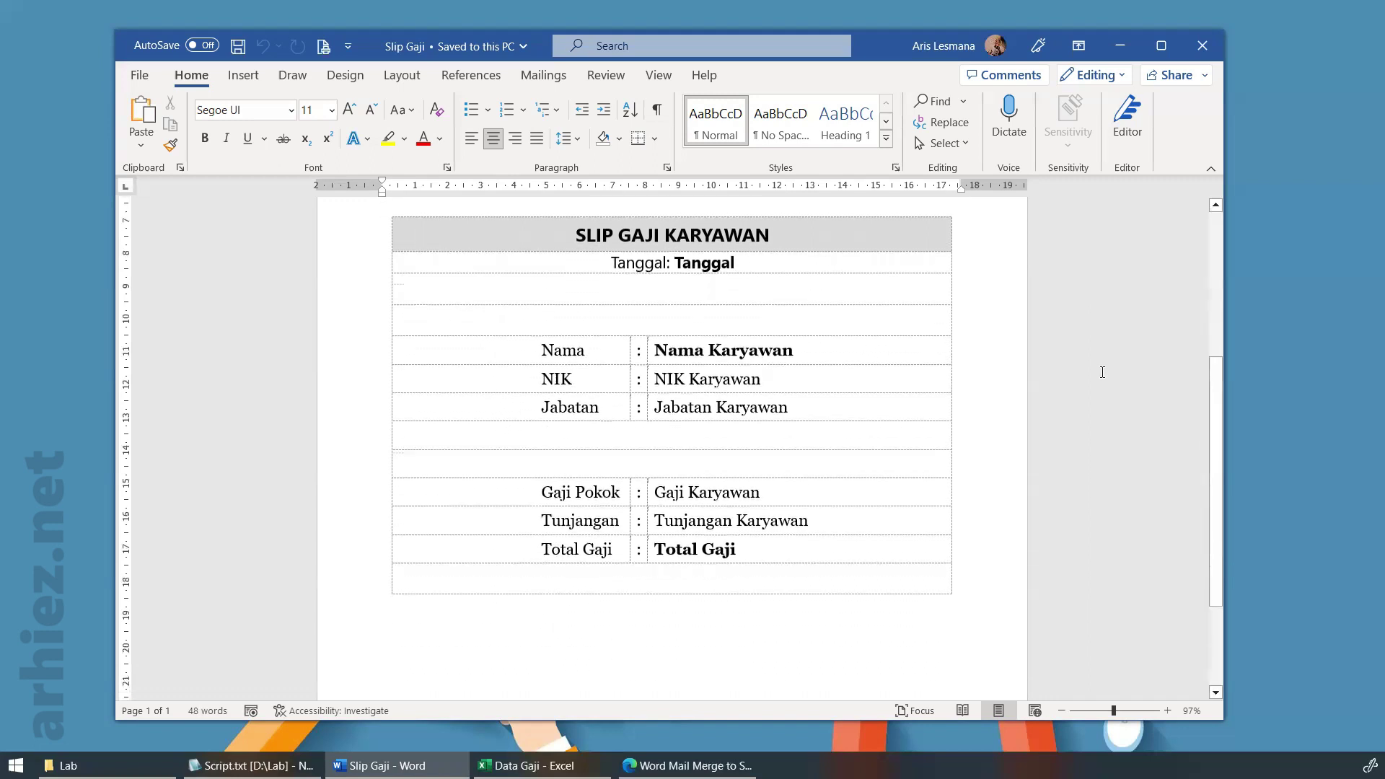
scroll(1103, 372, up, 1)
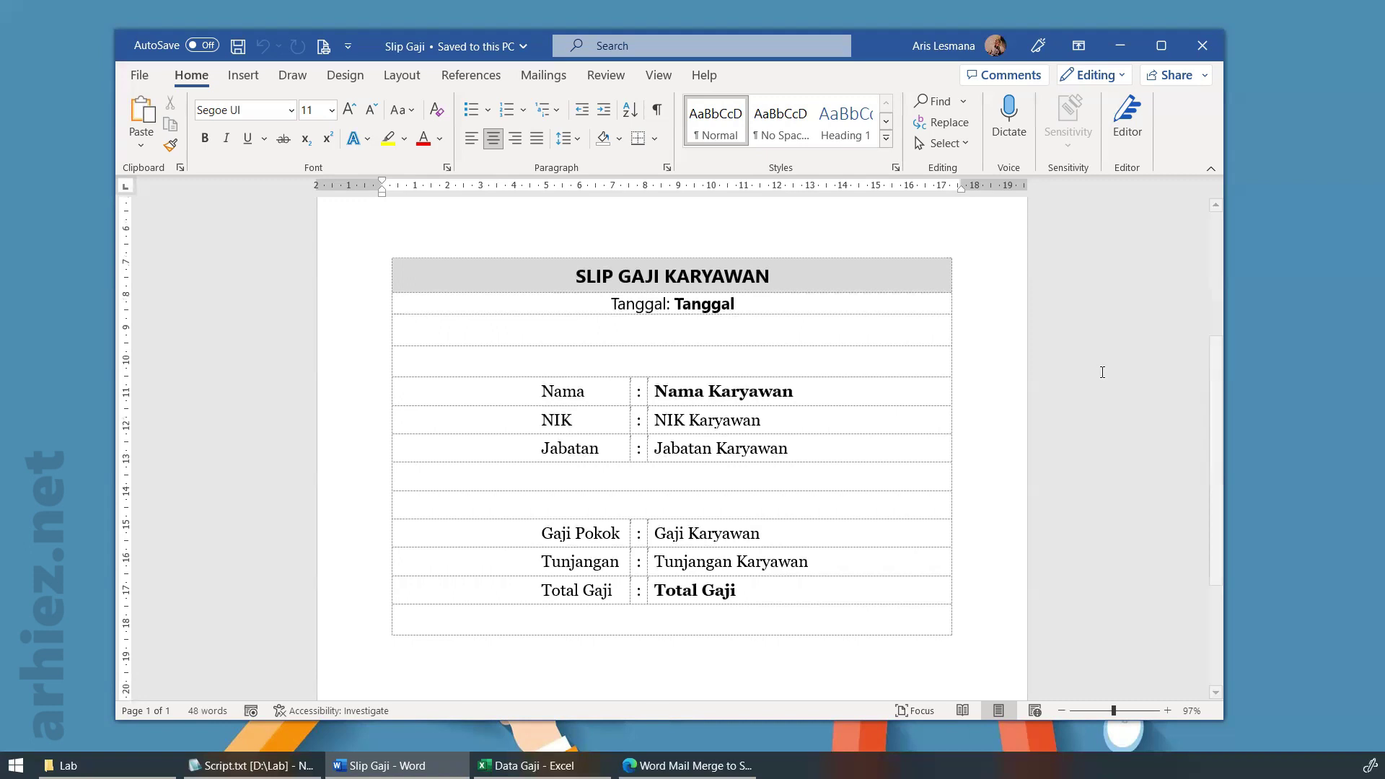
drag(732, 281, 735, 287)
drag(750, 368, 744, 374)
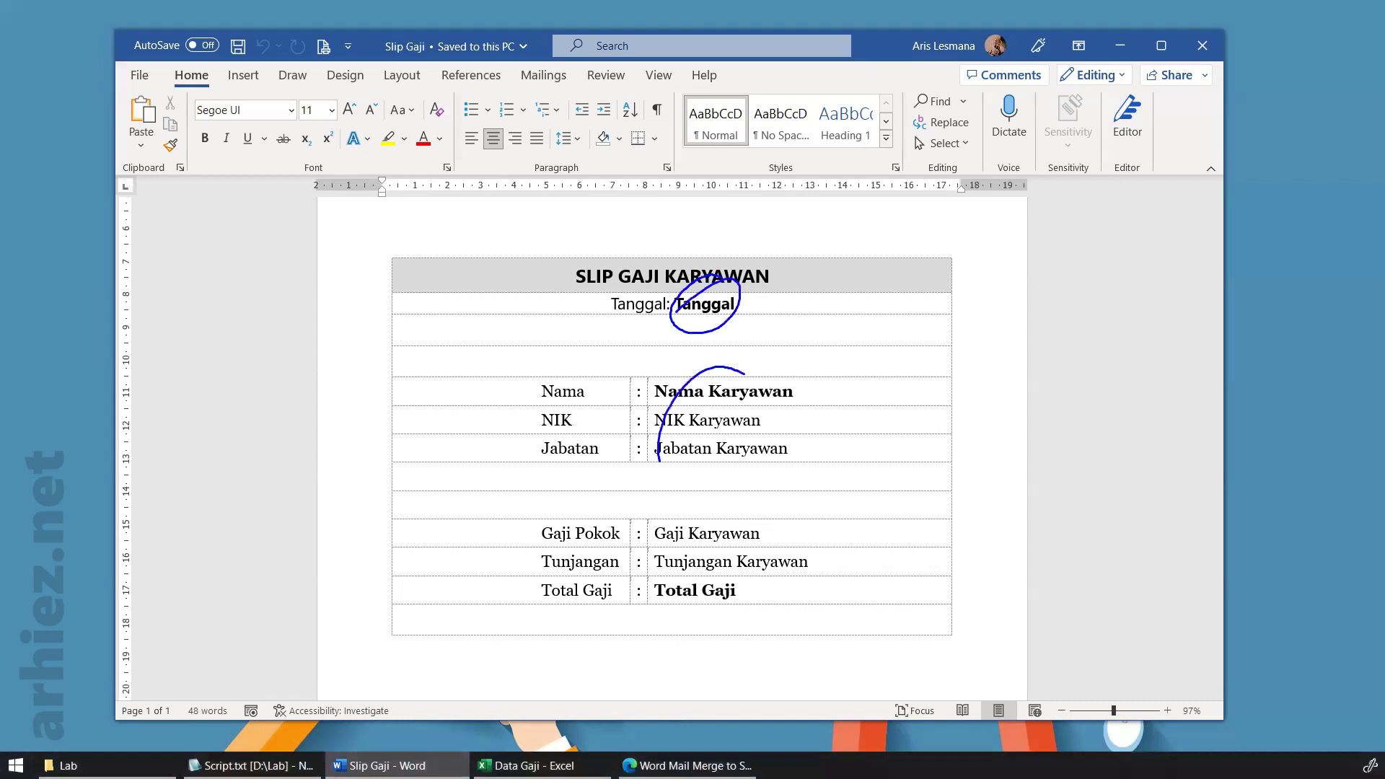
drag(750, 514, 743, 520)
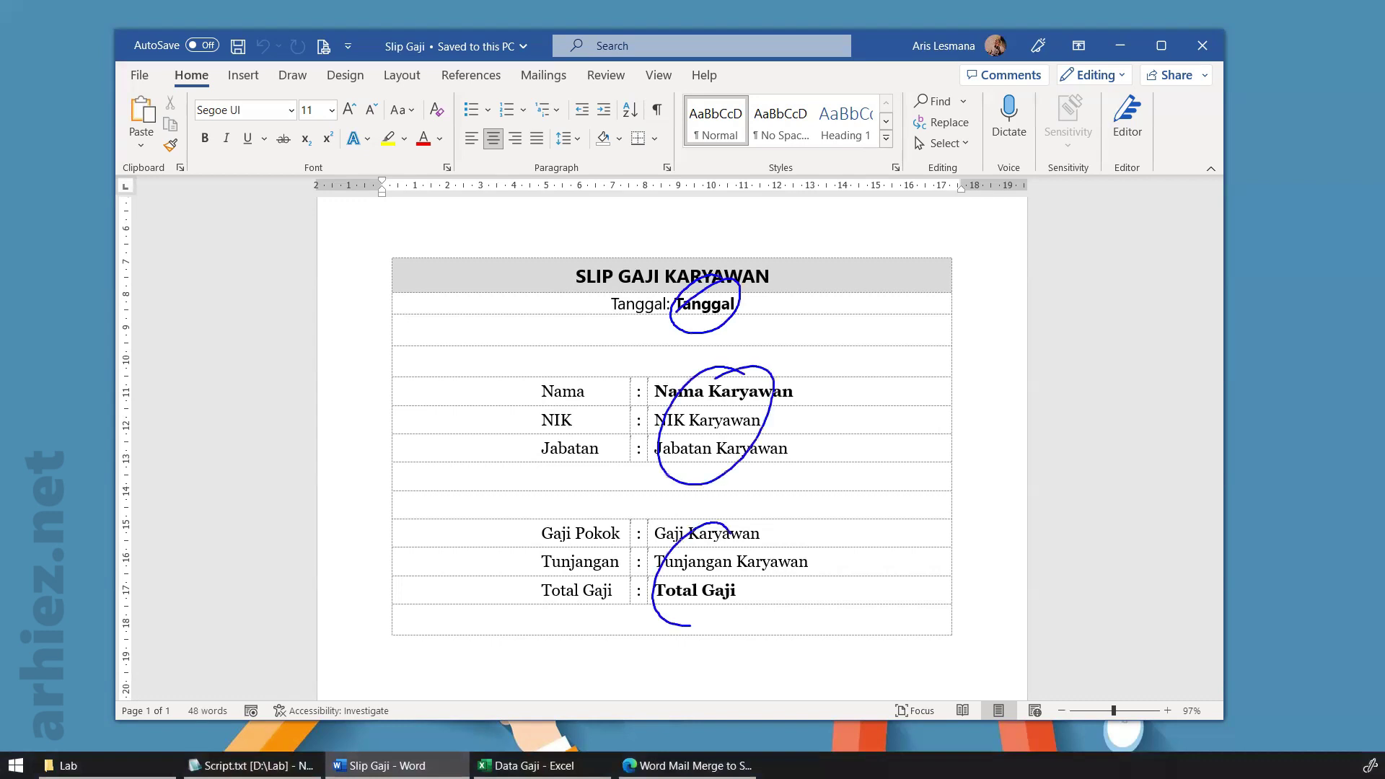
key(Escape)
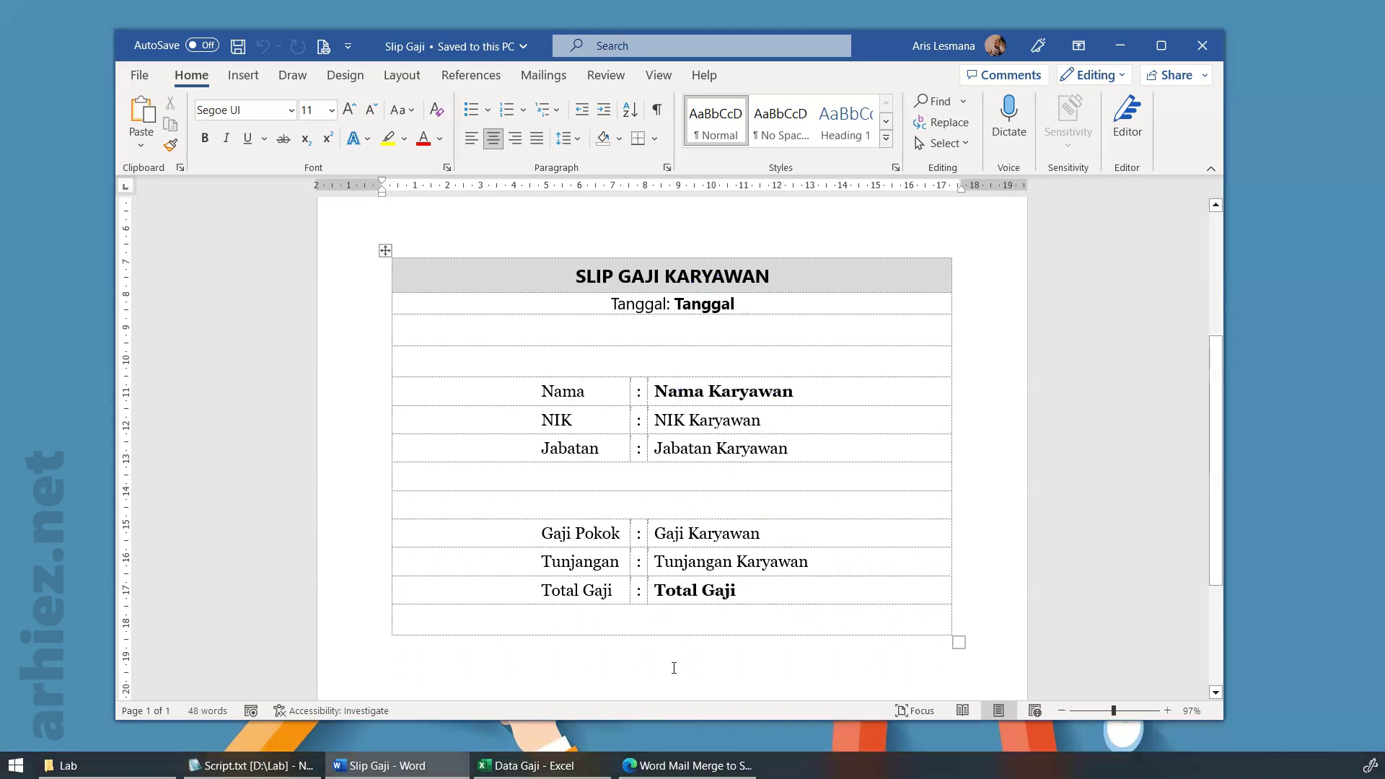
mouse_move(528, 765)
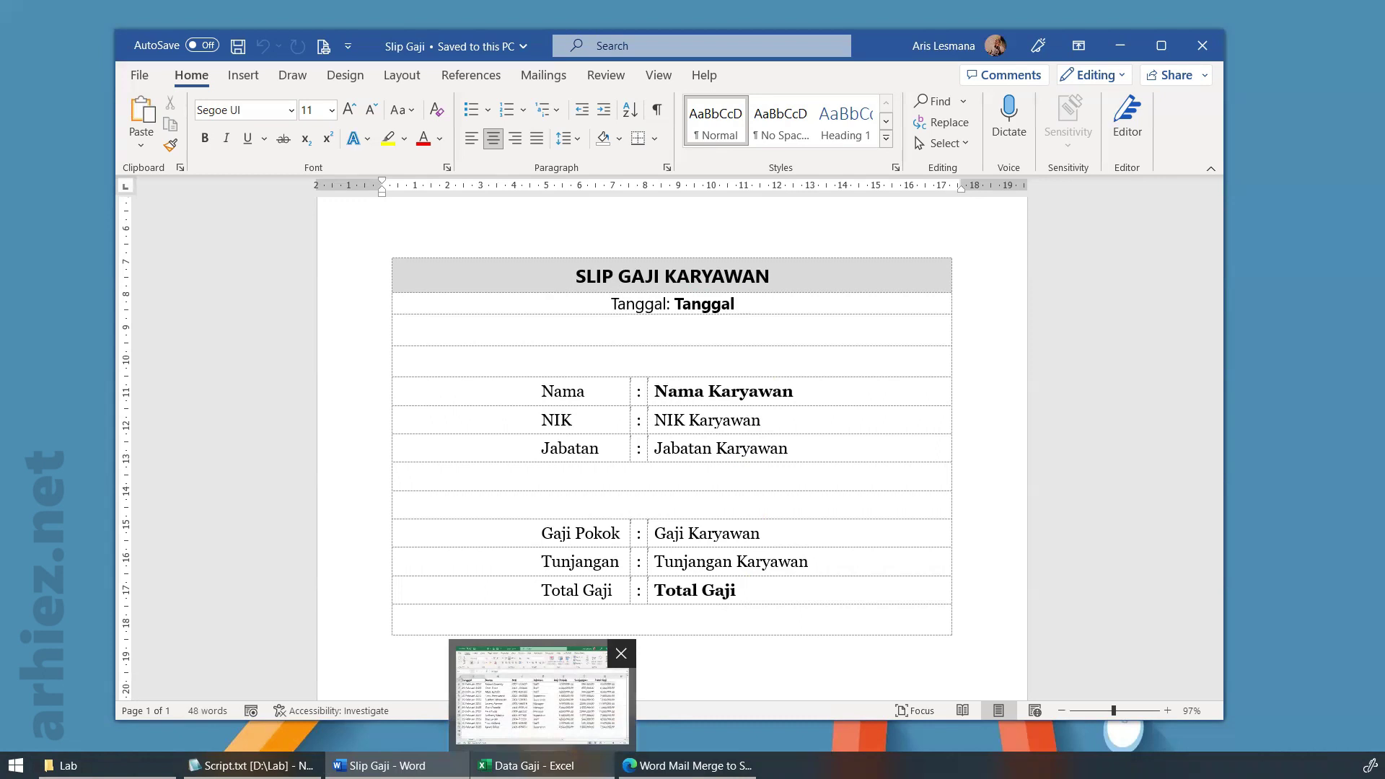
Bring up the Data Gaji workbook with its 12 salary rows, then close Excel
click(541, 693)
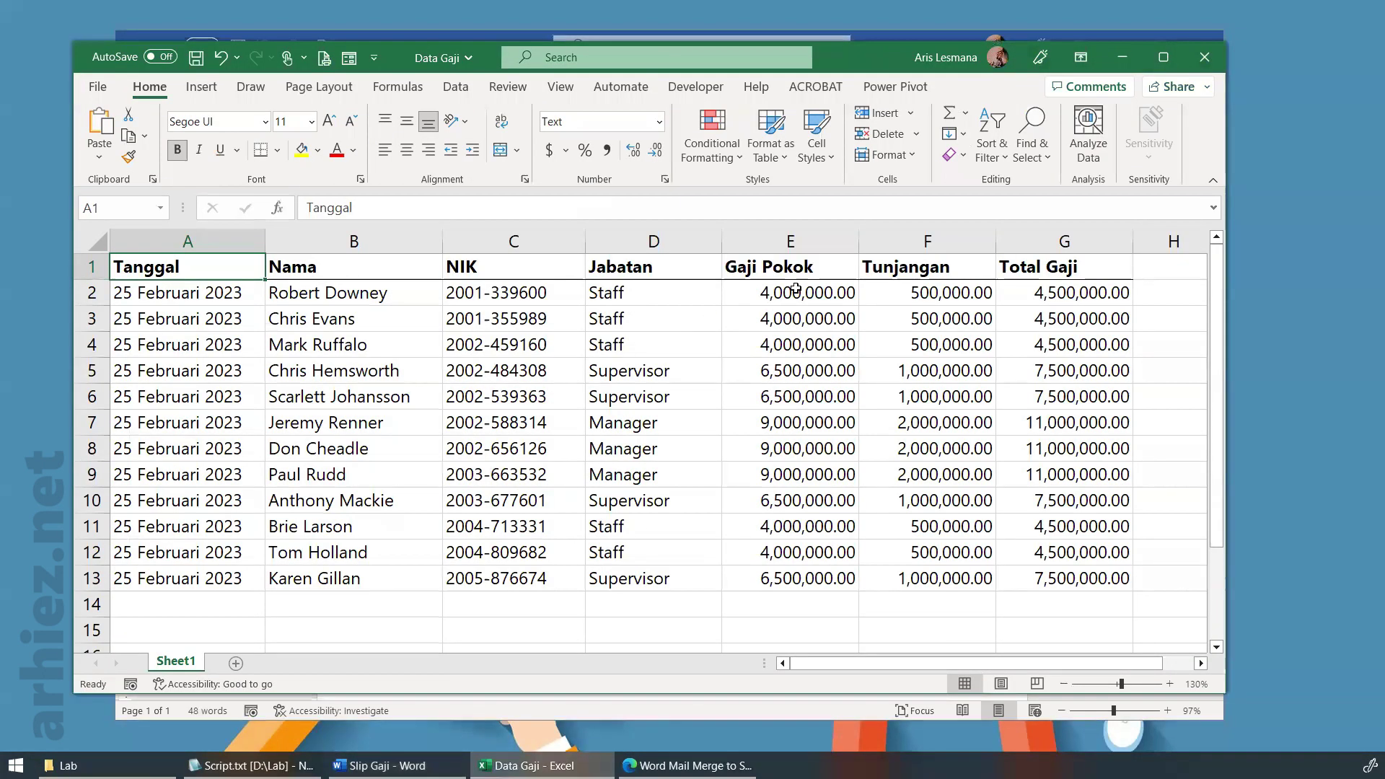
click(1122, 57)
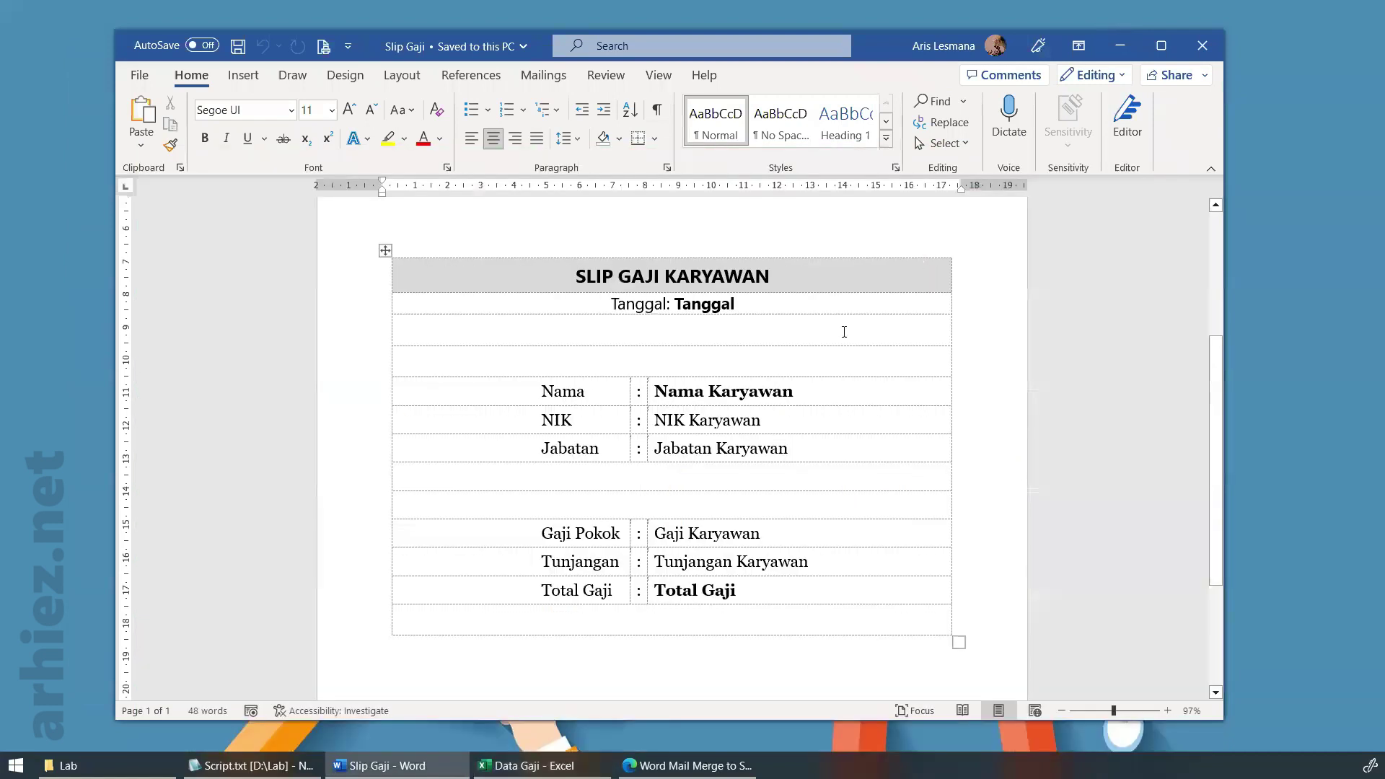
click(534, 766)
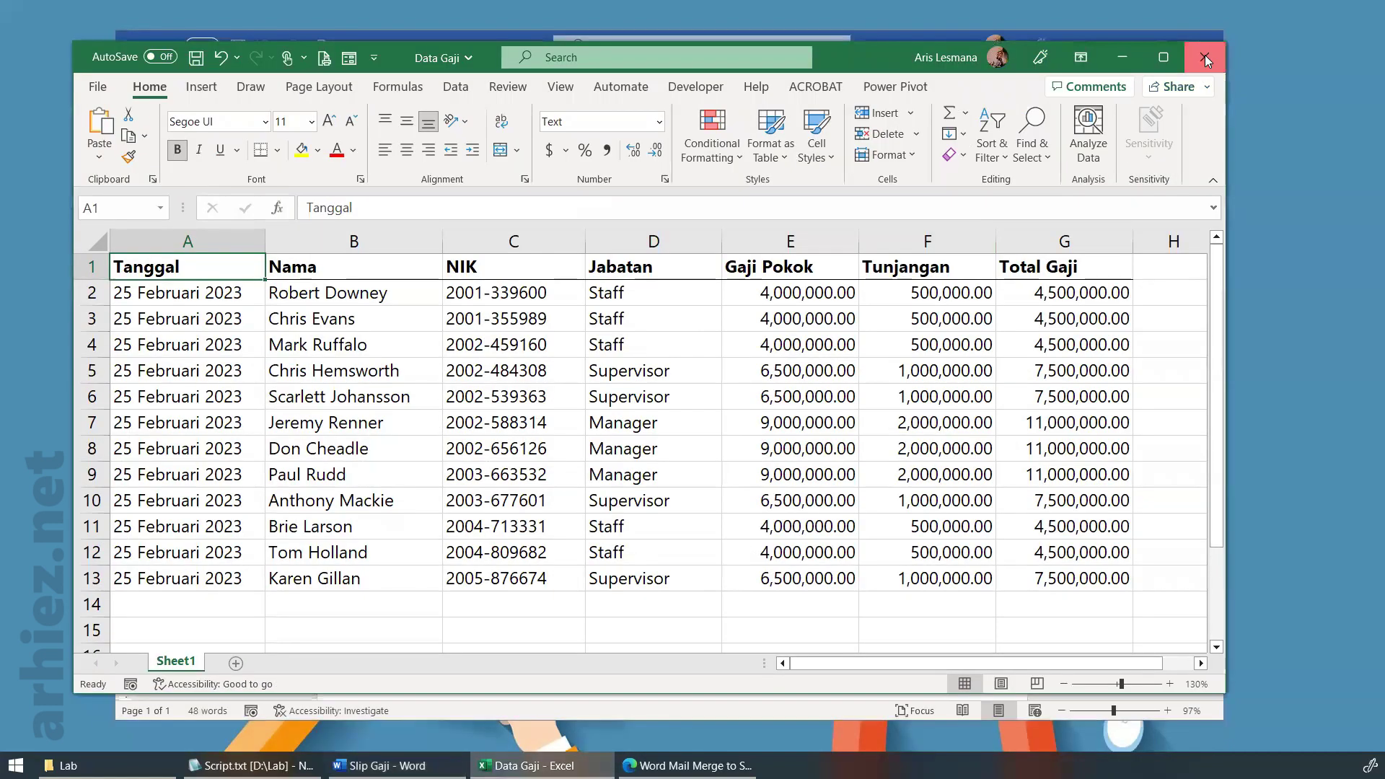
click(1204, 54)
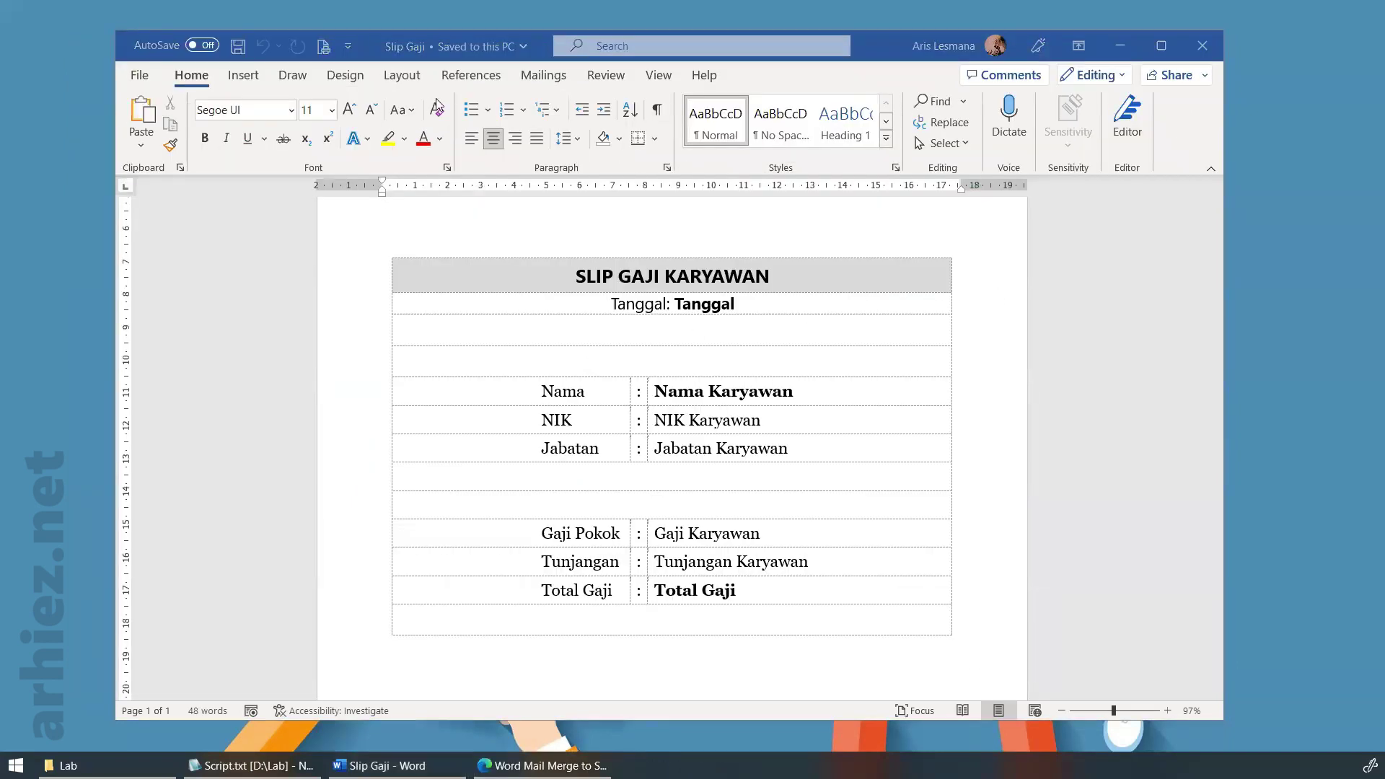
Use Sheet1$ of D:\Lab\Data Gaji, with headers, as the slip's existing recipient list
click(543, 75)
click(333, 148)
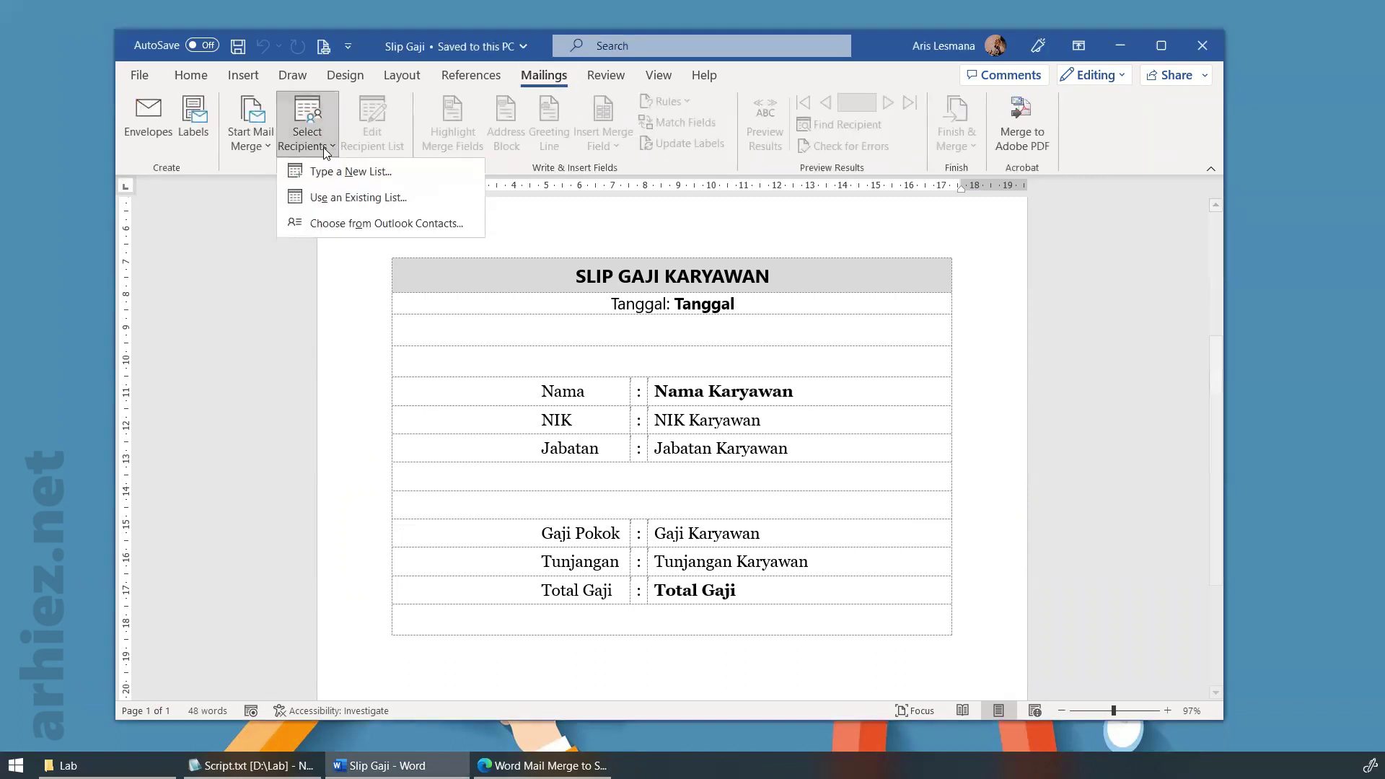
click(345, 199)
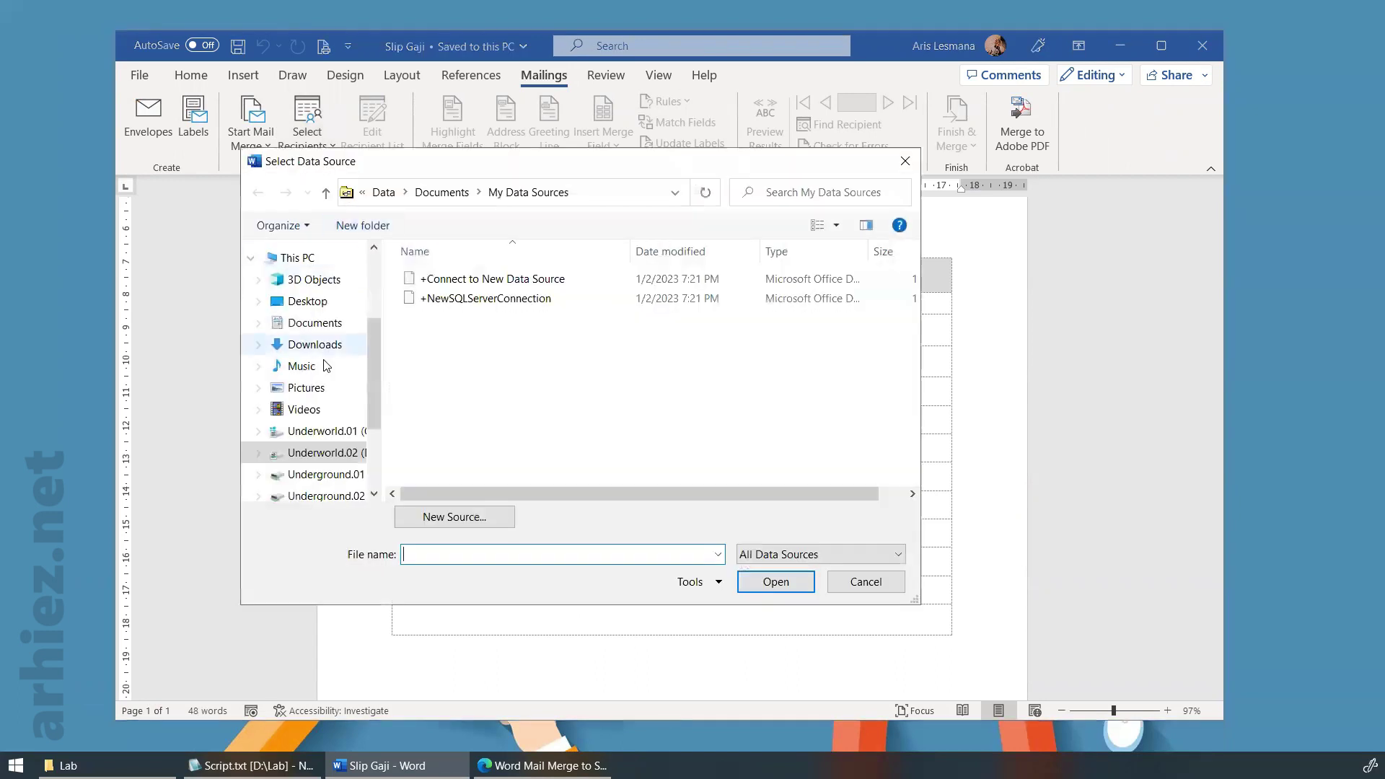
click(322, 455)
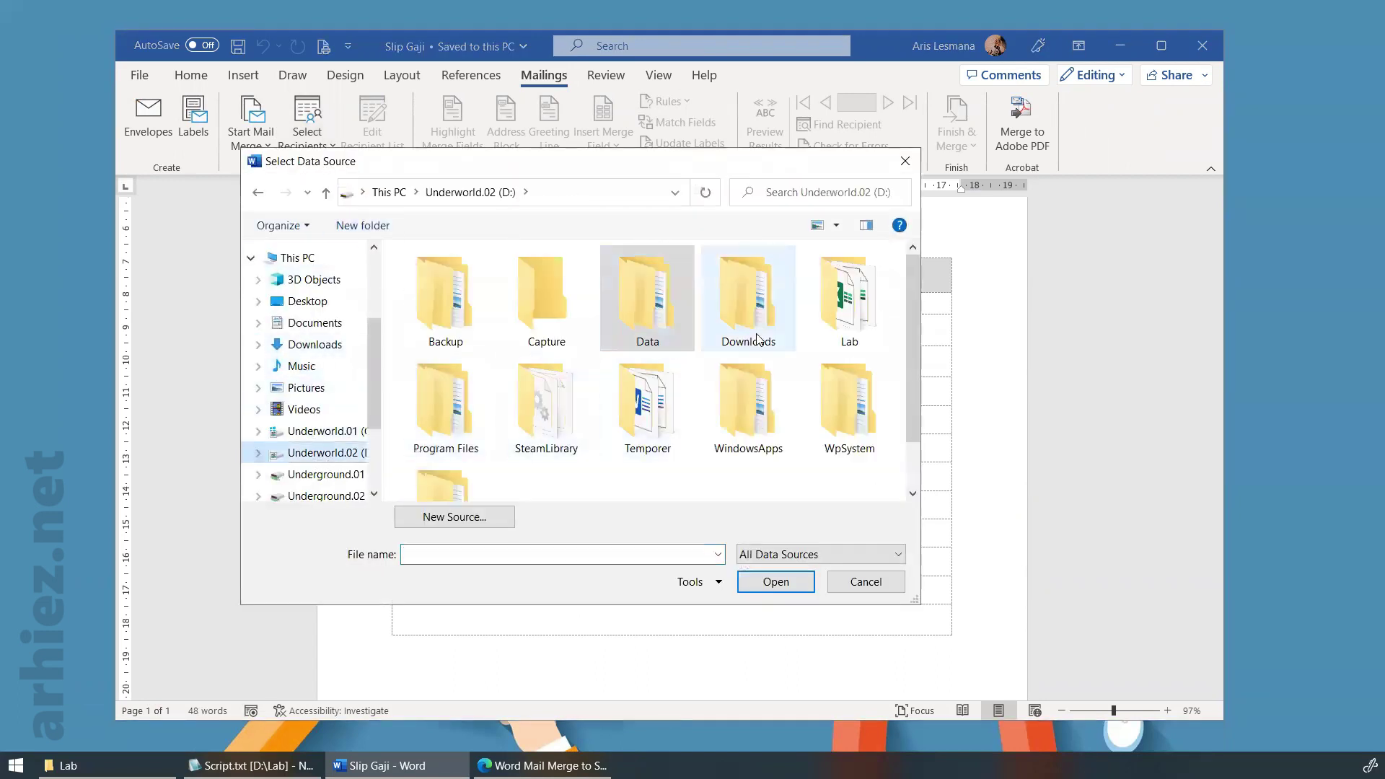
double_click(839, 322)
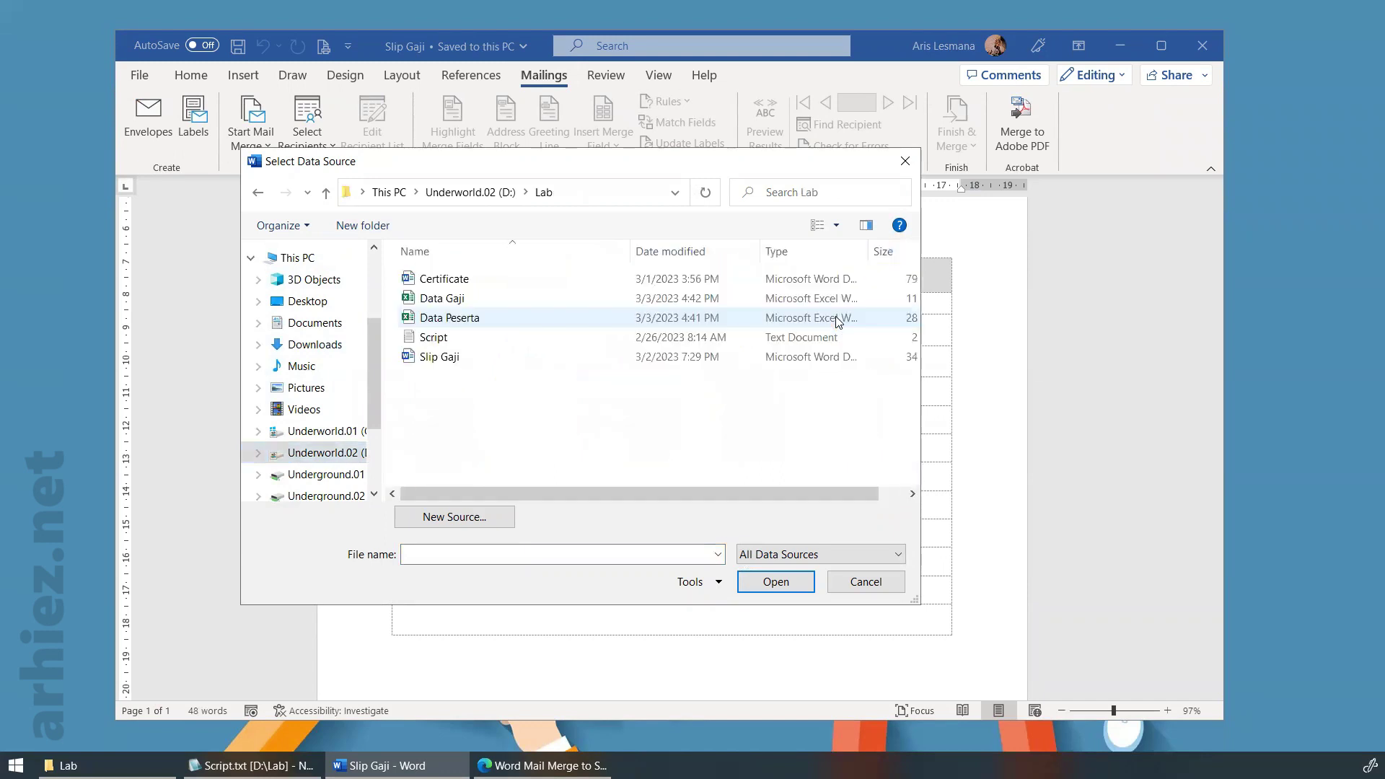
click(484, 300)
click(763, 584)
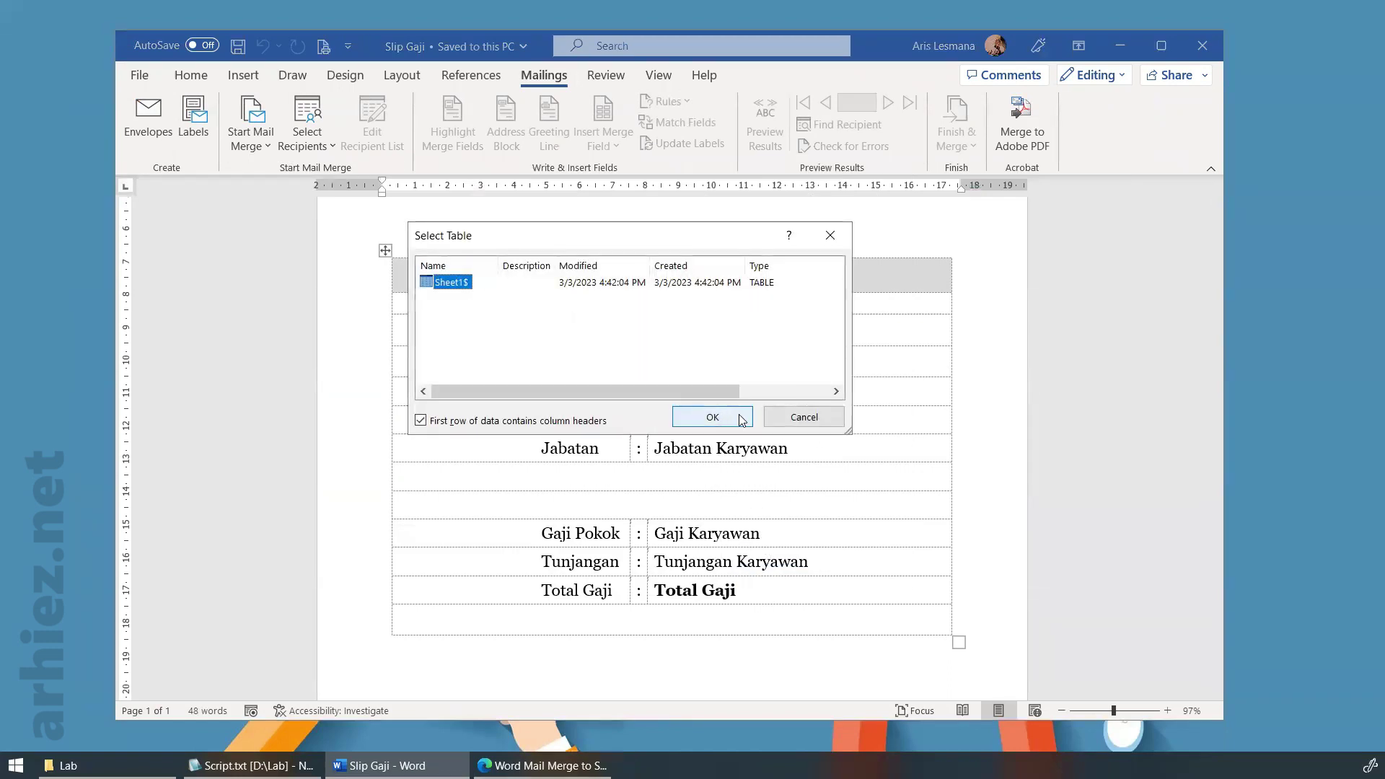
click(730, 417)
click(717, 305)
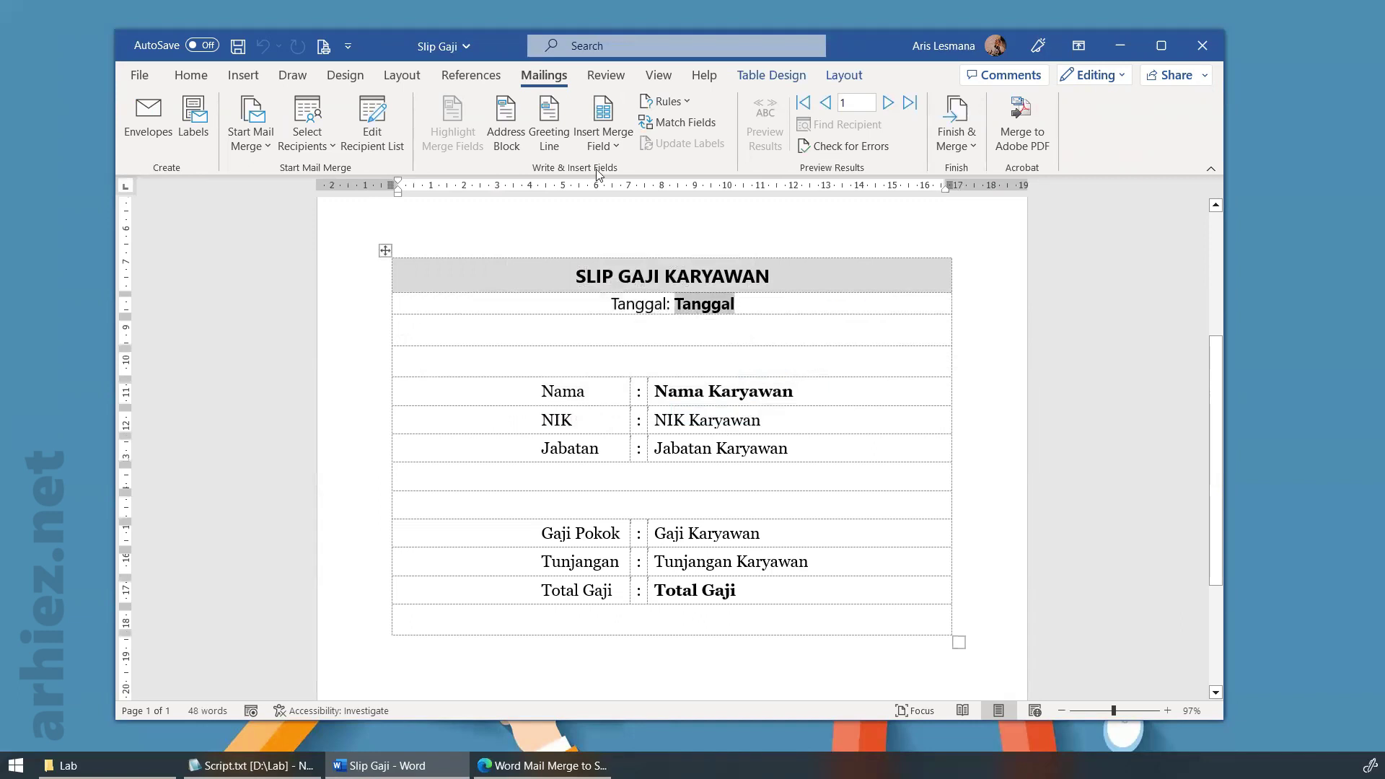
Replace the date, name, NIK and position placeholders with «Tanggal», «Nama», «NIK» and «Jabatan»
click(613, 145)
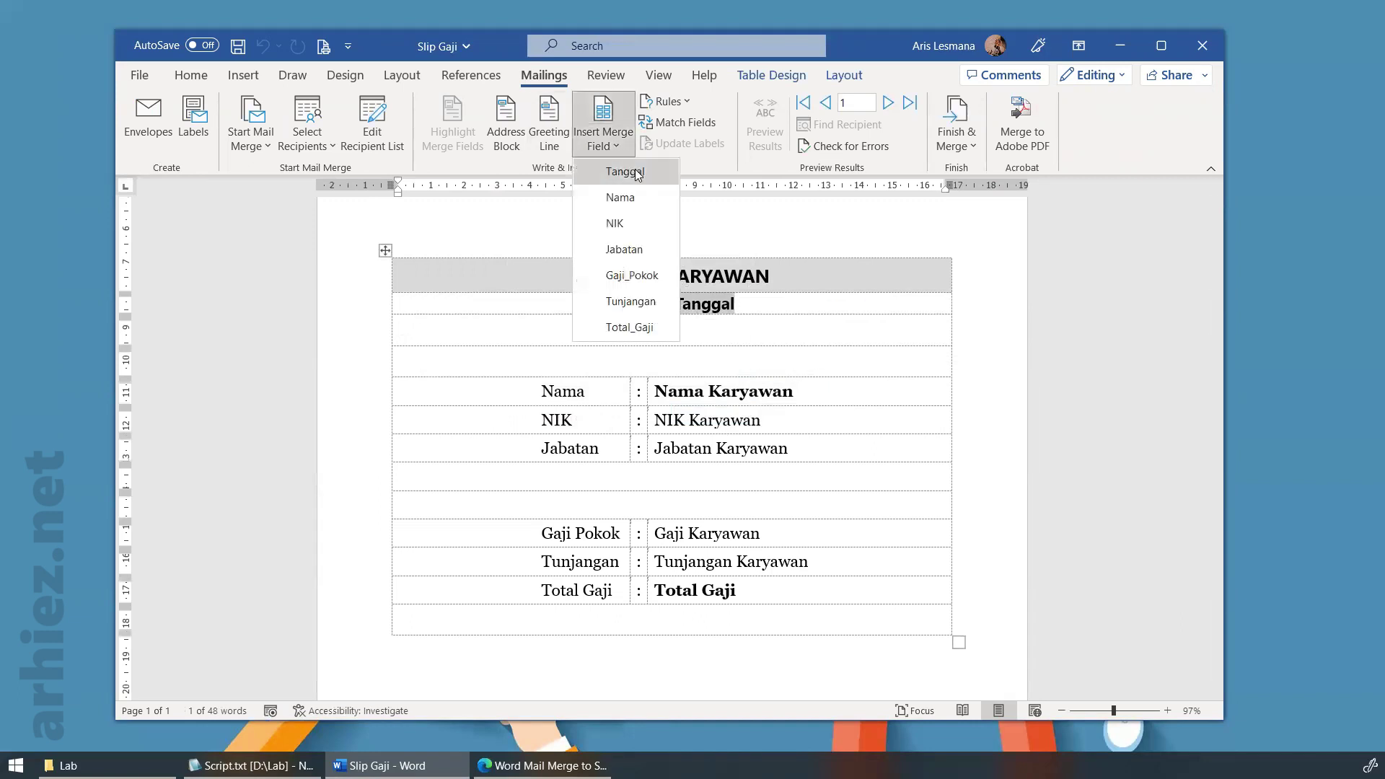
click(638, 174)
drag(807, 393, 679, 399)
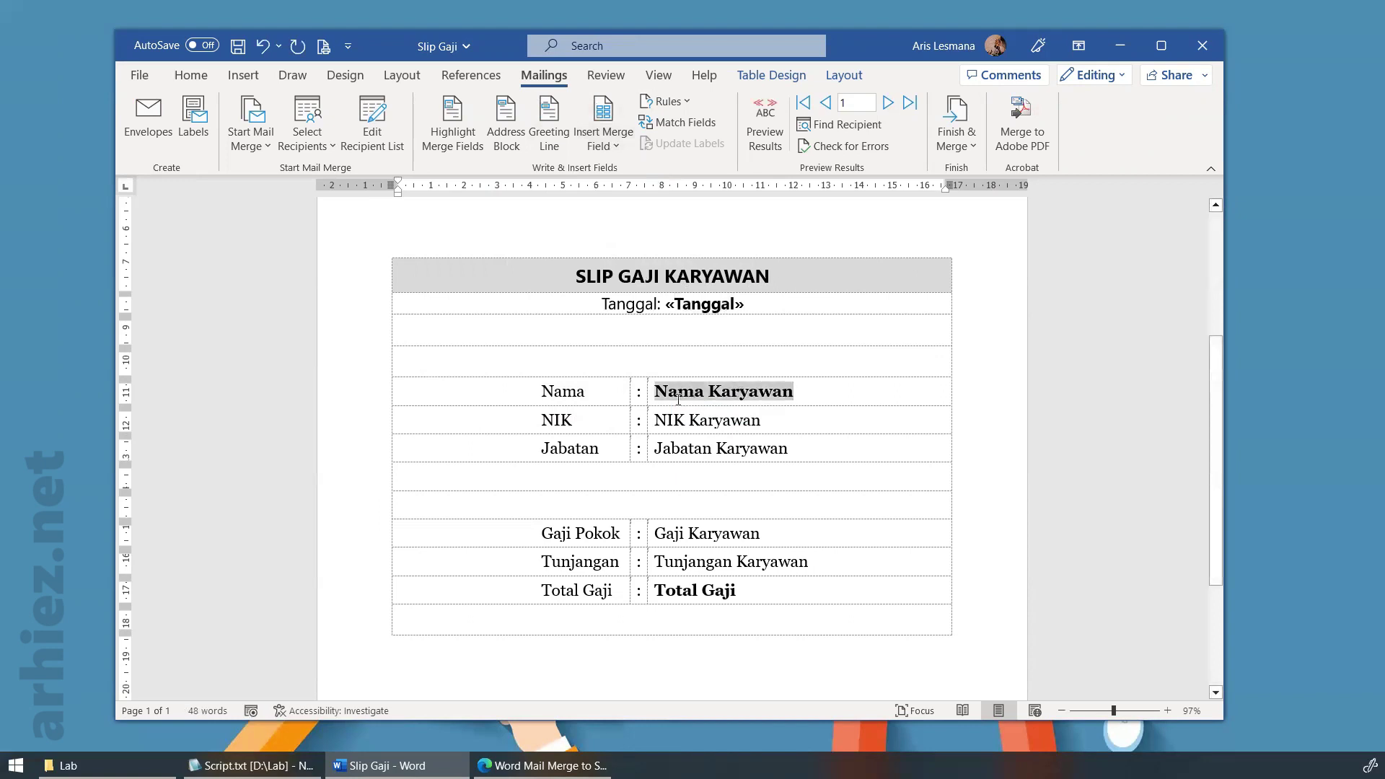
click(615, 148)
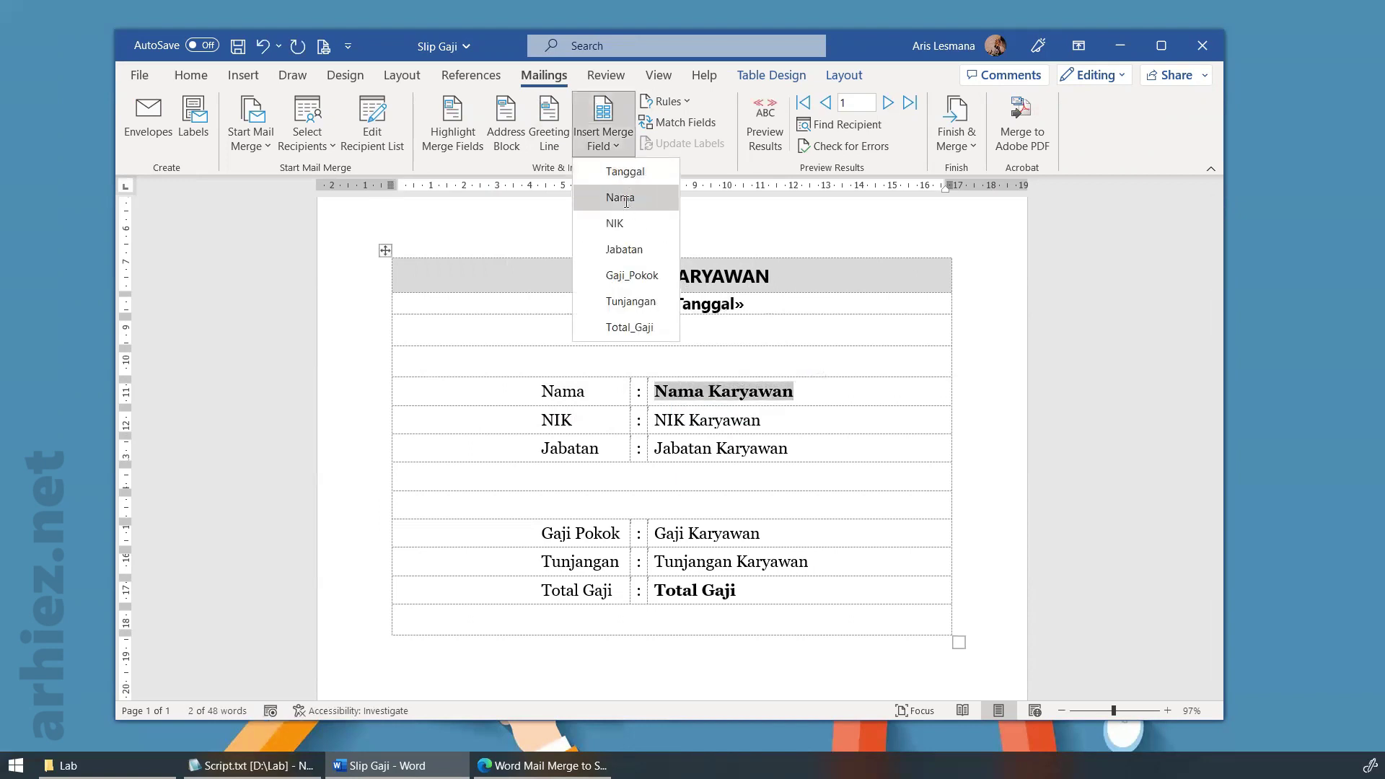
click(626, 199)
drag(771, 421, 661, 421)
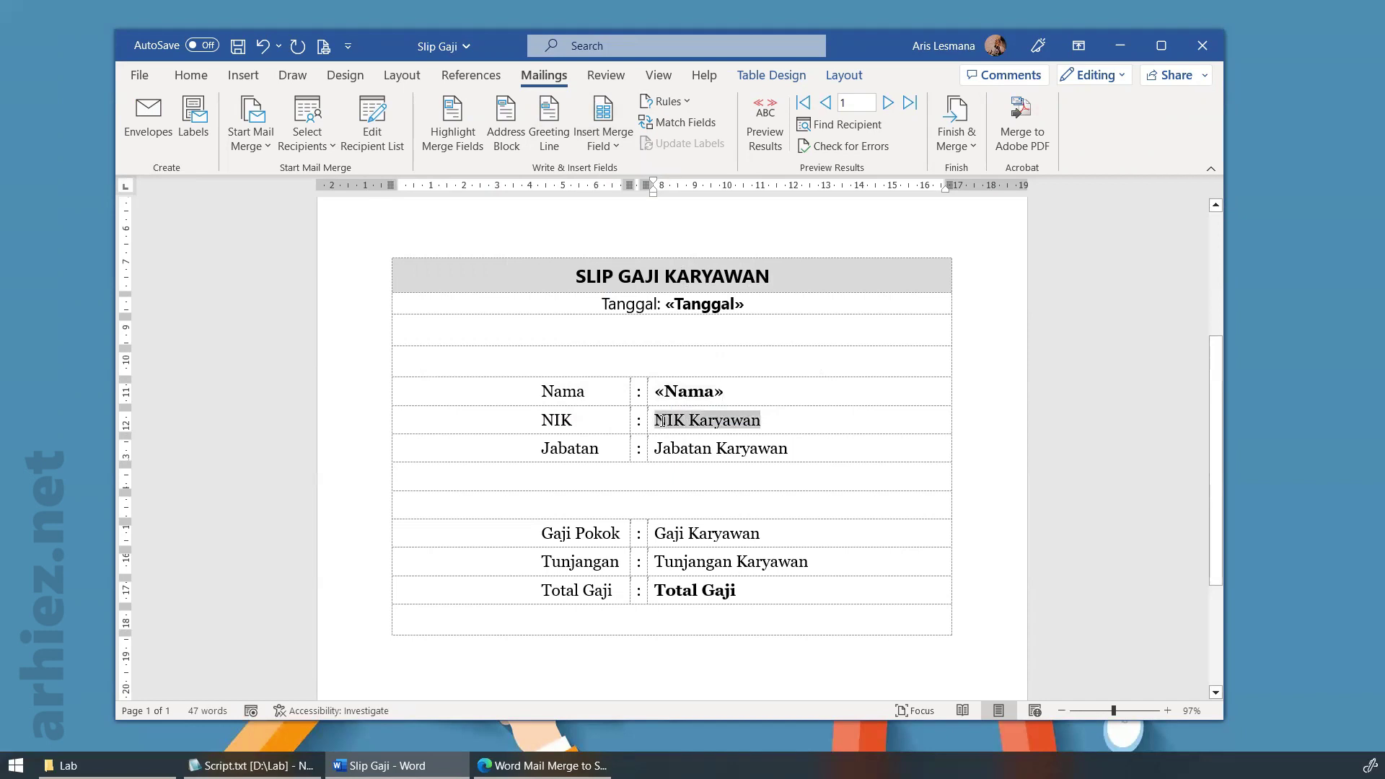
click(606, 144)
click(620, 224)
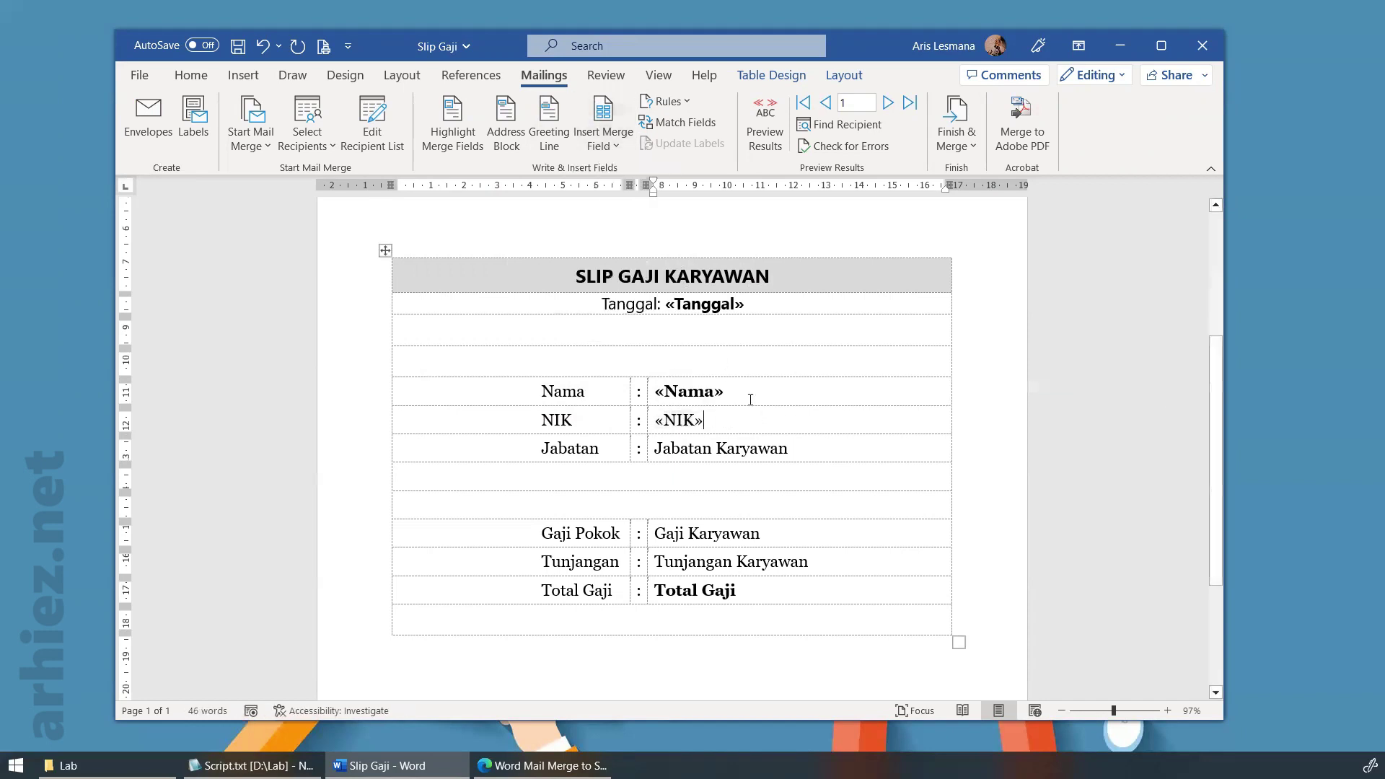
drag(789, 448, 653, 448)
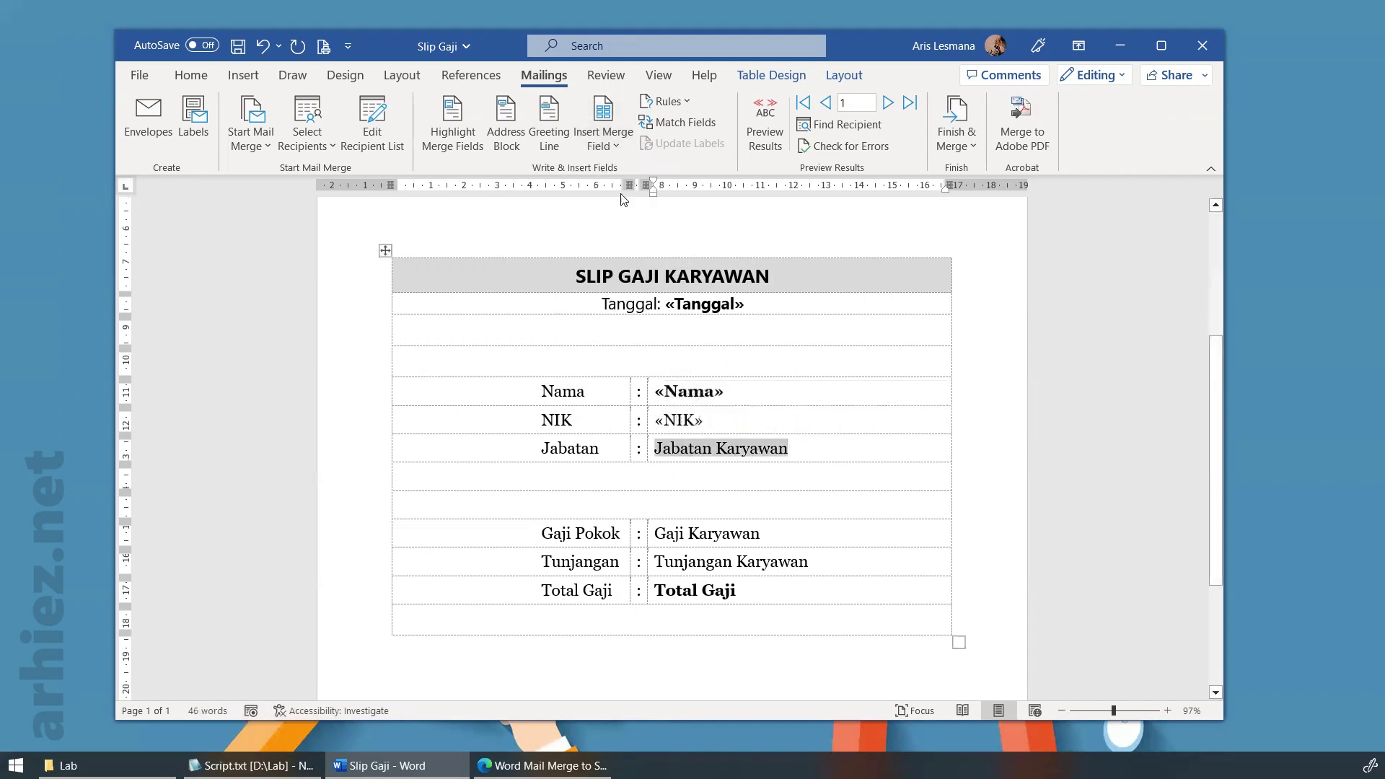
click(606, 145)
click(621, 251)
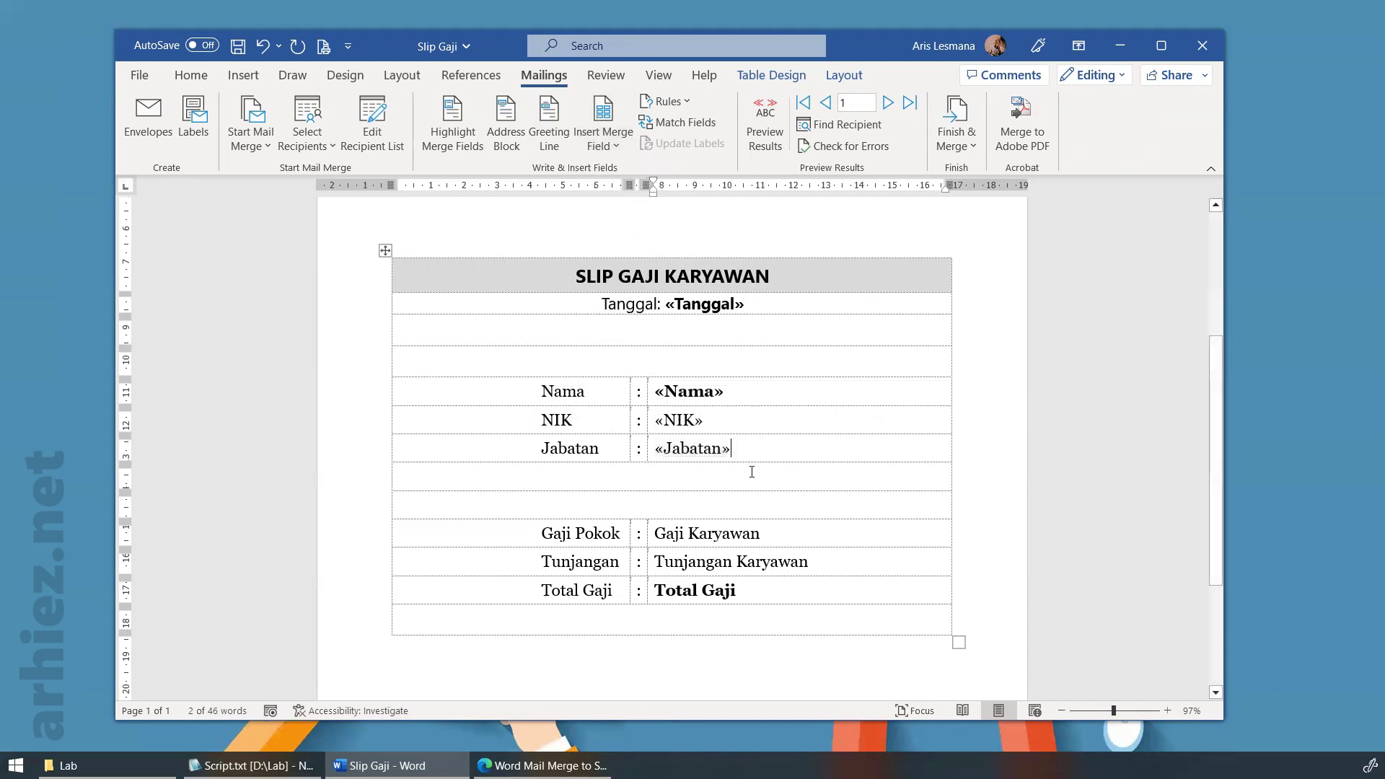
Replace the salary, allowance and total placeholders with «Gaji_Pokok», «Tunjangan» and «Total_Gaji»
drag(762, 533, 654, 533)
click(604, 144)
click(620, 275)
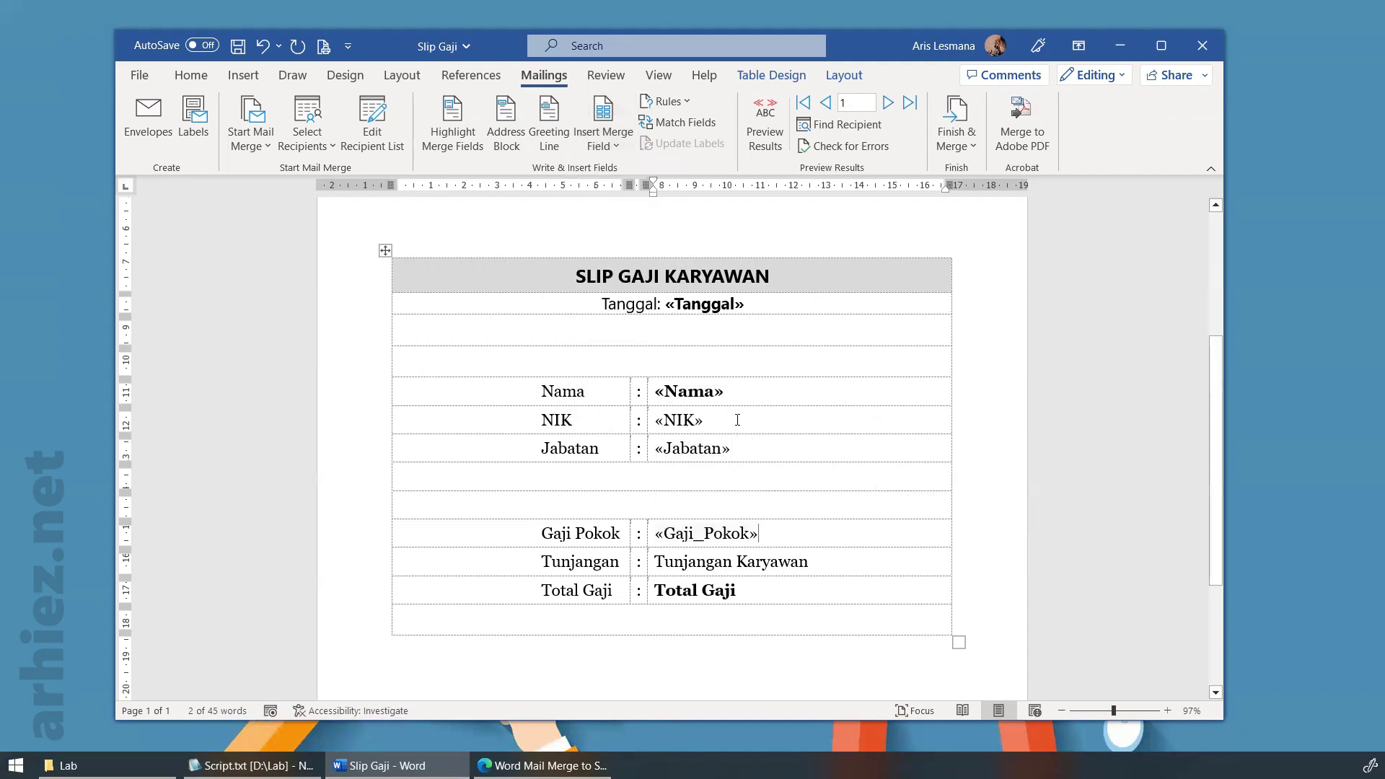
drag(814, 561, 653, 561)
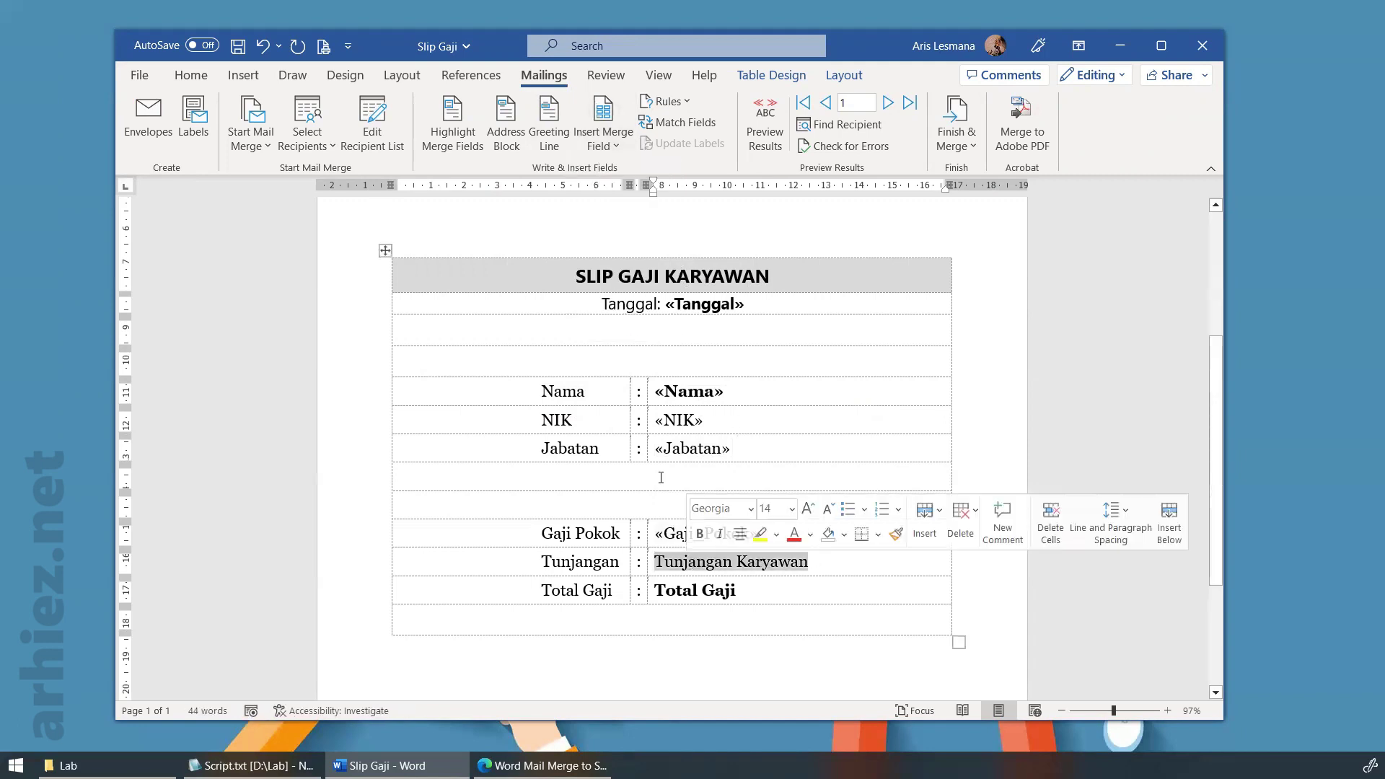
click(608, 147)
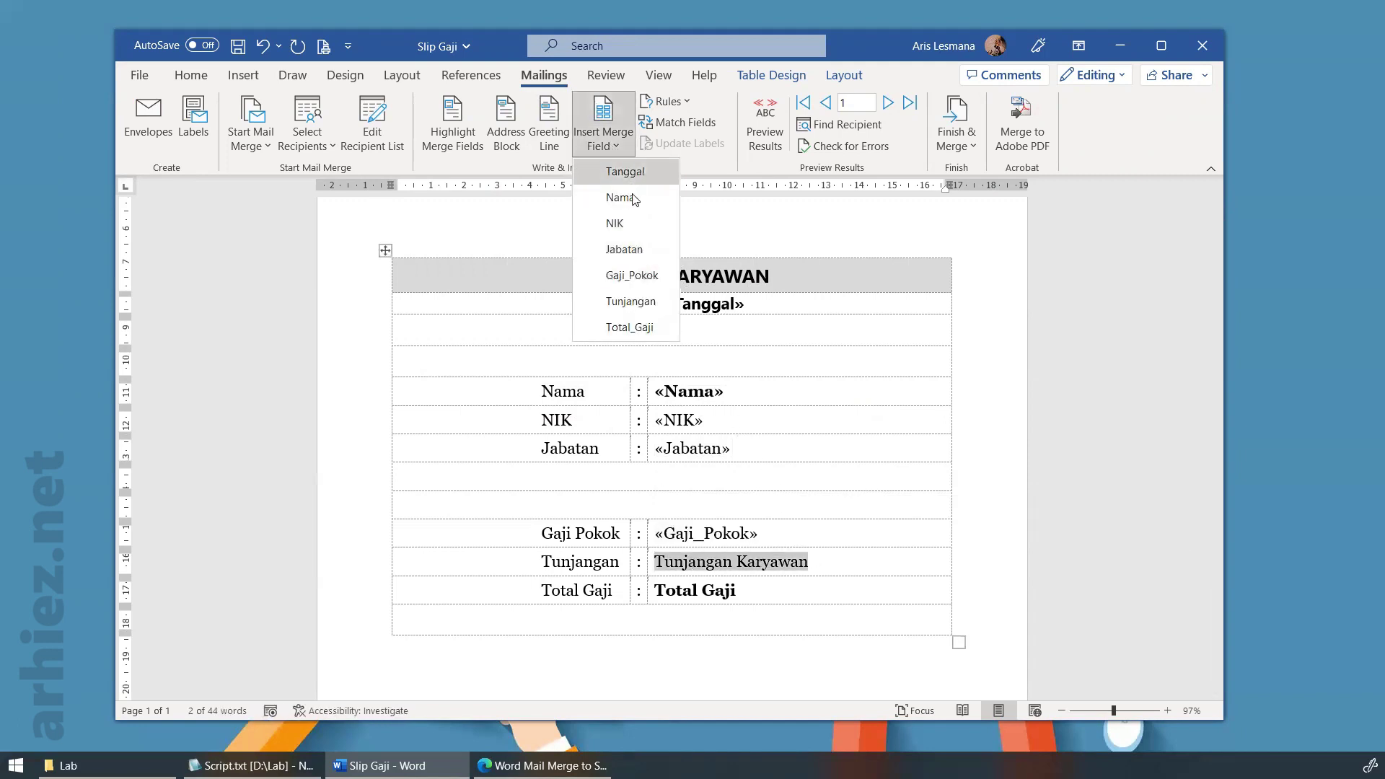
click(631, 302)
drag(749, 587, 654, 590)
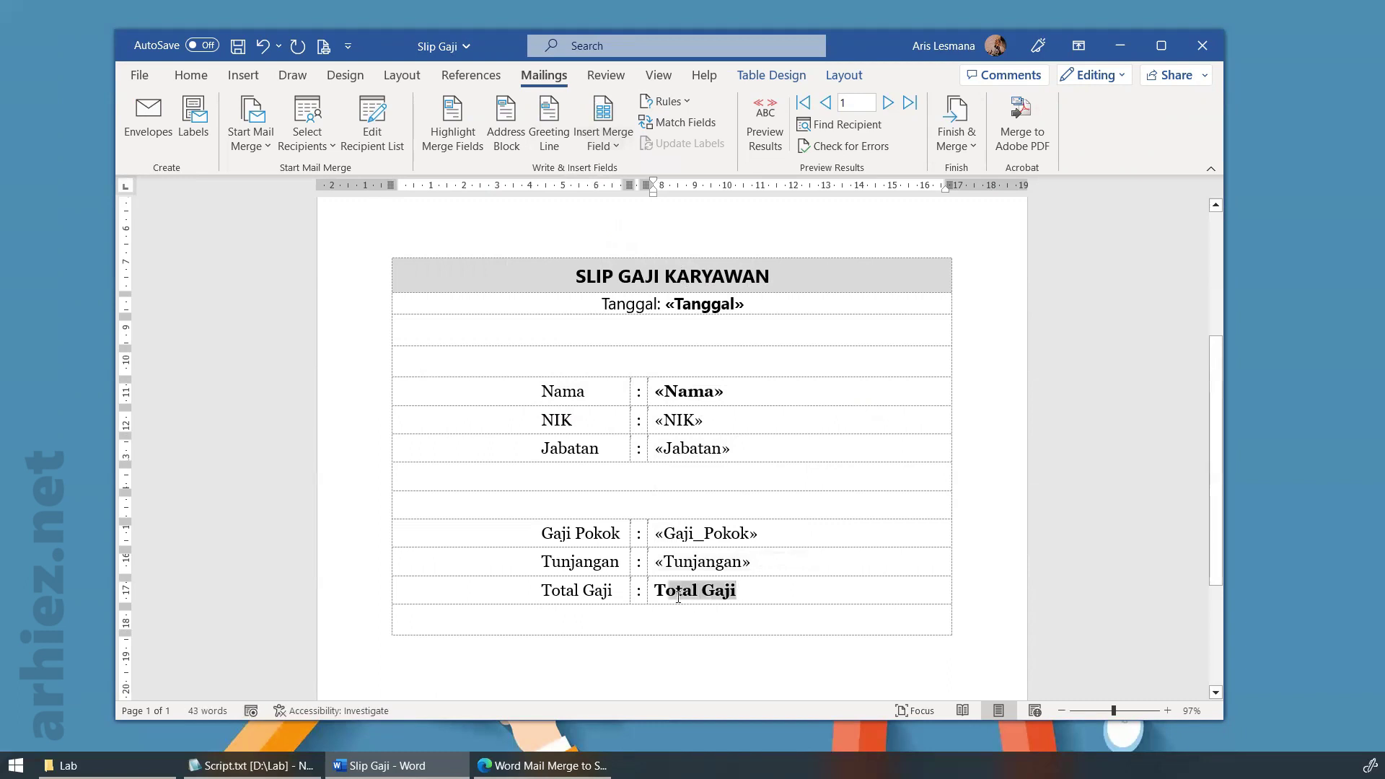
click(606, 146)
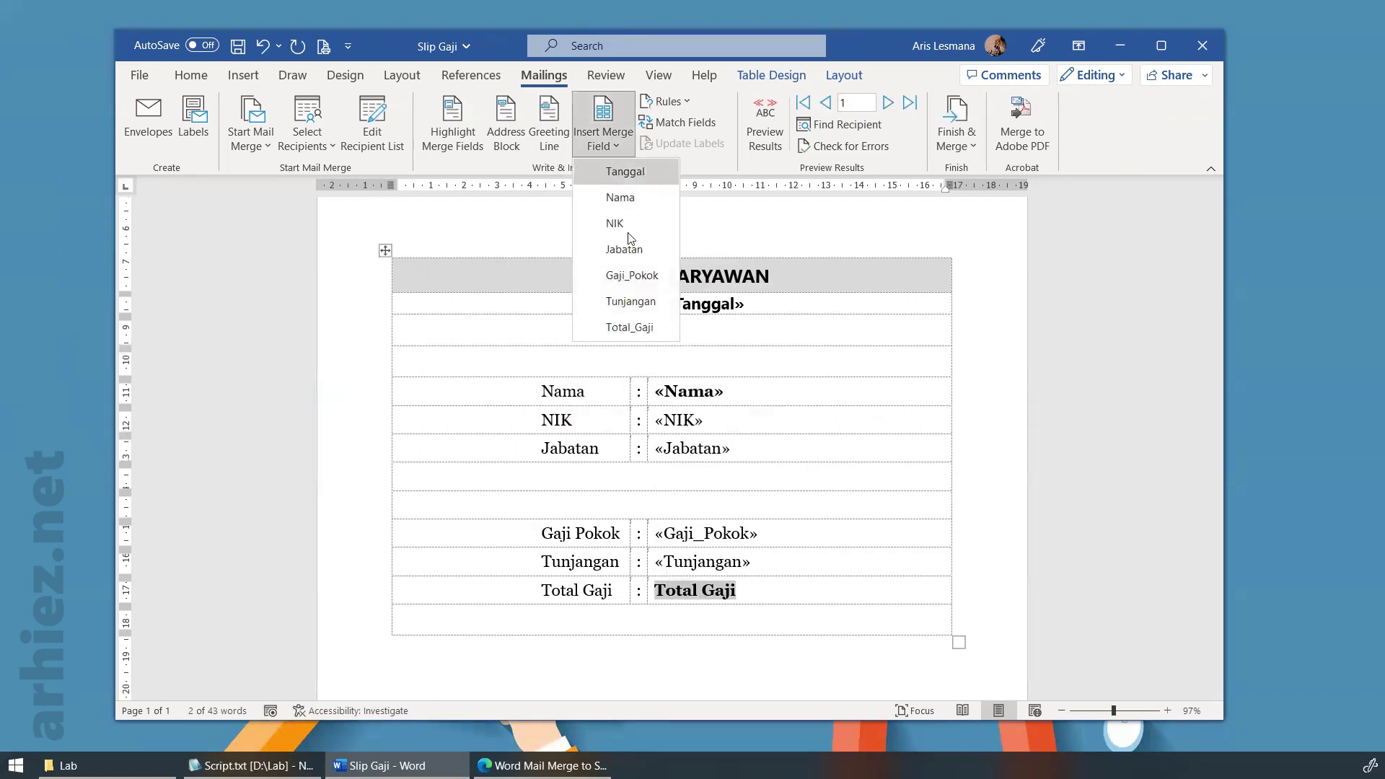
click(645, 324)
Preview the merged slip across several employee records, then switch back to showing field names
click(772, 137)
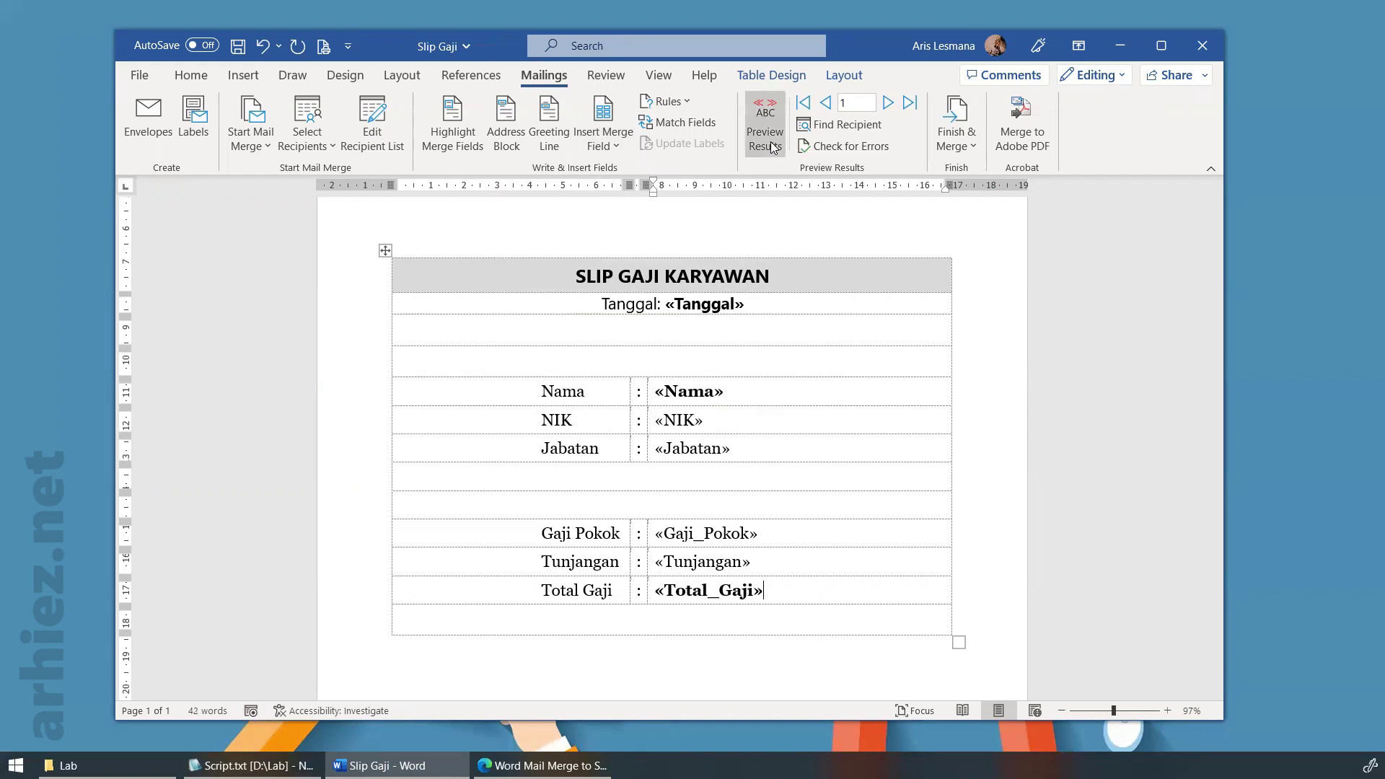
click(888, 103)
click(888, 103)
click(888, 103)
click(888, 103)
click(889, 103)
click(888, 103)
click(888, 104)
click(888, 103)
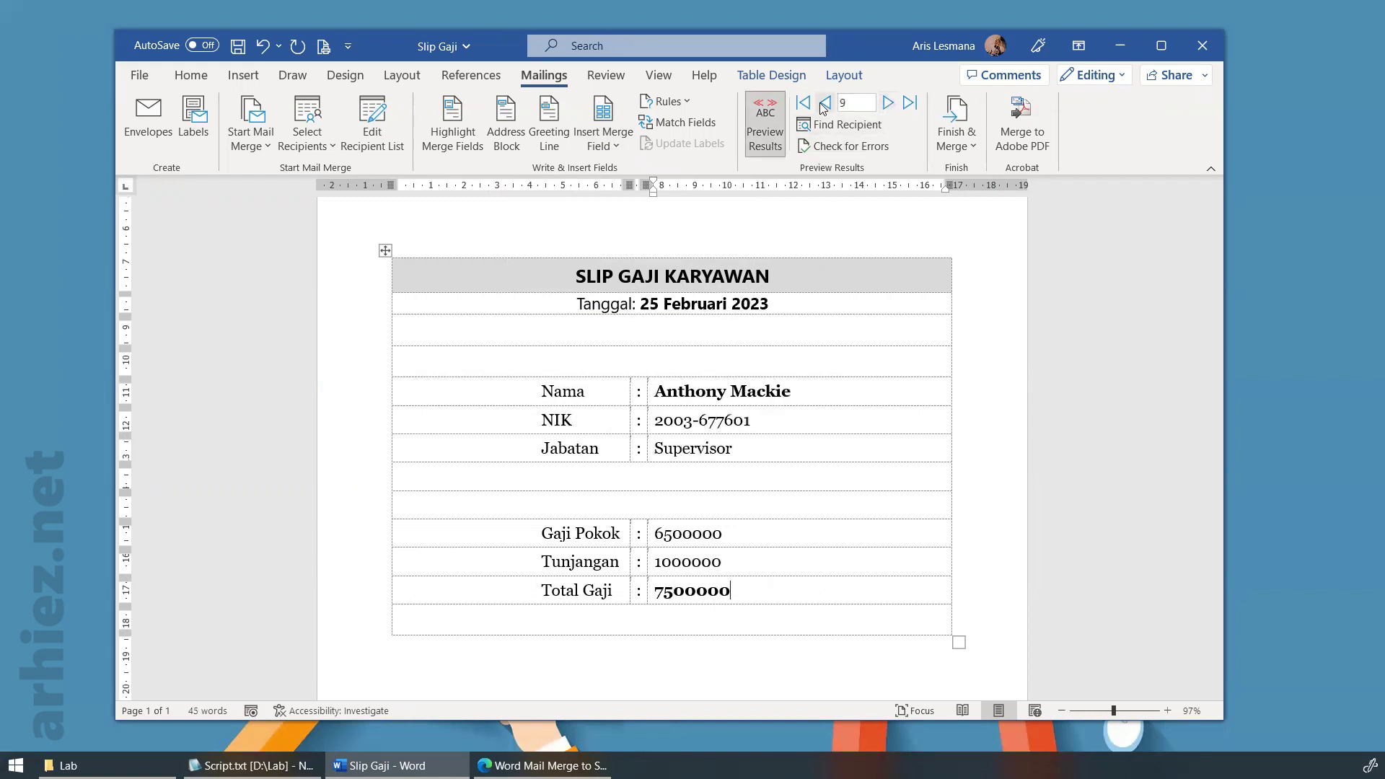
click(826, 103)
click(826, 104)
click(826, 103)
click(826, 103)
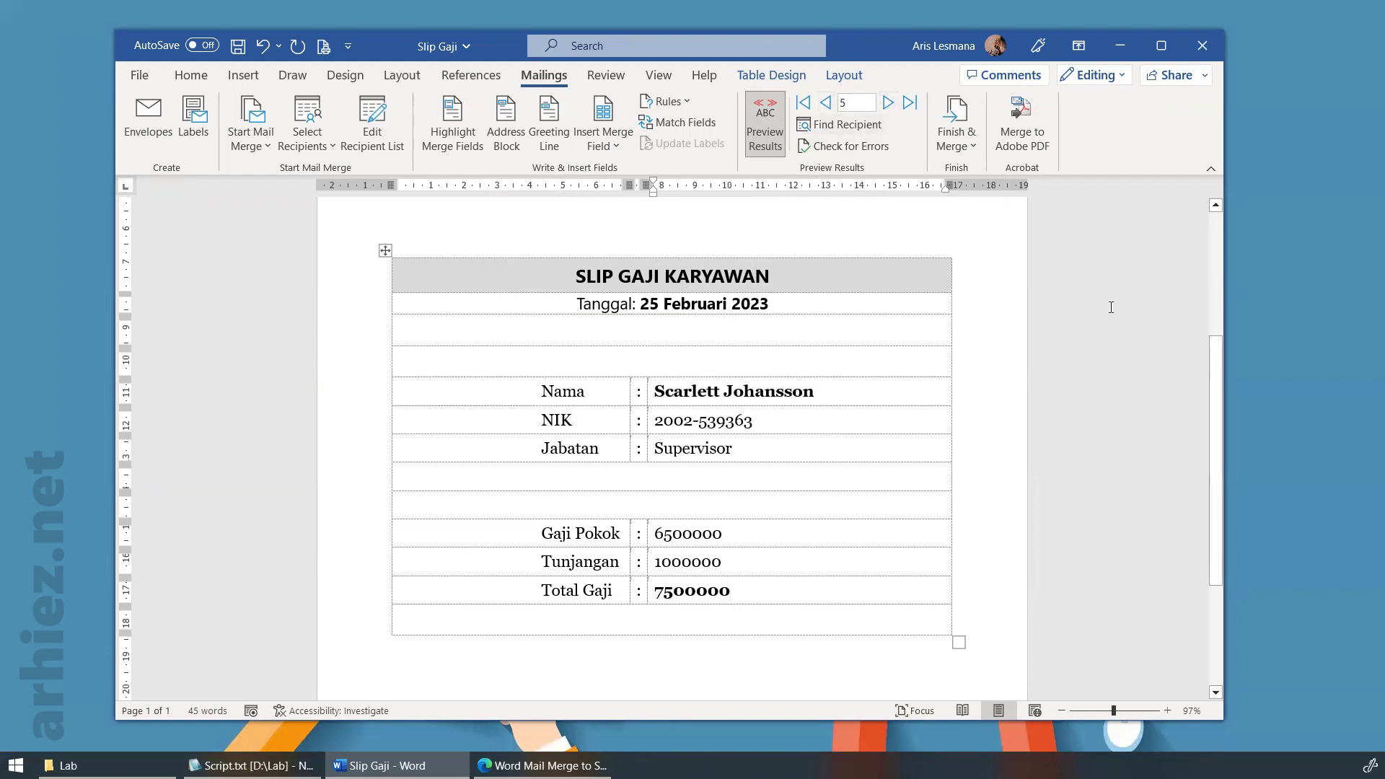
click(764, 126)
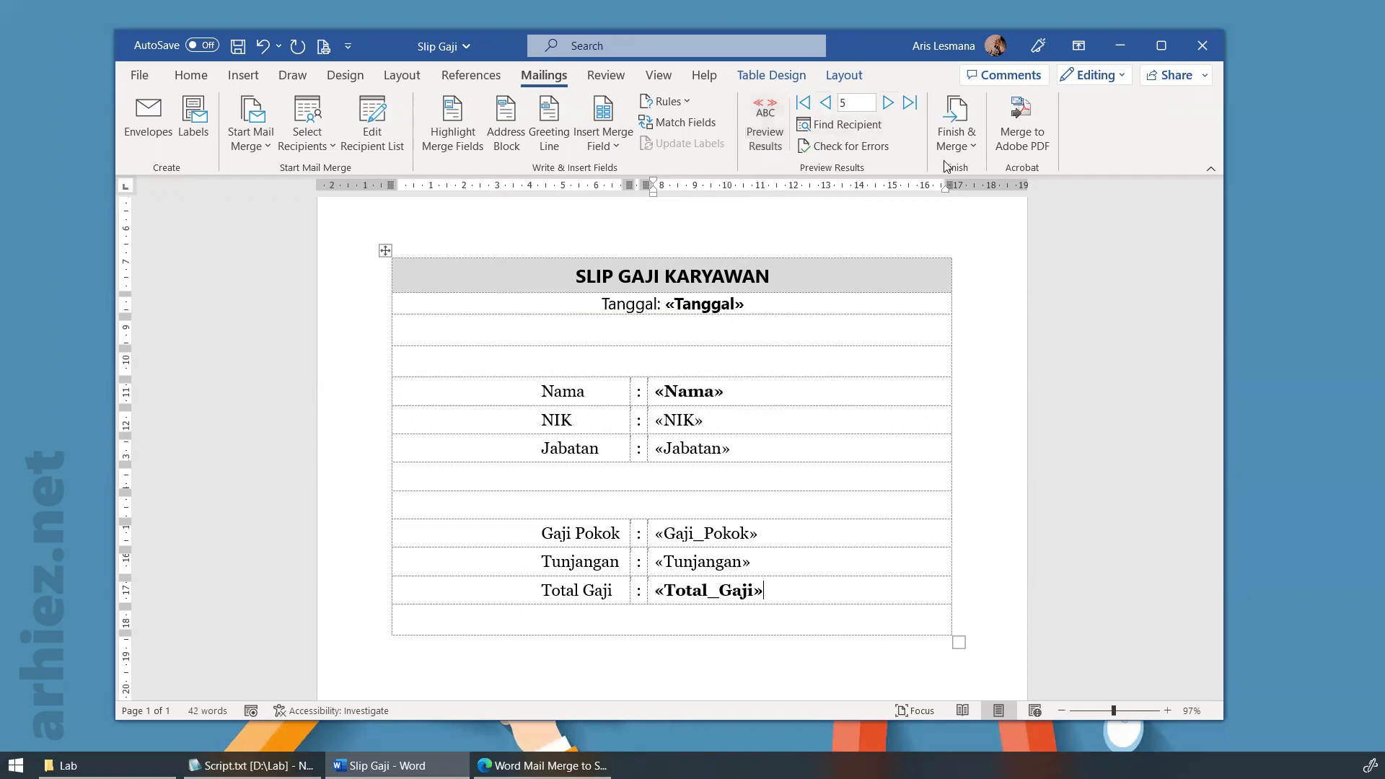
click(971, 149)
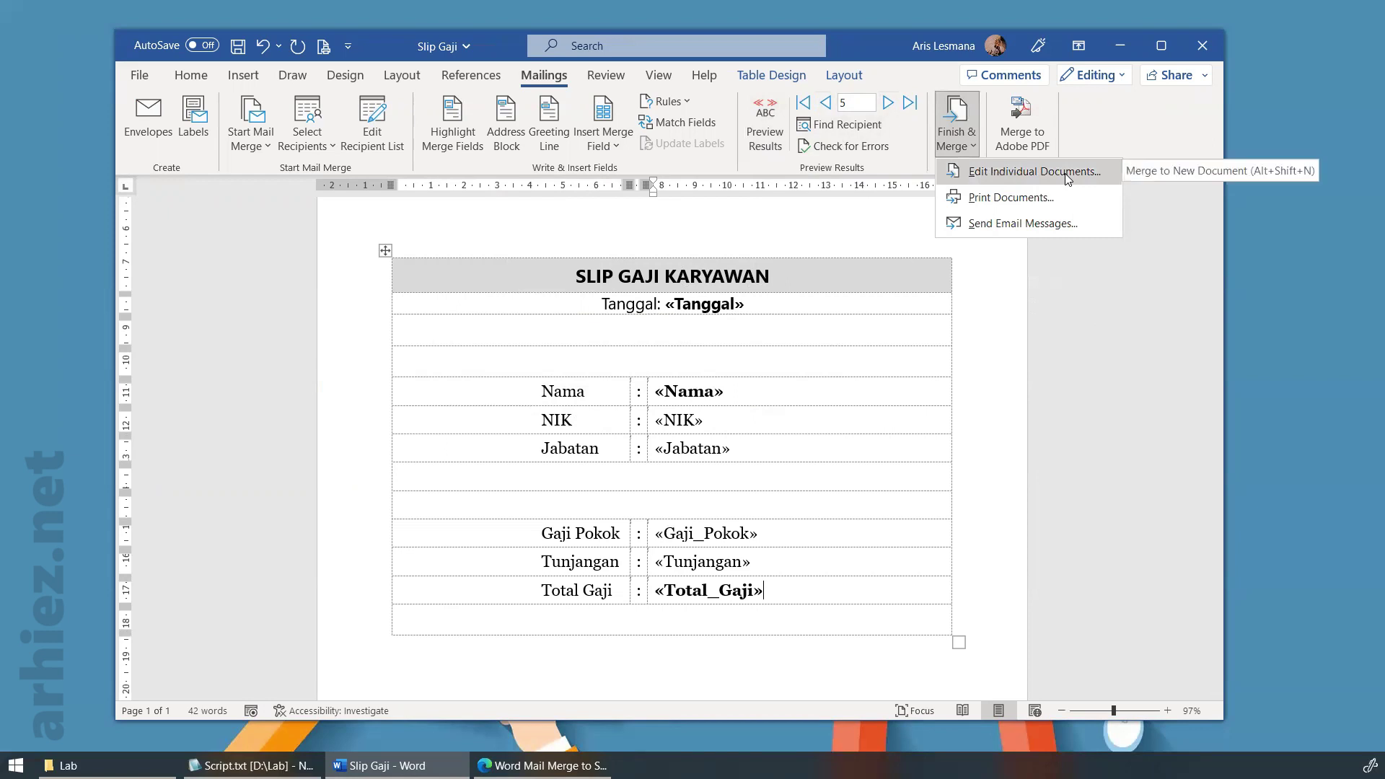
click(1033, 171)
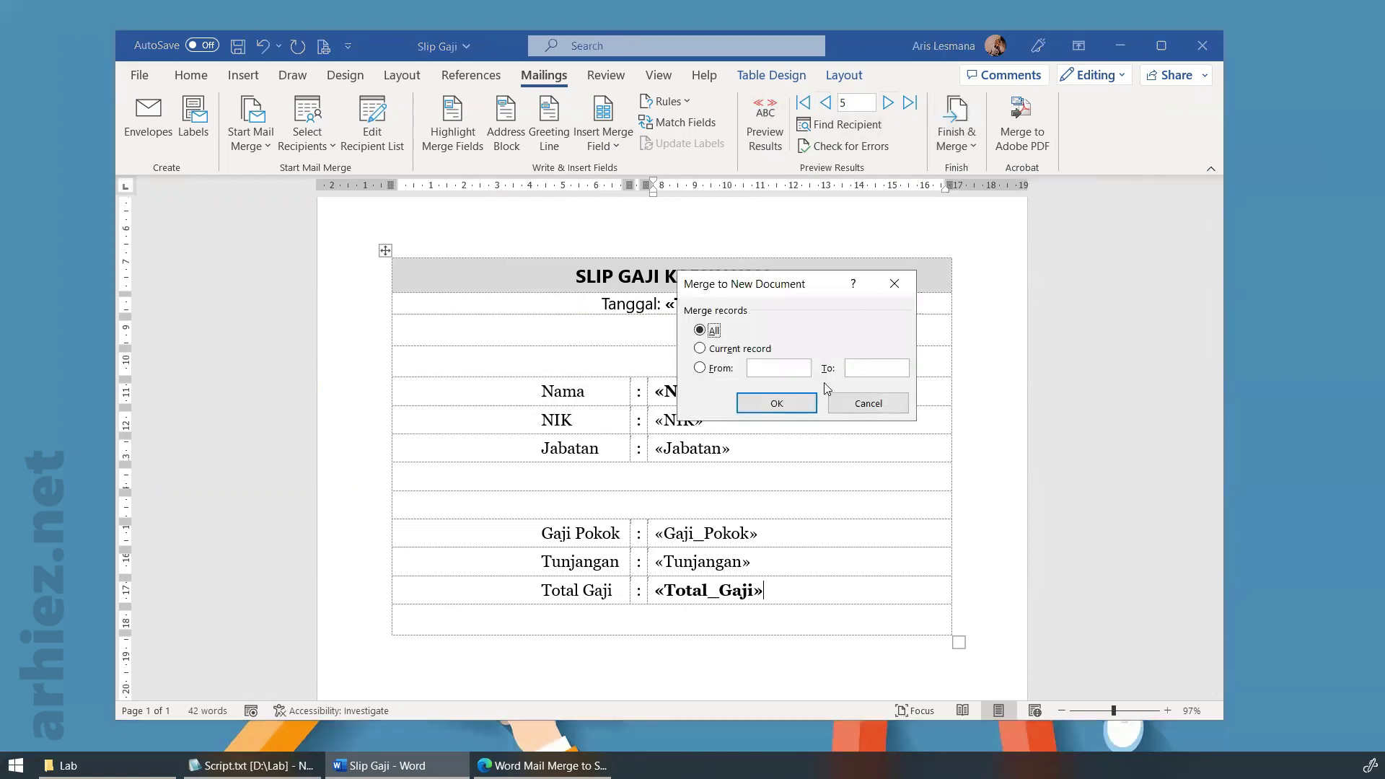
click(776, 403)
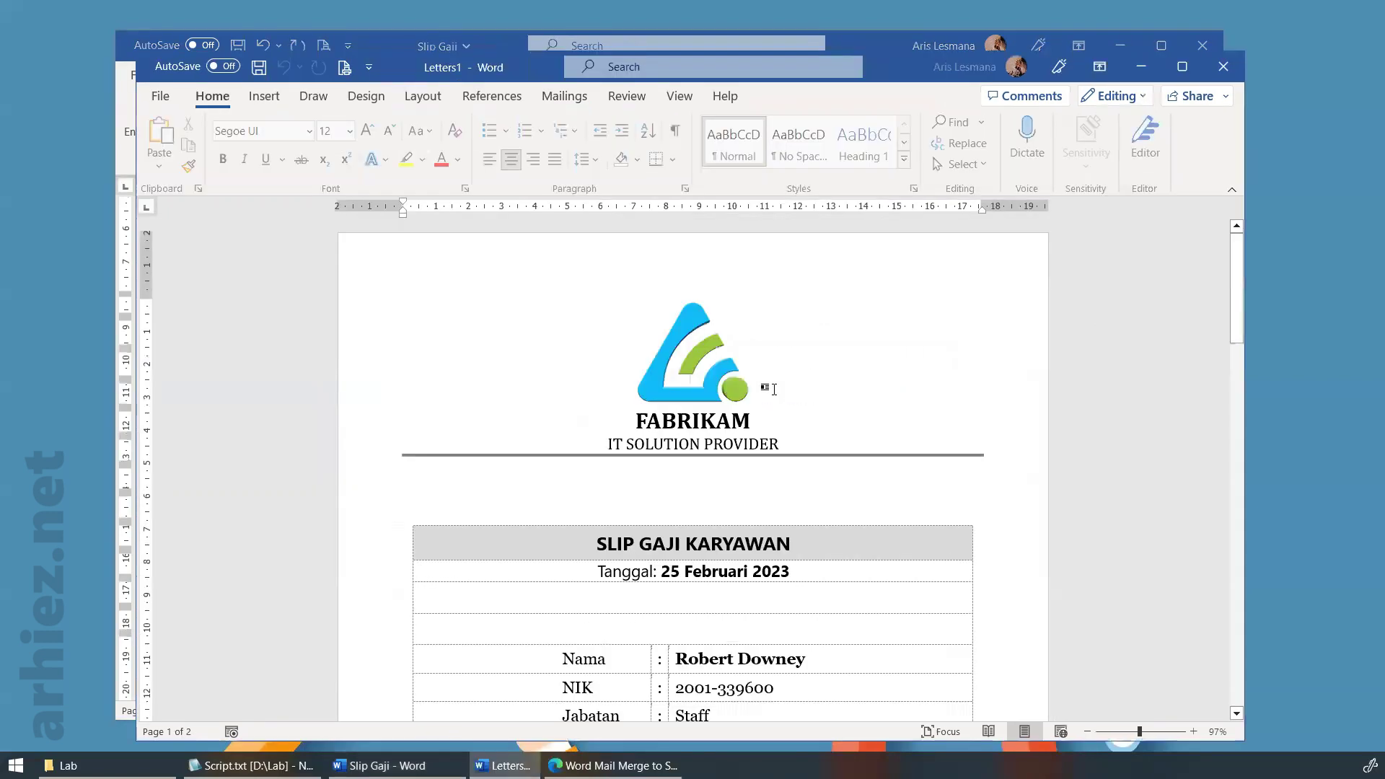
drag(888, 60, 876, 24)
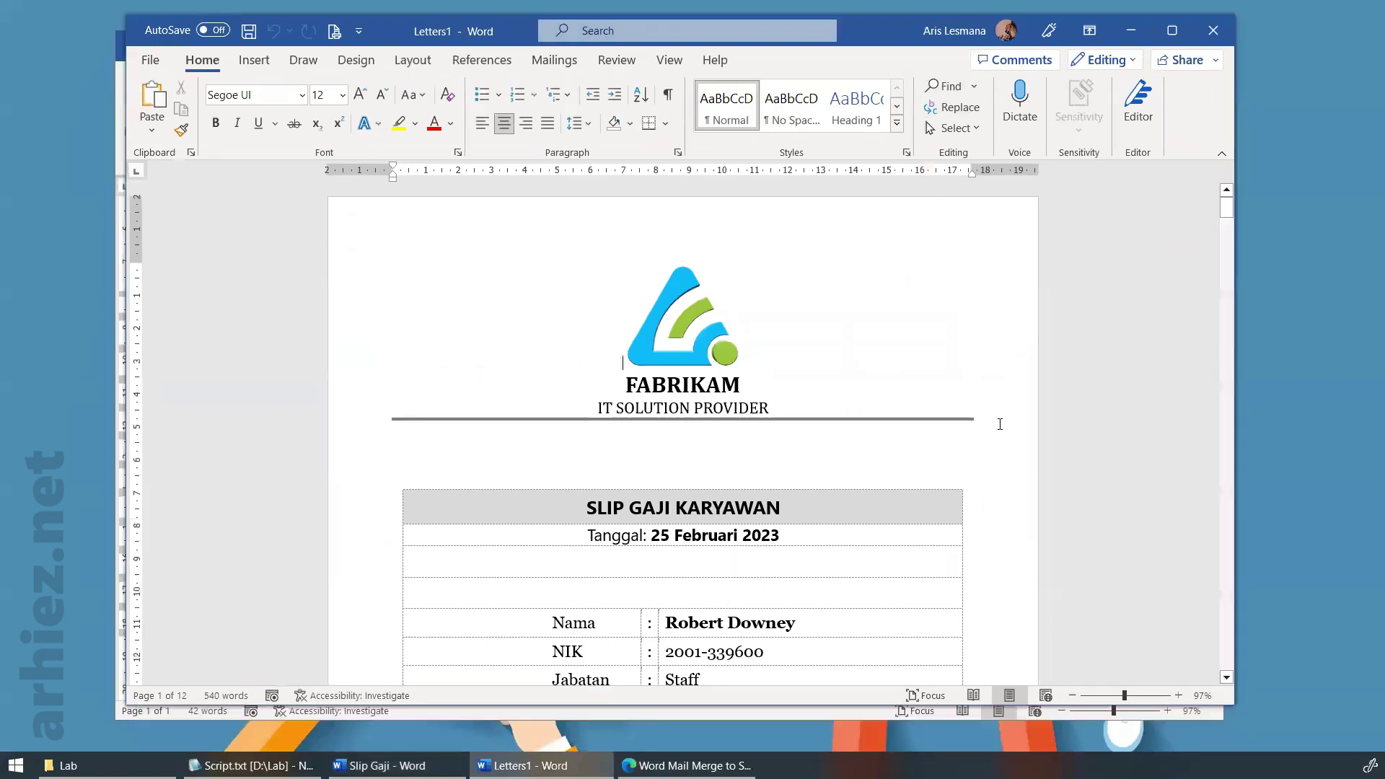
scroll(1009, 425, down, 3)
scroll(1009, 425, down, 4)
scroll(1011, 424, down, 6)
scroll(1011, 422, down, 5)
scroll(1013, 419, down, 7)
scroll(974, 414, down, 5)
scroll(928, 411, down, 2)
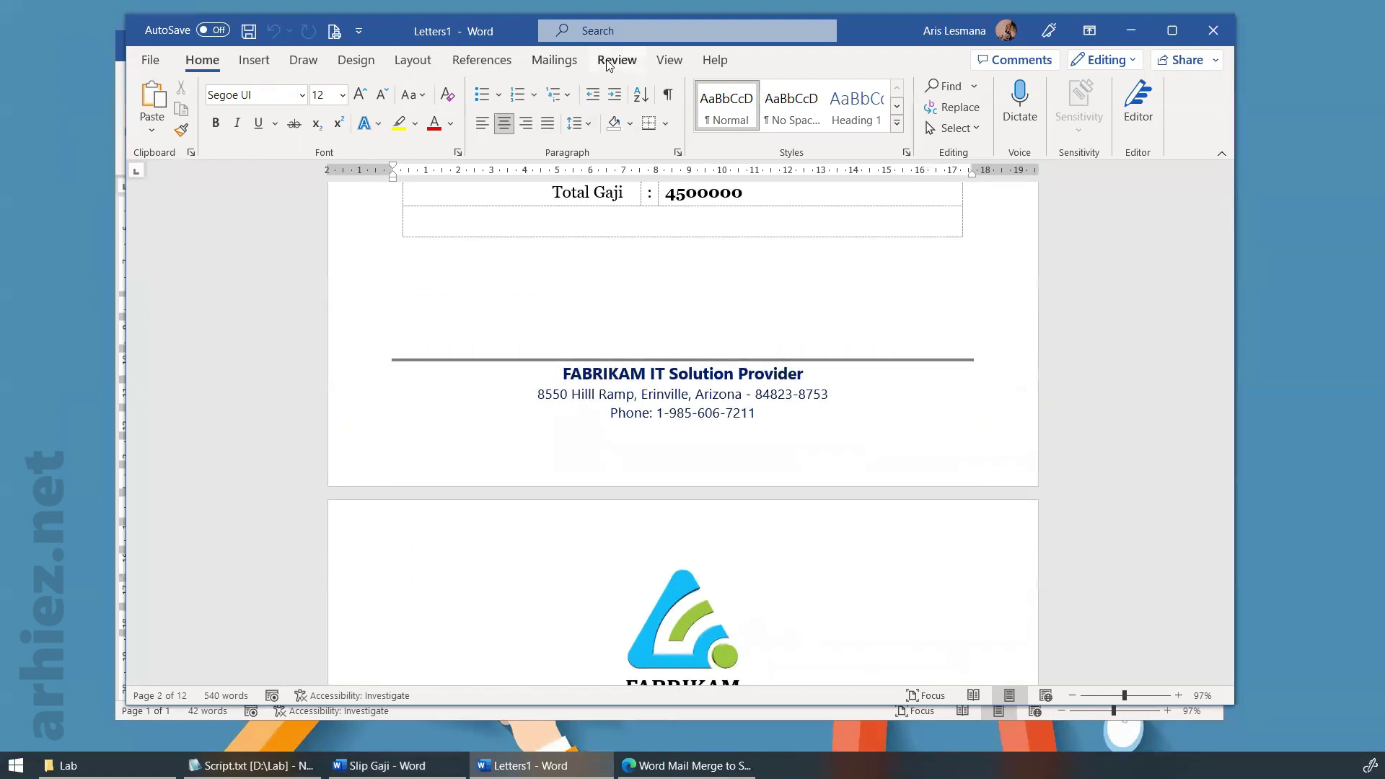
click(670, 60)
click(756, 107)
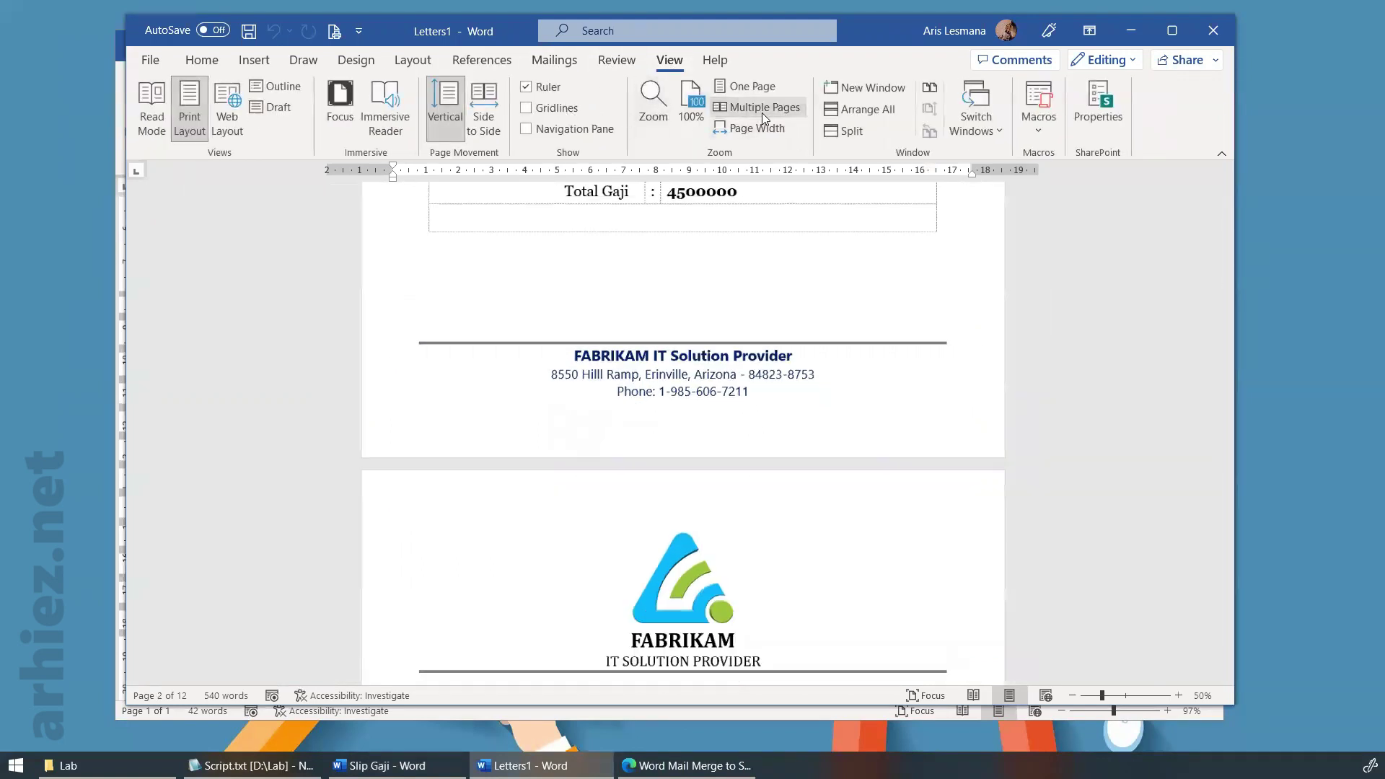
scroll(1039, 462, up, 3)
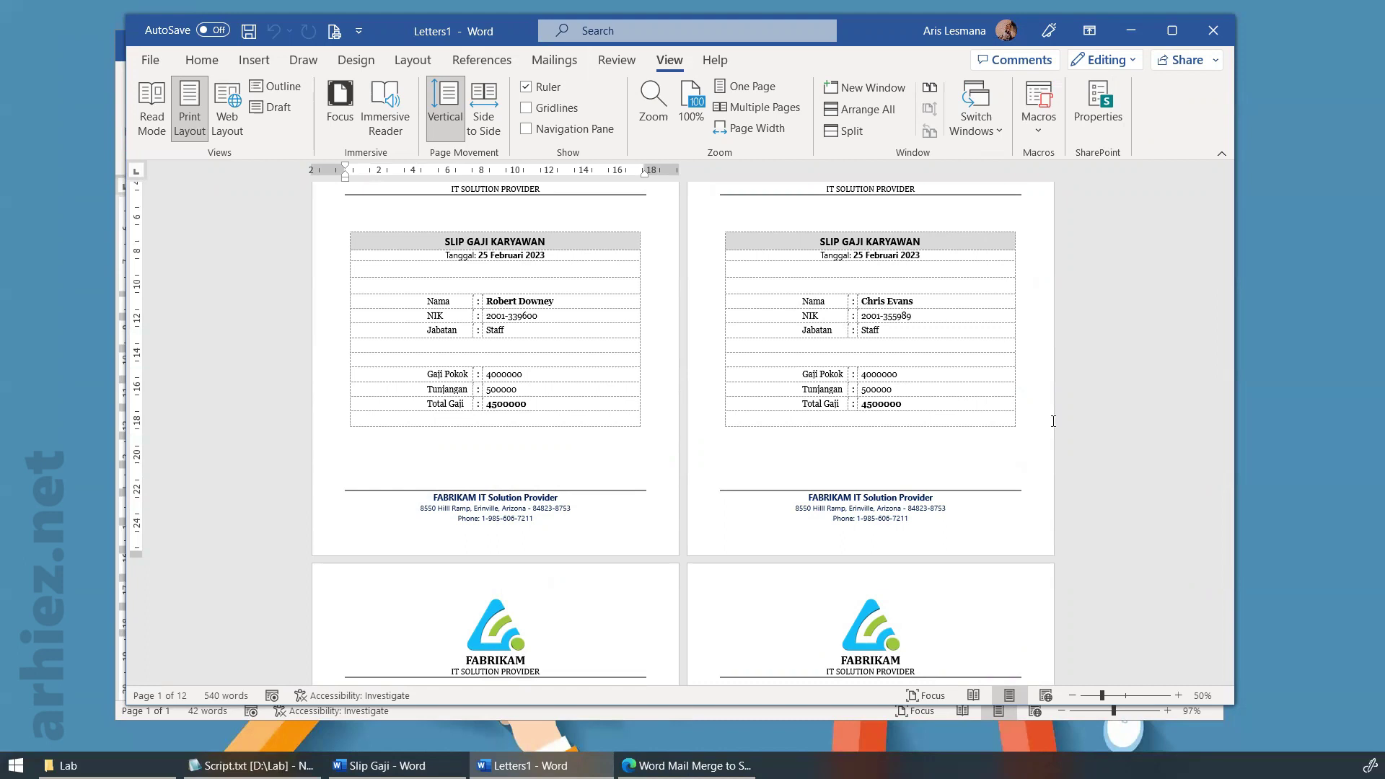
click(1215, 41)
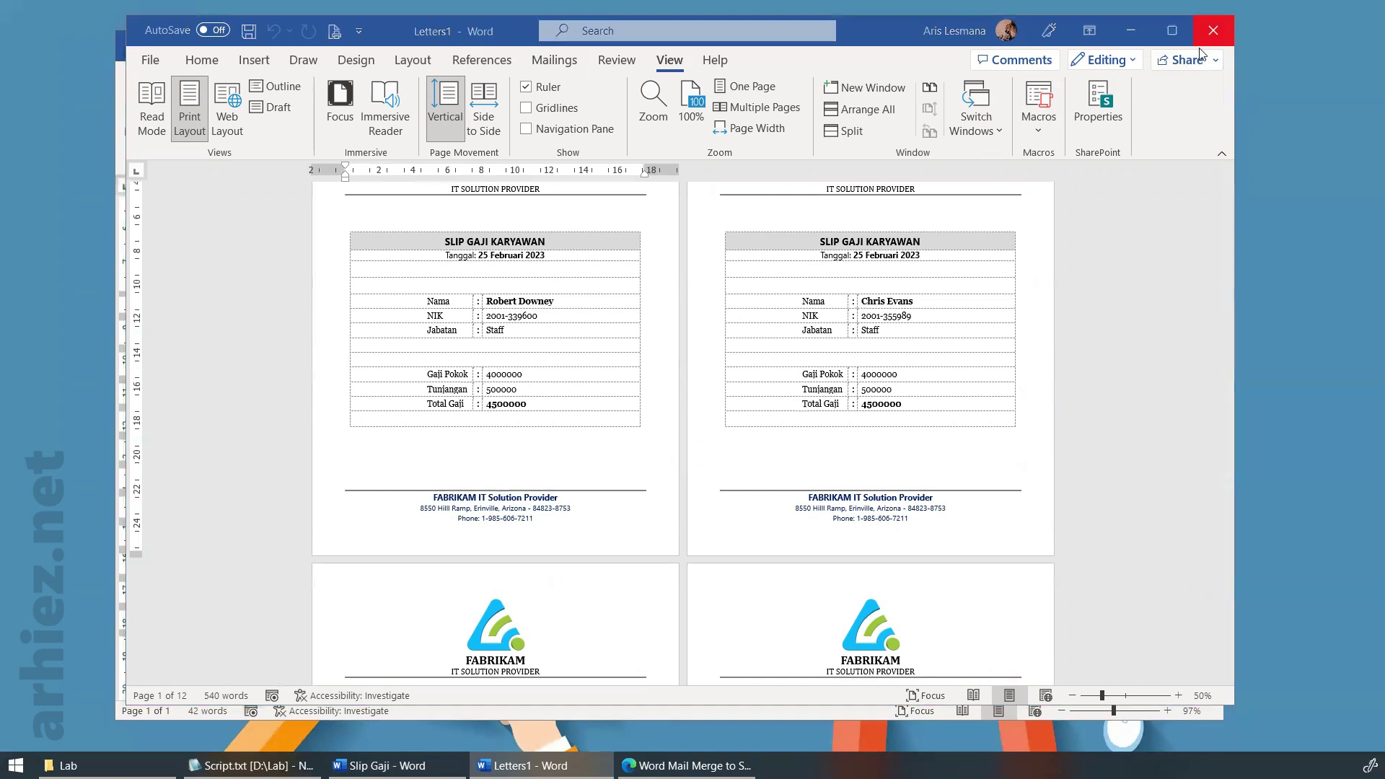
click(754, 471)
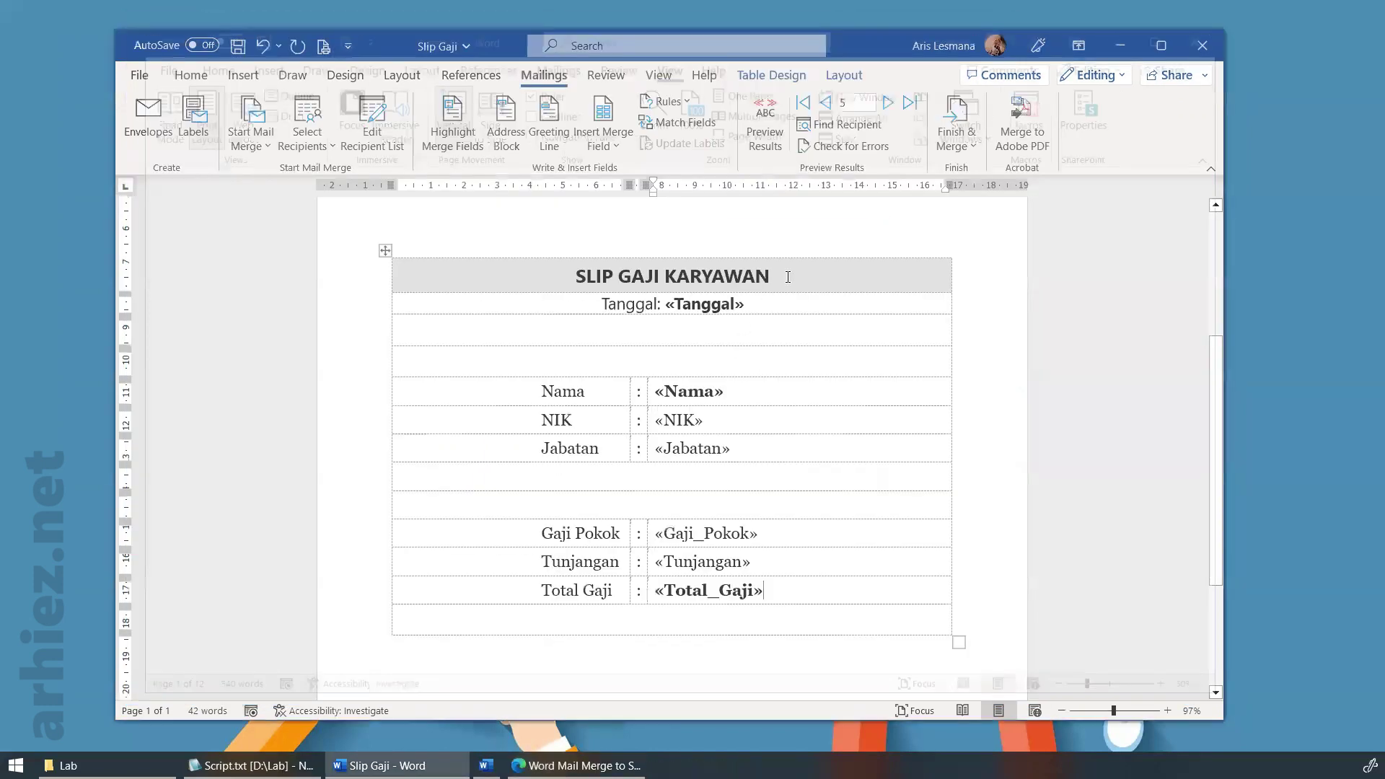
click(959, 144)
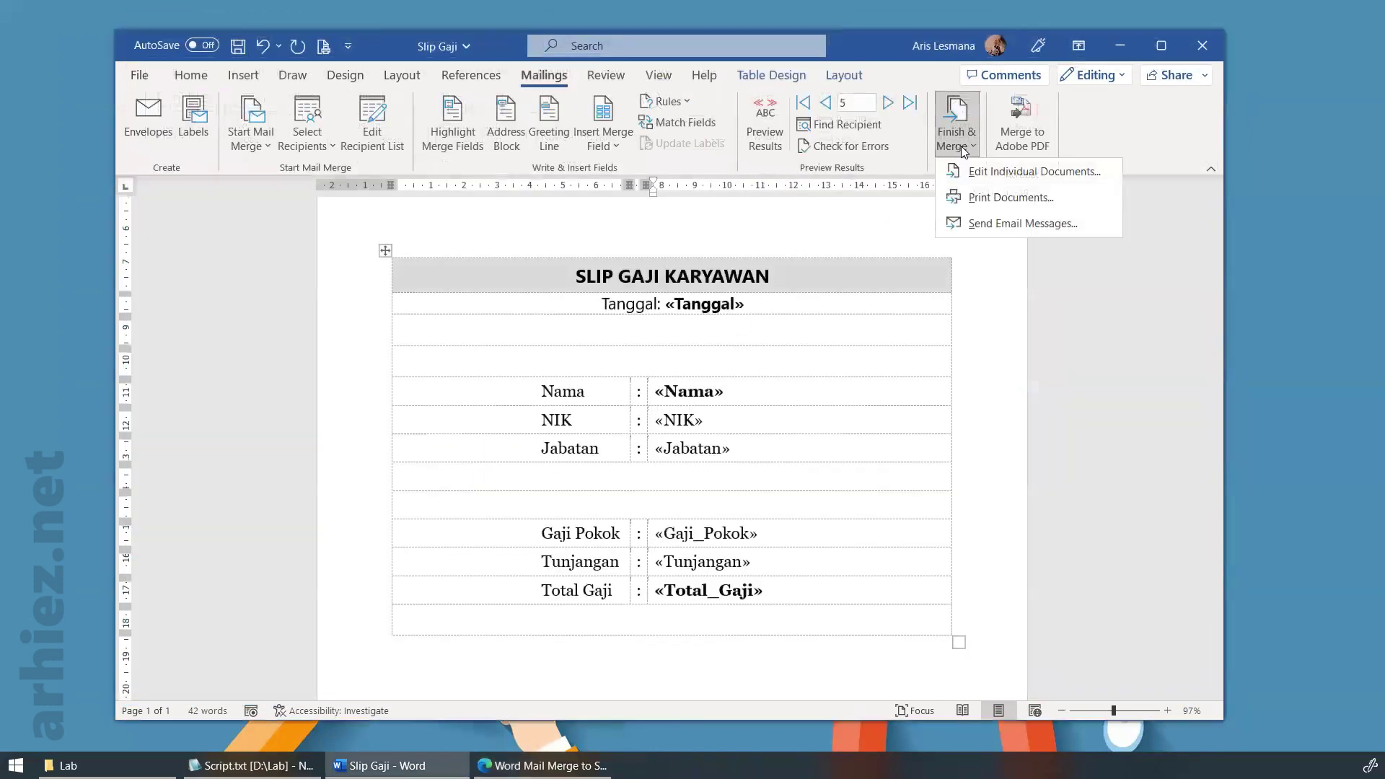
Cancel the Edit Individual Documents merge and close the Slip Gaji template without saving
click(989, 182)
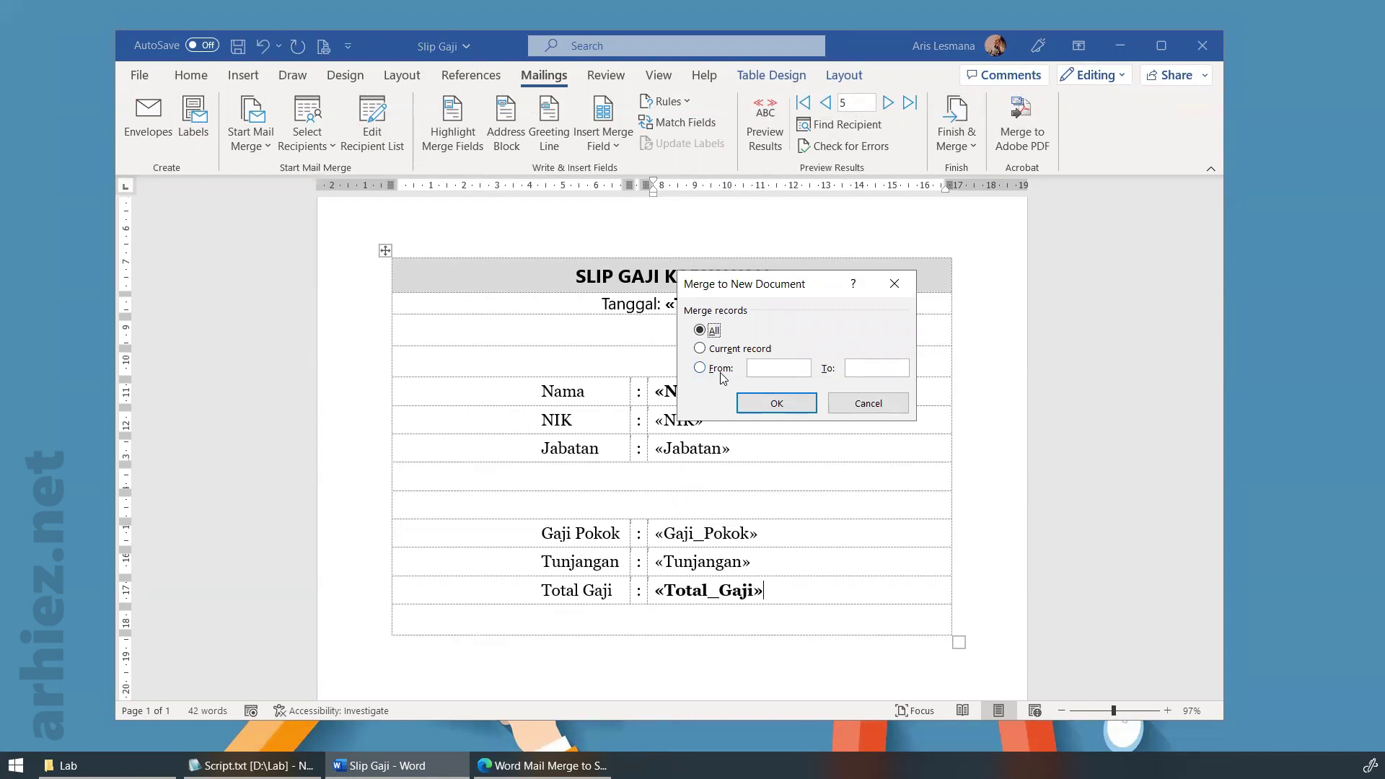
click(878, 406)
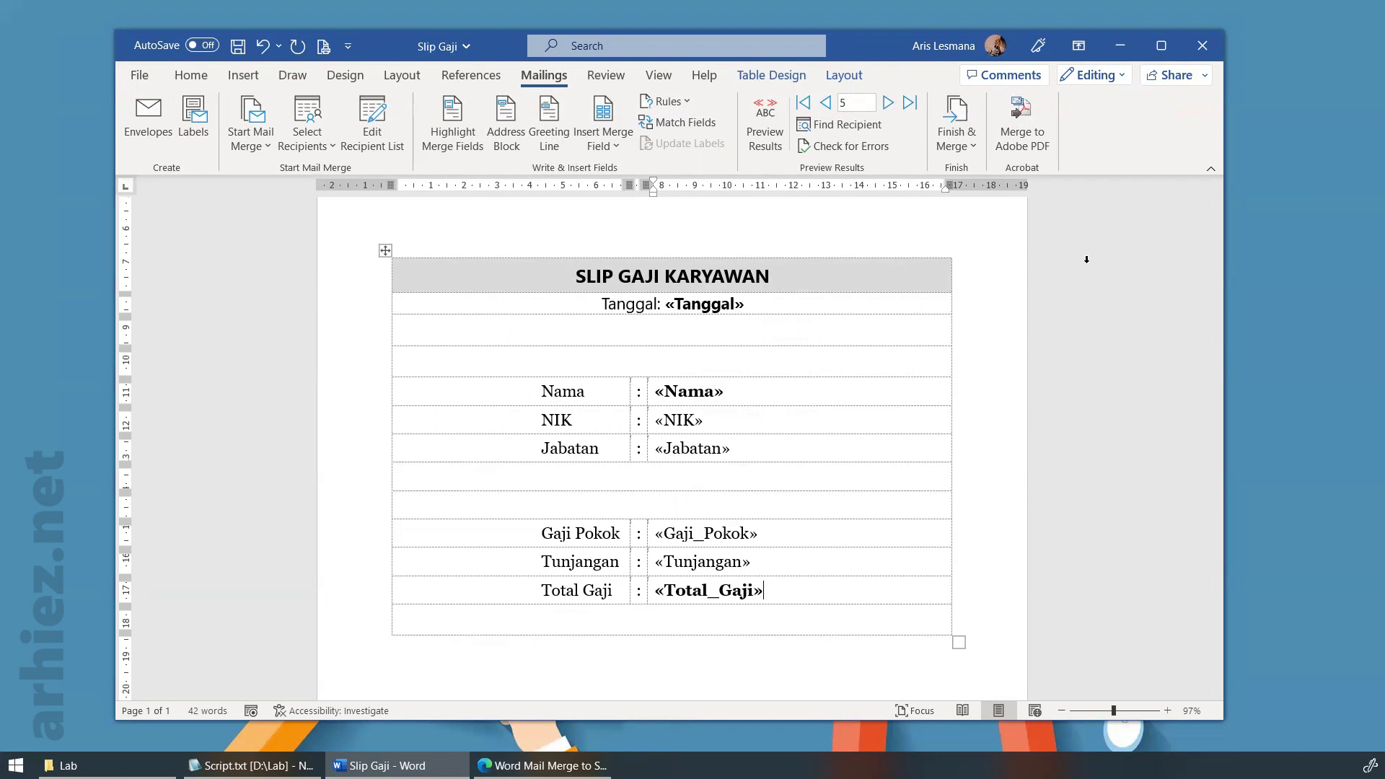
click(1201, 46)
click(691, 406)
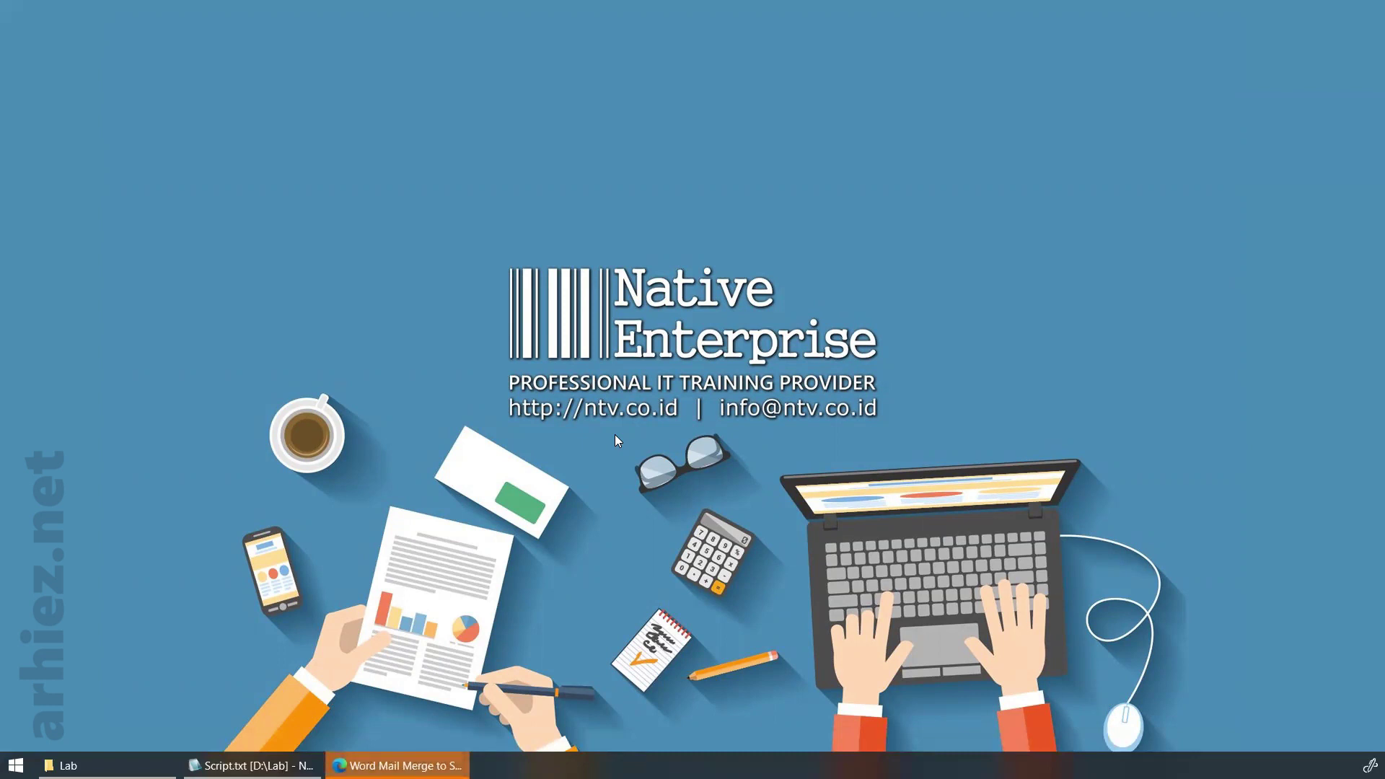
mouse_move(542, 765)
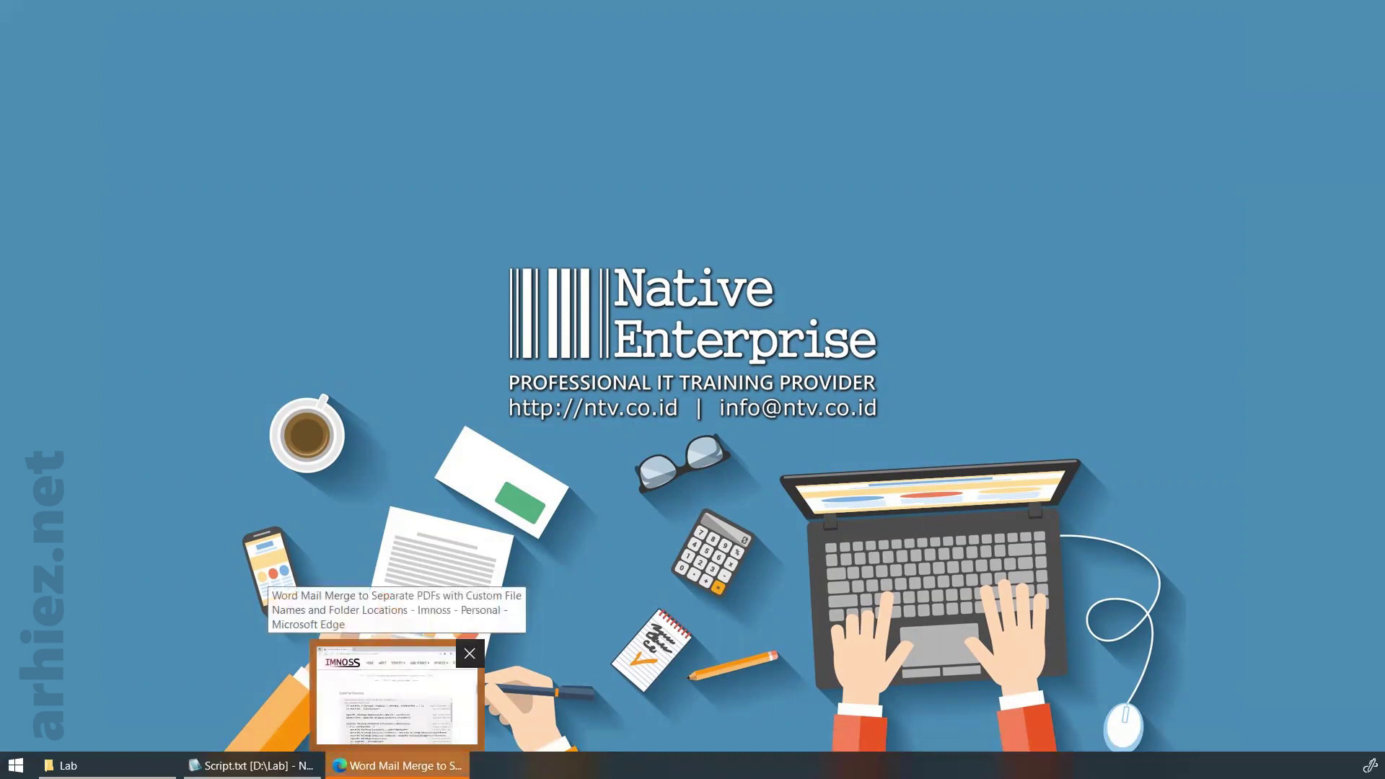
Scroll through the Code For Windows macro block in Edge, then bring up Script.txt in Notepad
click(397, 697)
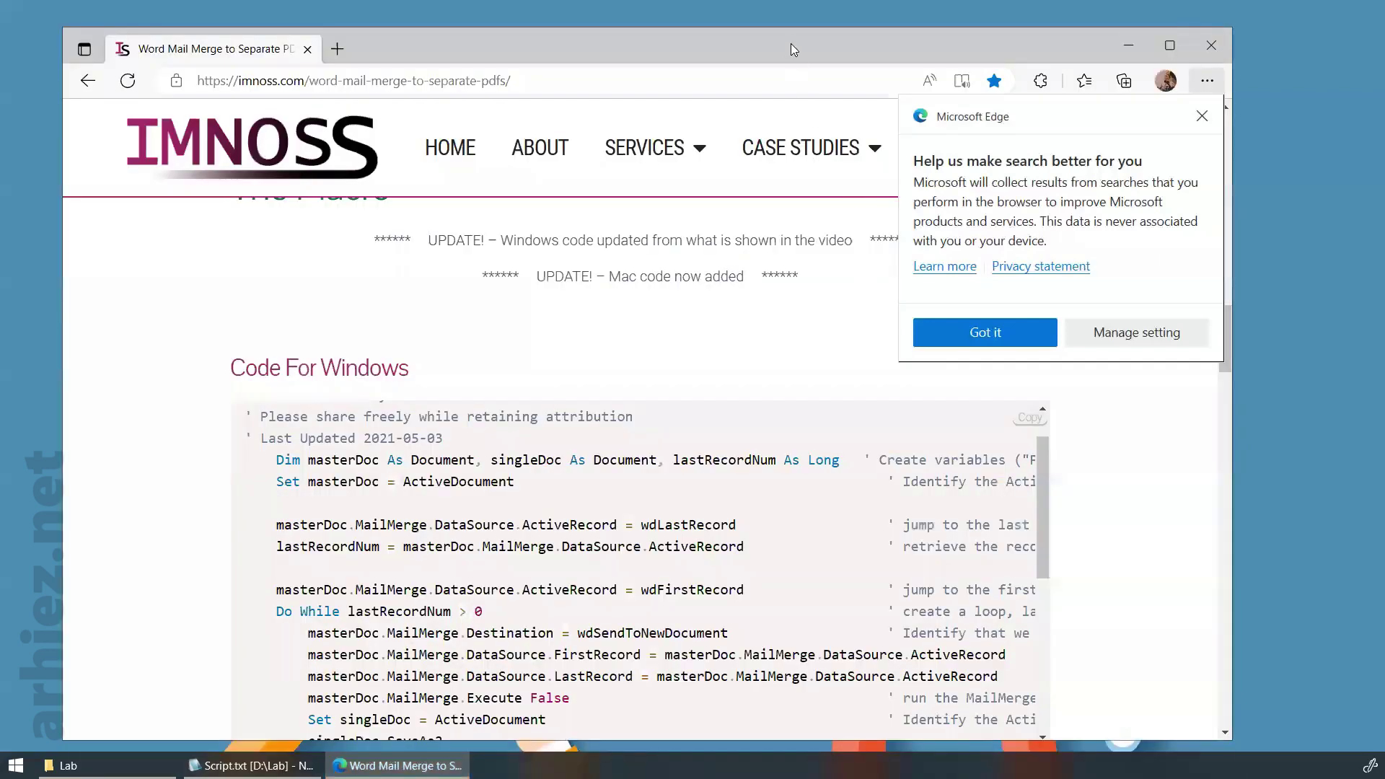
drag(793, 49, 780, 25)
click(1189, 92)
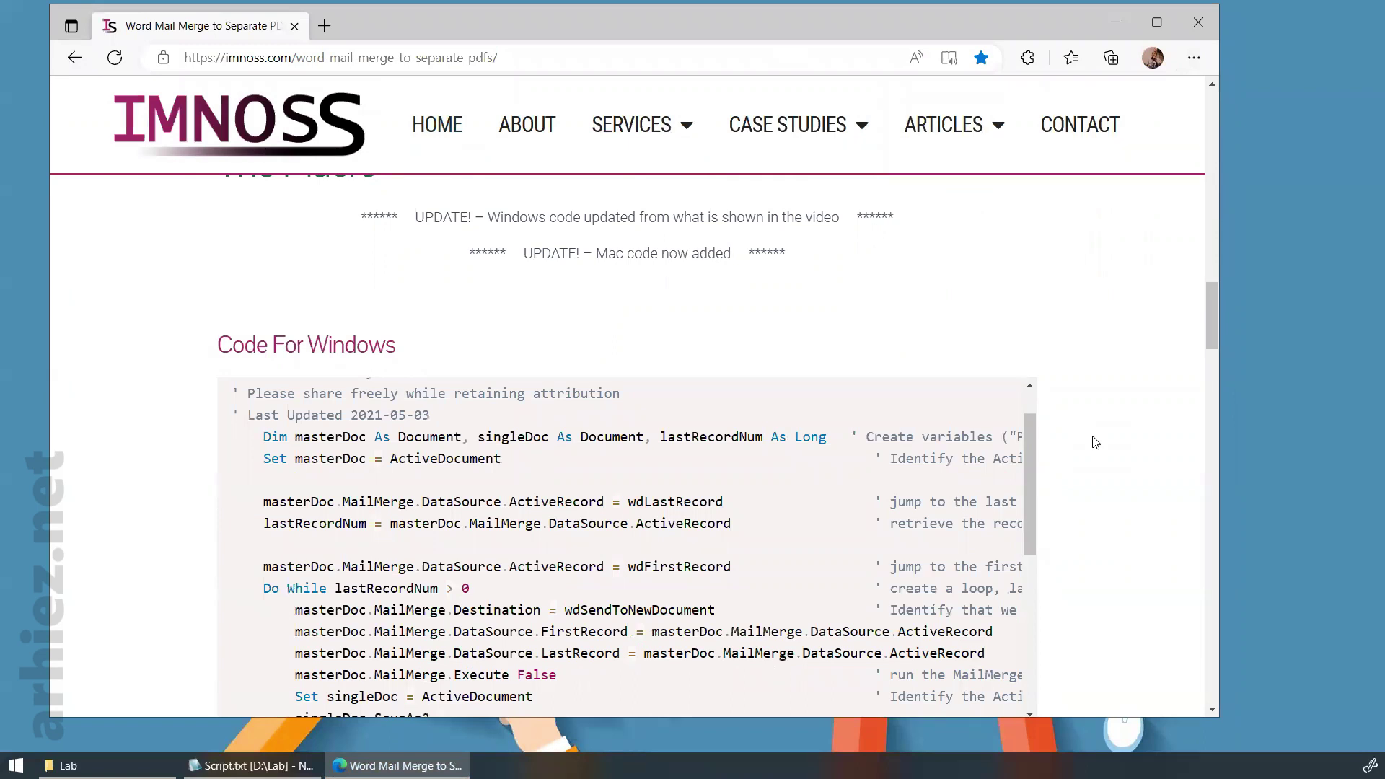
scroll(1096, 442, down, 2)
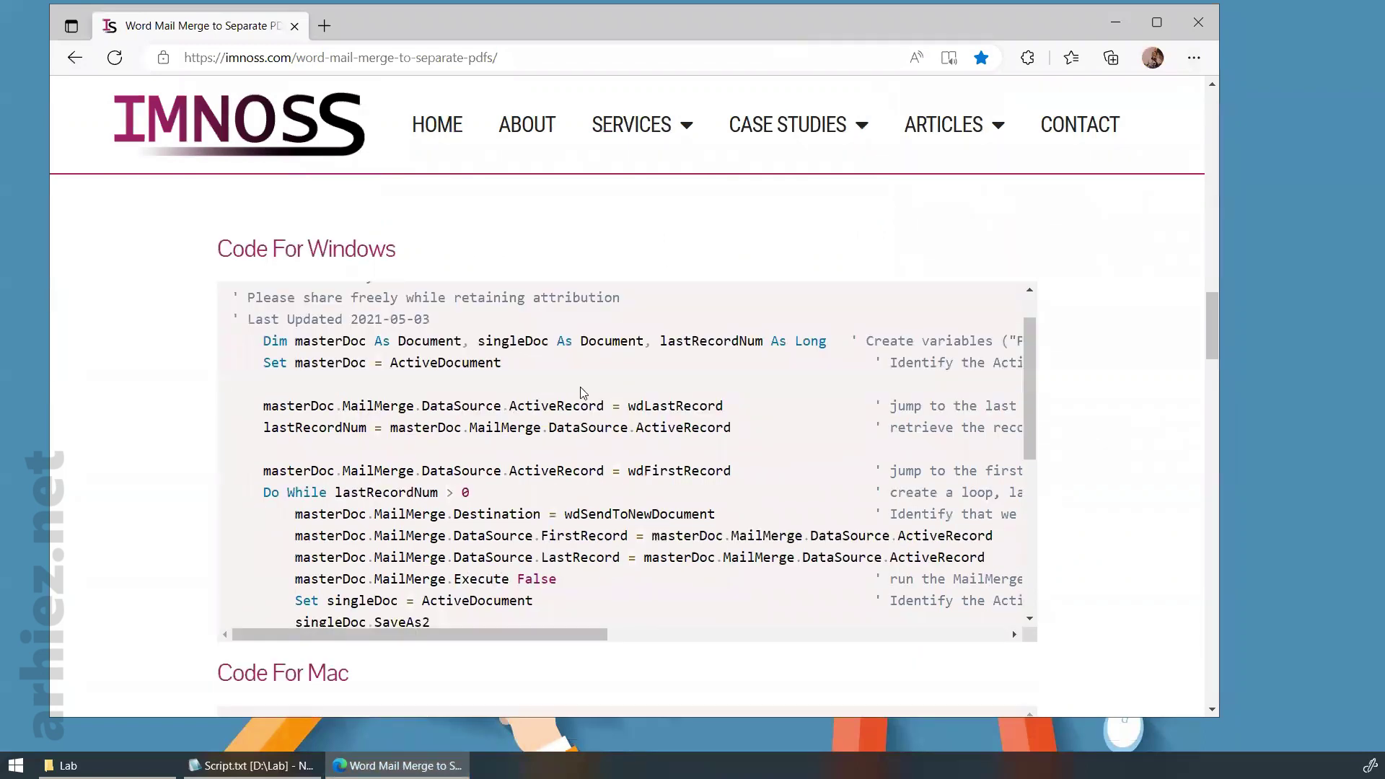
mouse_move(628, 541)
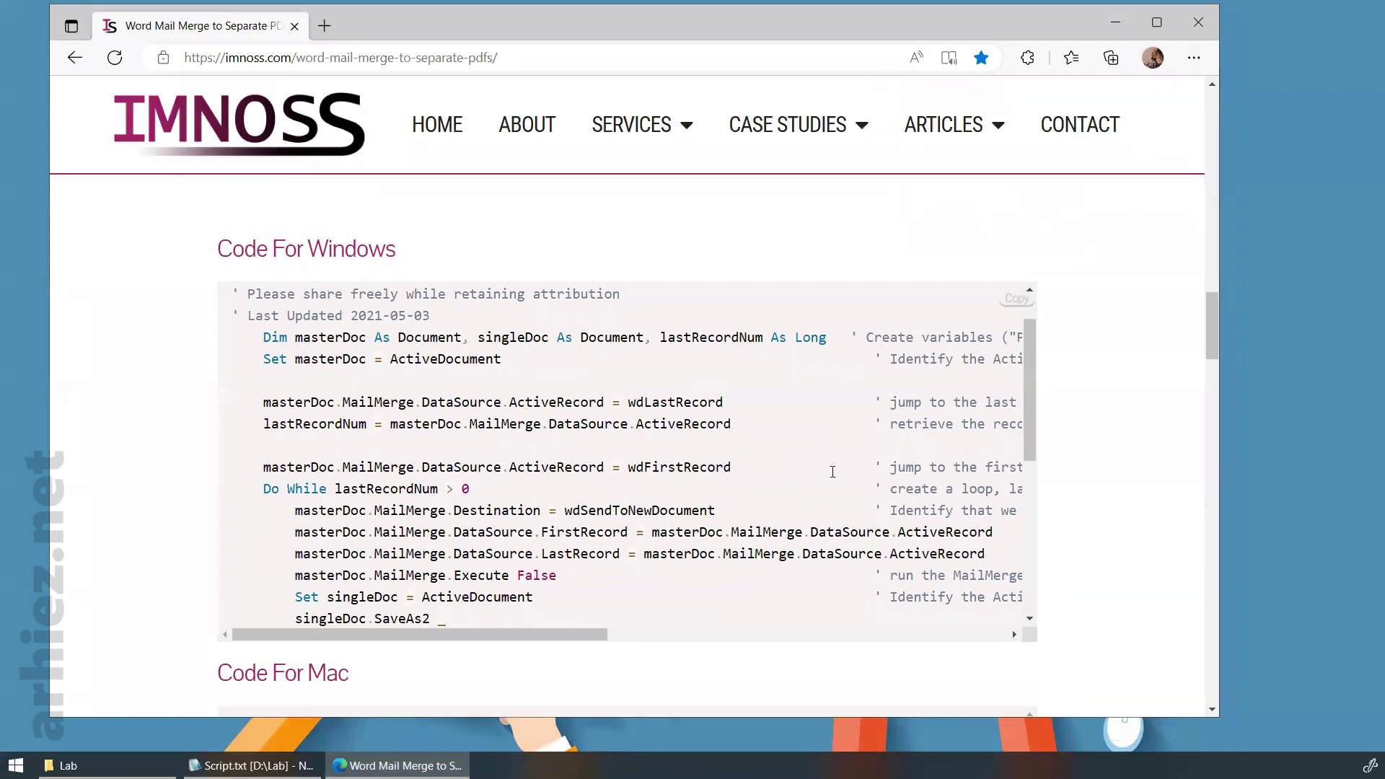
scroll(830, 470, down, 3)
scroll(833, 472, up, 4)
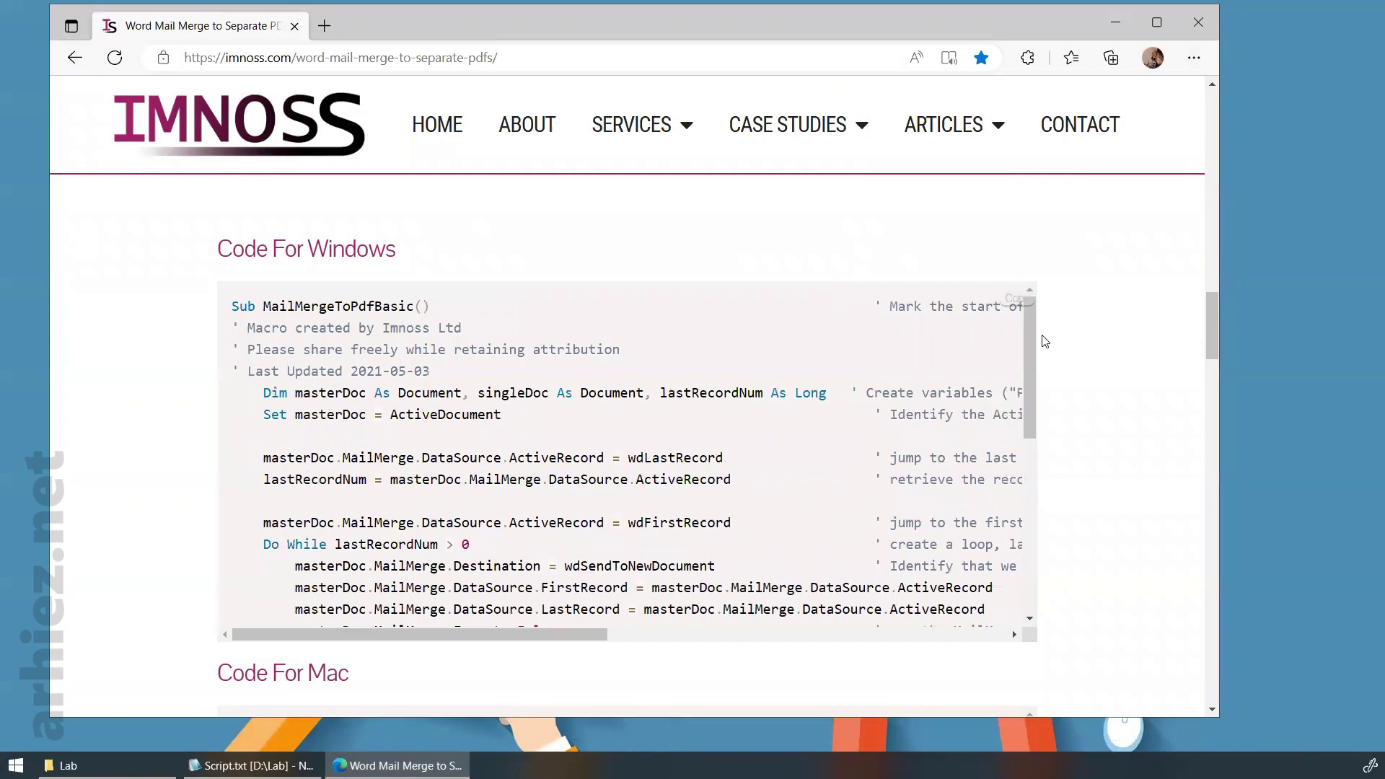
click(1116, 22)
click(253, 766)
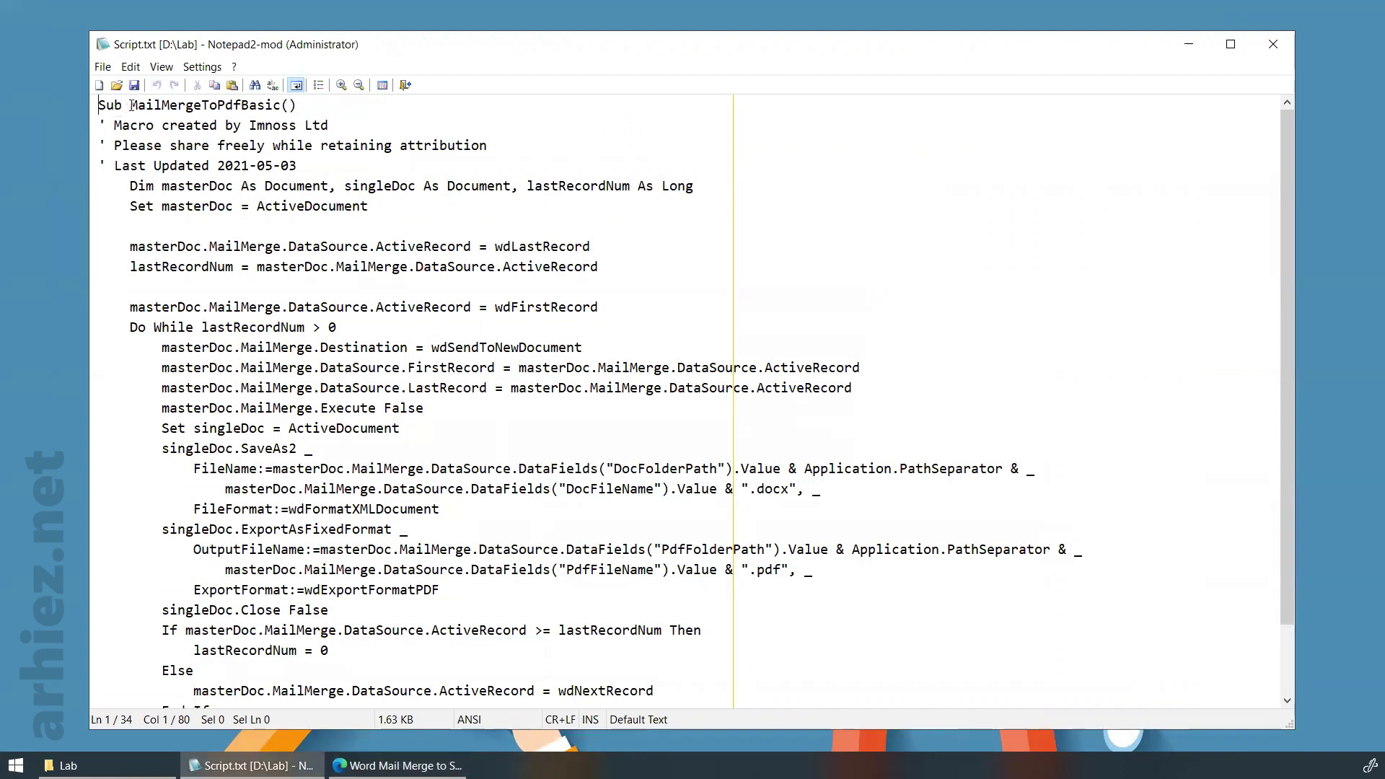
Look over the macro's attribution comments and code in Script.txt
drag(113, 125, 491, 157)
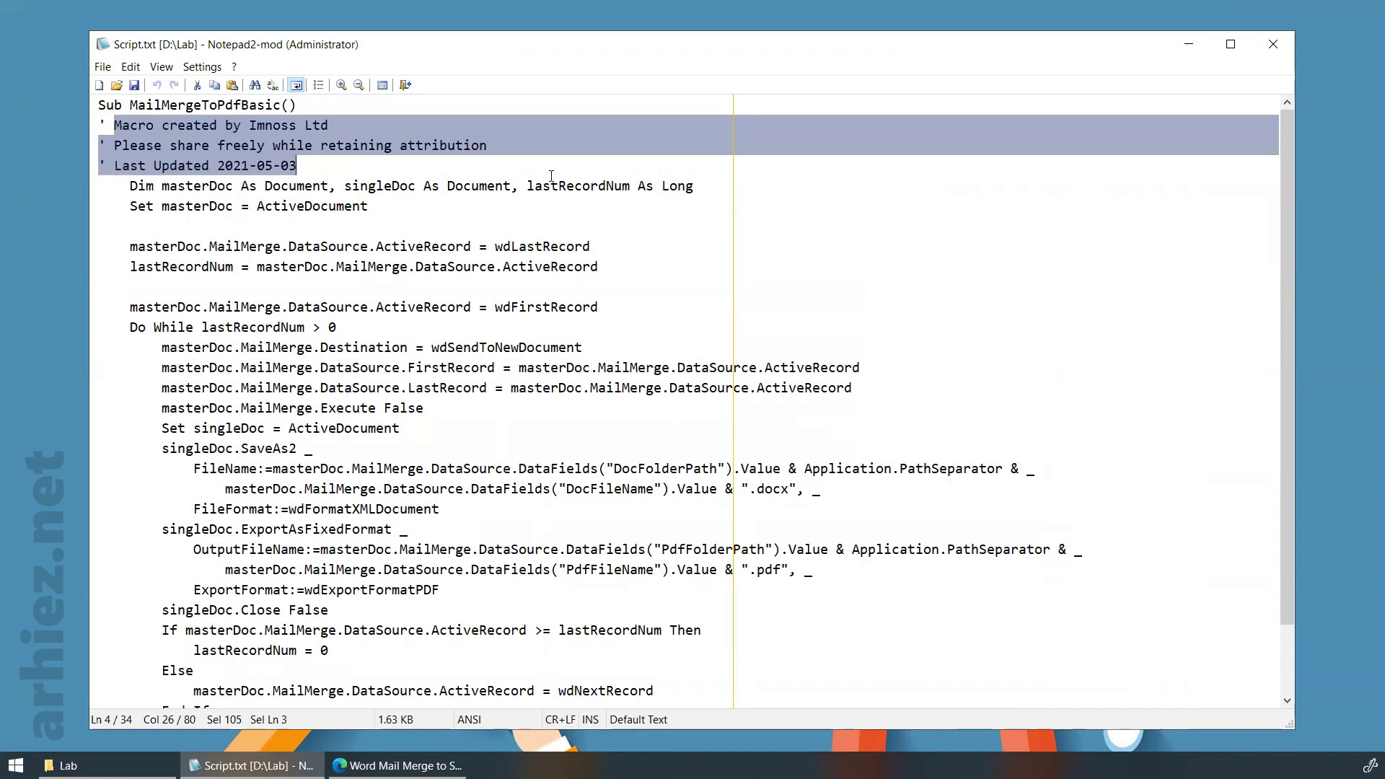
click(503, 246)
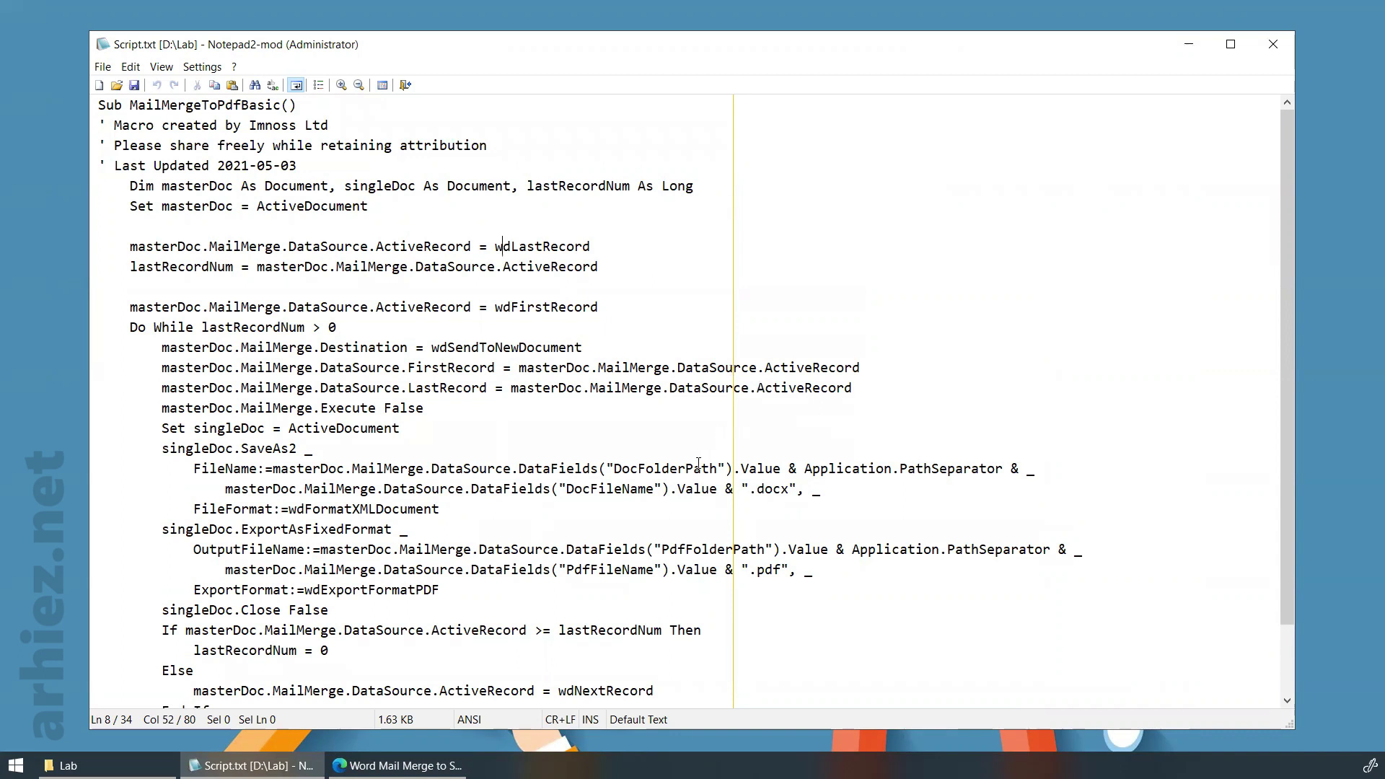
scroll(739, 437, down, 1)
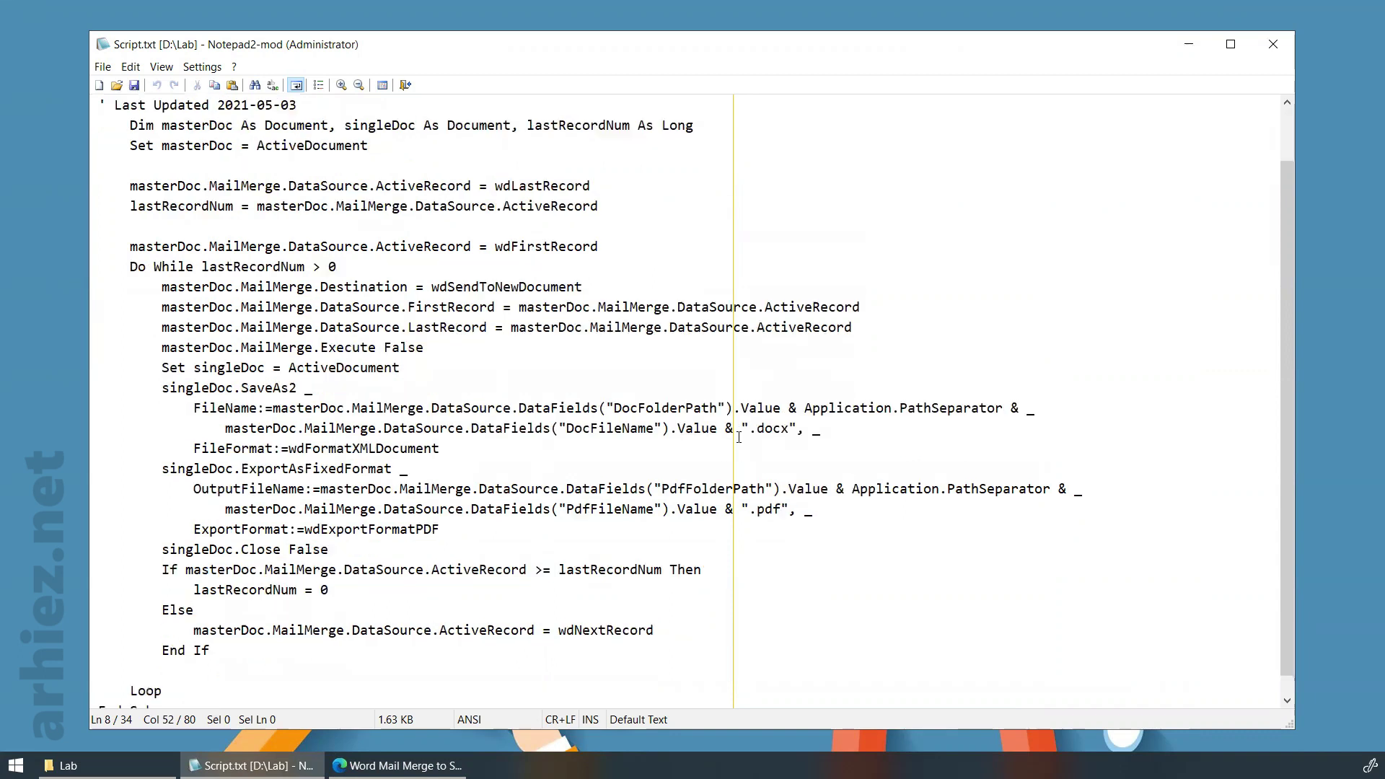
scroll(738, 436, down, 1)
scroll(647, 401, up, 2)
Rename the DataFields to LokasiDOC, NamaDOC, LokasiPDF and NamaPDF
drag(614, 468, 718, 470)
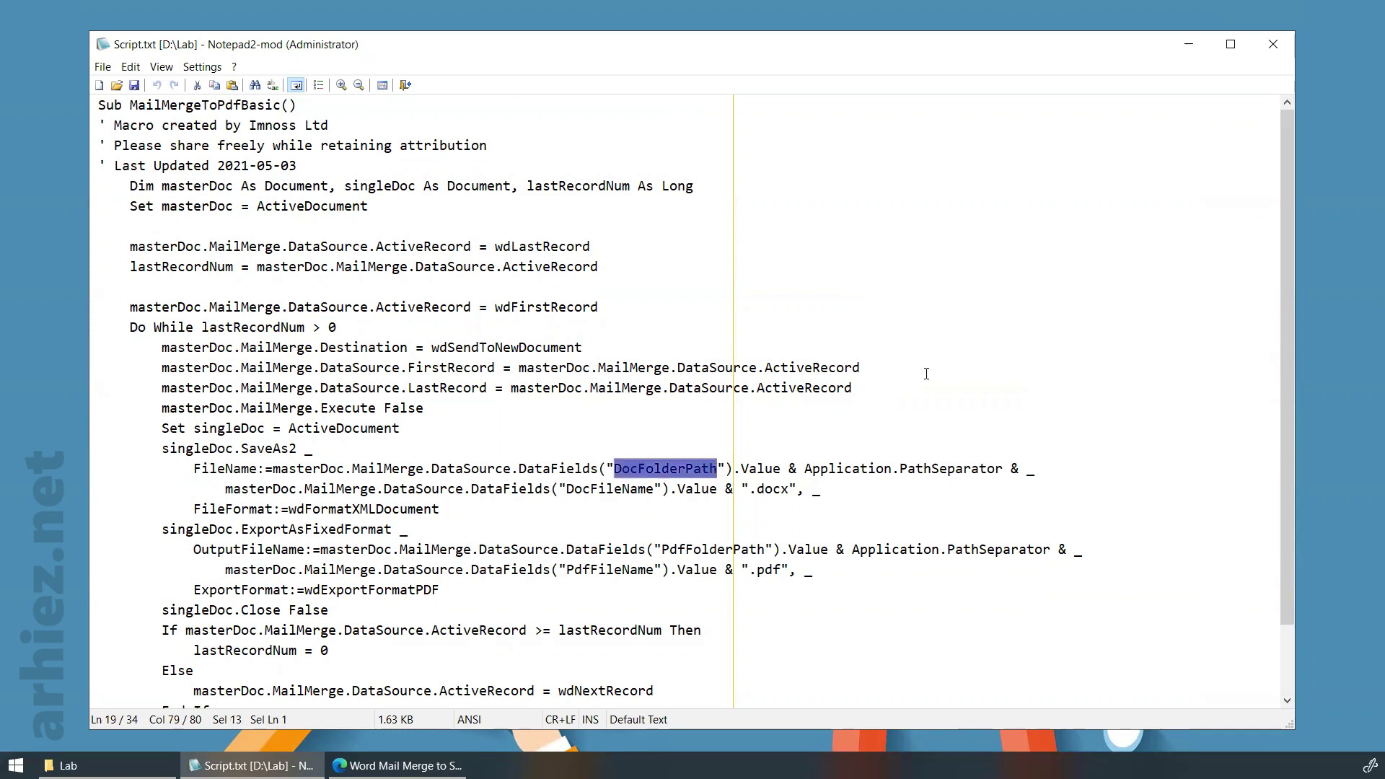
text(LokasiDOC)
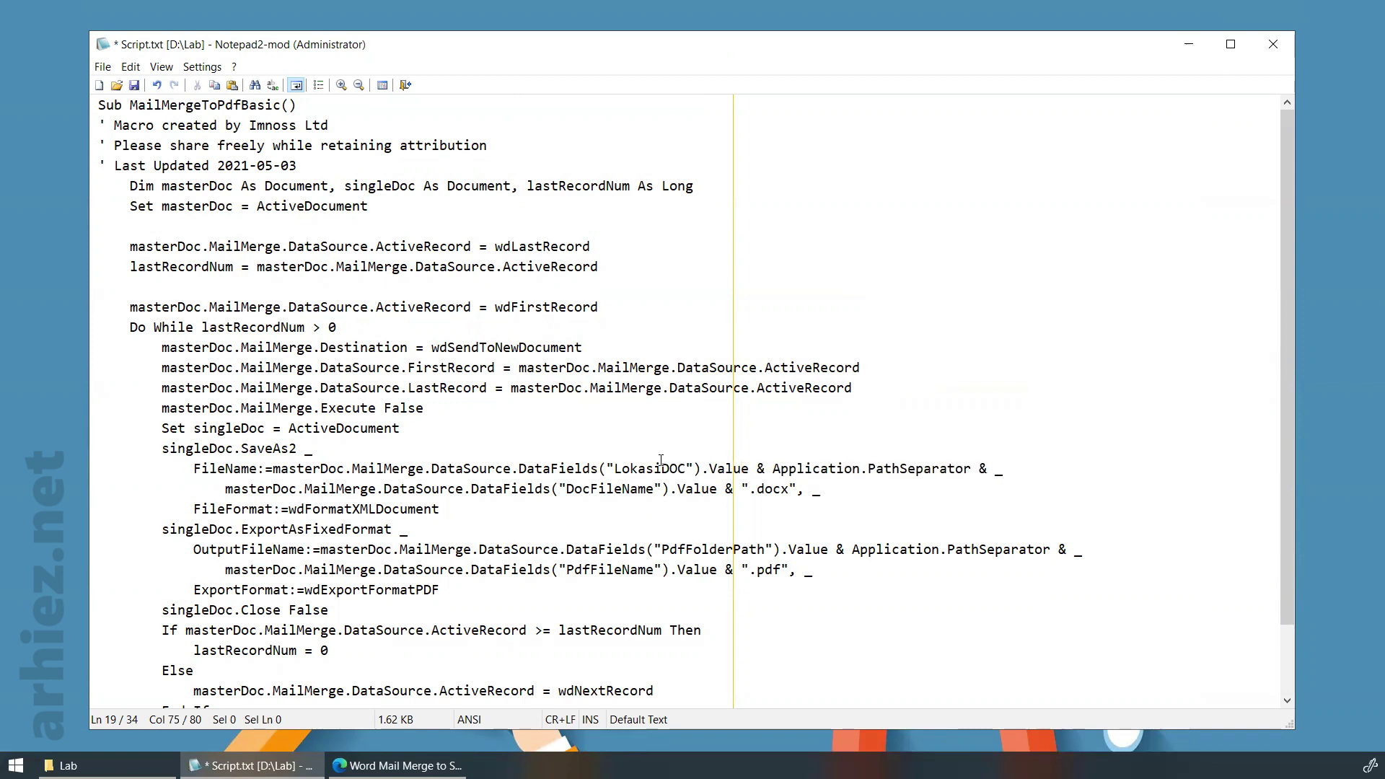
drag(567, 489, 655, 491)
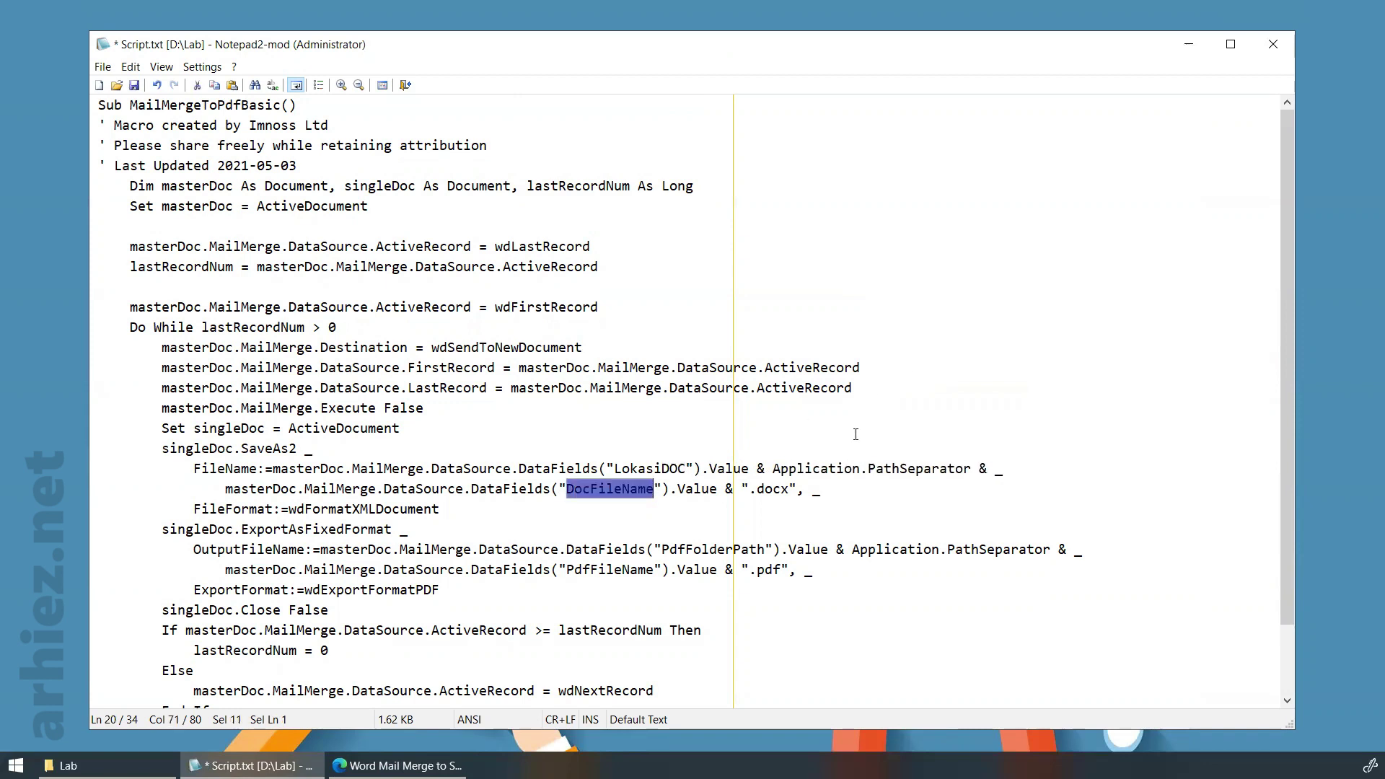
text(NamaDOC)
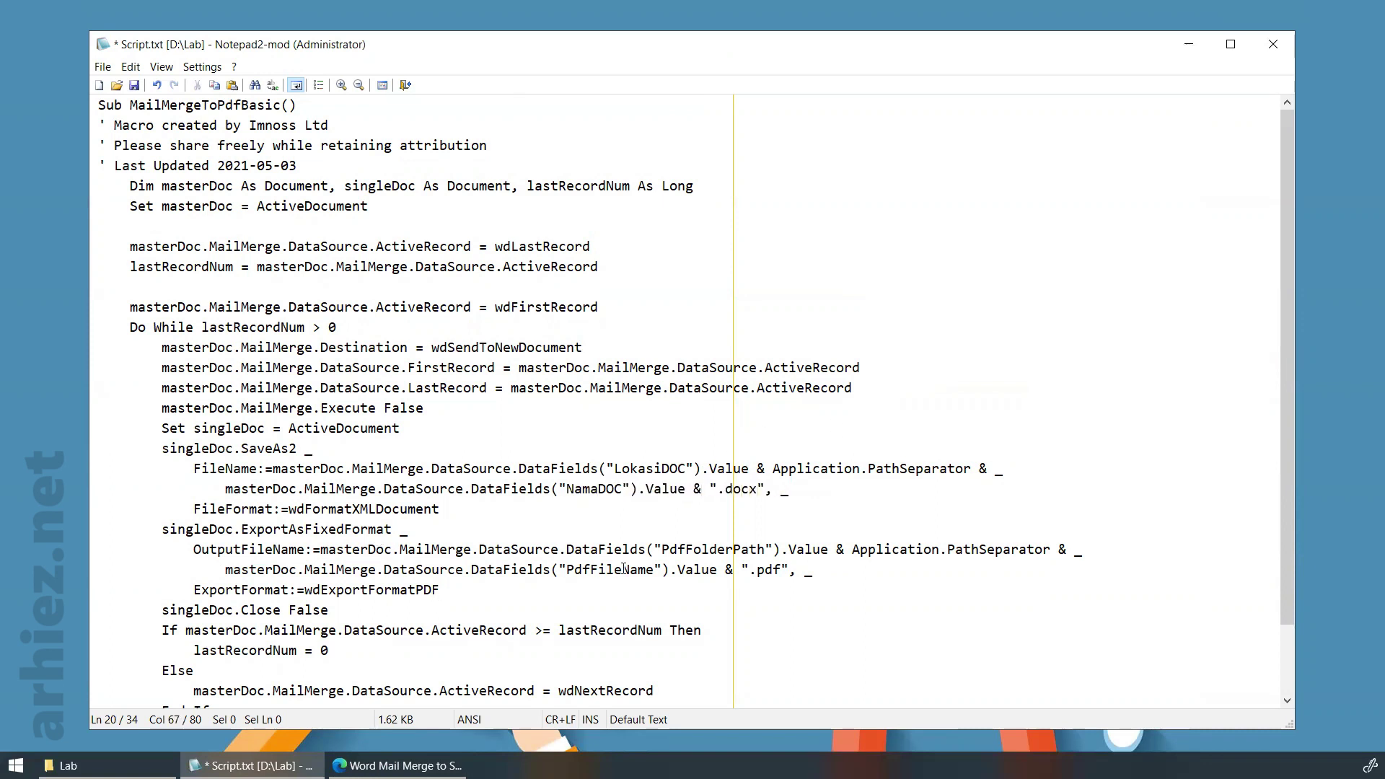
drag(662, 549, 765, 549)
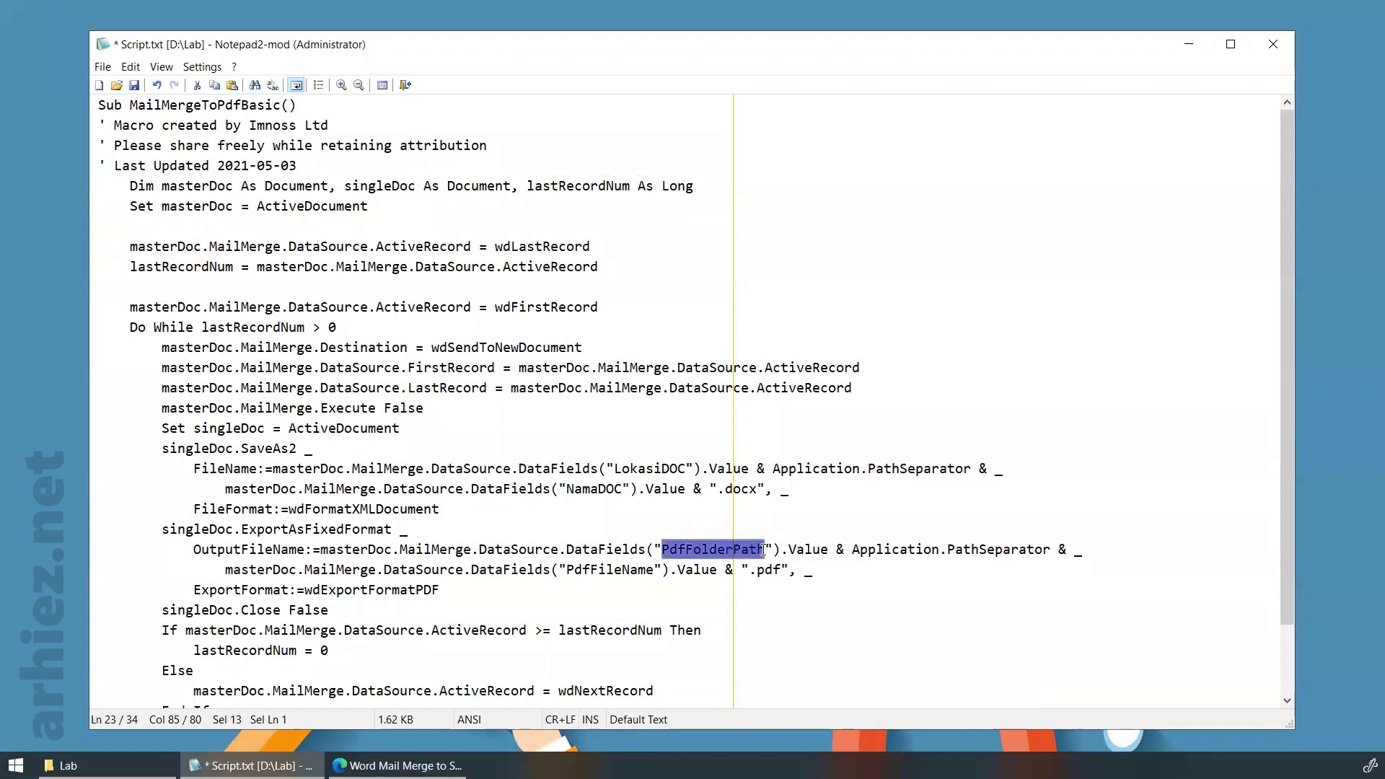
text(LokasiPDF)
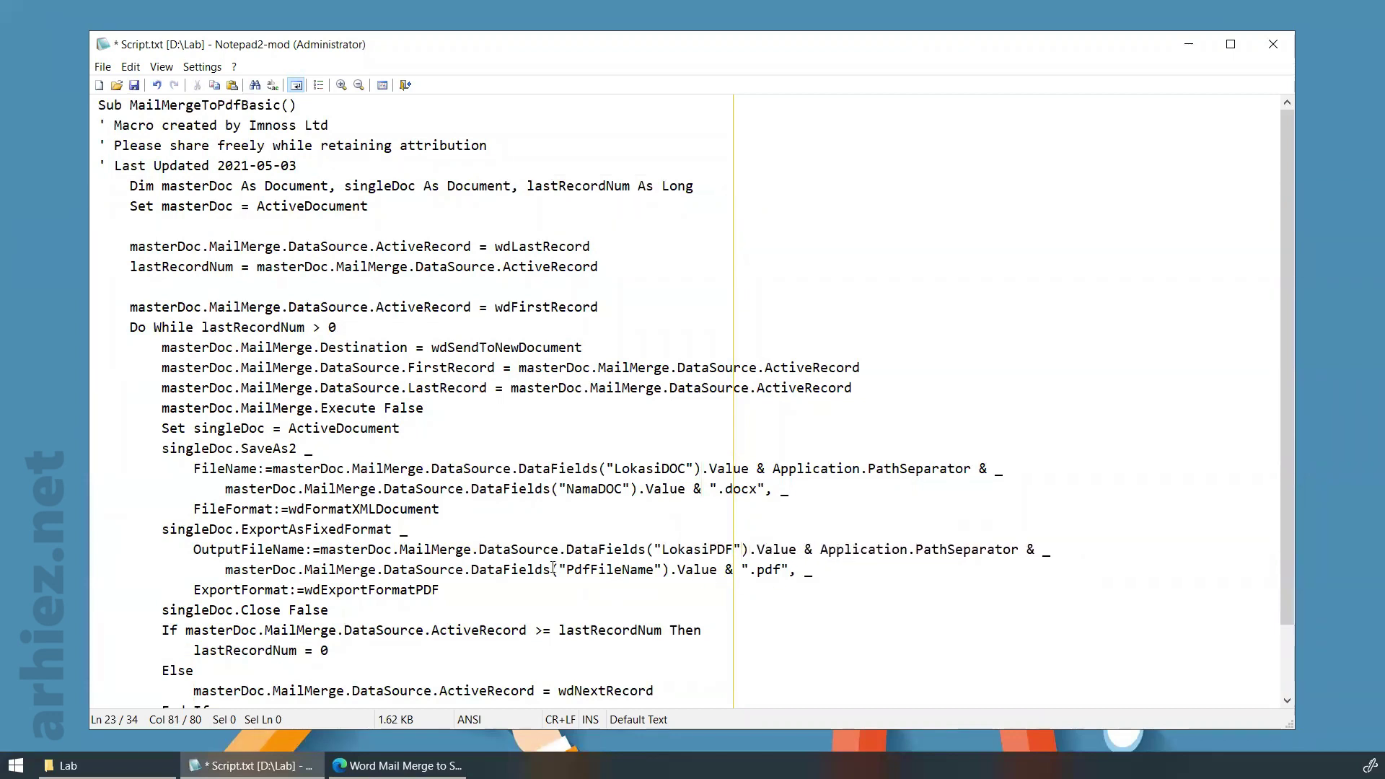
drag(567, 569, 658, 570)
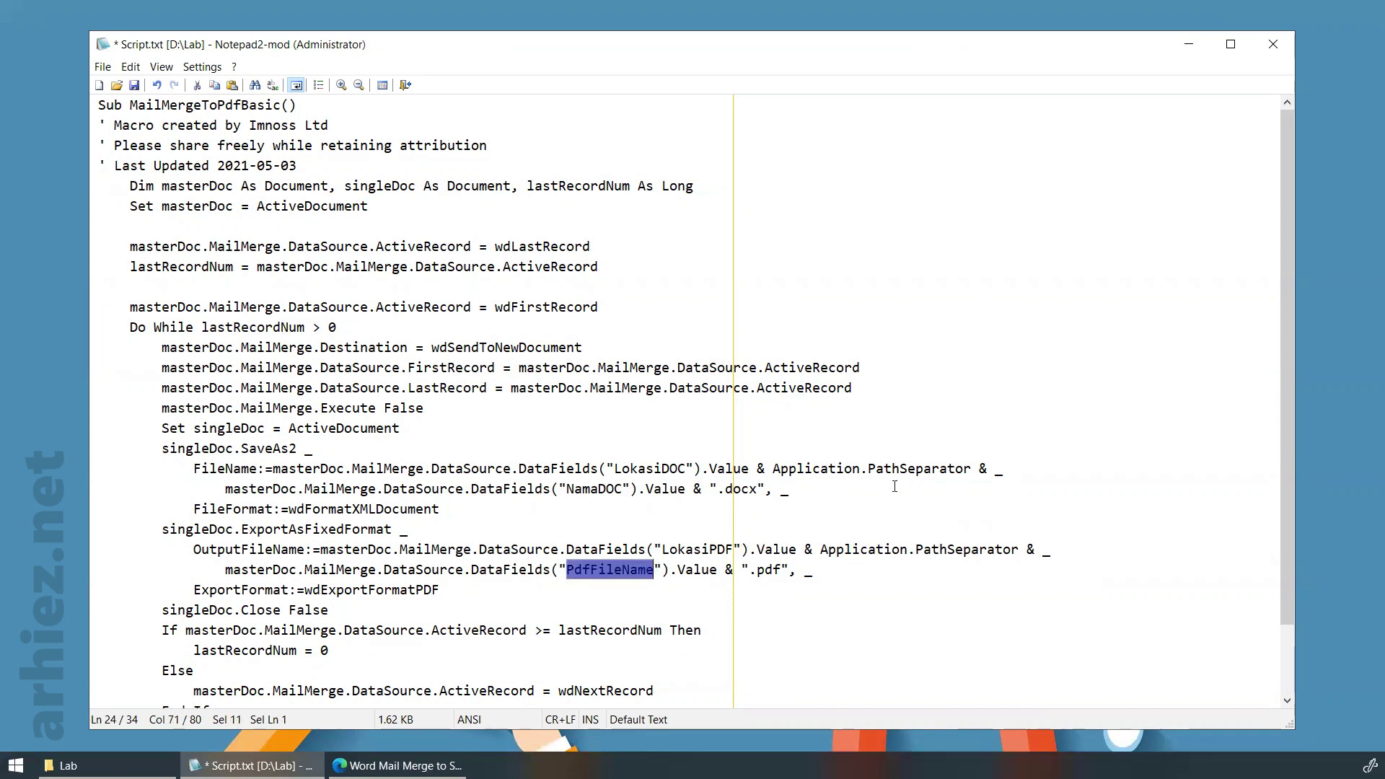
text(NamaPDF)
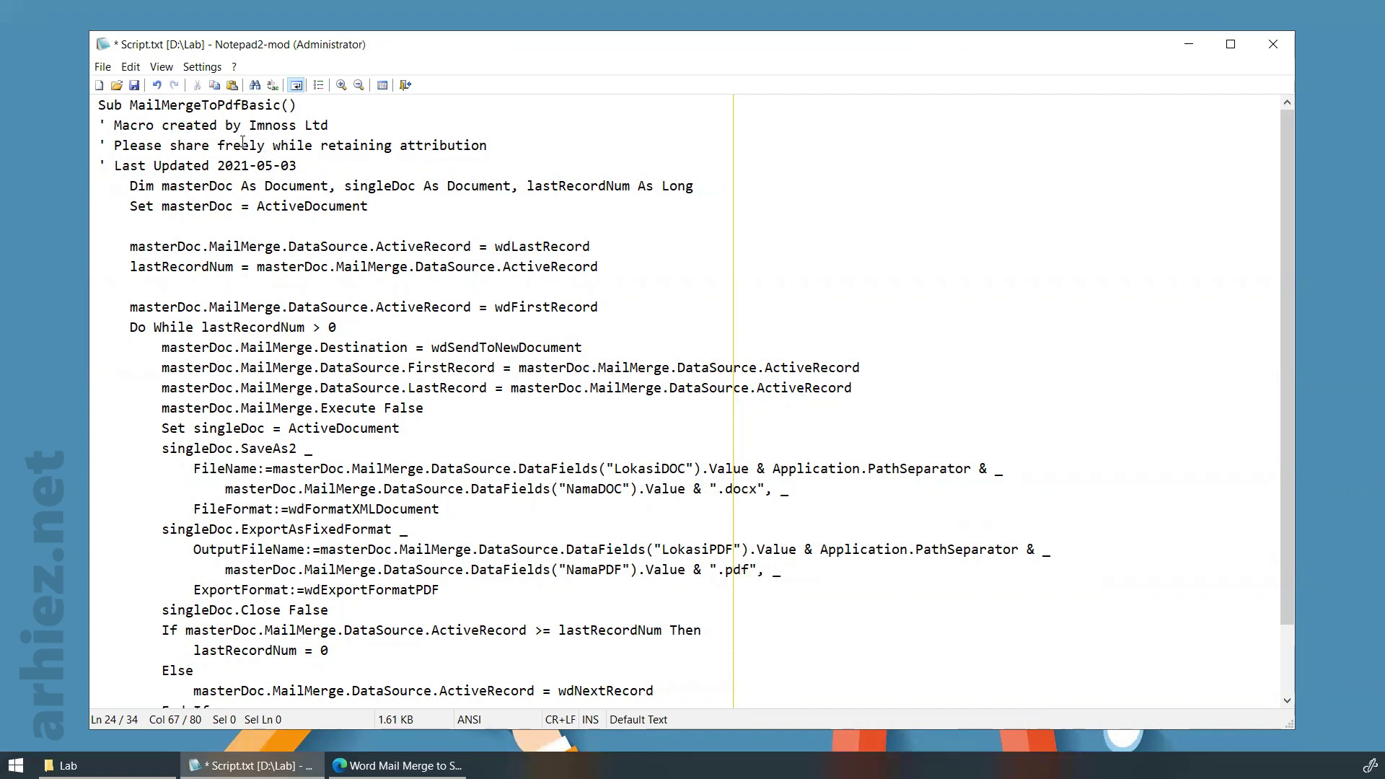
Rename the Sub to MailMerge2PDF and save Script.txt
click(202, 105)
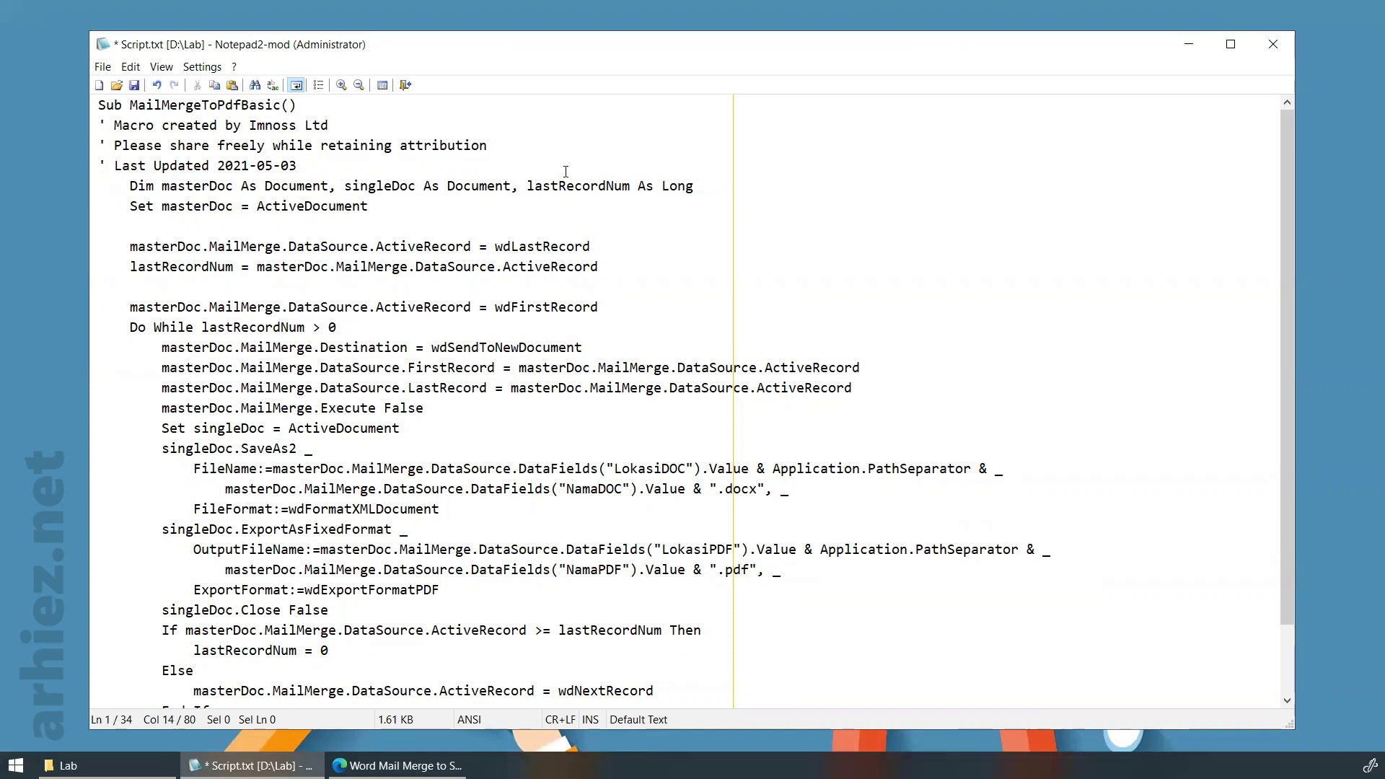
text(2PDF)
key(Delete)
key(Delete)
key(Delete)
key(Delete)
key(Delete)
key(Delete)
key(Delete)
click(135, 86)
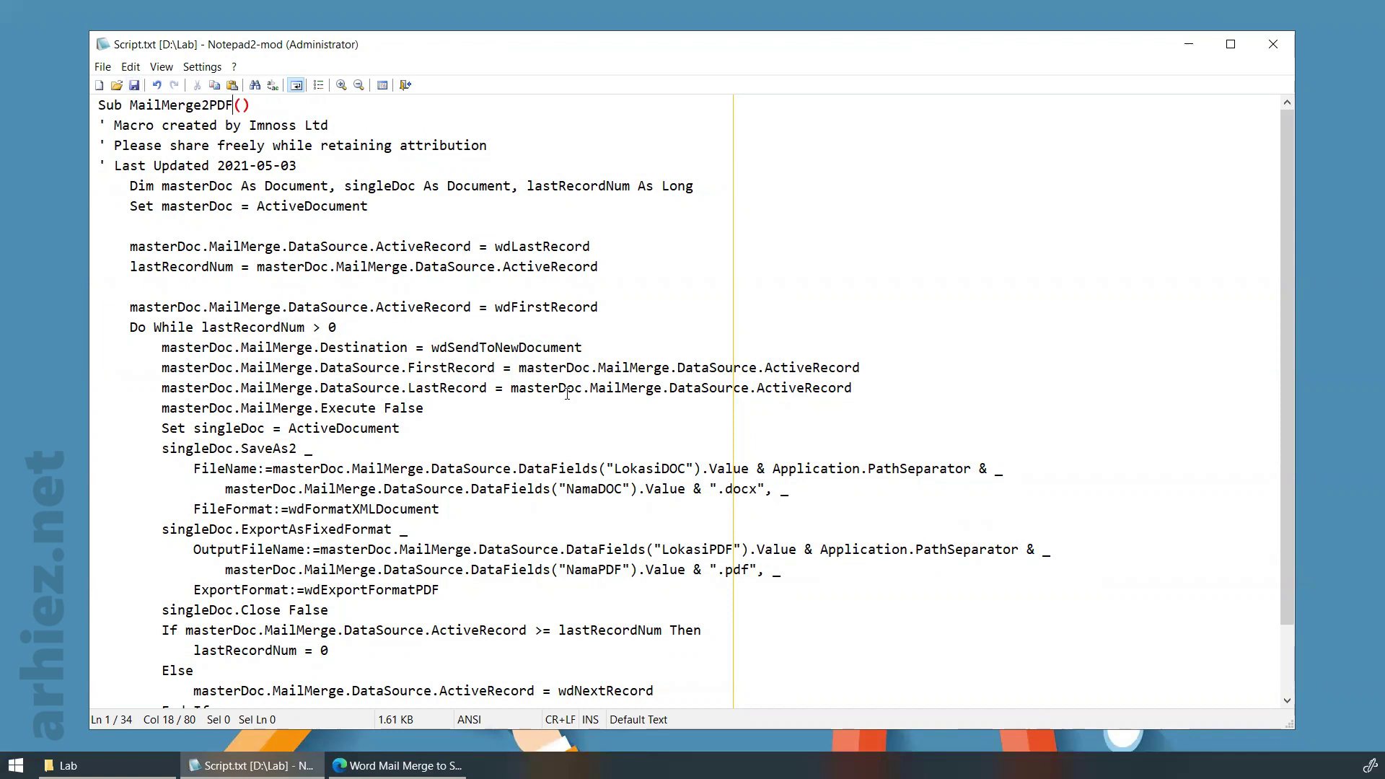
Minimize Edge and Notepad, then open Data Gaji from the Lab folder window
click(390, 765)
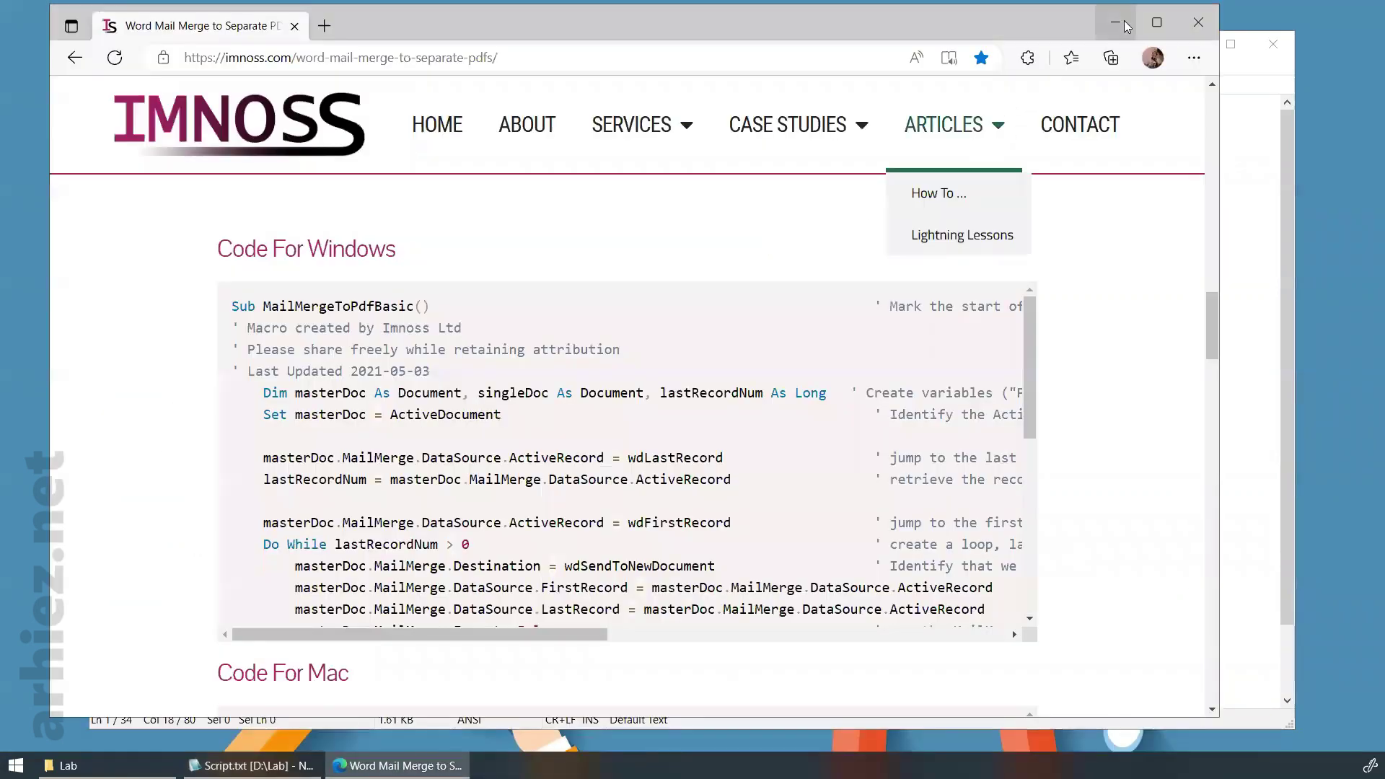
click(1116, 18)
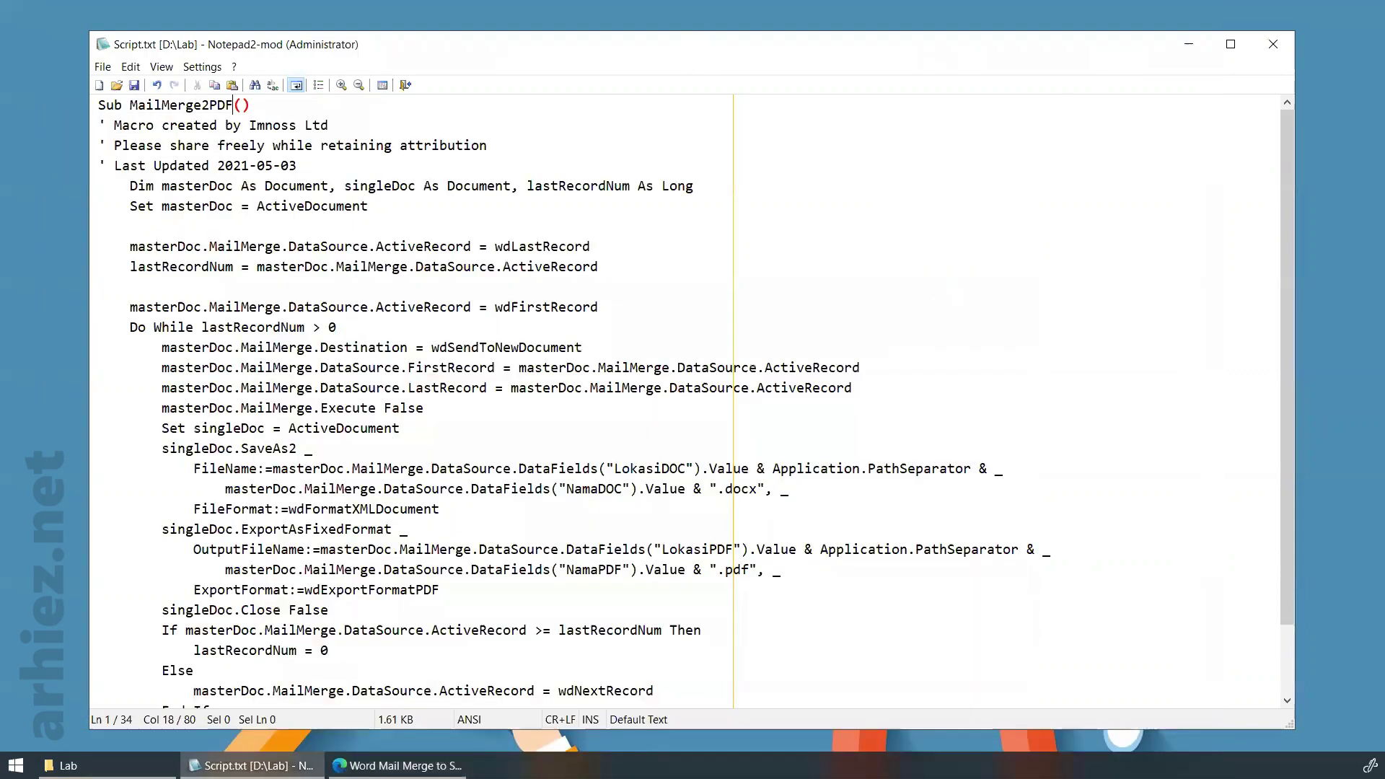
click(1189, 50)
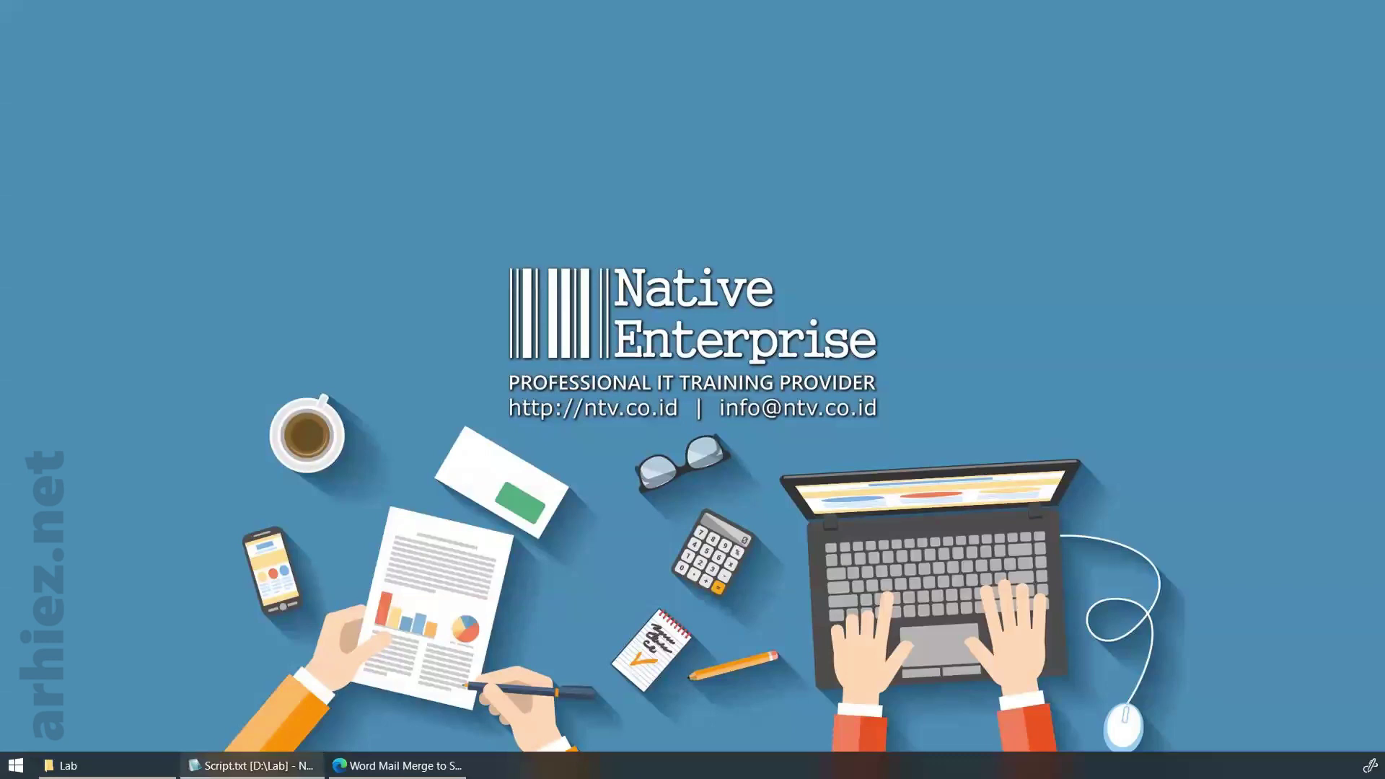
click(68, 766)
click(473, 471)
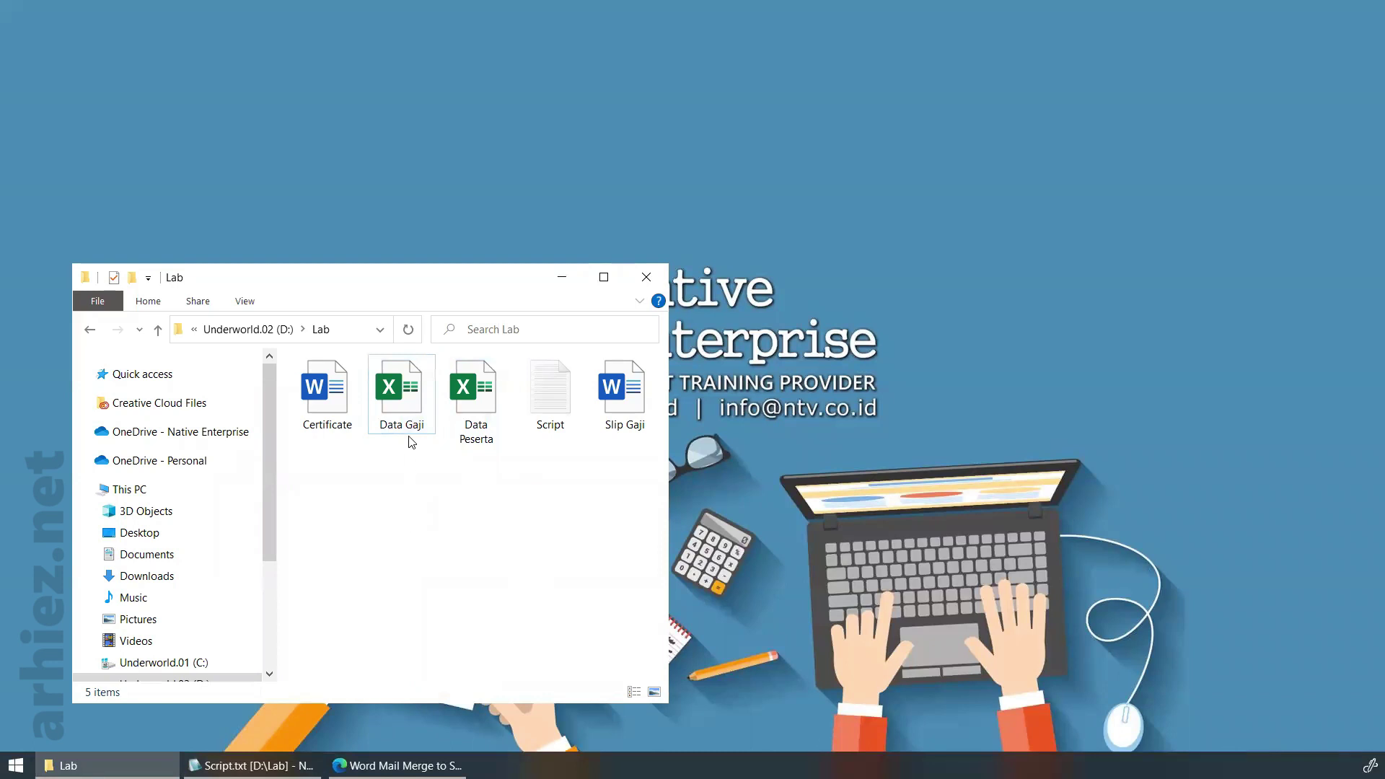
click(408, 415)
double_click(409, 410)
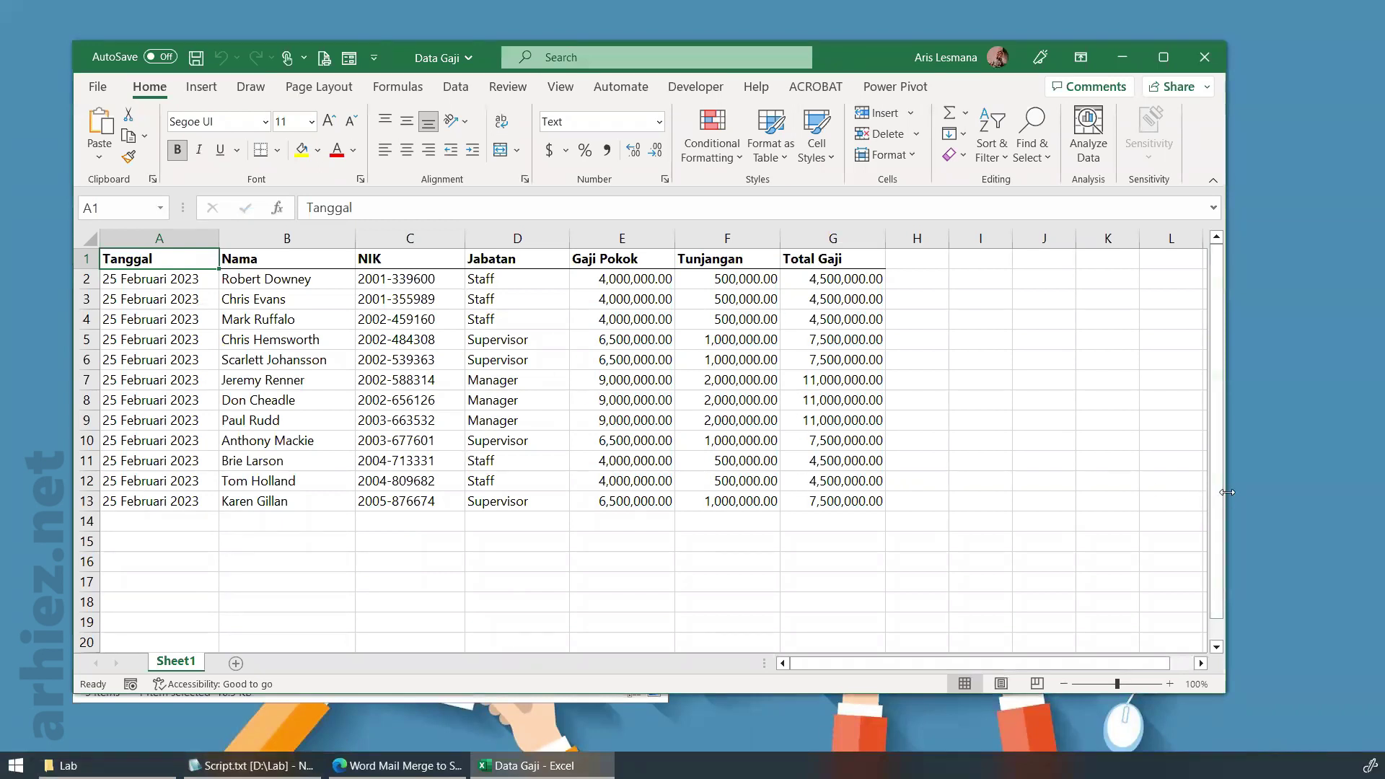
Stretch the Excel window wider on both sides and widen column H
drag(1232, 491, 1348, 491)
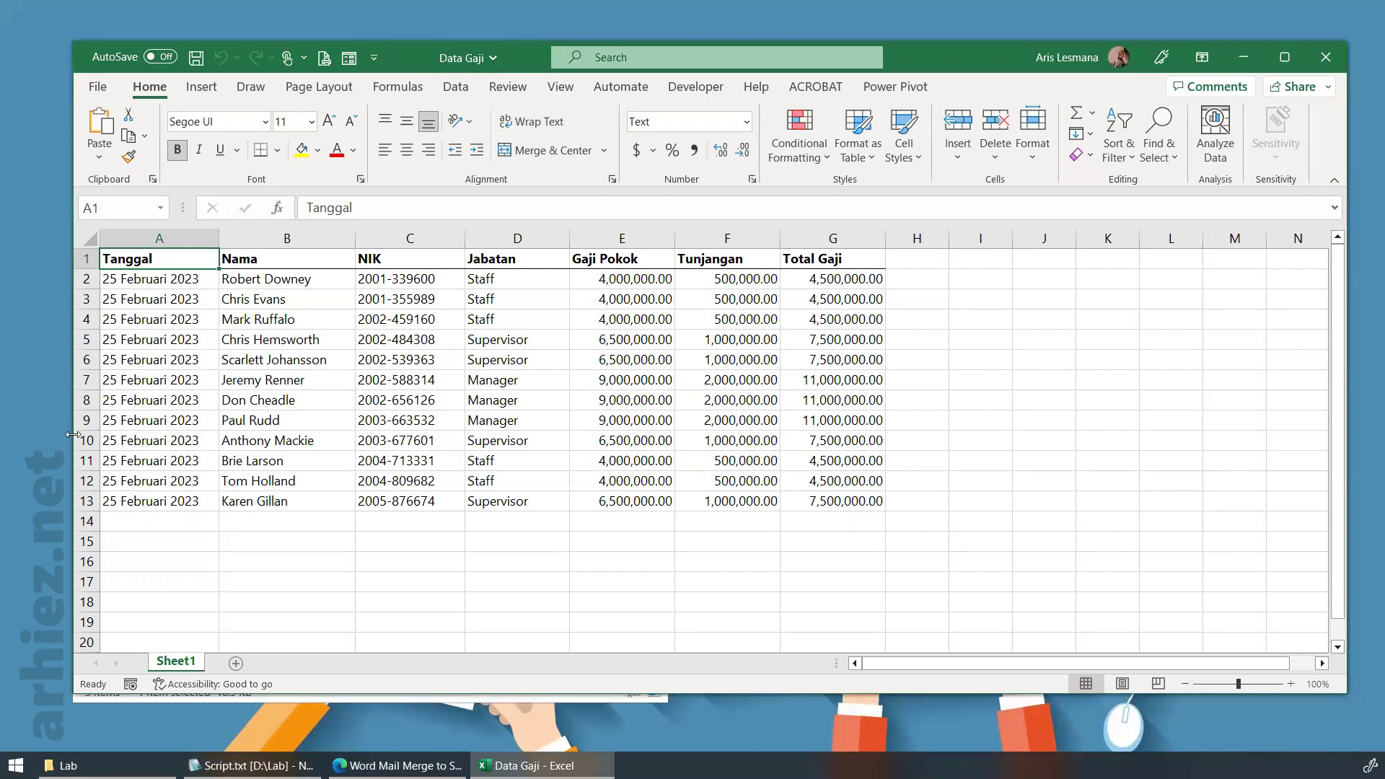
drag(73, 434, 23, 435)
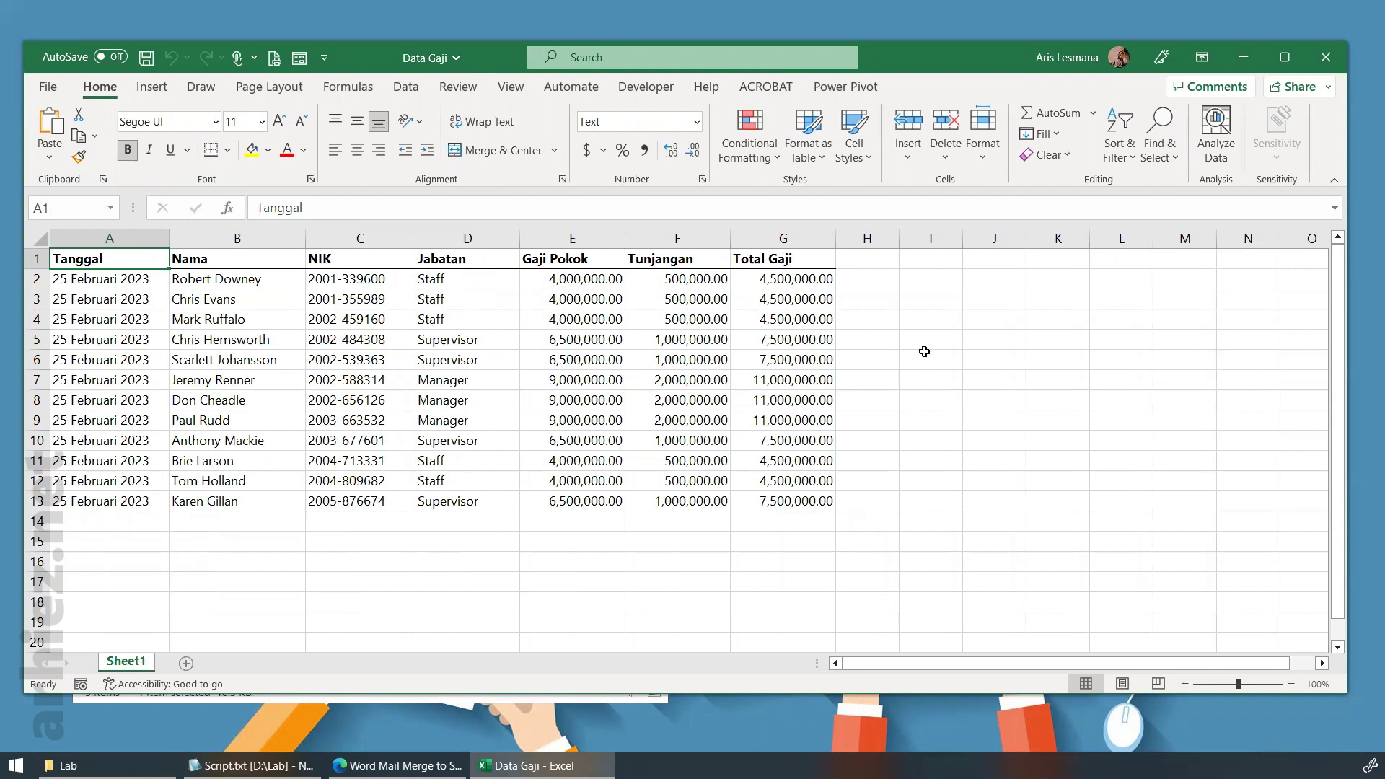
mouse_move(899, 239)
mouse_down()
mouse_move(979, 242)
mouse_move(958, 244)
mouse_up()
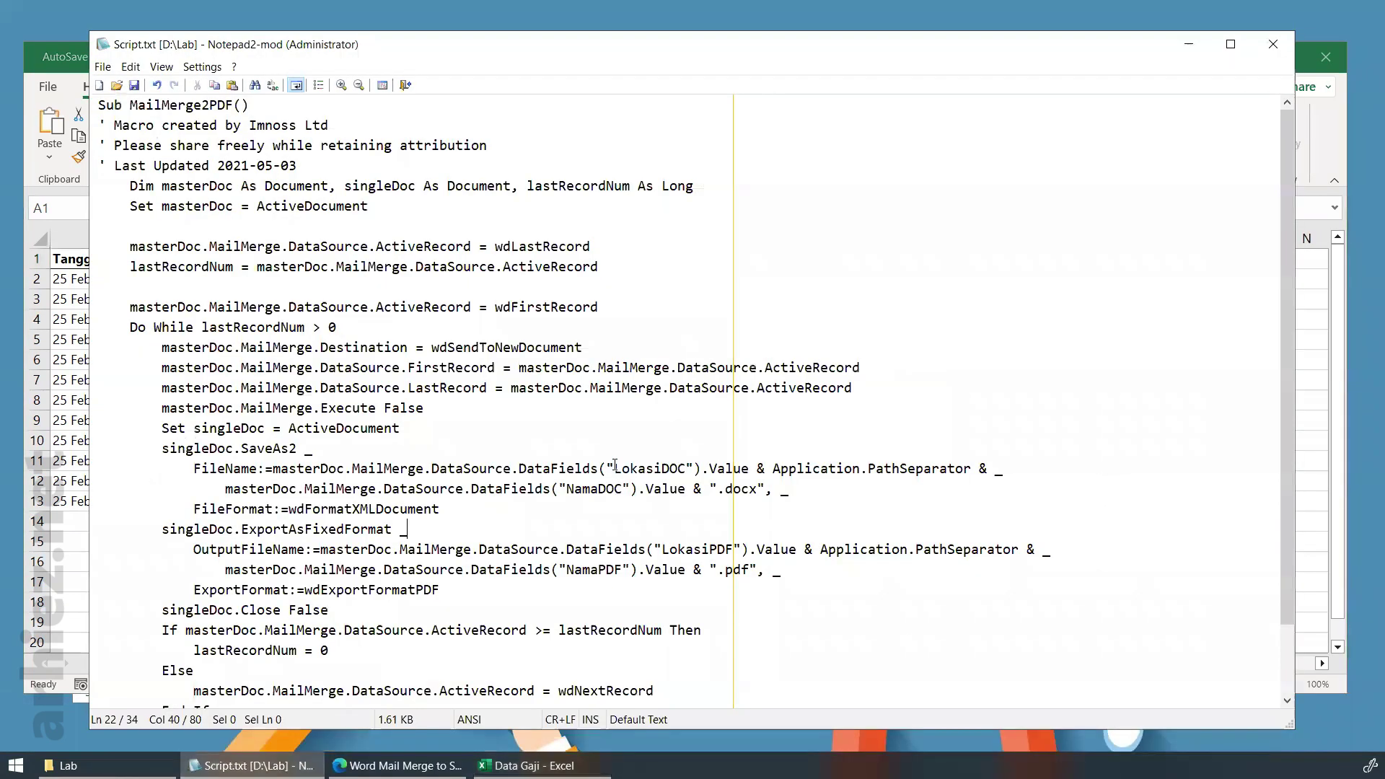
Check the LokasiDOC, LokasiPDF and NamaPDF field names in Script.txt, then select cell H1
drag(614, 469, 694, 469)
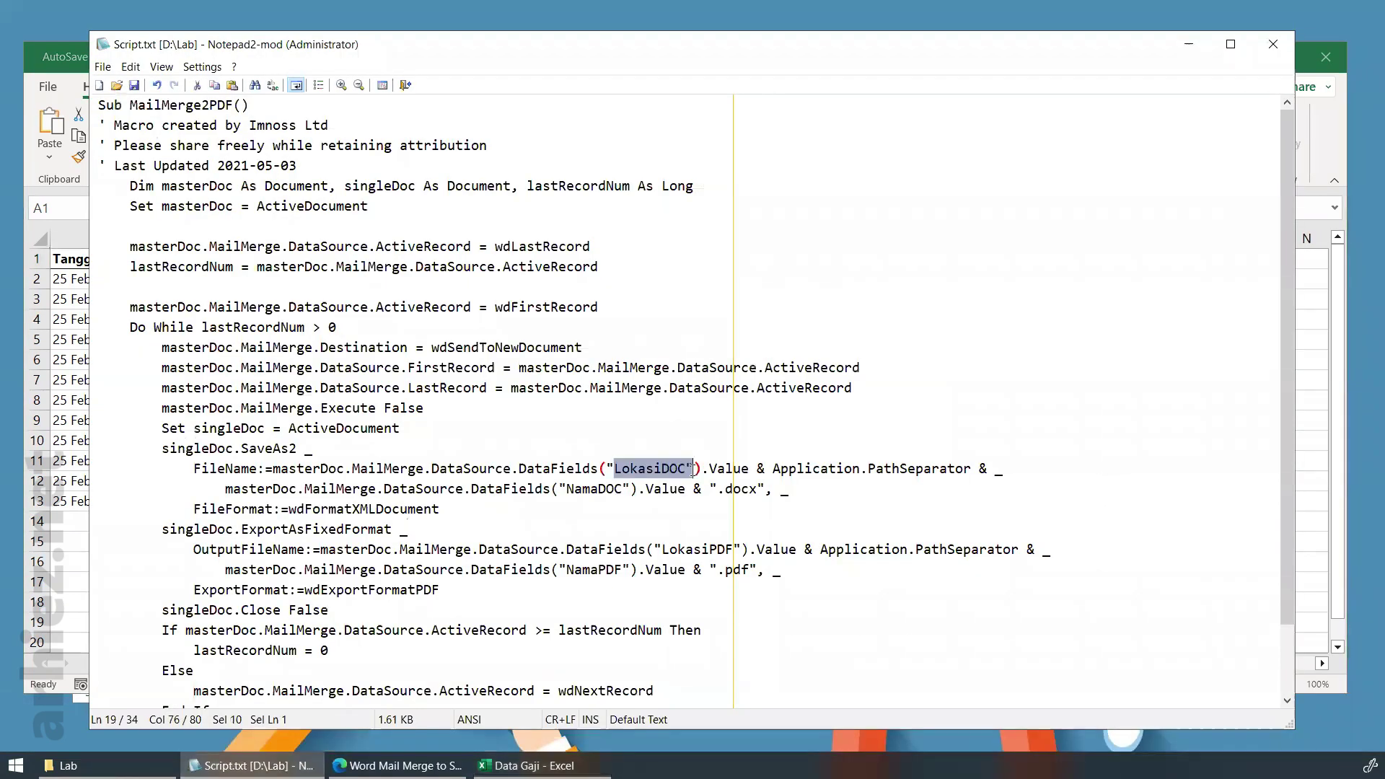
drag(662, 550, 741, 550)
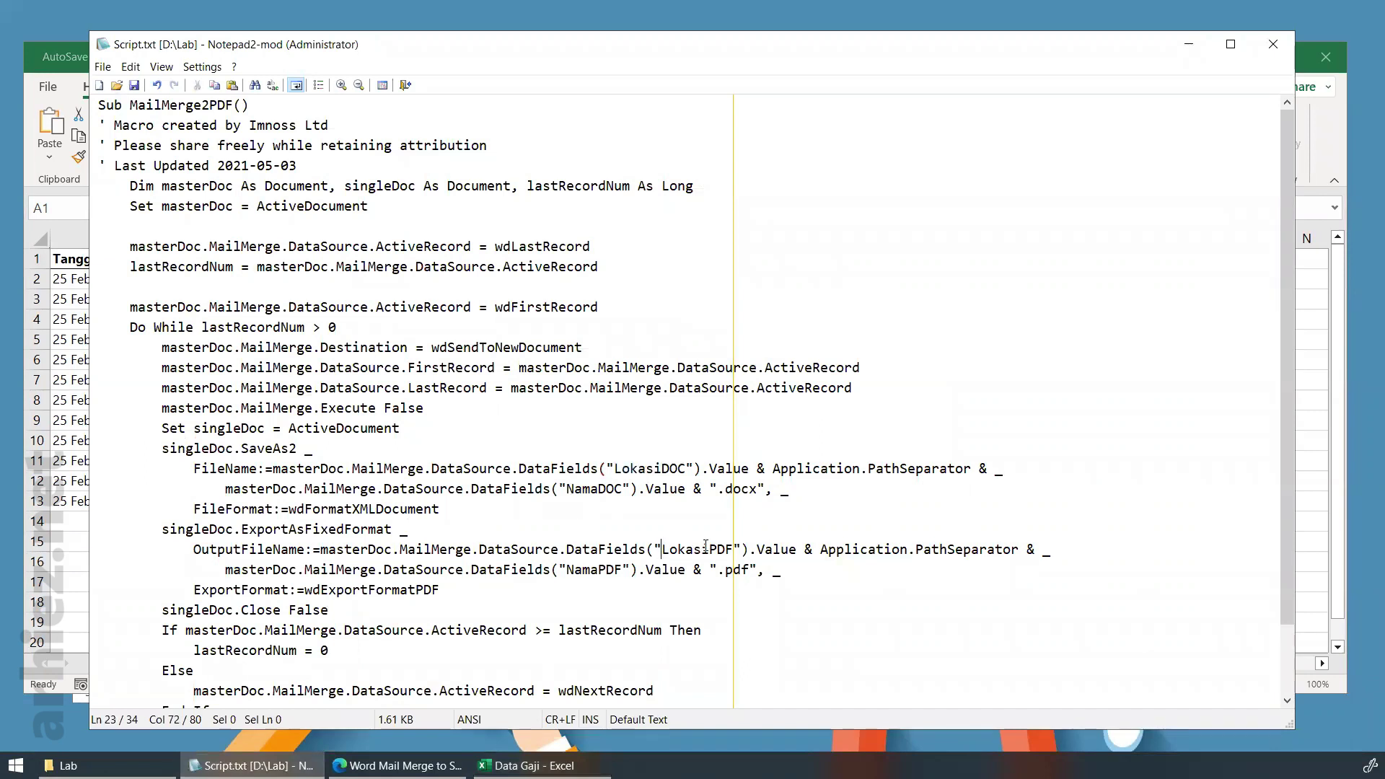
drag(567, 570, 629, 570)
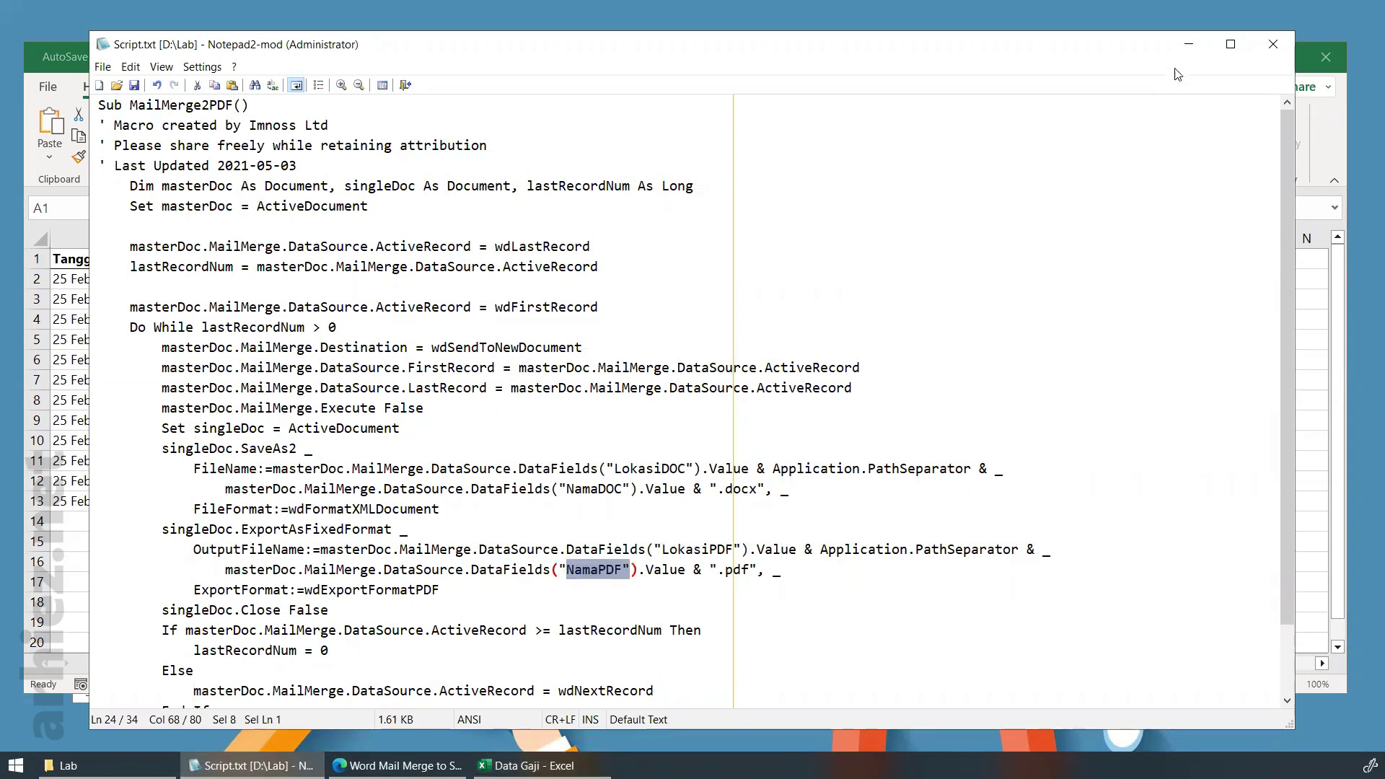
click(1189, 44)
click(865, 258)
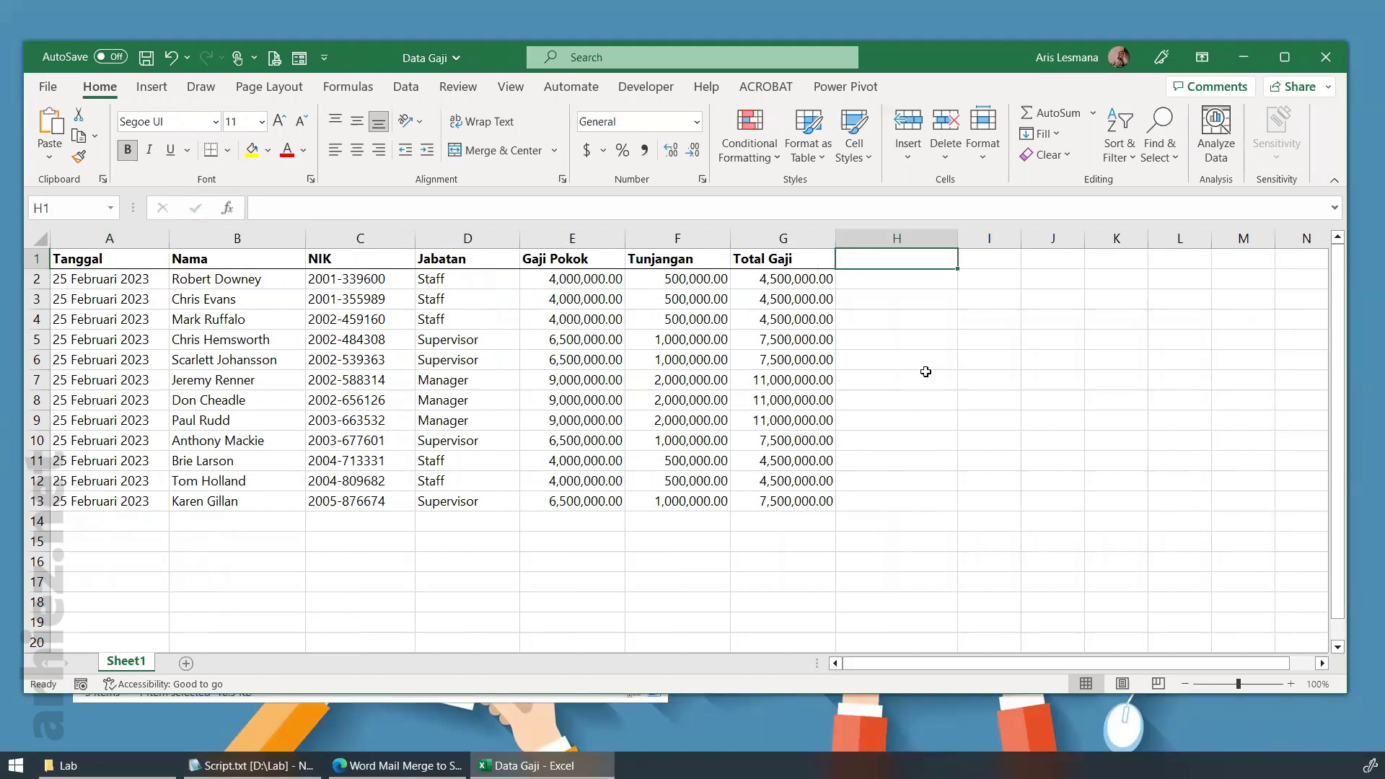
Enter headers LokasiDOC in H1 and NamaDOC in I1
text(LokasiDOC)
key(Return)
key(Up)
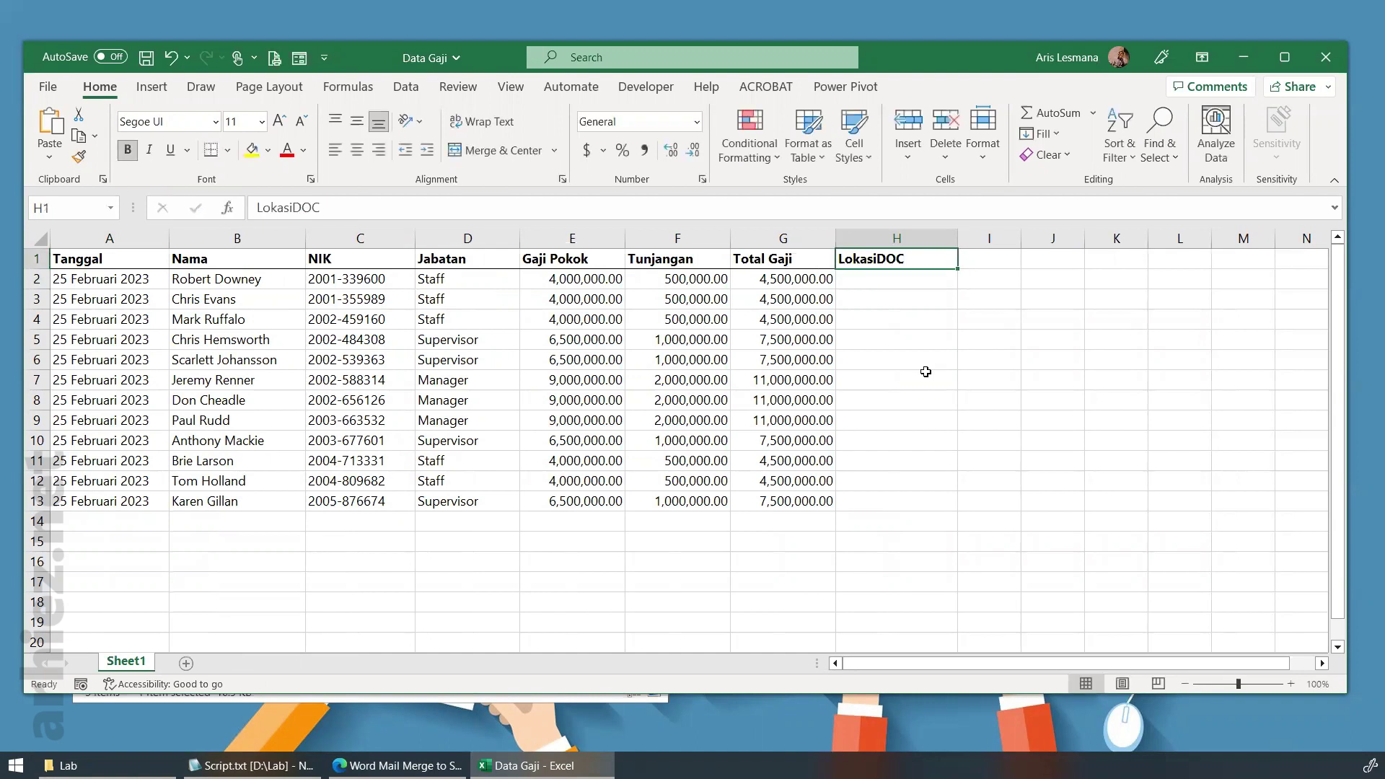
key(Right)
text(NamaDOC)
key(Return)
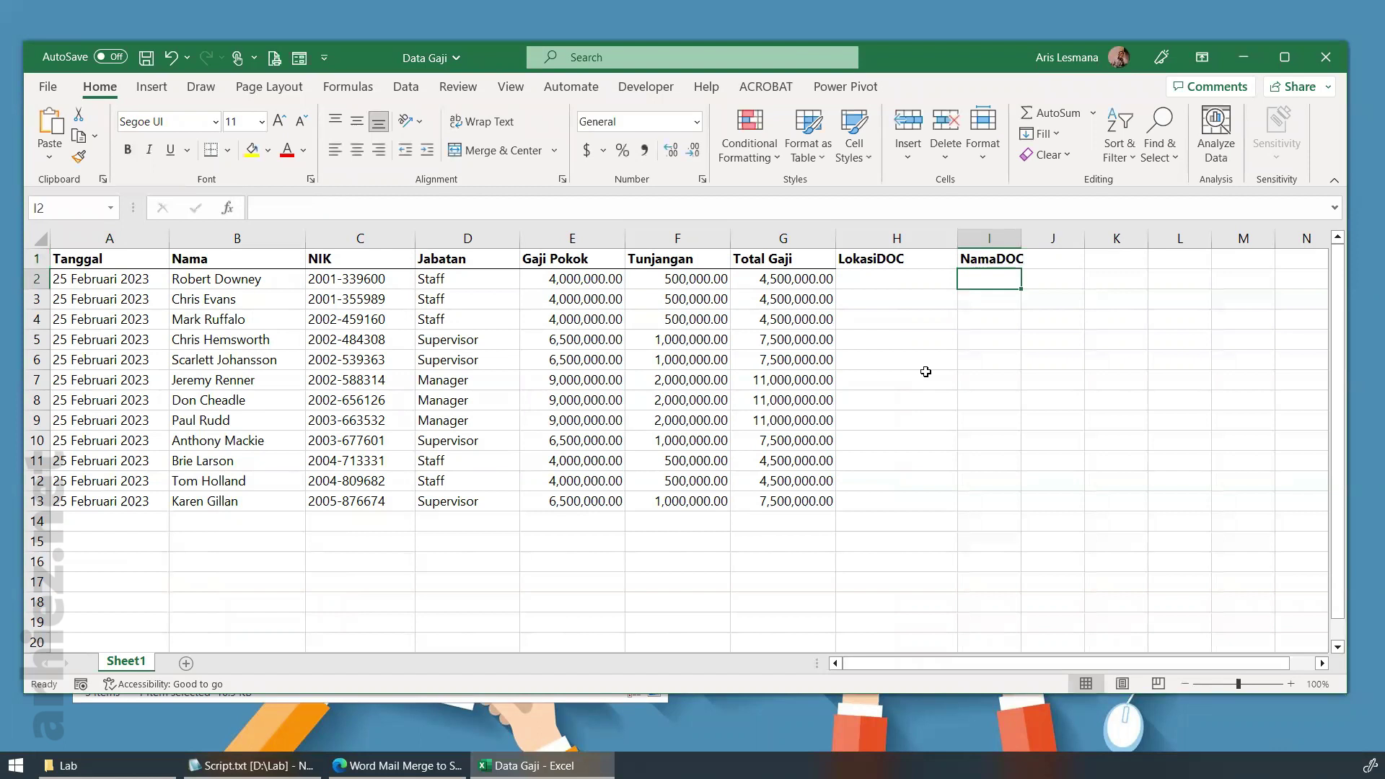
Enter headers LokasiPDF in J1 and NamaPDF in K1
key(Up)
key(Left)
key(Right)
key(Right)
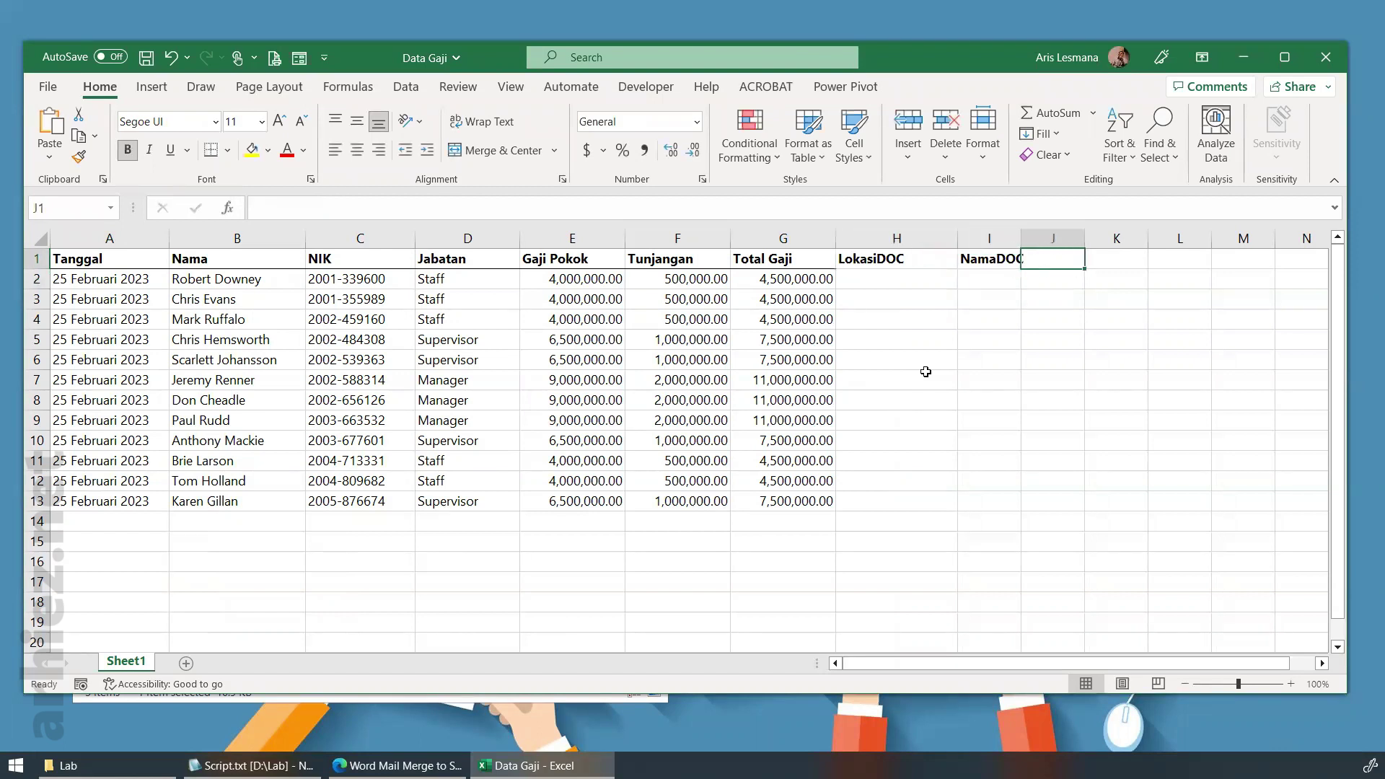
text(Lokasi)
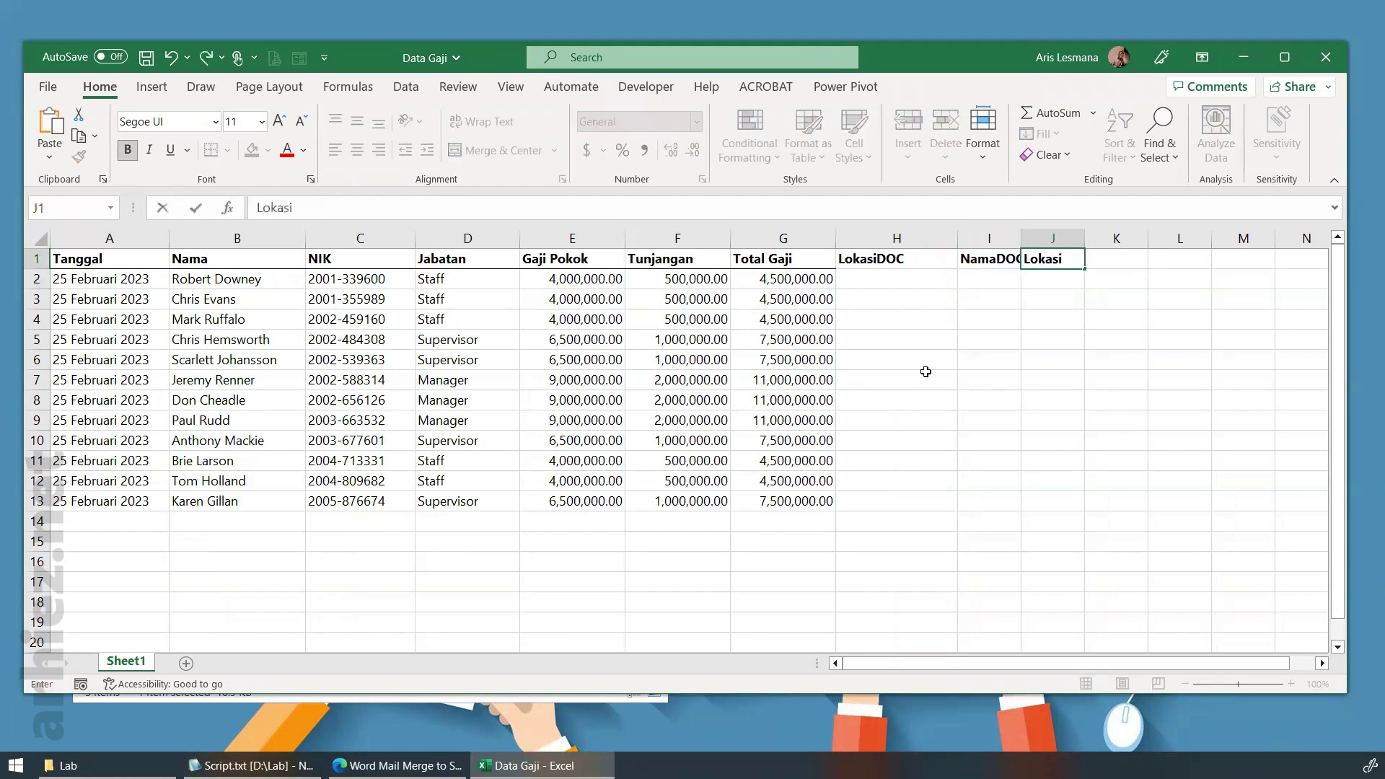
text(PDF)
key(Return)
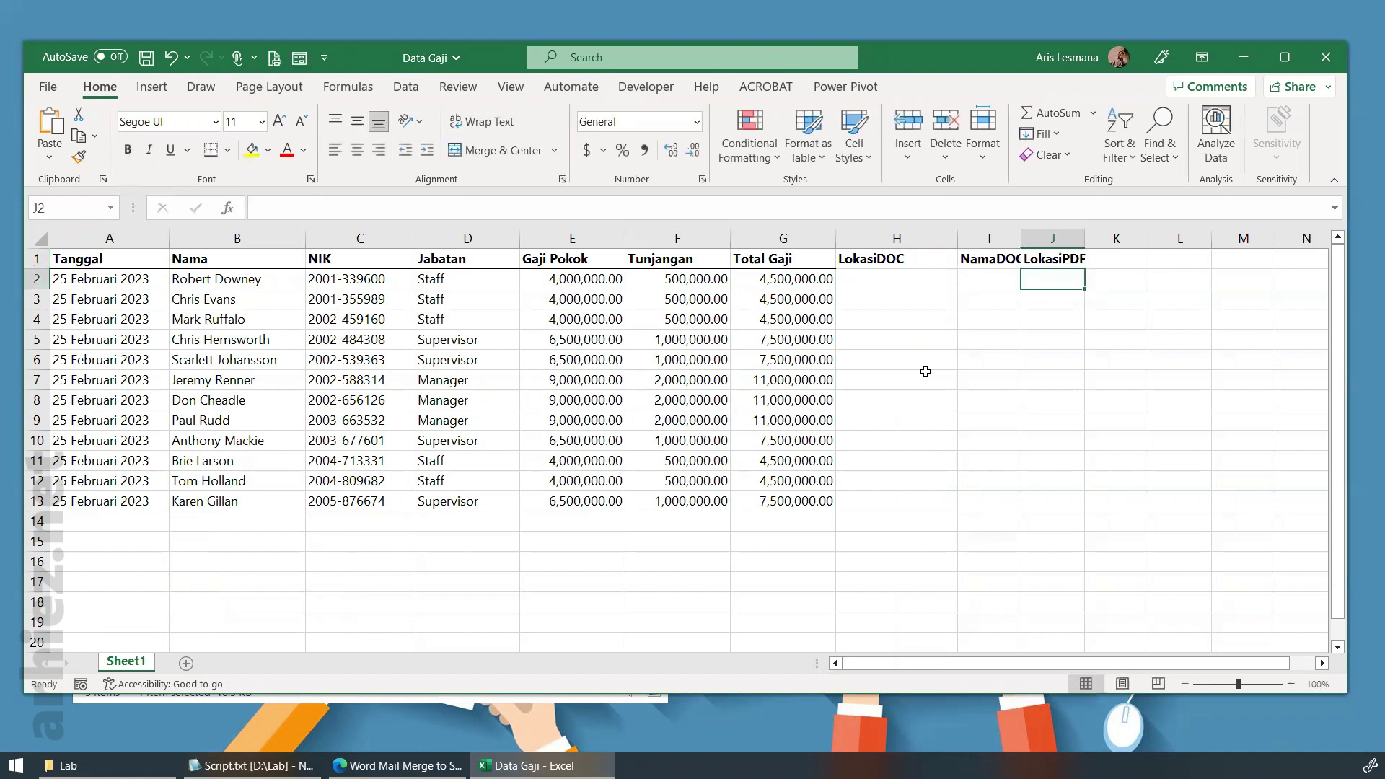
key(Right)
key(Up)
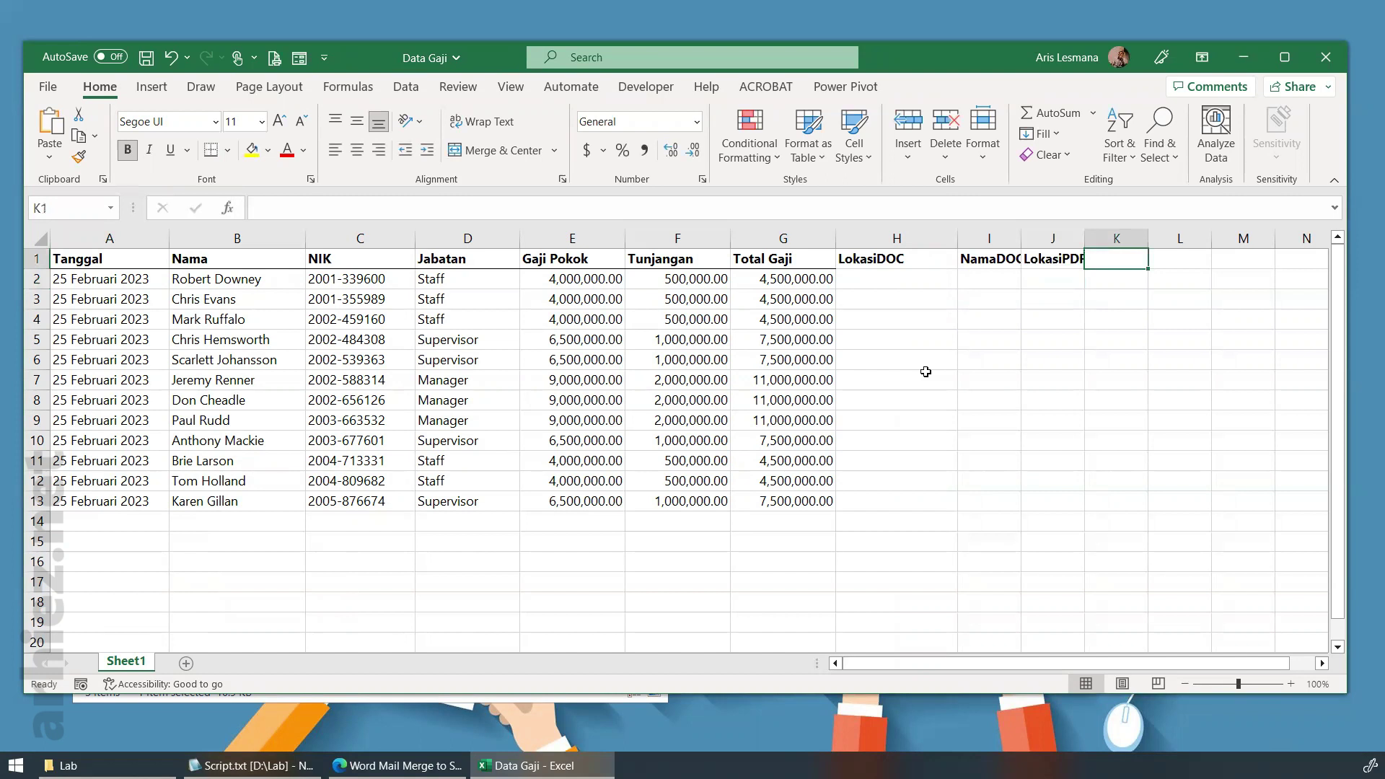
text(NamaPDF)
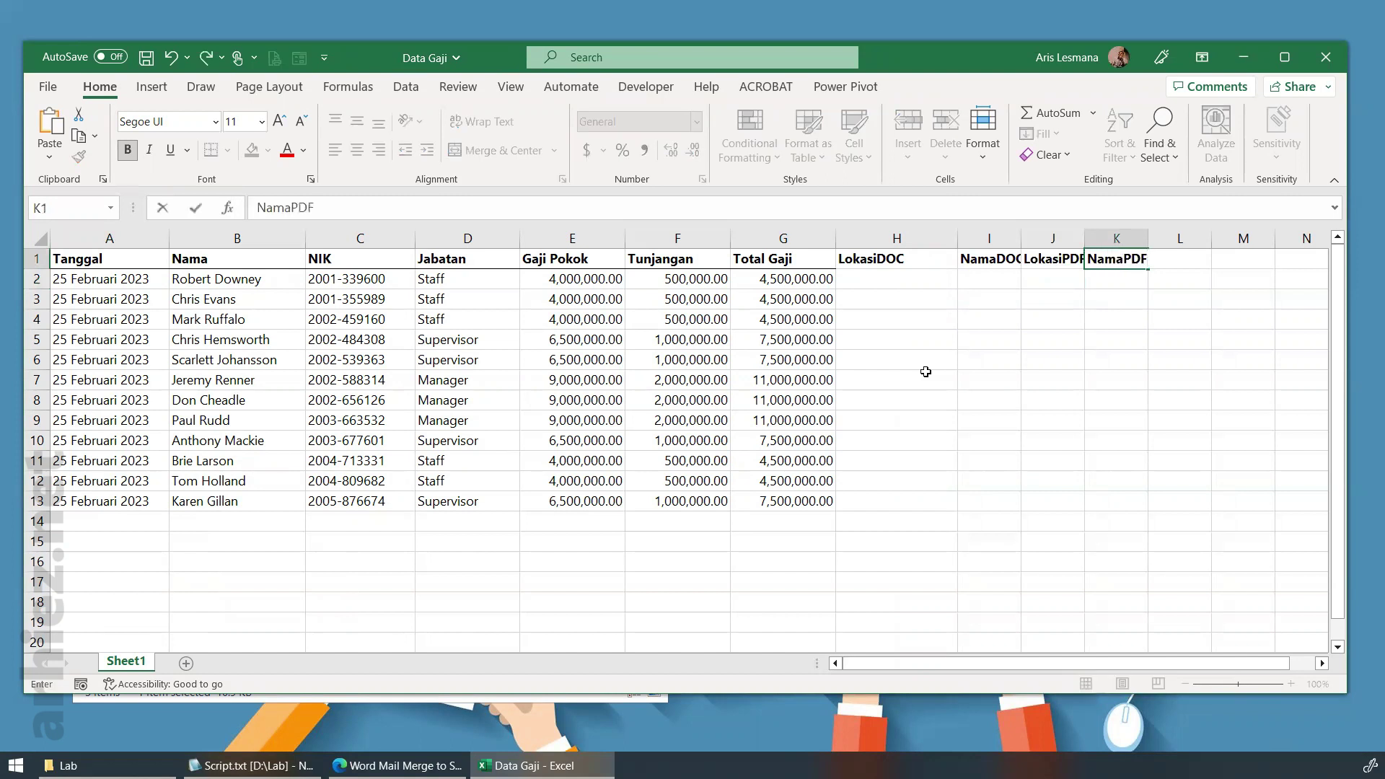
key(Return)
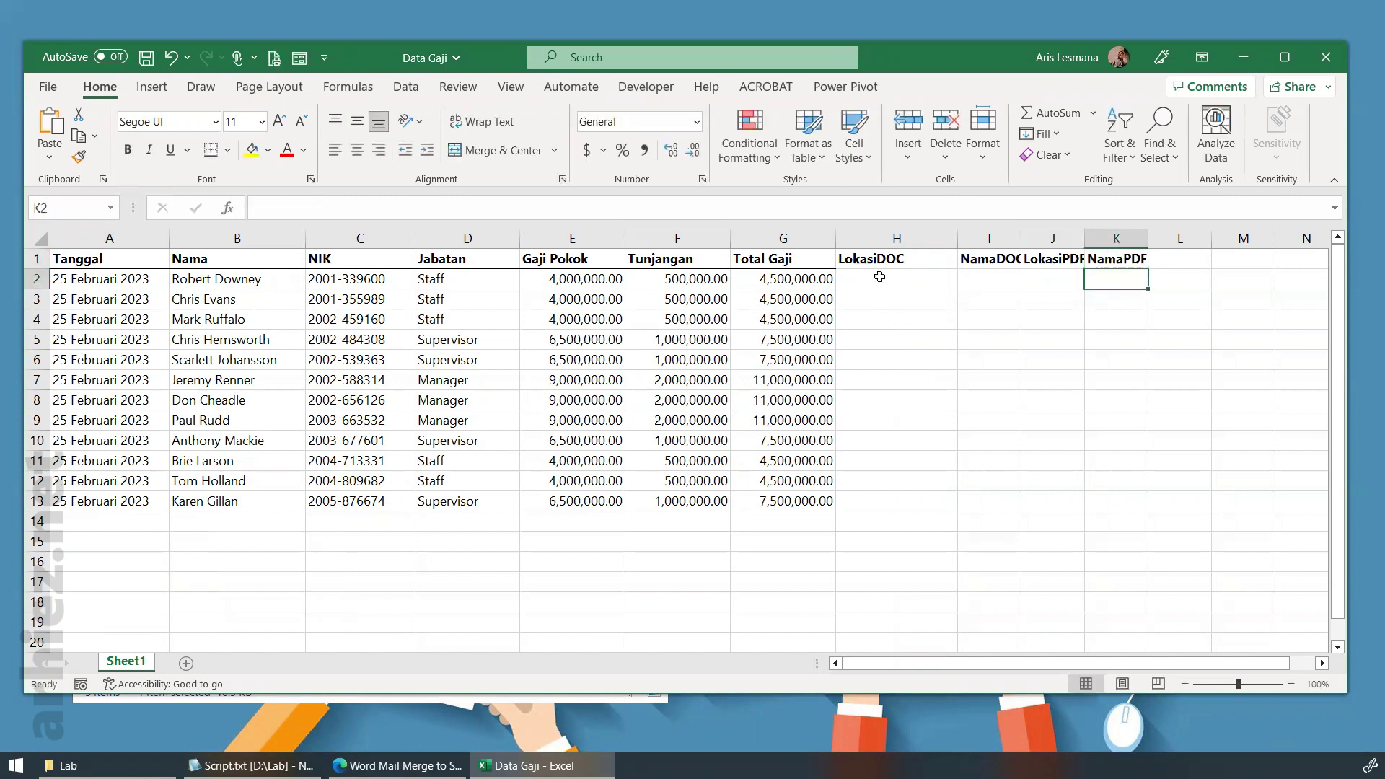
Create a new folder named DOC in the Lab folder
click(880, 278)
click(68, 766)
click(509, 544)
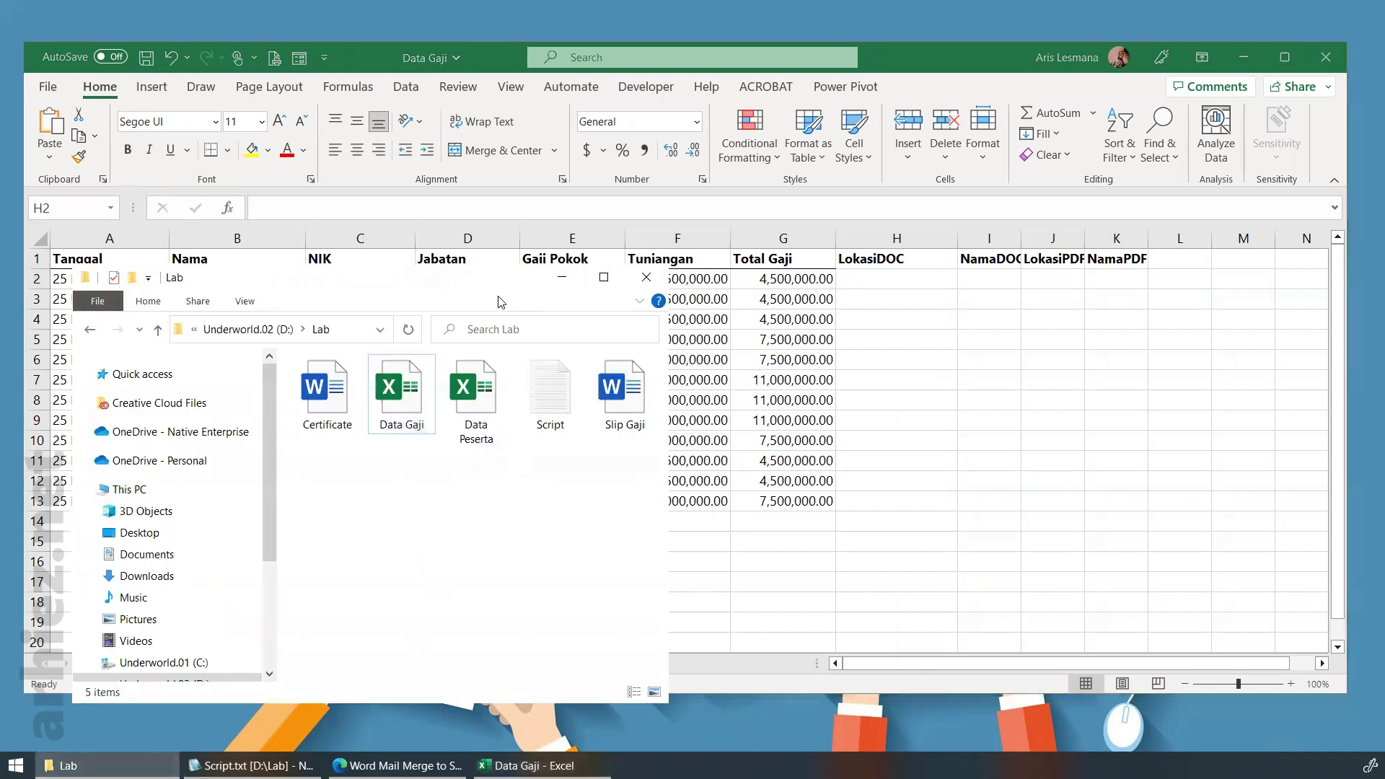
right_click(394, 490)
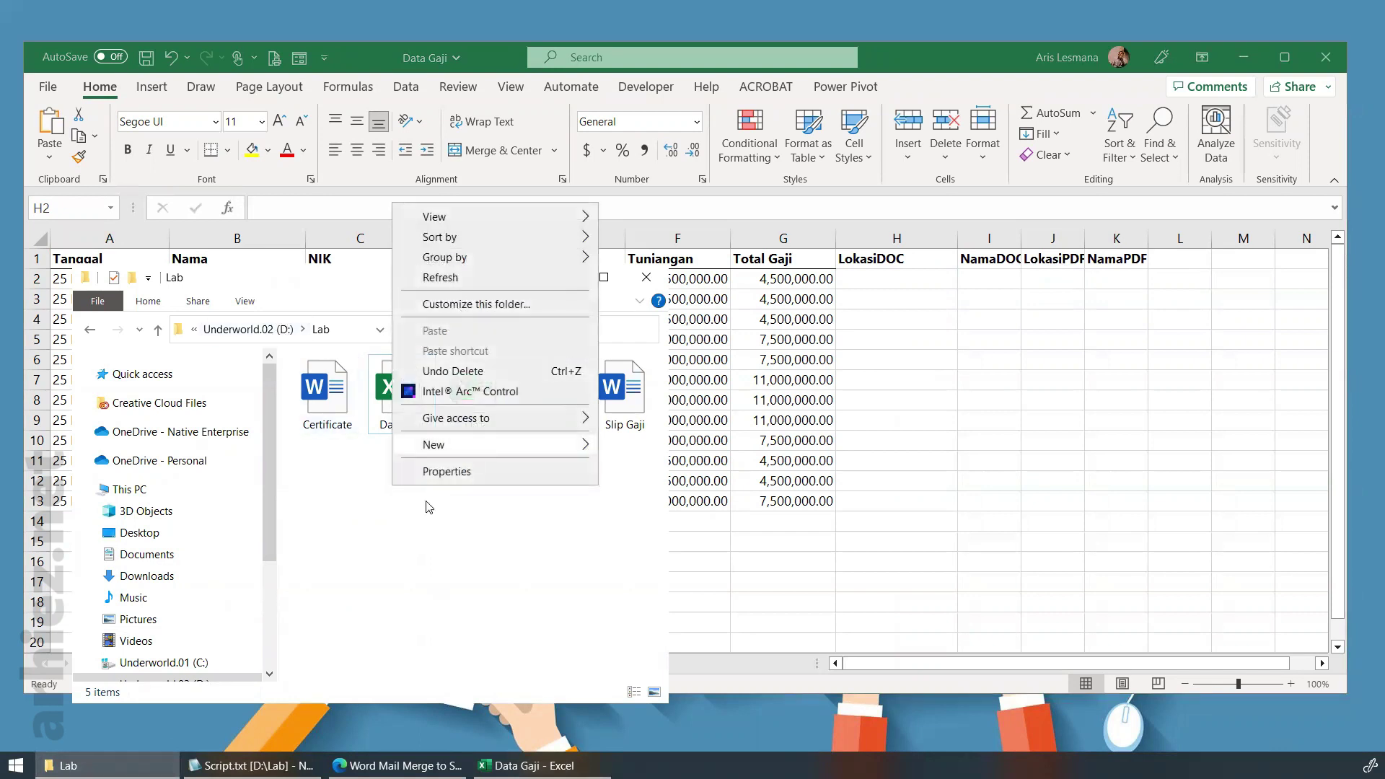
click(398, 529)
right_click(396, 528)
mouse_move(436, 445)
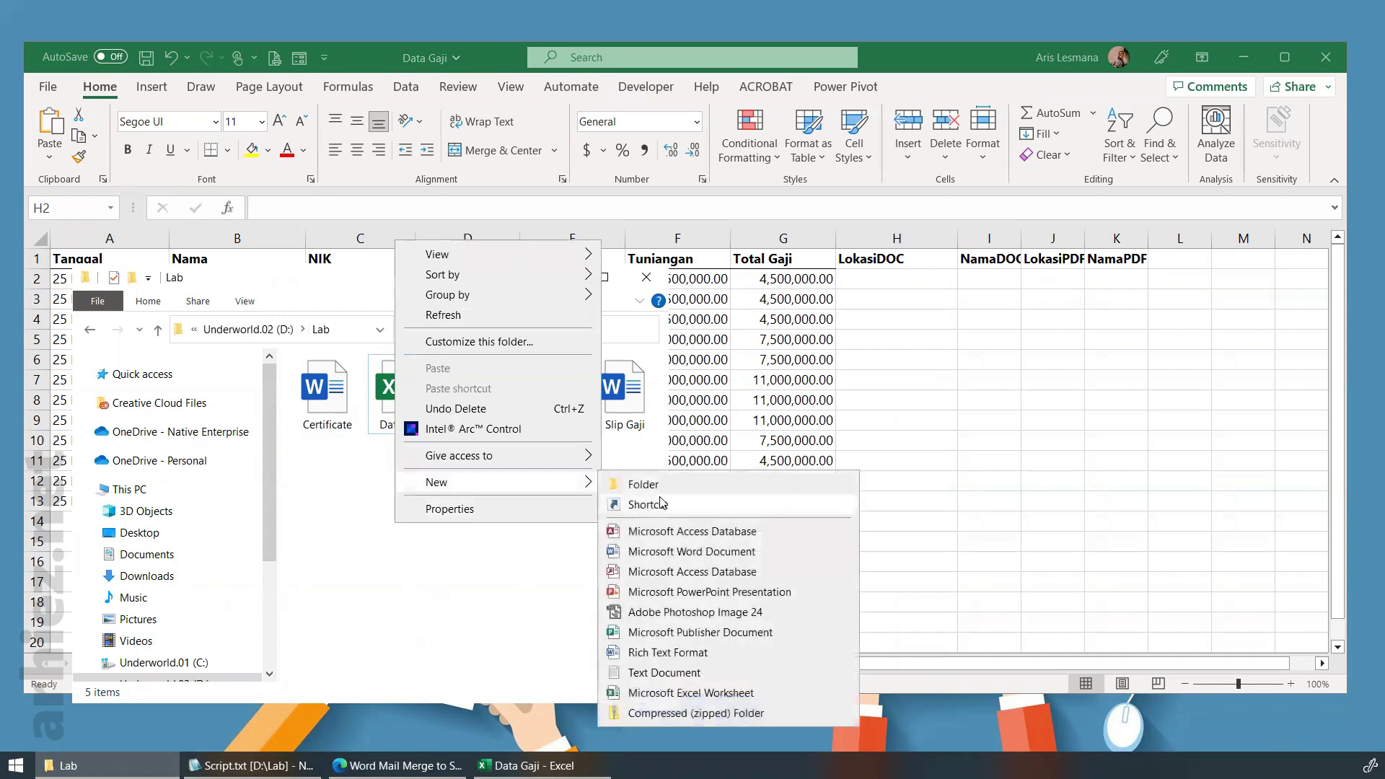
click(643, 485)
text(DOC)
key(Return)
Add a second folder named PDF in Lab, then return to the Data Gaji sheet
click(514, 536)
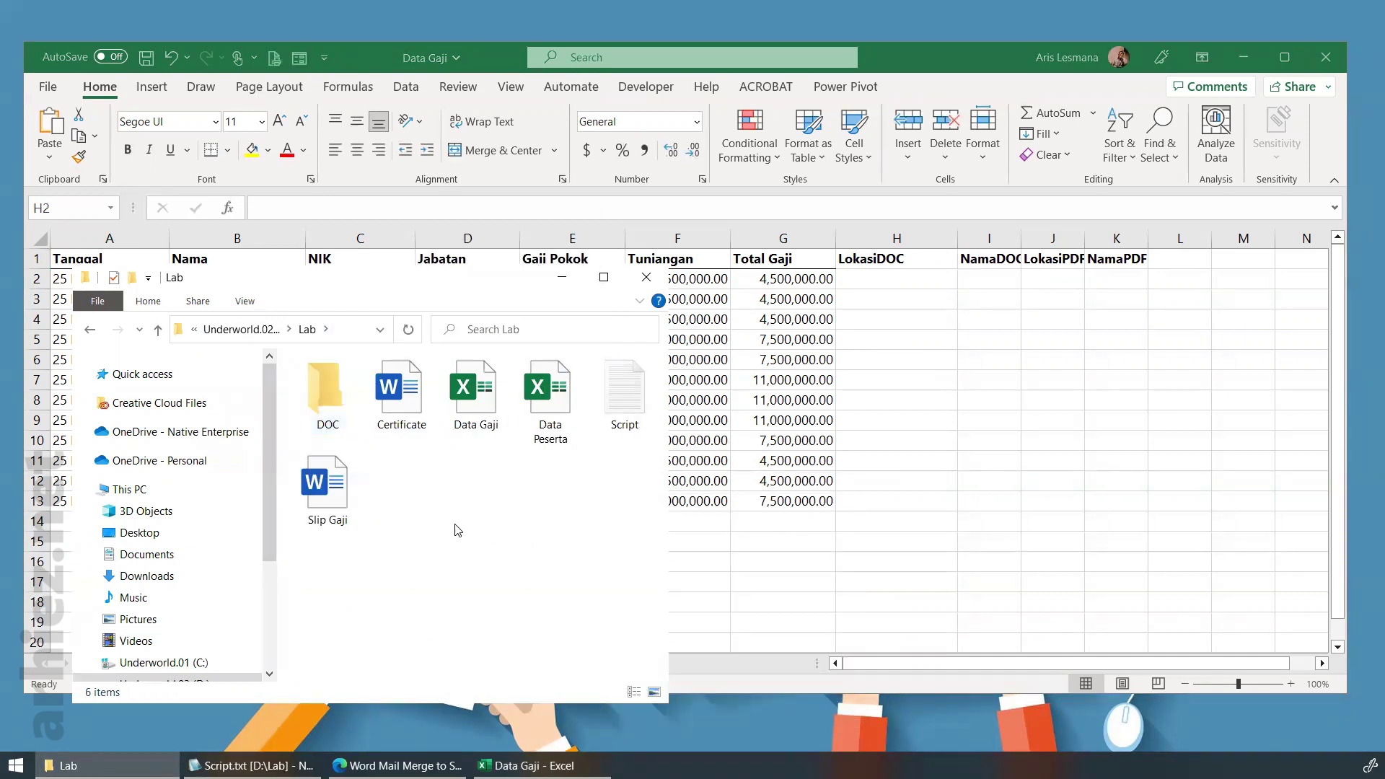
right_click(457, 525)
mouse_move(551, 483)
click(715, 491)
text(PDF)
key(Return)
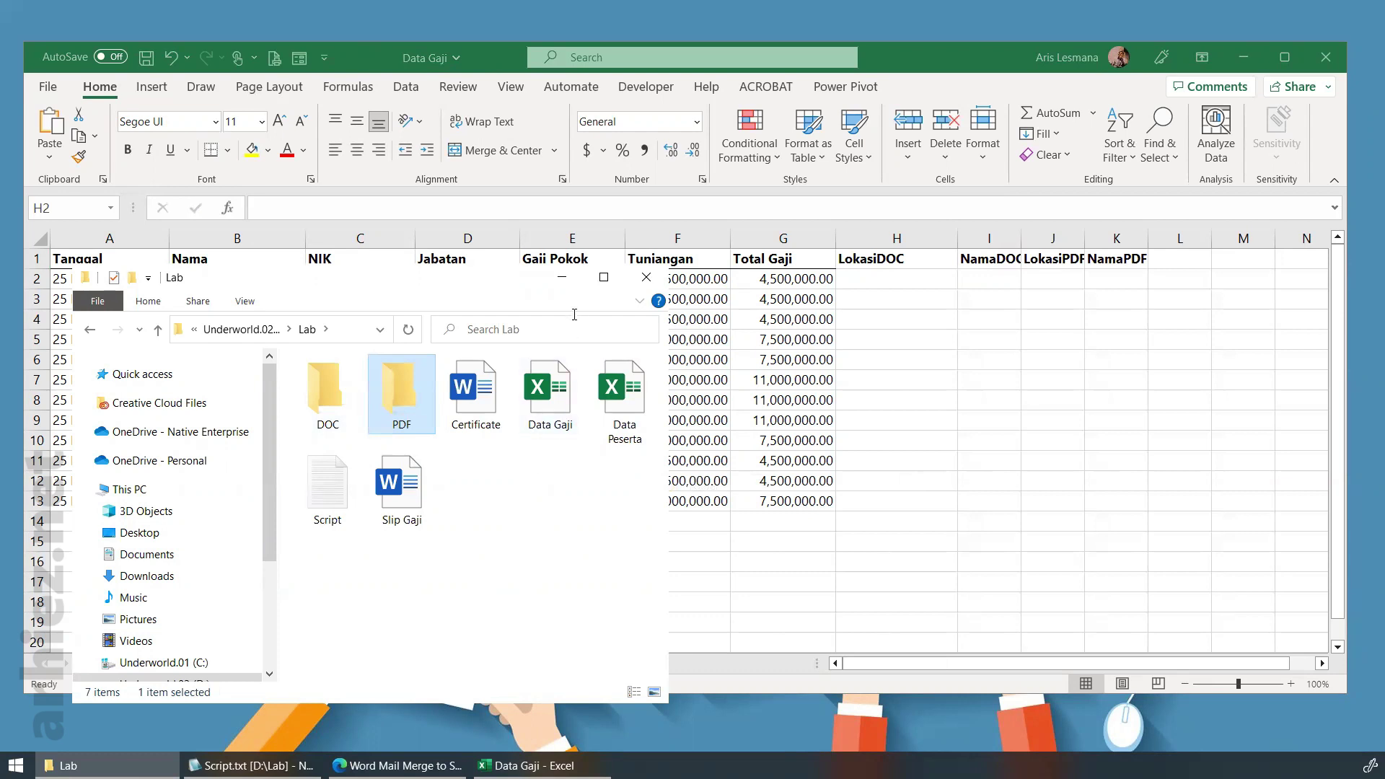
click(885, 277)
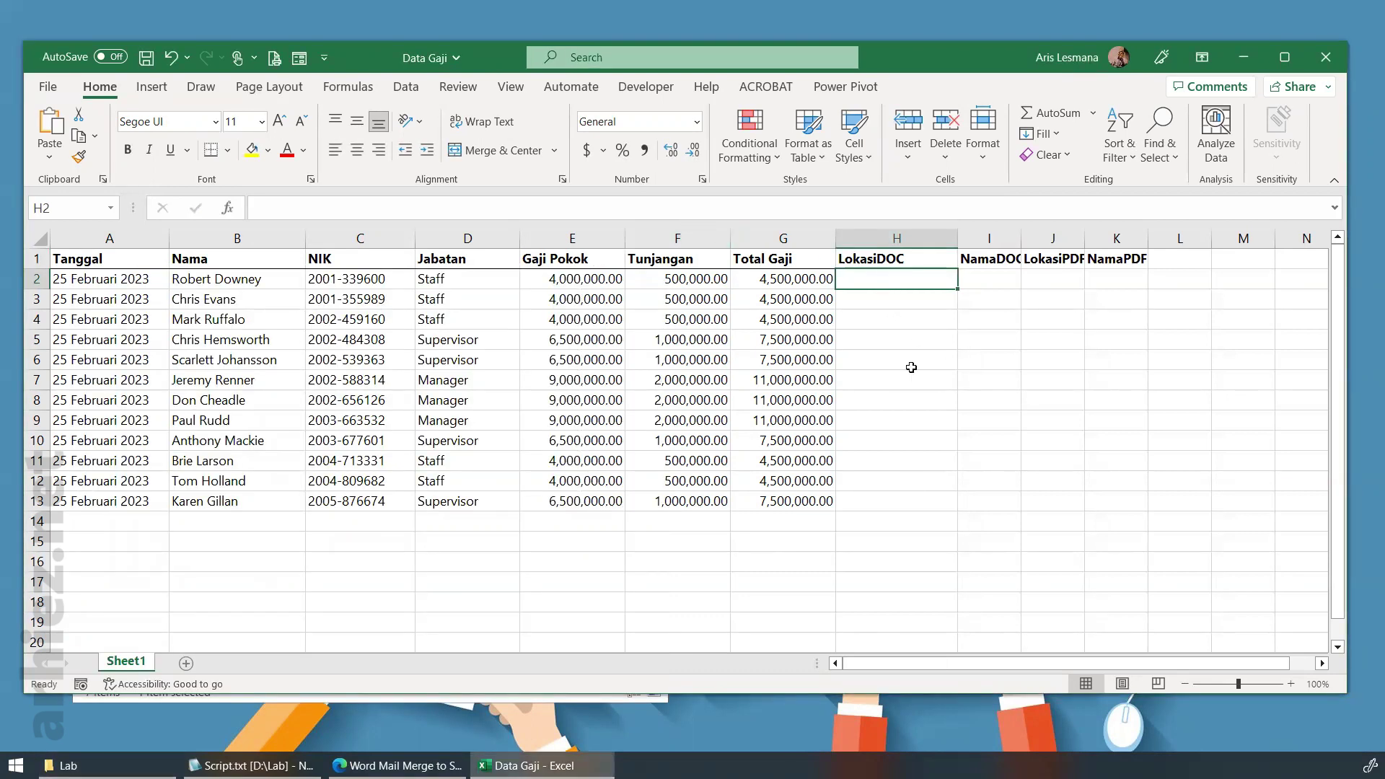
Enter D:\Lab\DOC in H2 and D:\Lab\PDF in J2, widening column J
text(D:)
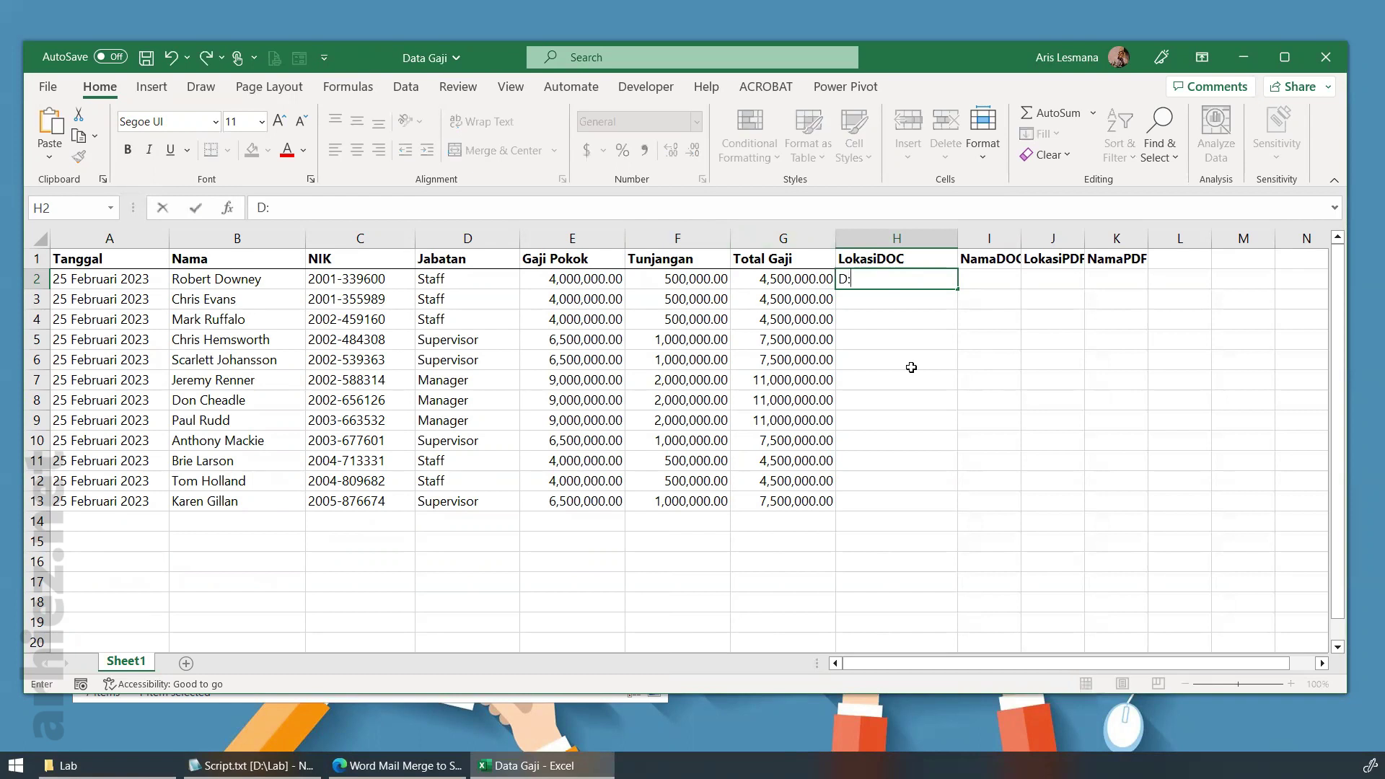
text(\Lab\)
text(DOC)
key(Return)
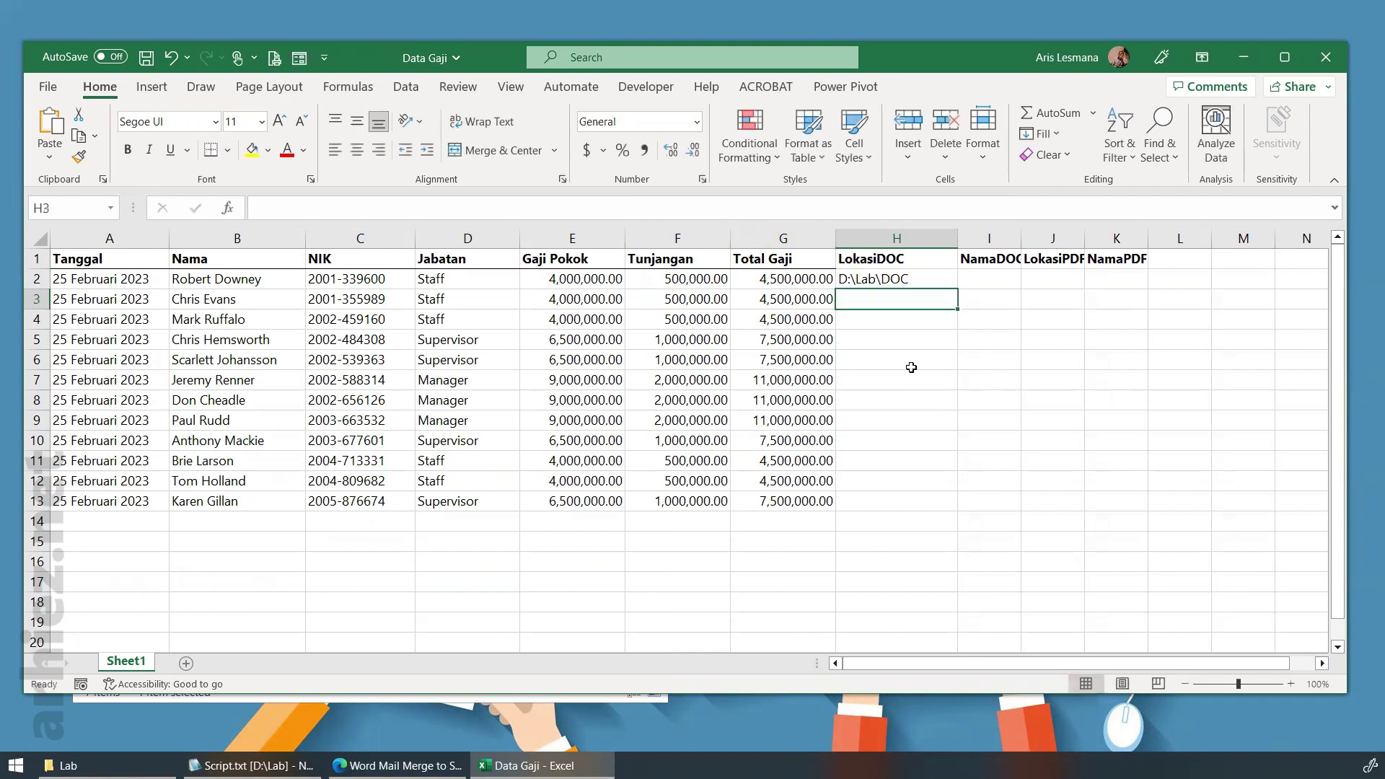
drag(1084, 238, 1123, 238)
click(1083, 284)
text(D:)
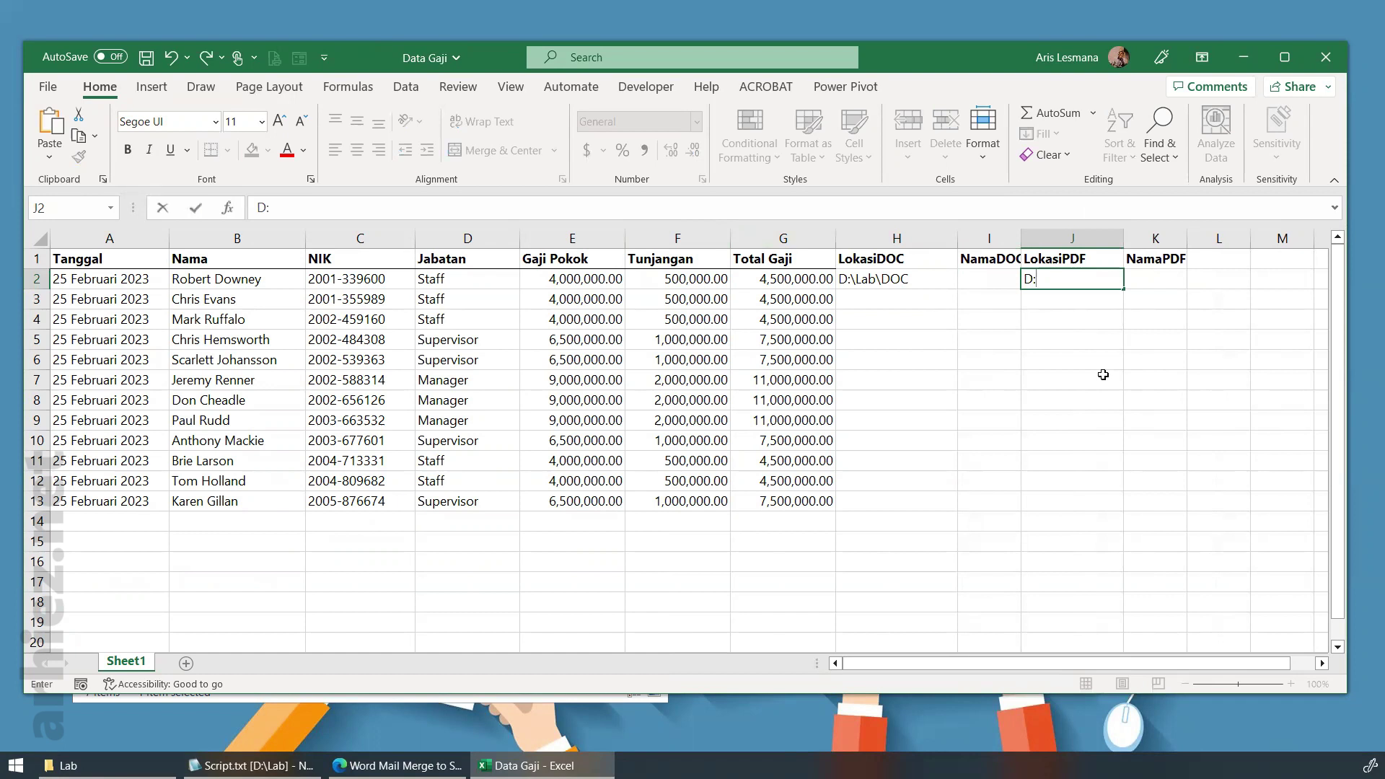
text(\Lab\)
text(PDF)
key(Return)
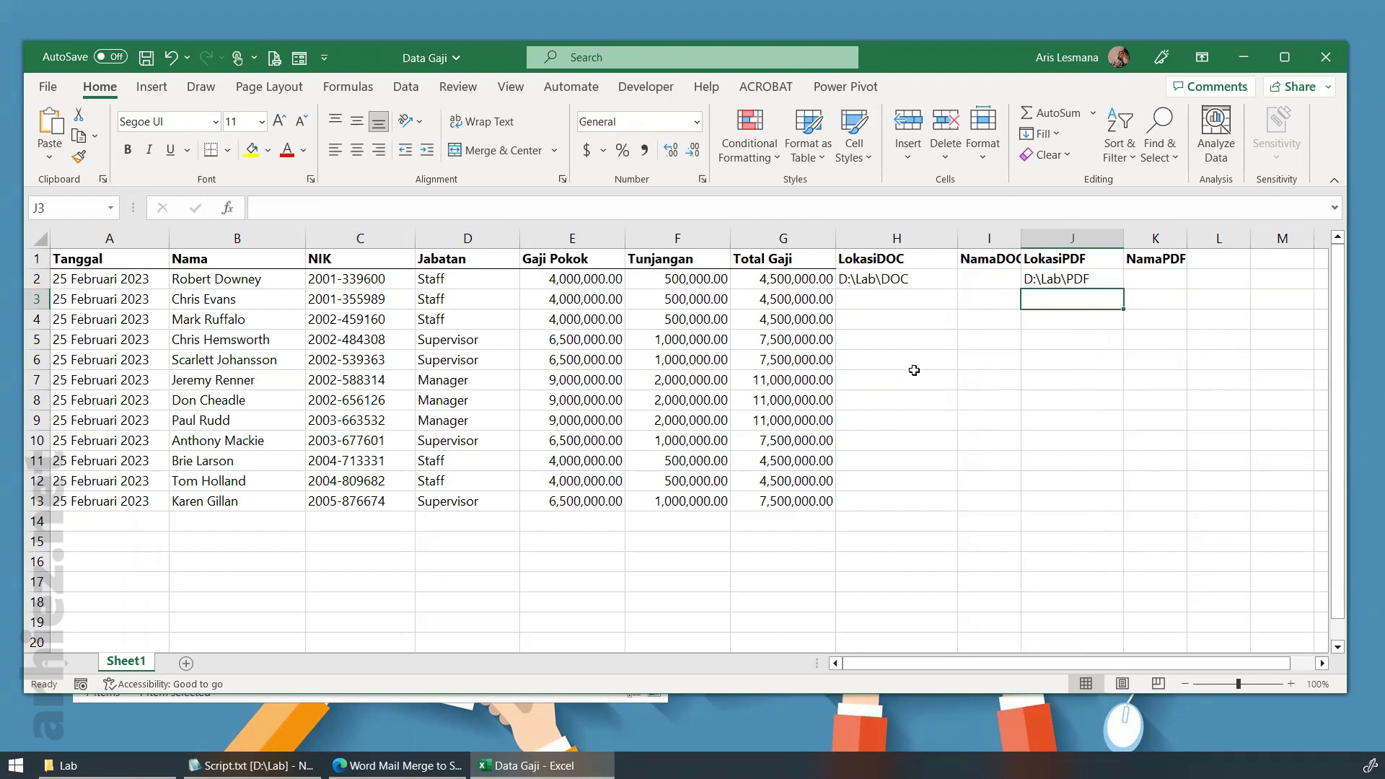
Check both paths against the DOC and PDF folders in Lab, then hide Explorer
click(905, 279)
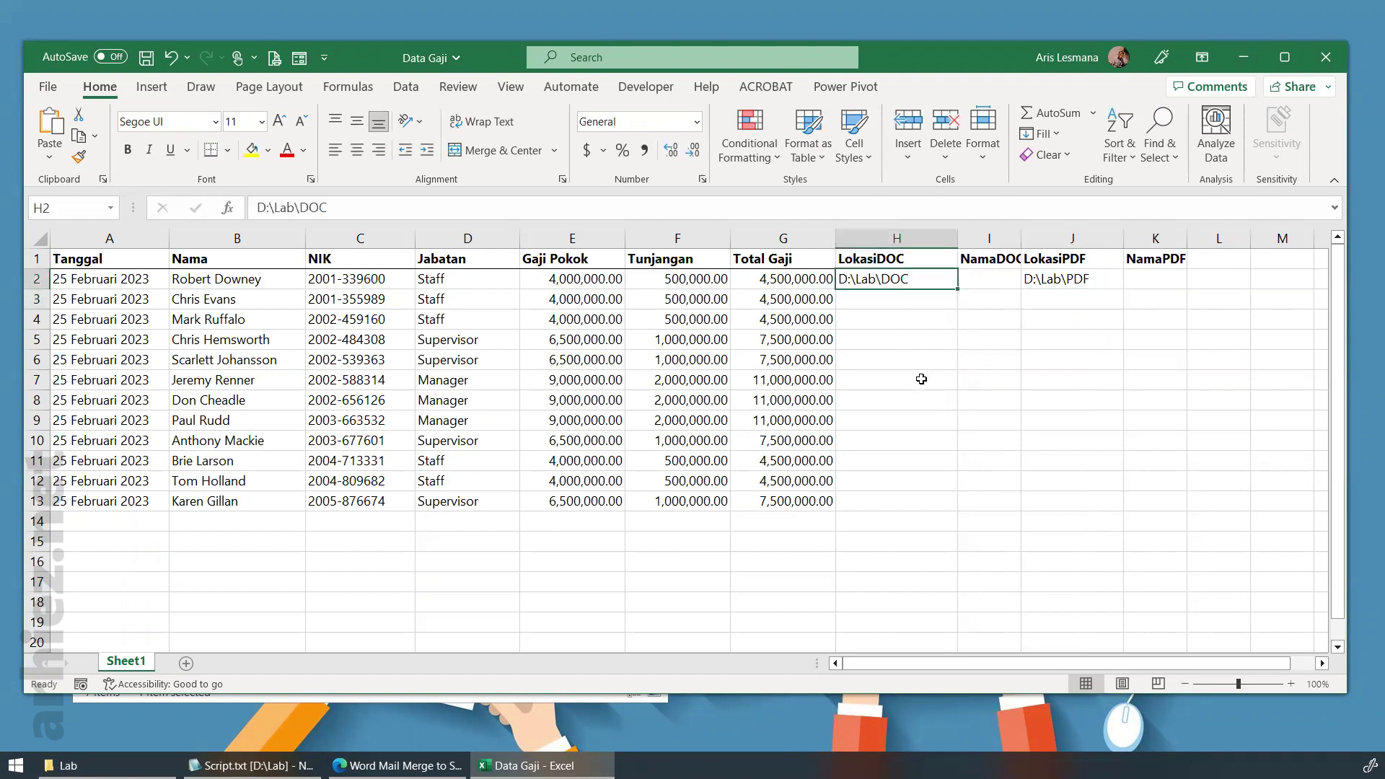
click(69, 766)
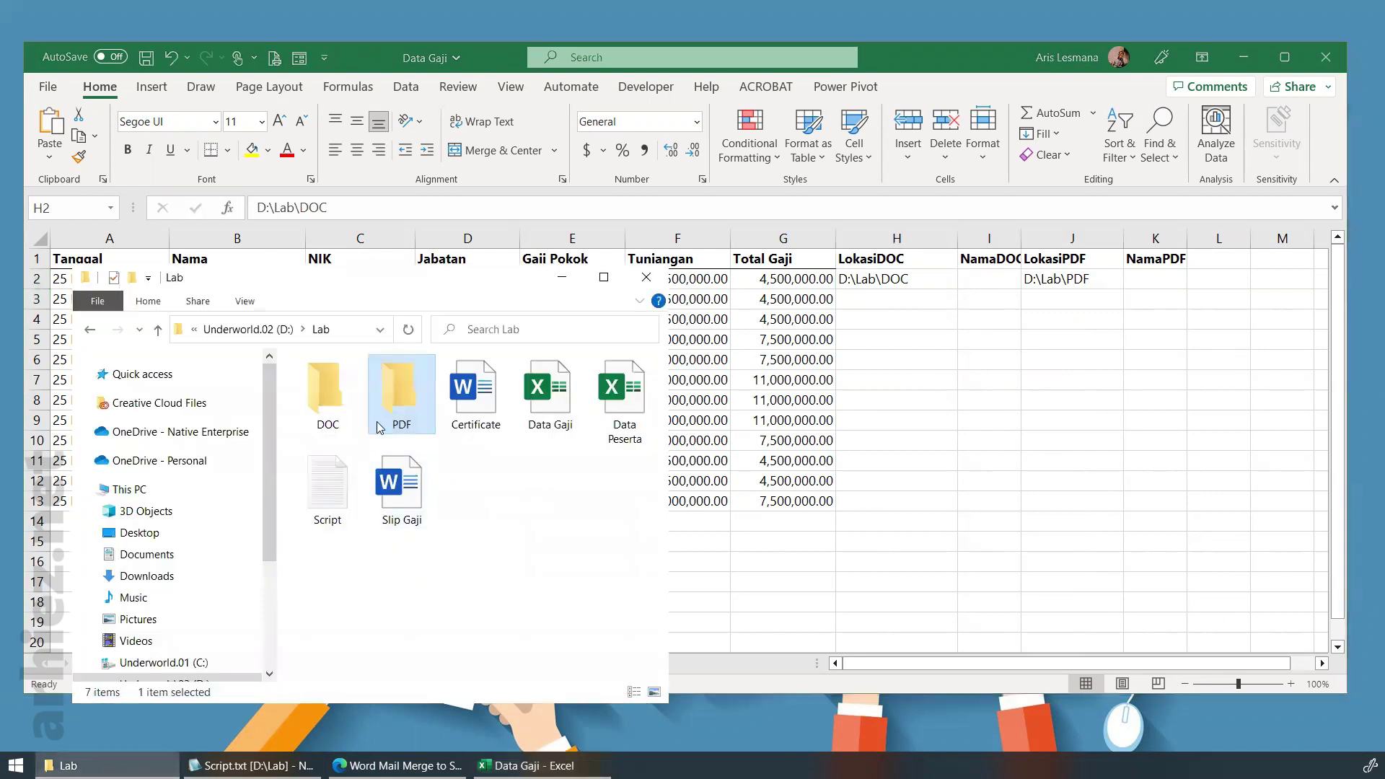
click(333, 417)
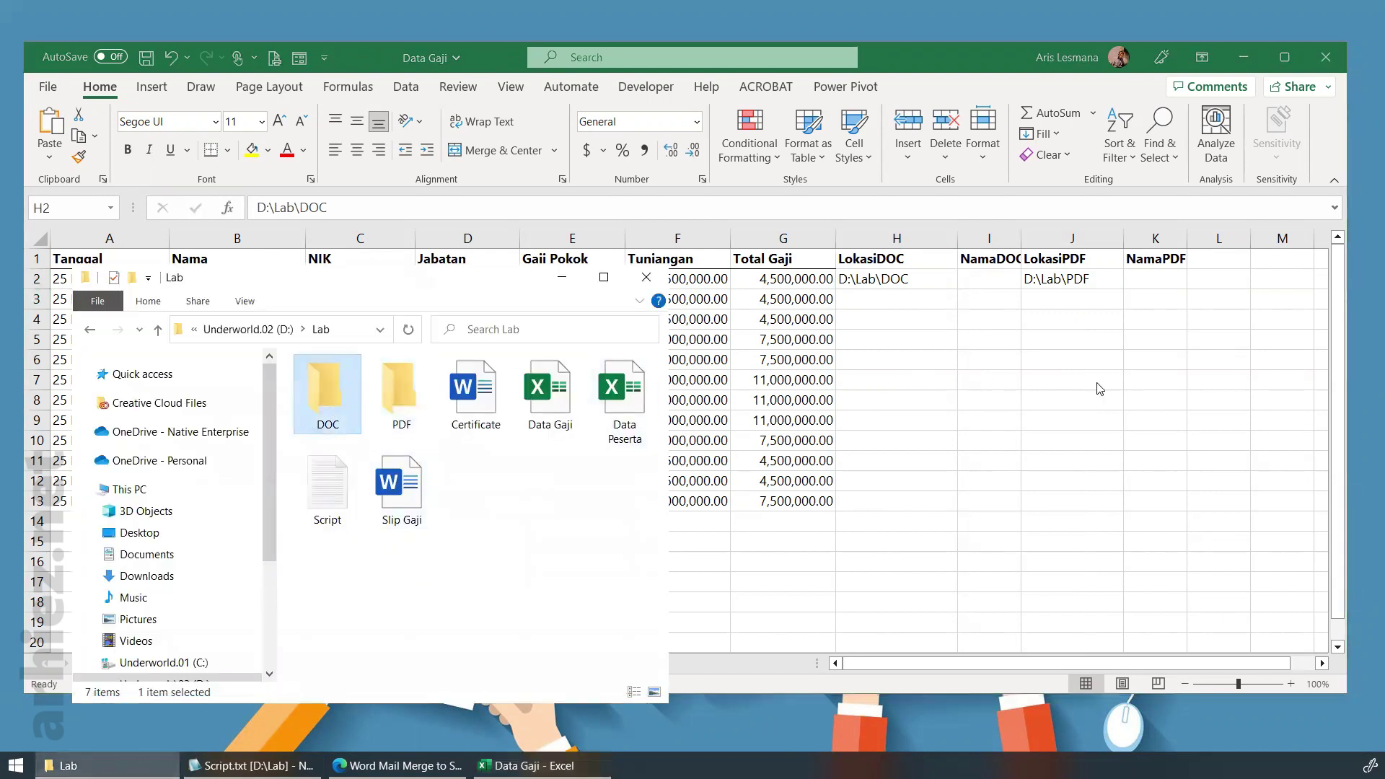
key(alt+Tab)
click(1072, 279)
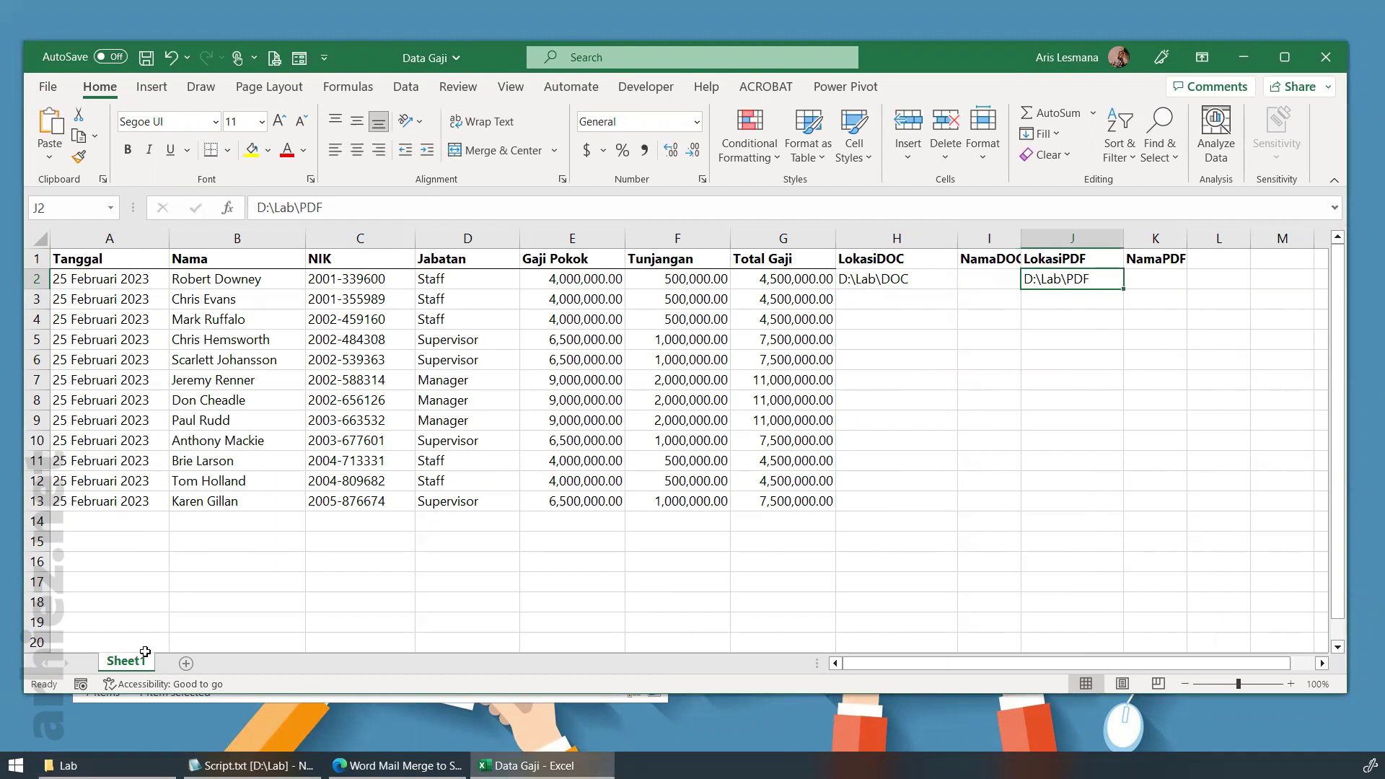
click(94, 766)
click(411, 412)
click(563, 281)
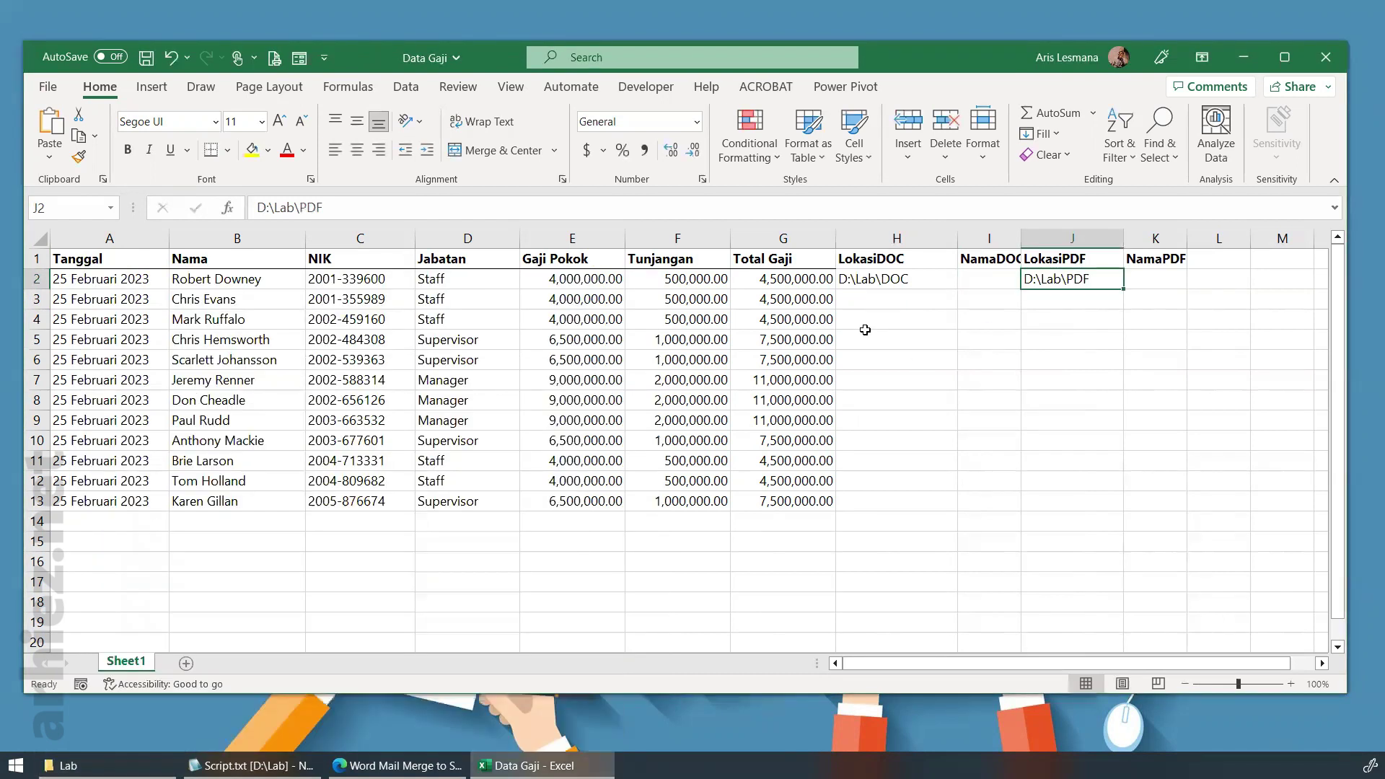
Enter =C2&"-"&B2 in I2 to join the NIK and employee name under NamaDOC
ctrl+scroll(896, 384, down, 1)
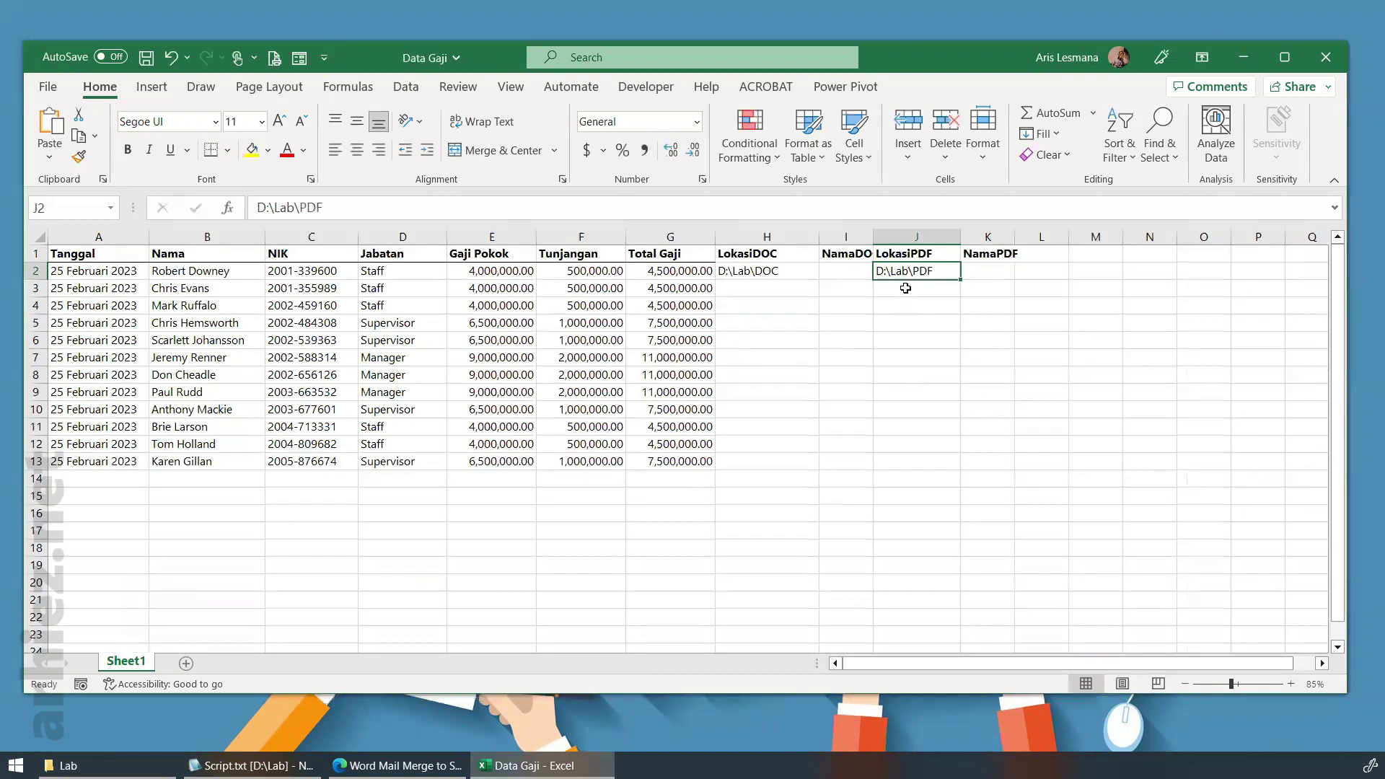
drag(869, 234, 960, 234)
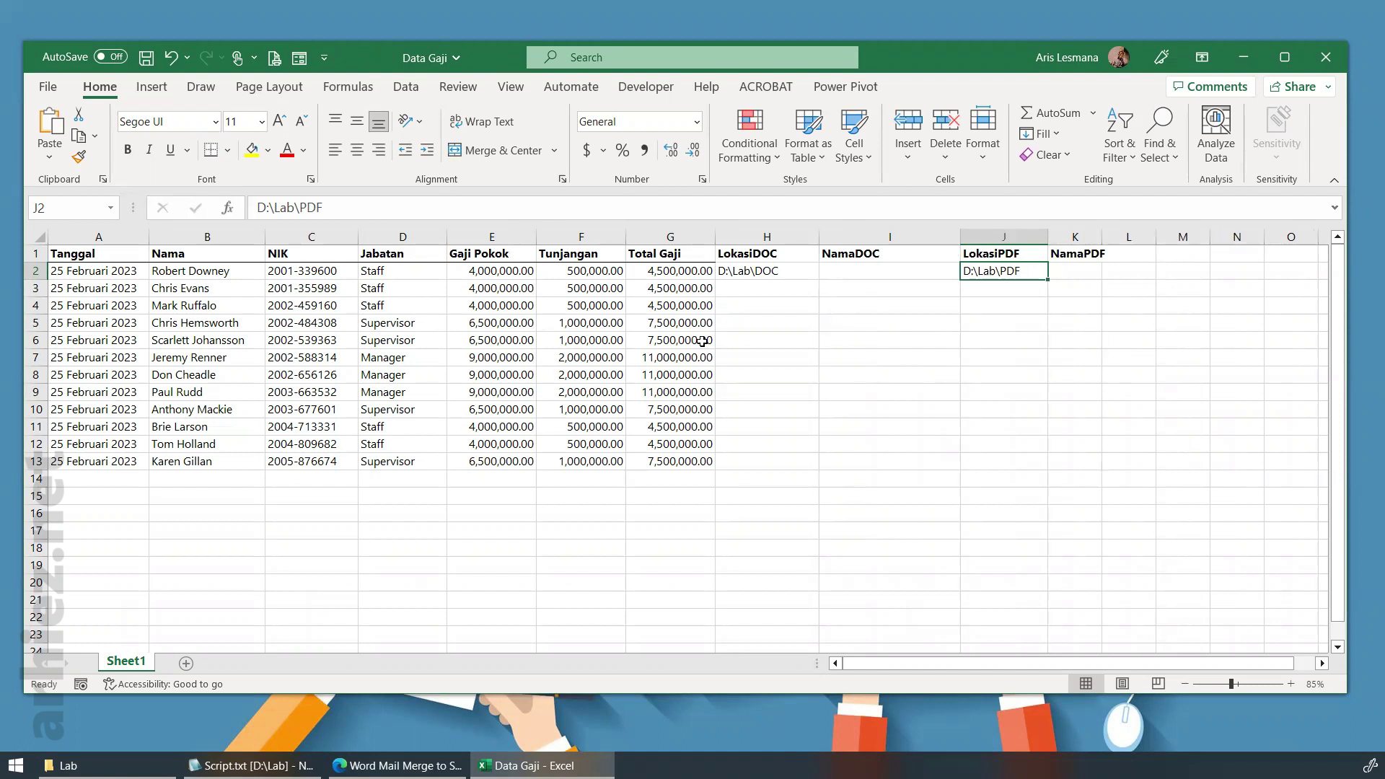
click(226, 271)
click(293, 270)
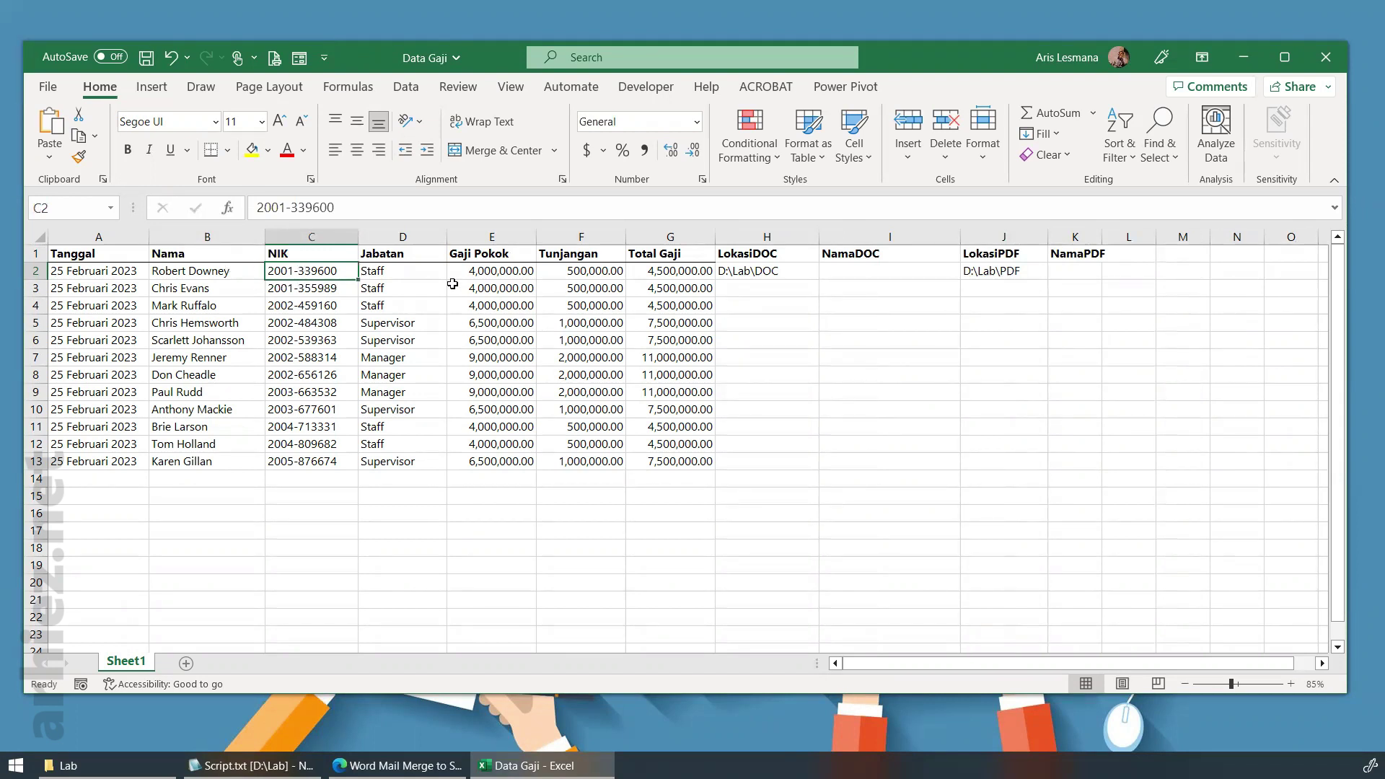
click(875, 271)
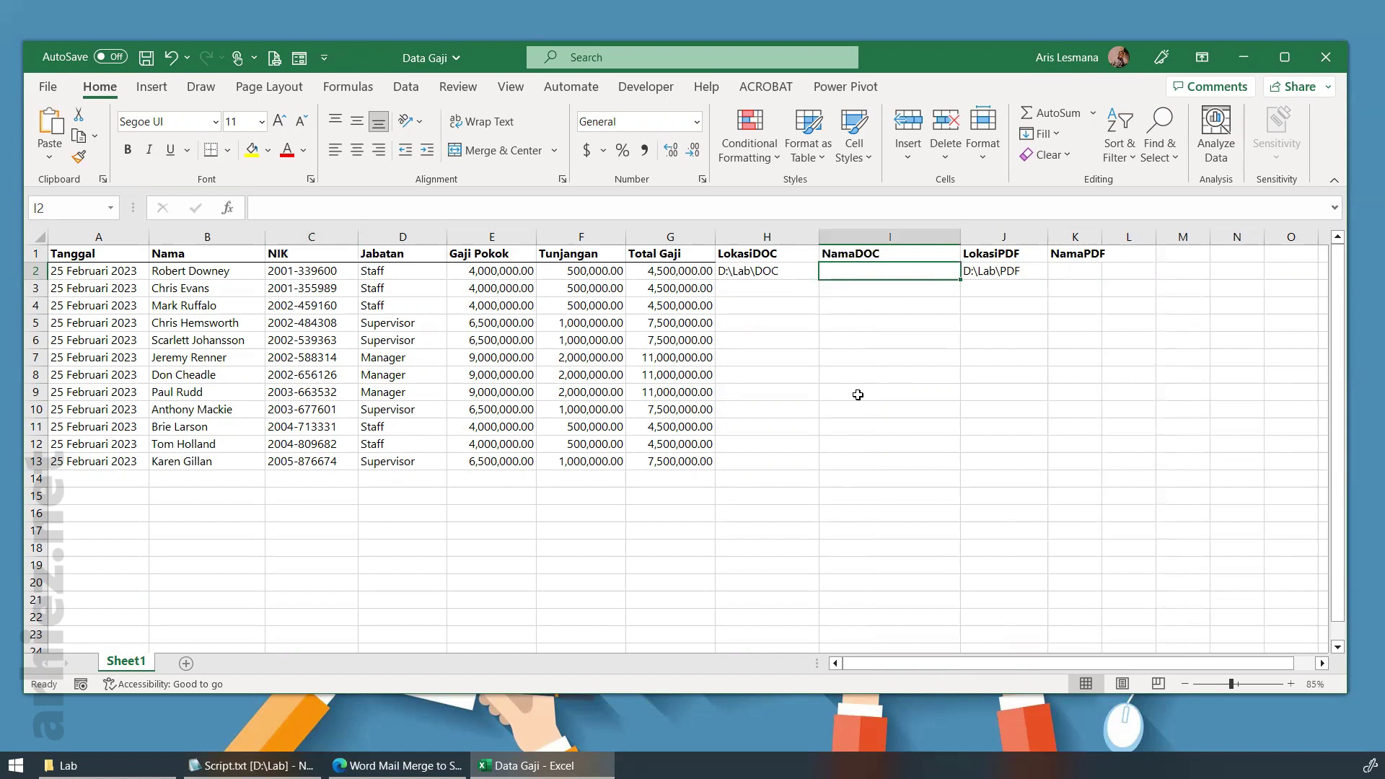
text(=)
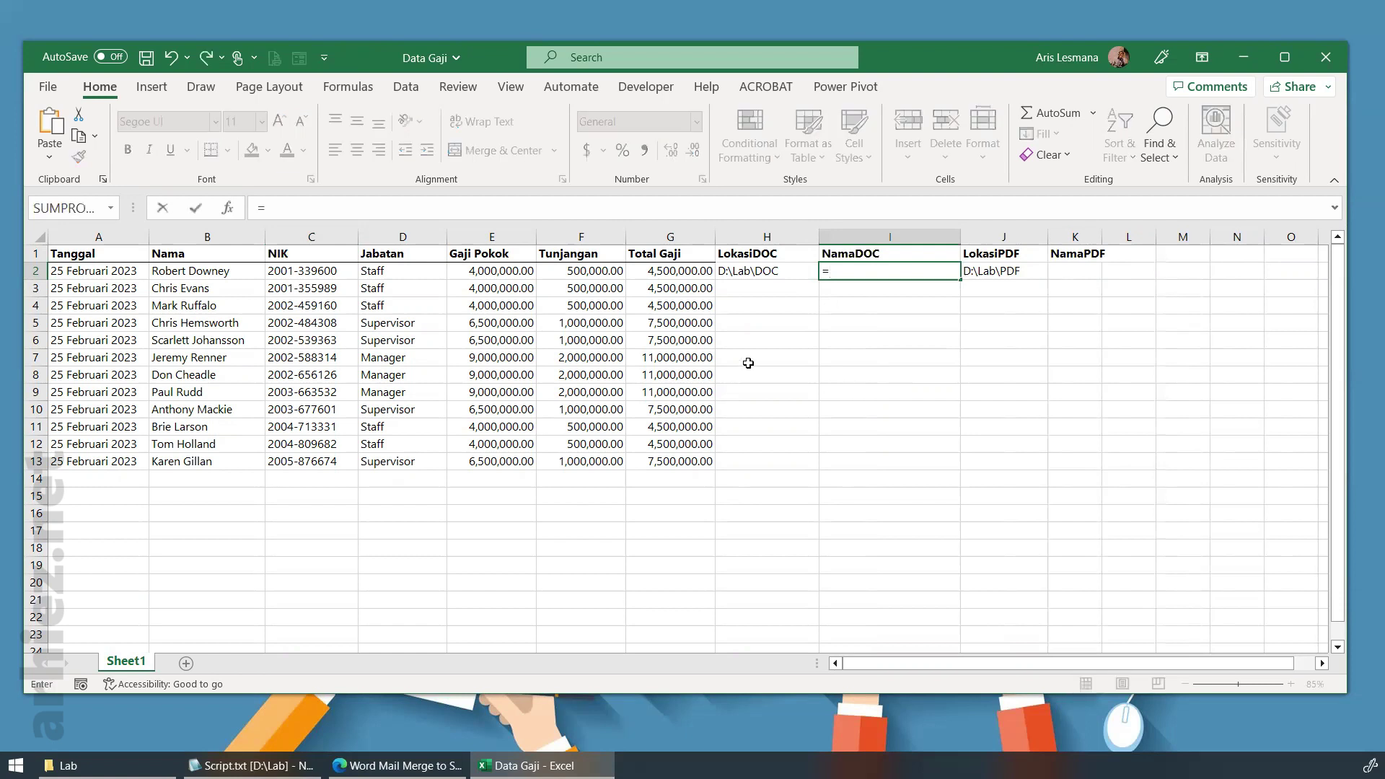
click(301, 272)
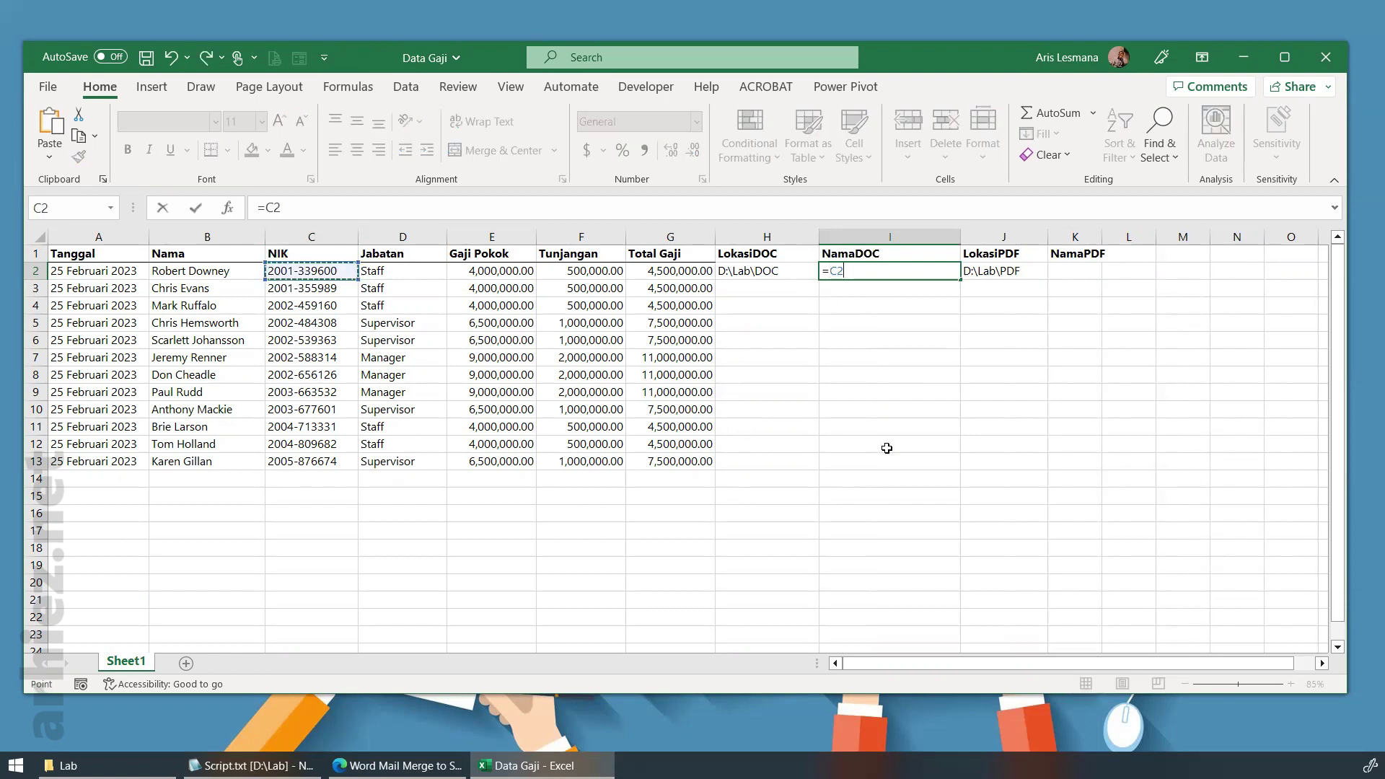
text(&"-")
text(&)
click(219, 272)
key(Return)
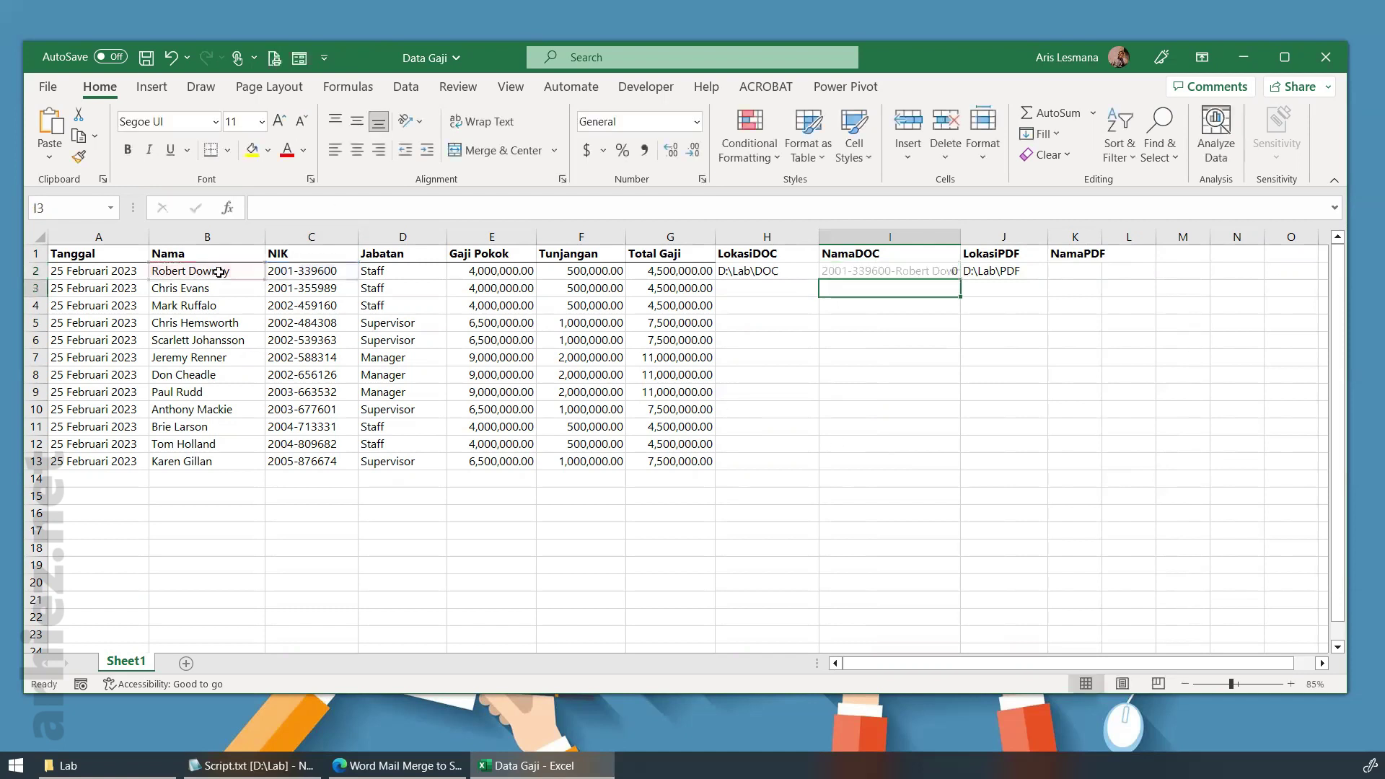
Widen column I and copy the same file-name formula into K2 for NamaPDF
drag(960, 239, 1018, 238)
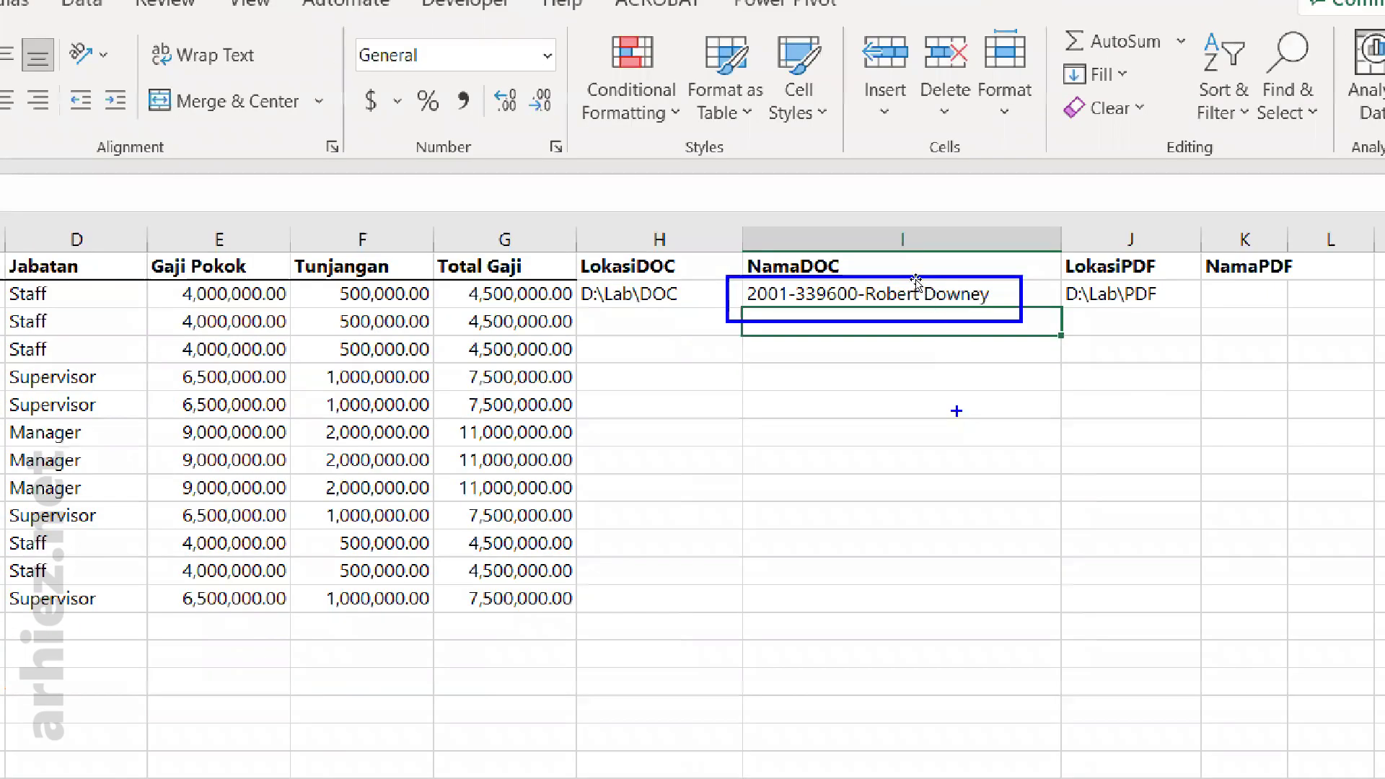
click(916, 287)
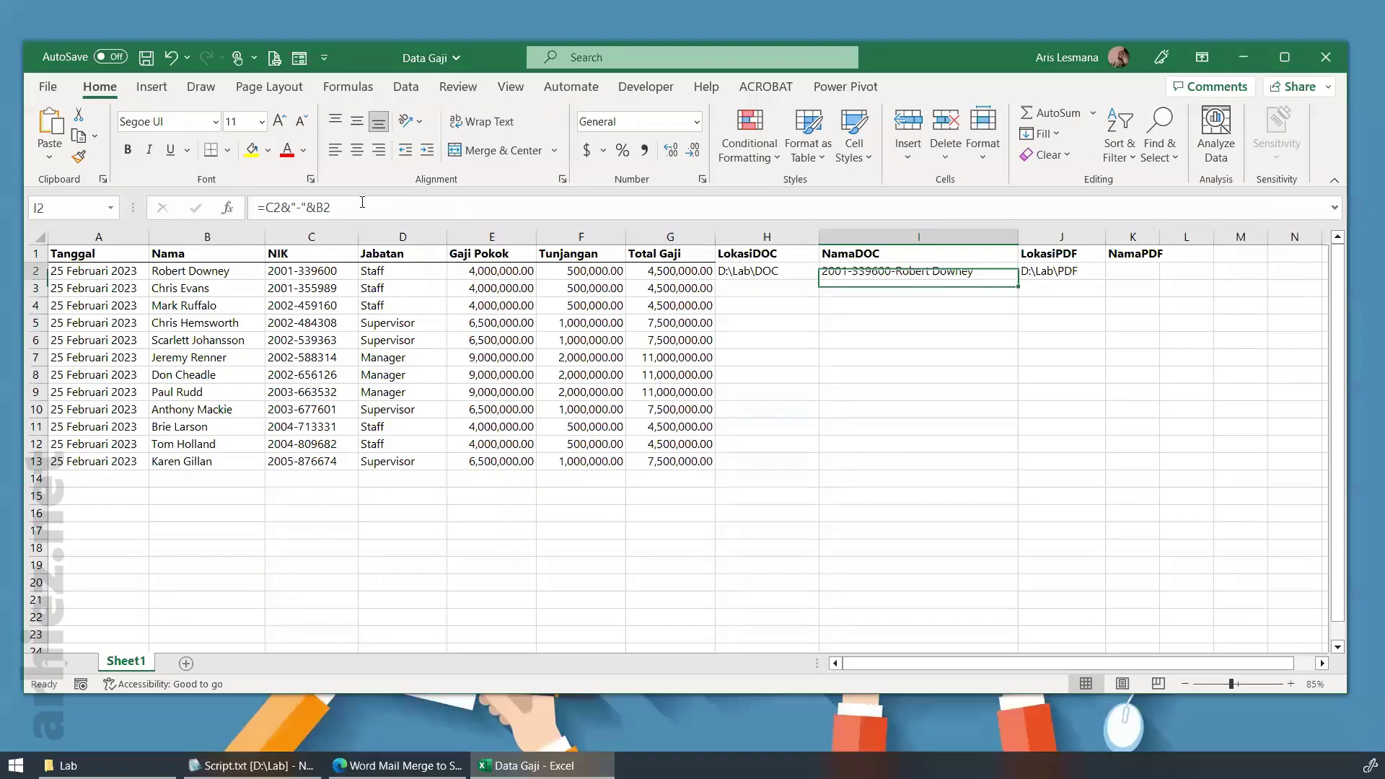
triple_click(362, 207)
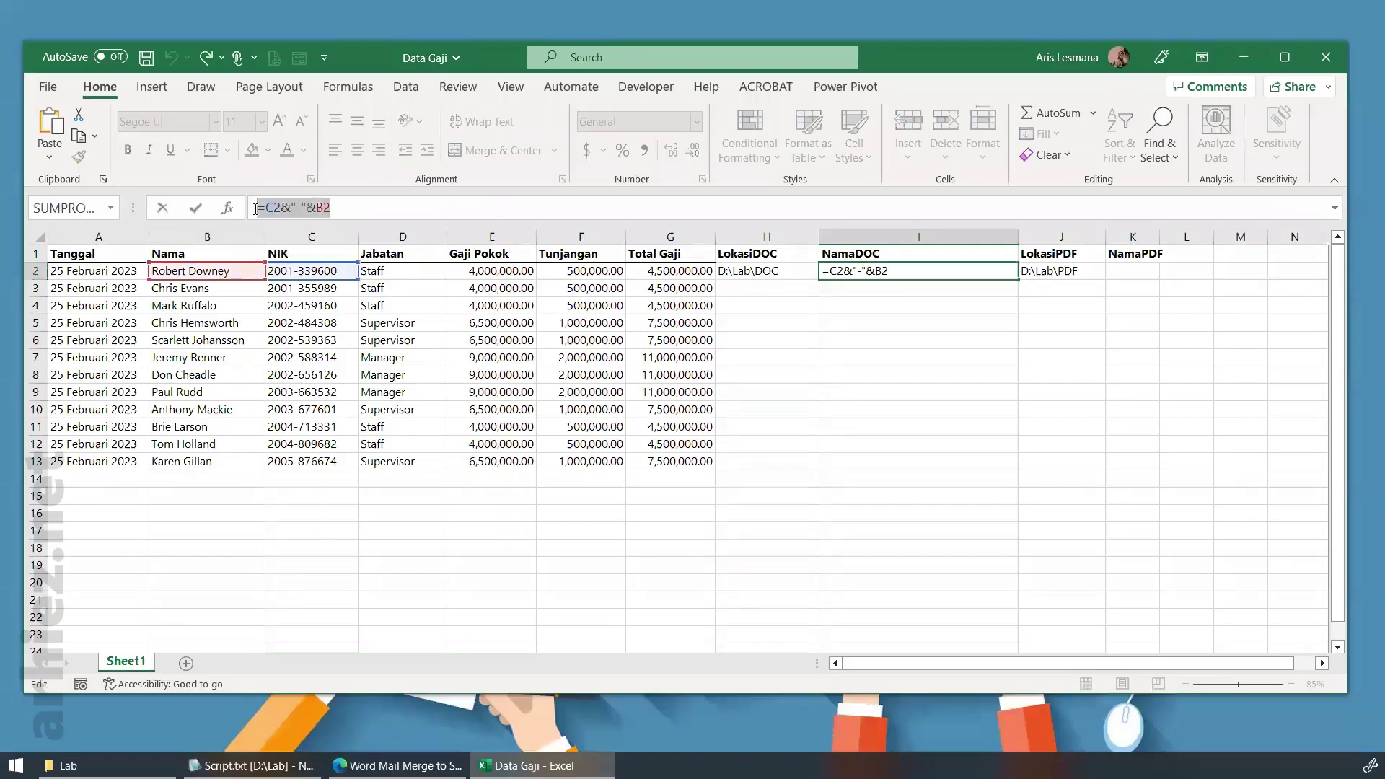
key(Escape)
click(1133, 271)
click(412, 208)
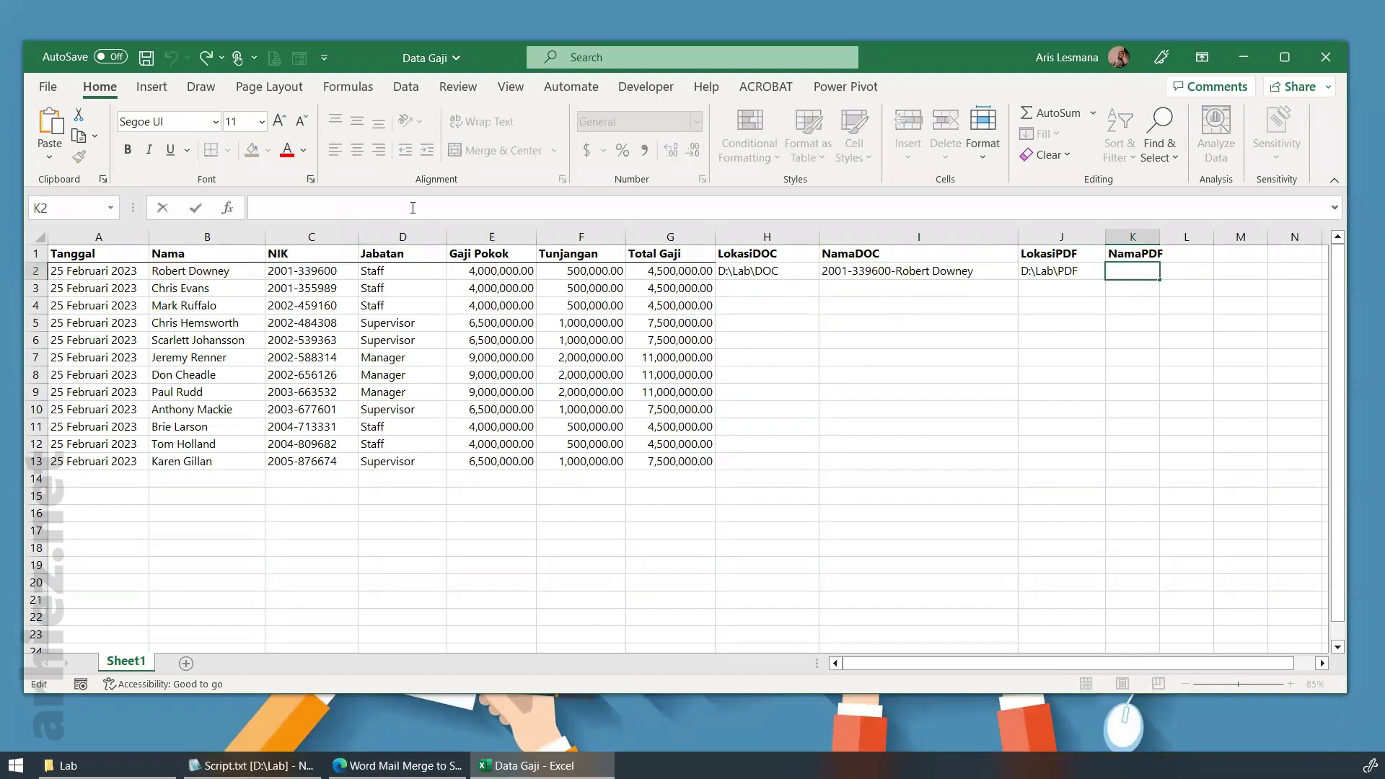
key(ctrl+v)
key(Return)
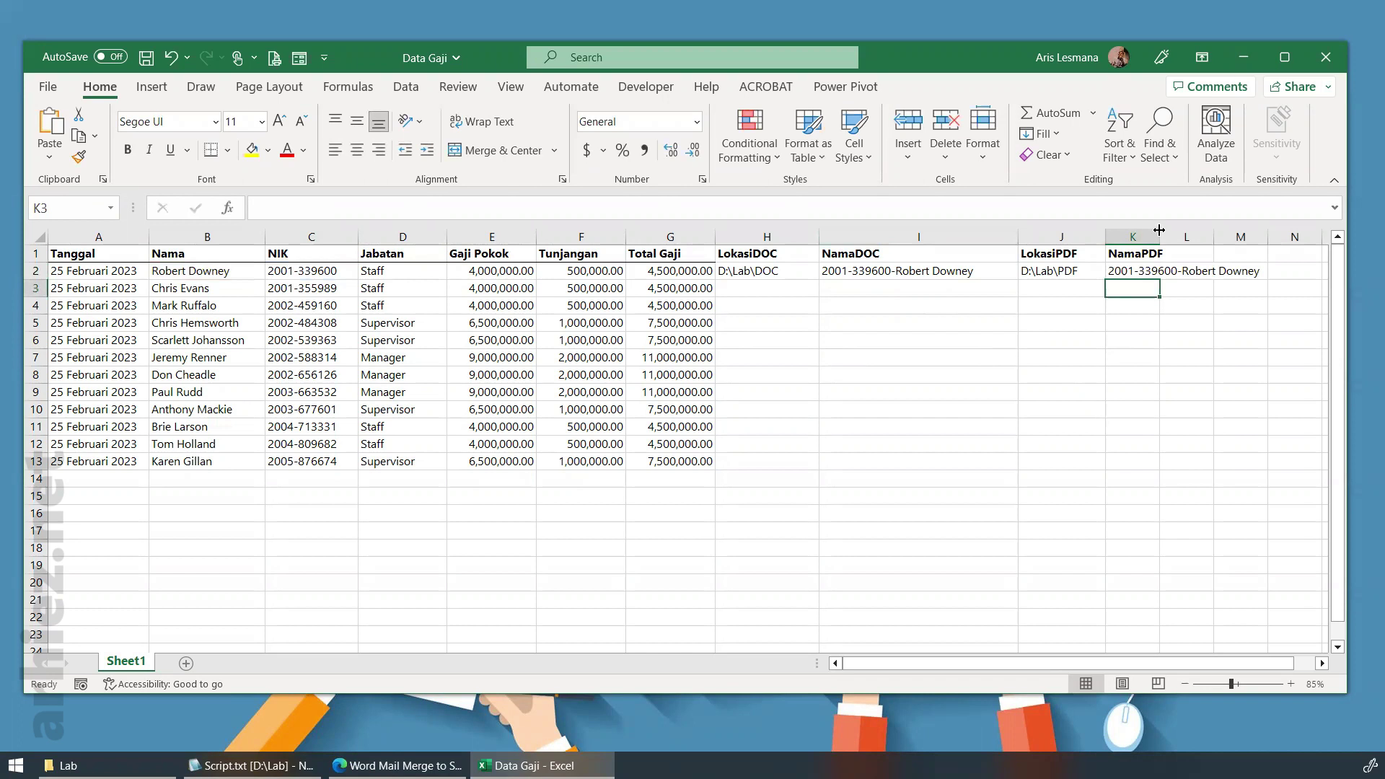
Fill the H2:K2 folder paths and file names down to row 13
drag(1160, 230, 1273, 230)
drag(758, 271, 1274, 282)
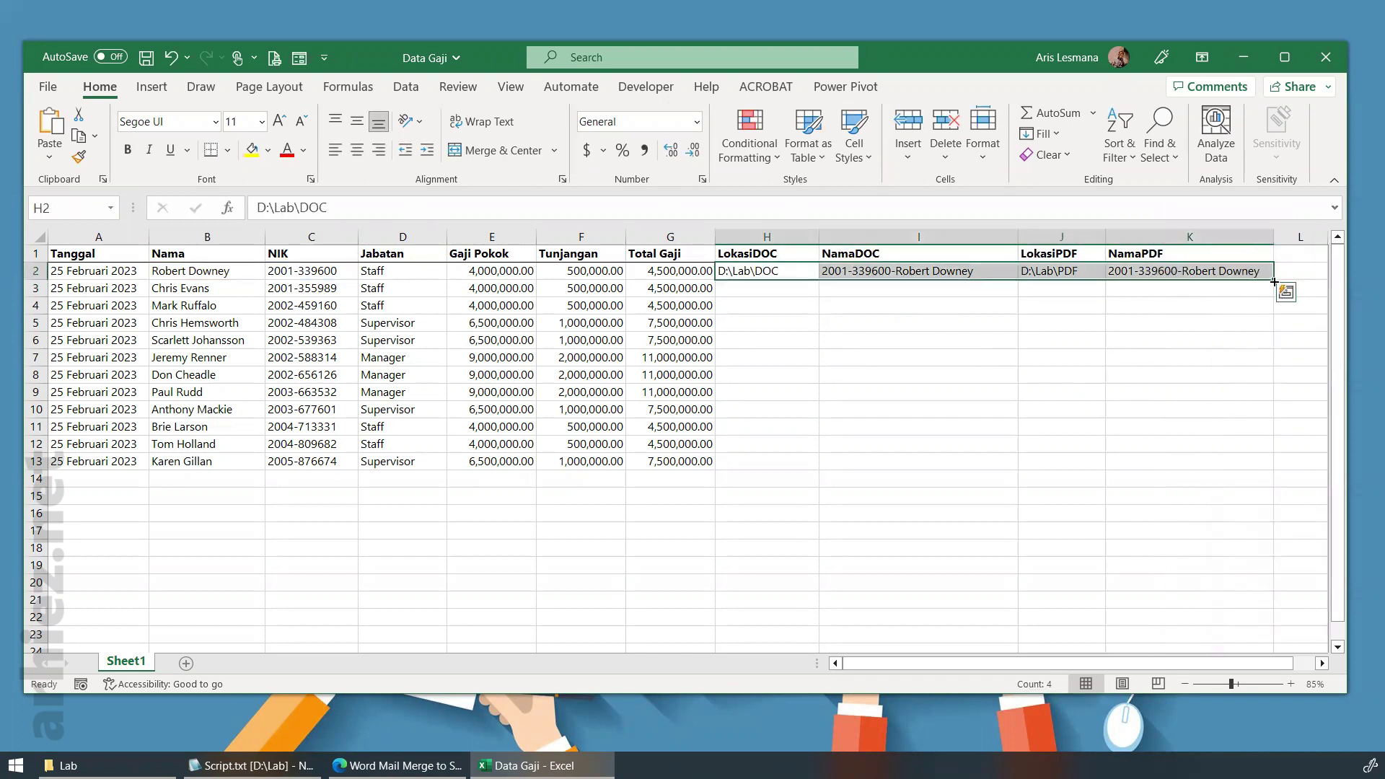
drag(1274, 281, 1262, 463)
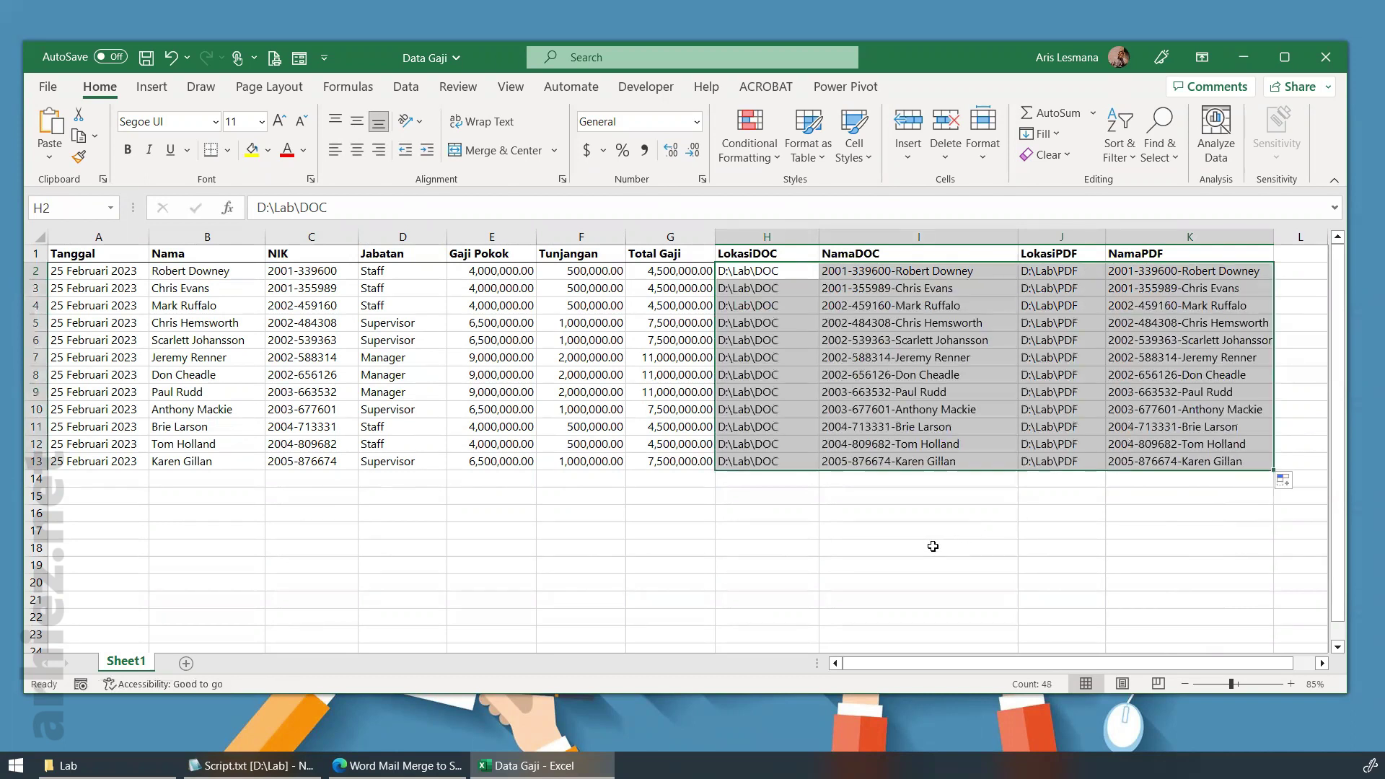
click(933, 546)
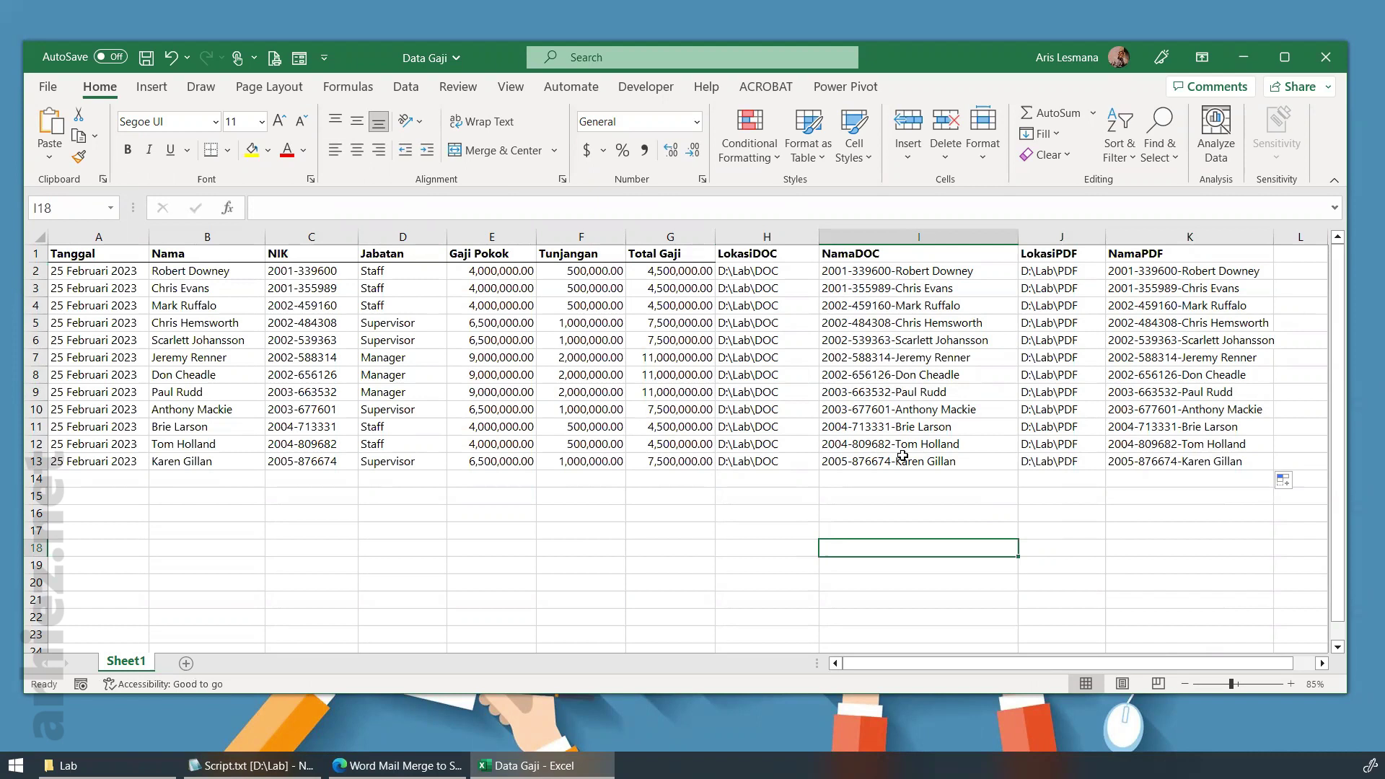
Review the filled columns, then save the Data Gaji workbook and close Excel
drag(813, 236, 1013, 479)
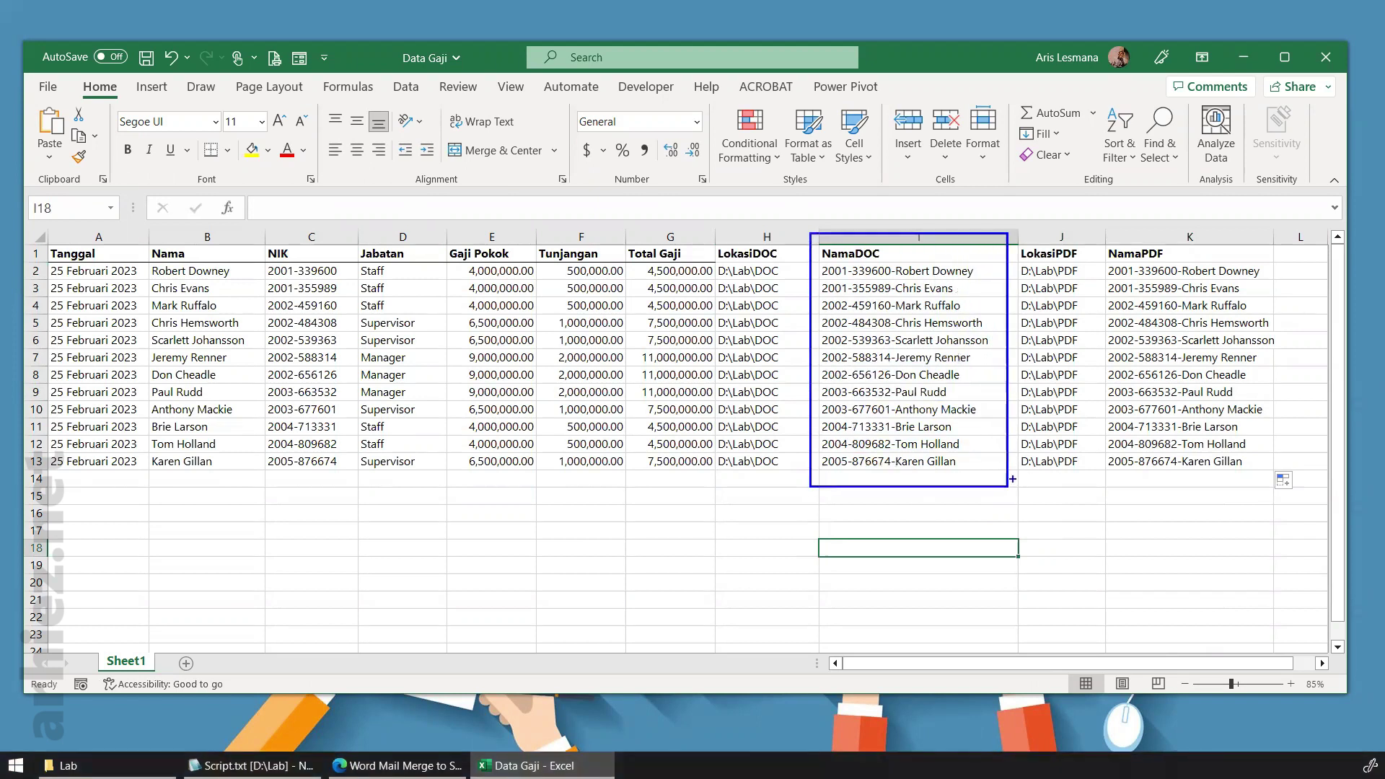
drag(1108, 241, 1285, 478)
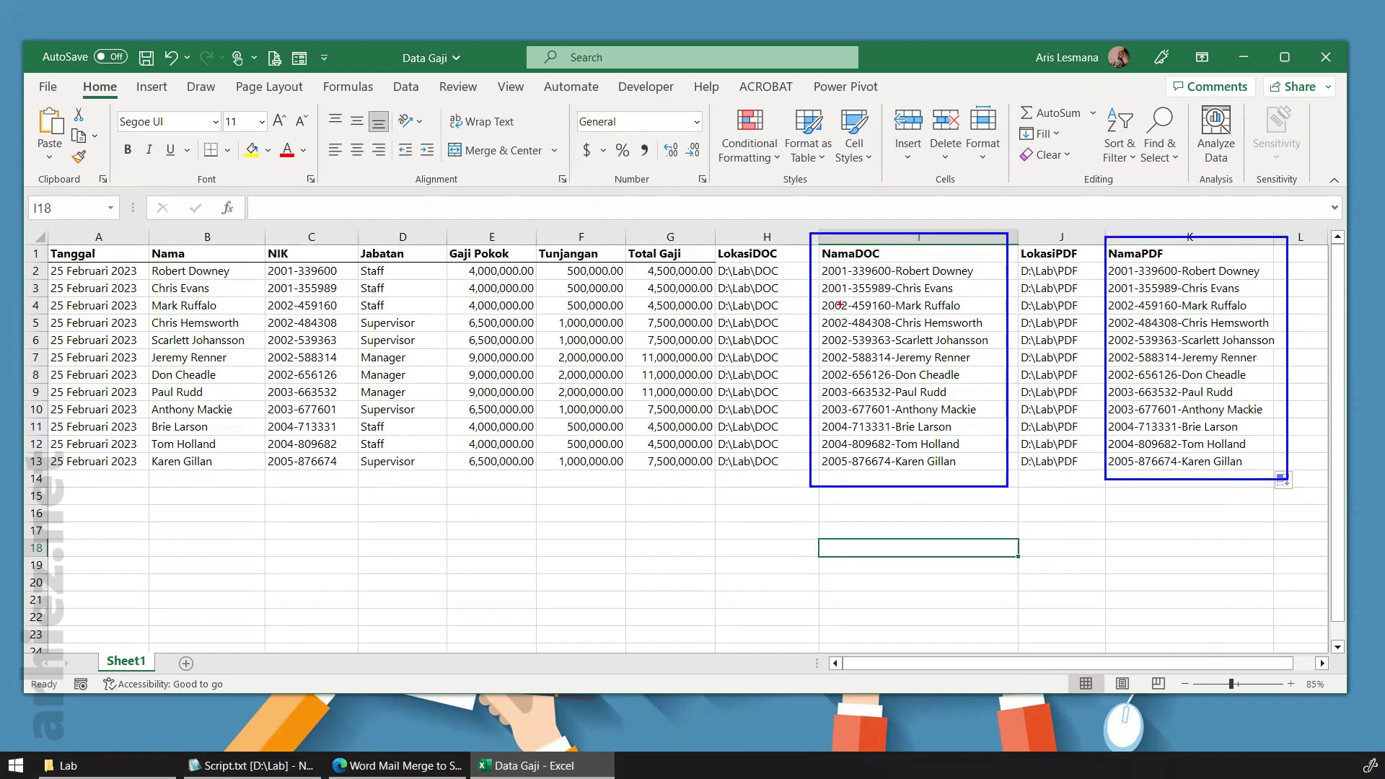
drag(708, 237, 795, 482)
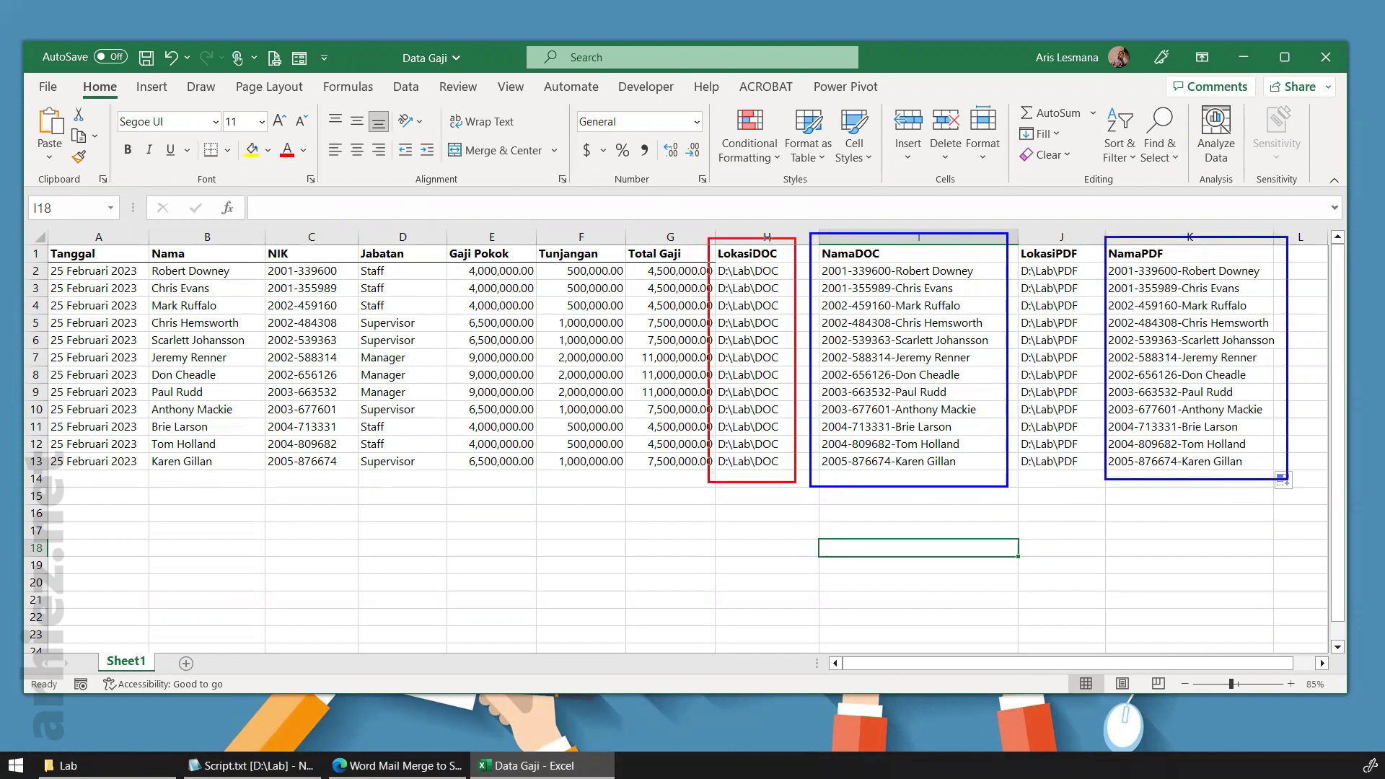
drag(1012, 232, 1086, 487)
key(Escape)
click(618, 512)
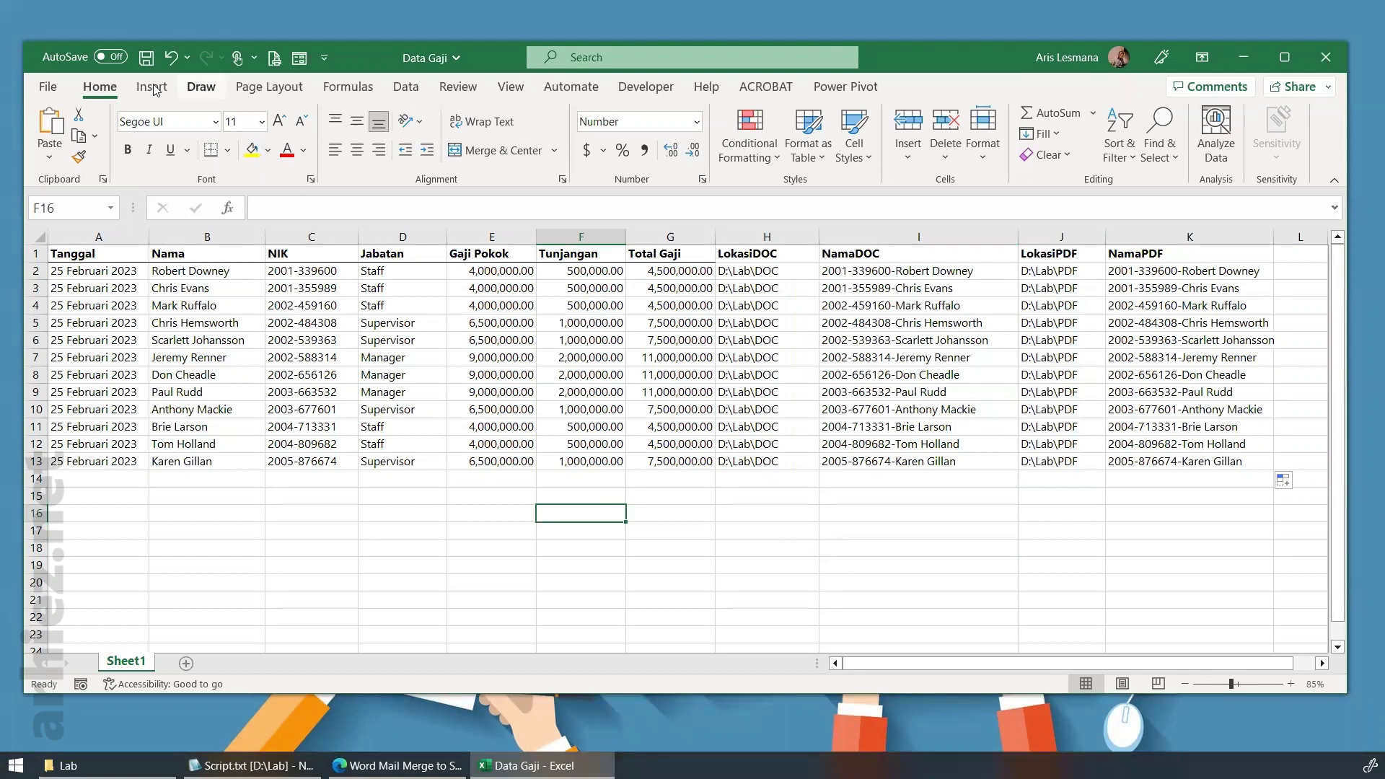
click(146, 59)
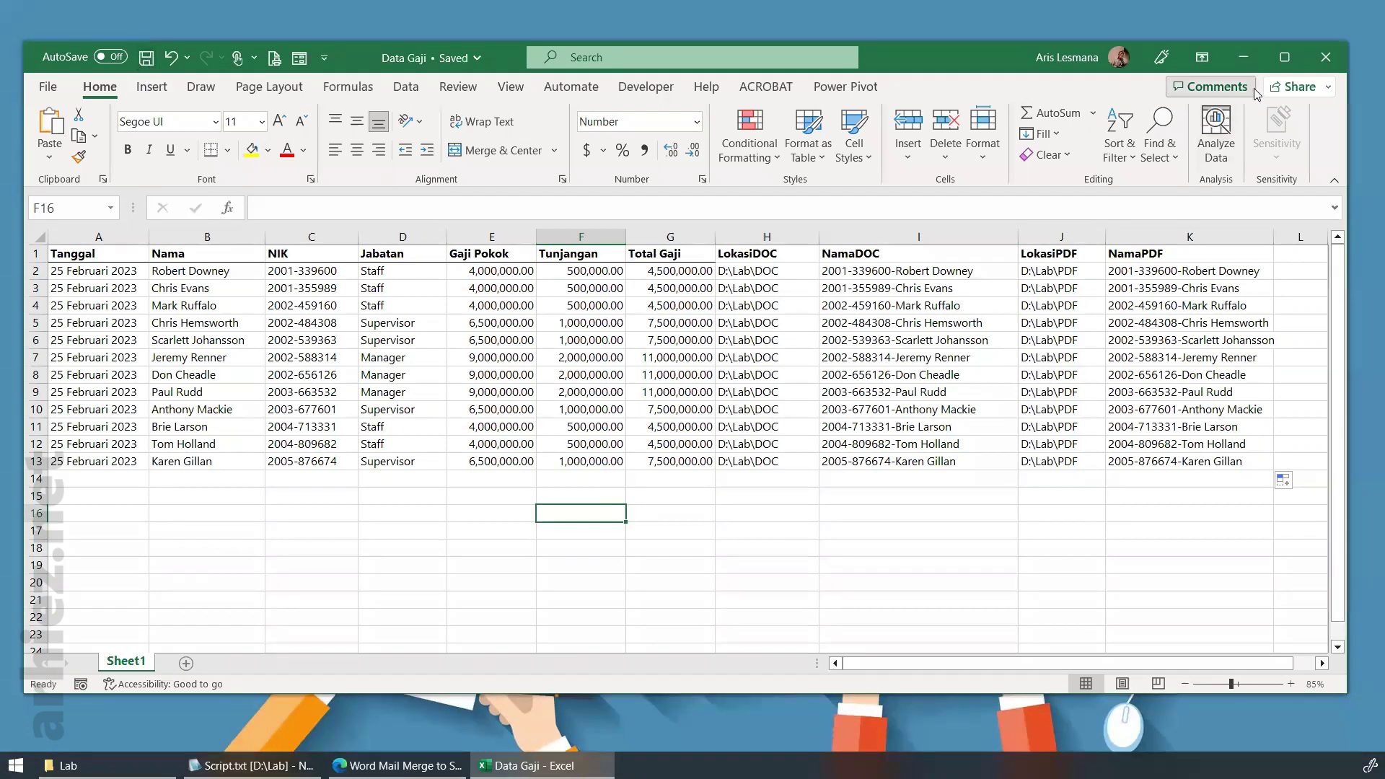
click(1326, 58)
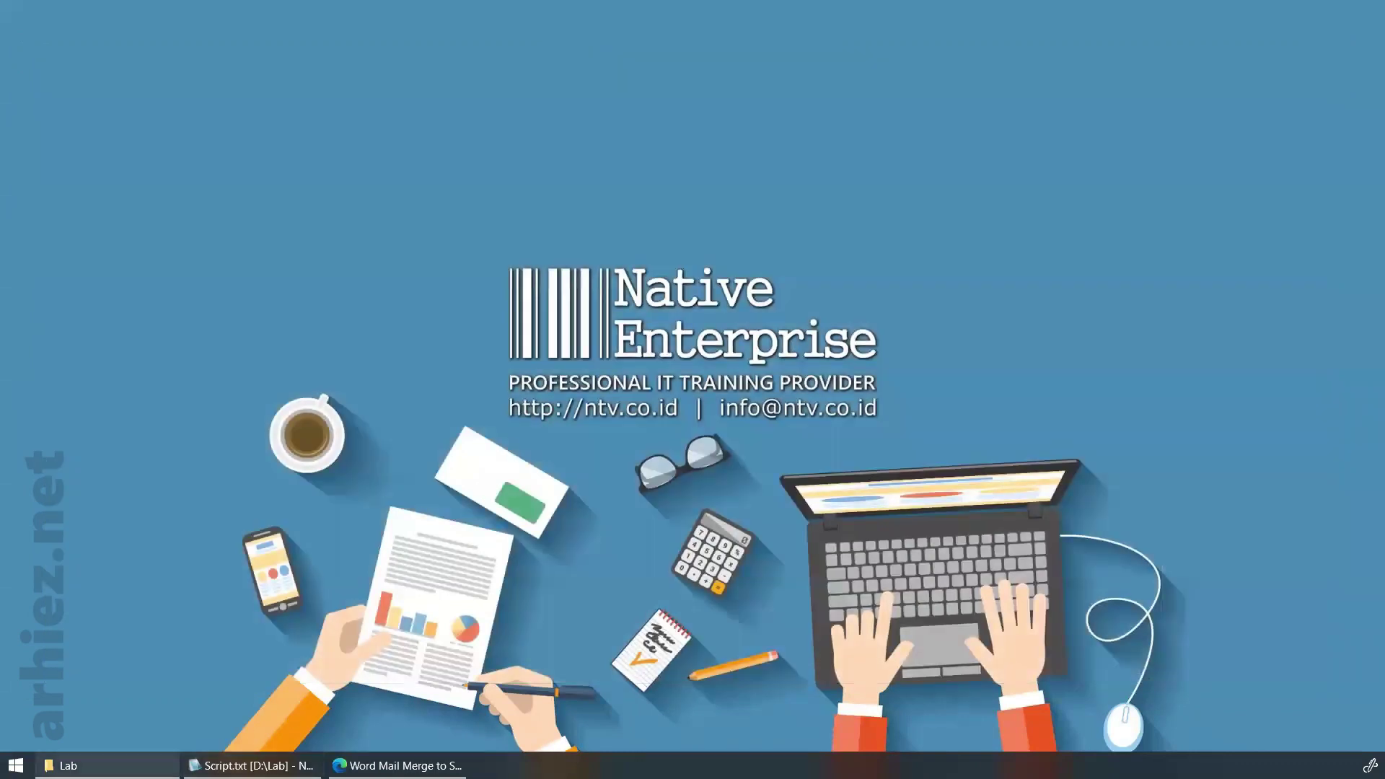
Open Slip Gaji from the Lab folder in Word, scan its table, and bring up Script.txt
click(69, 766)
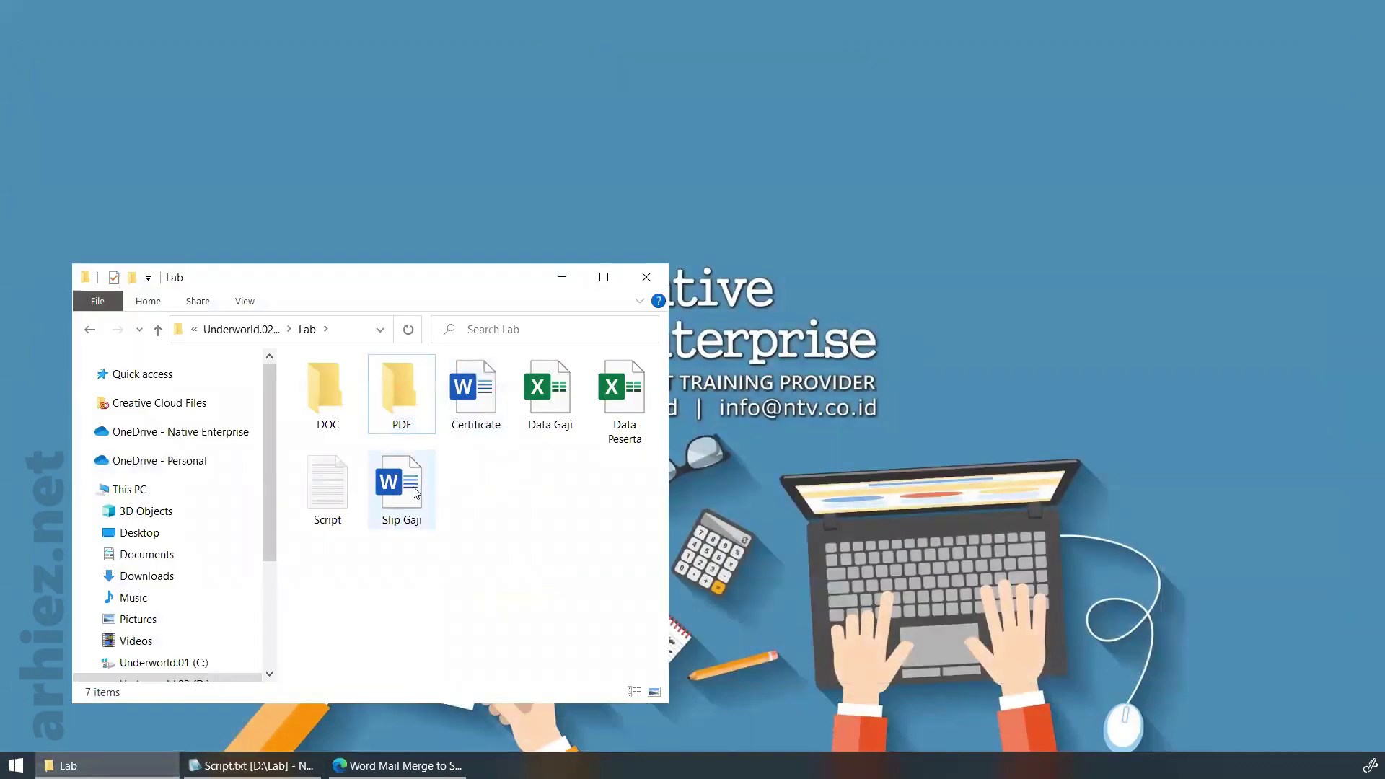
double_click(415, 492)
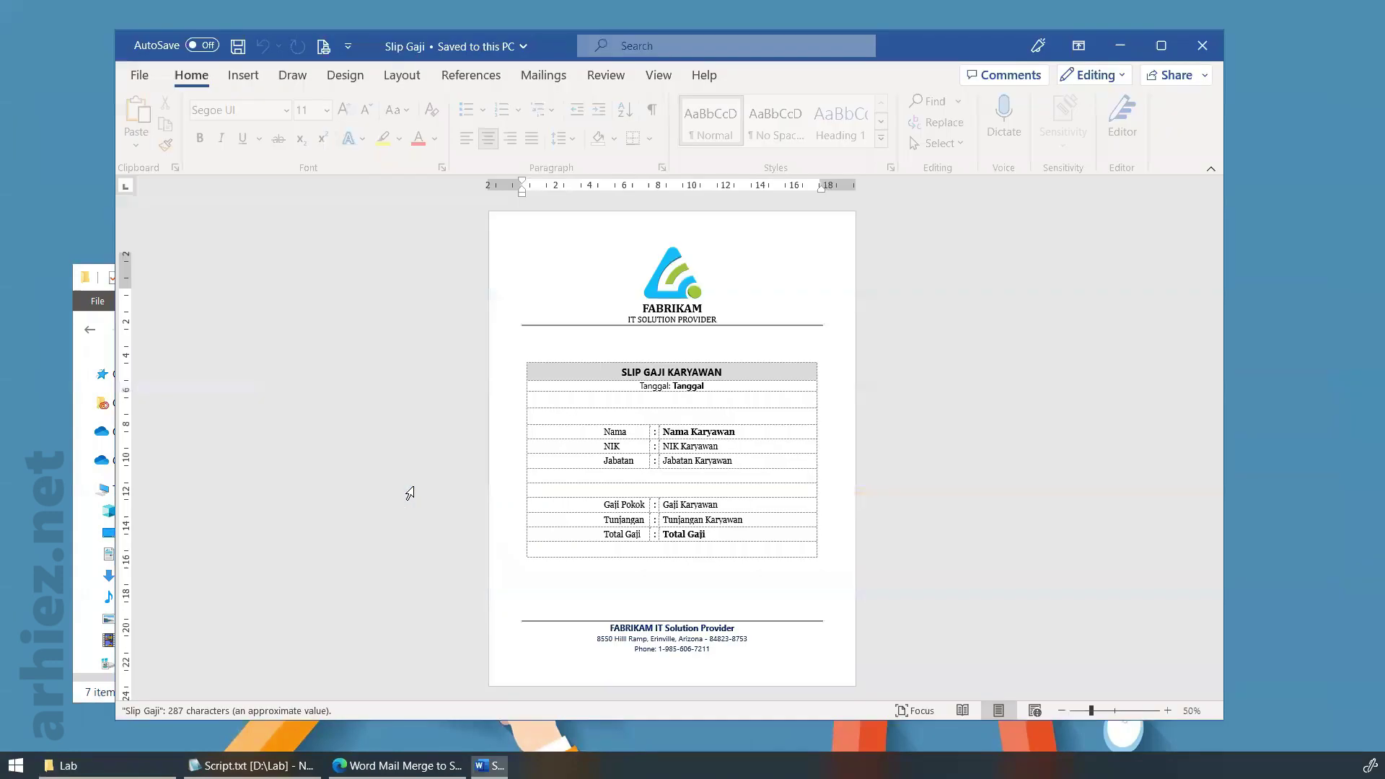
ctrl+scroll(910, 487, up, 4)
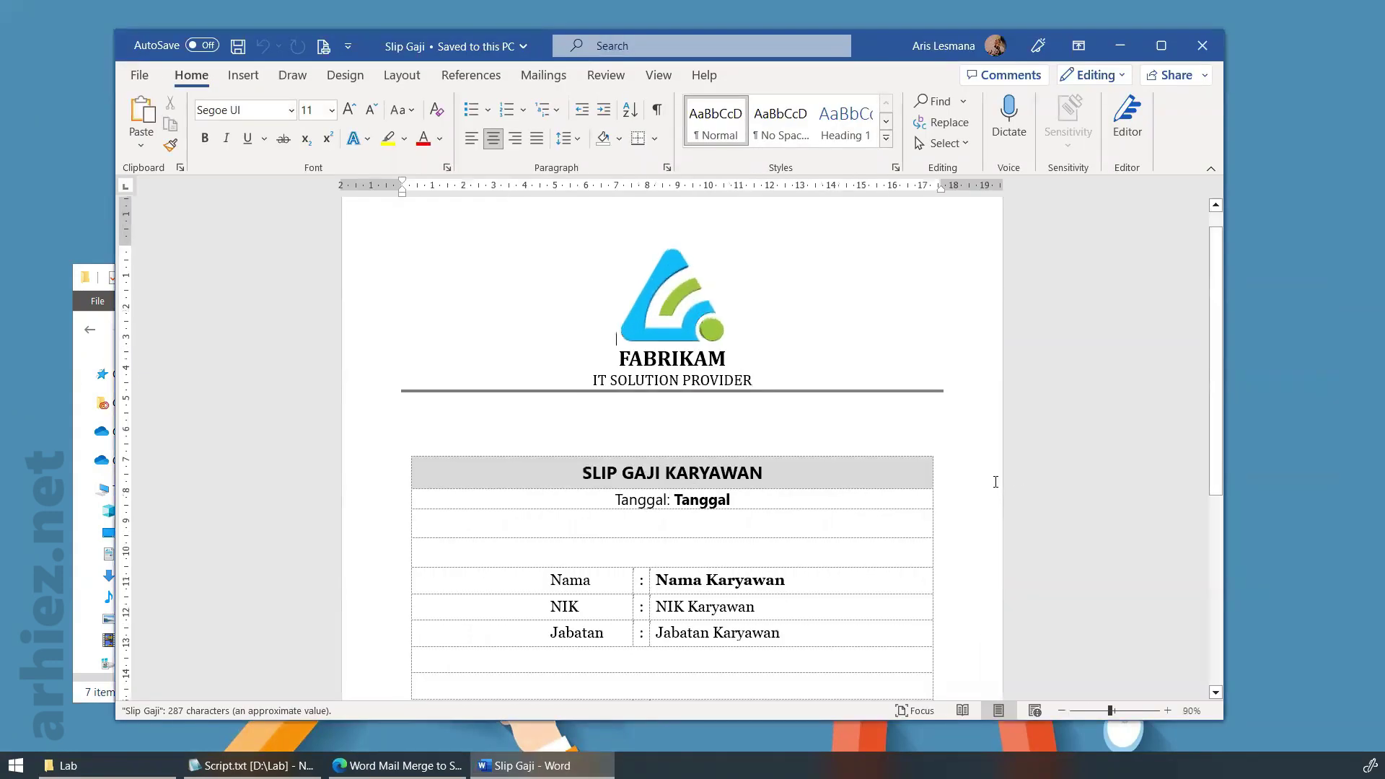
scroll(996, 481, down, 3)
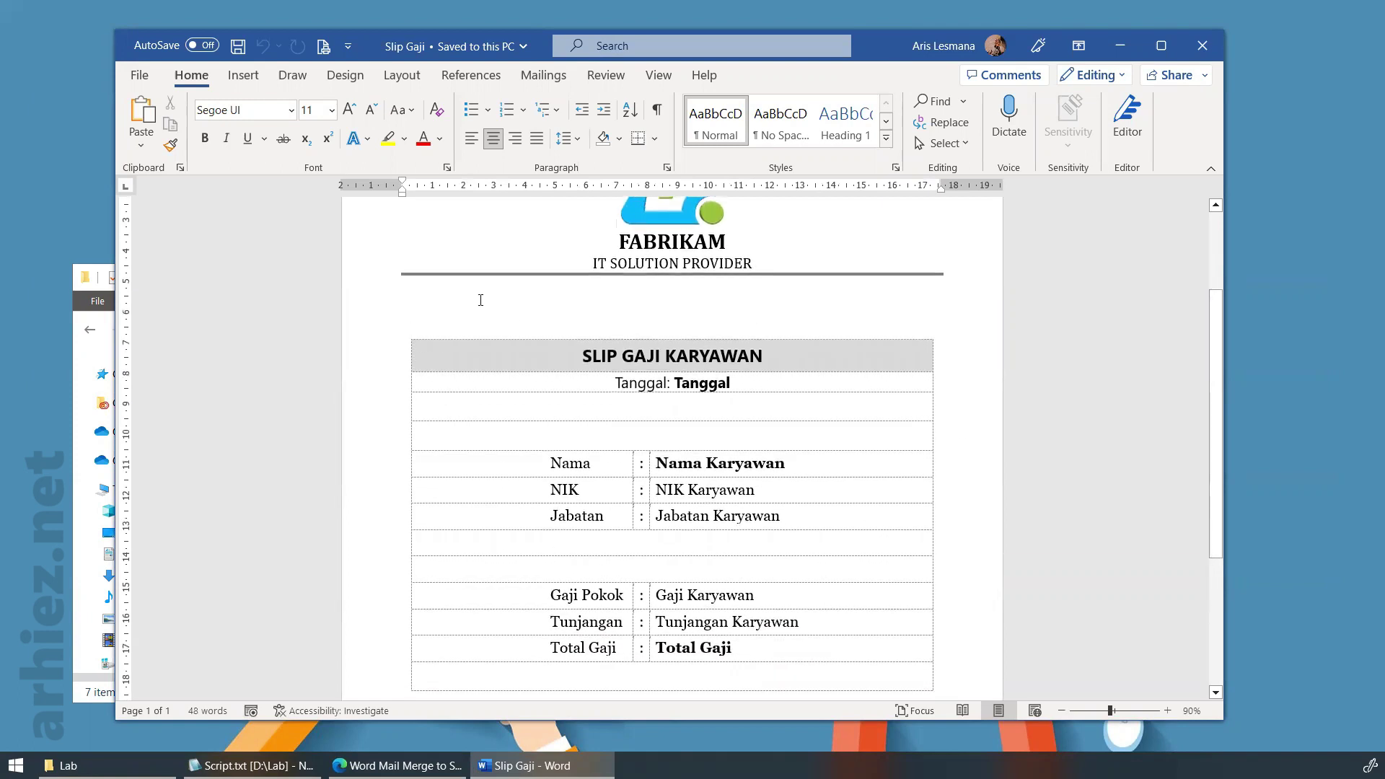
click(252, 765)
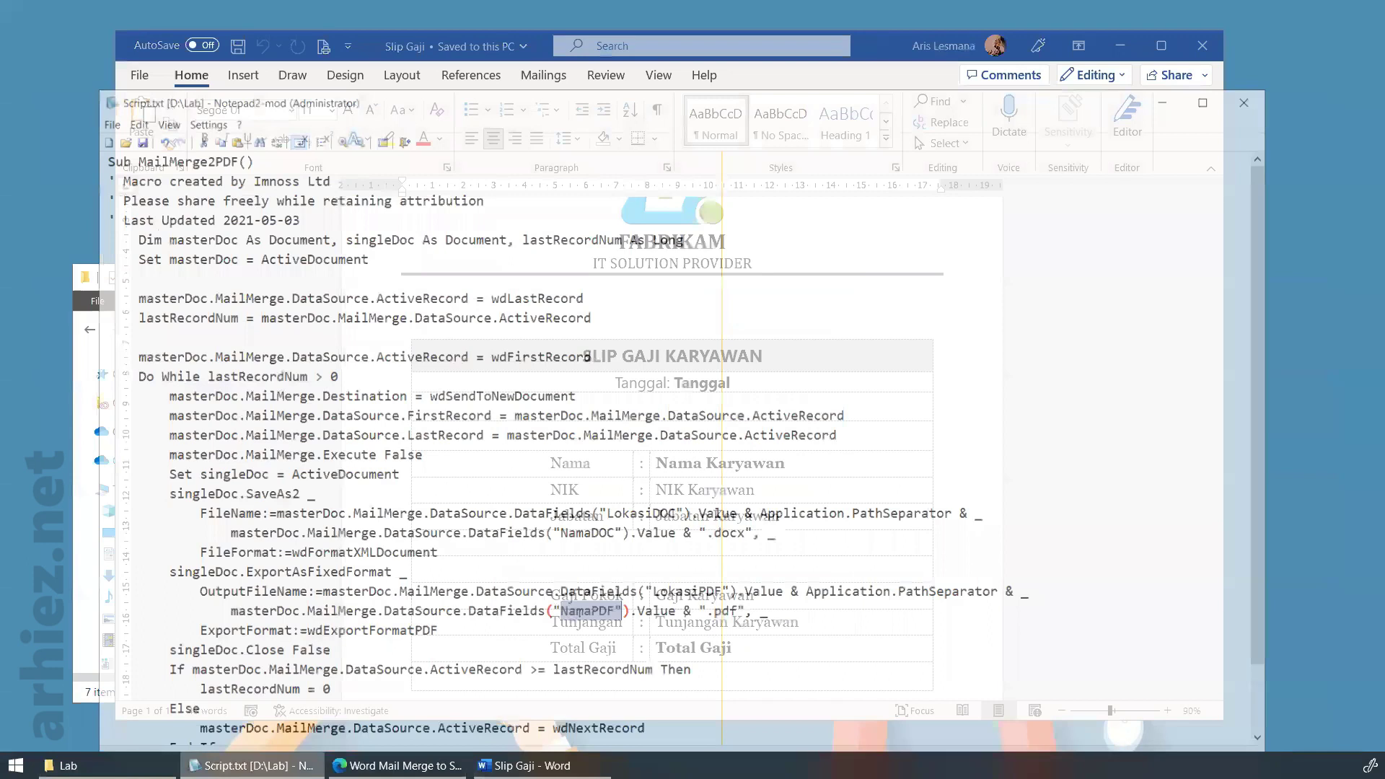
Check Developer under Main Tabs in Word Options > Customize Ribbon and confirm
key(alt+Tab)
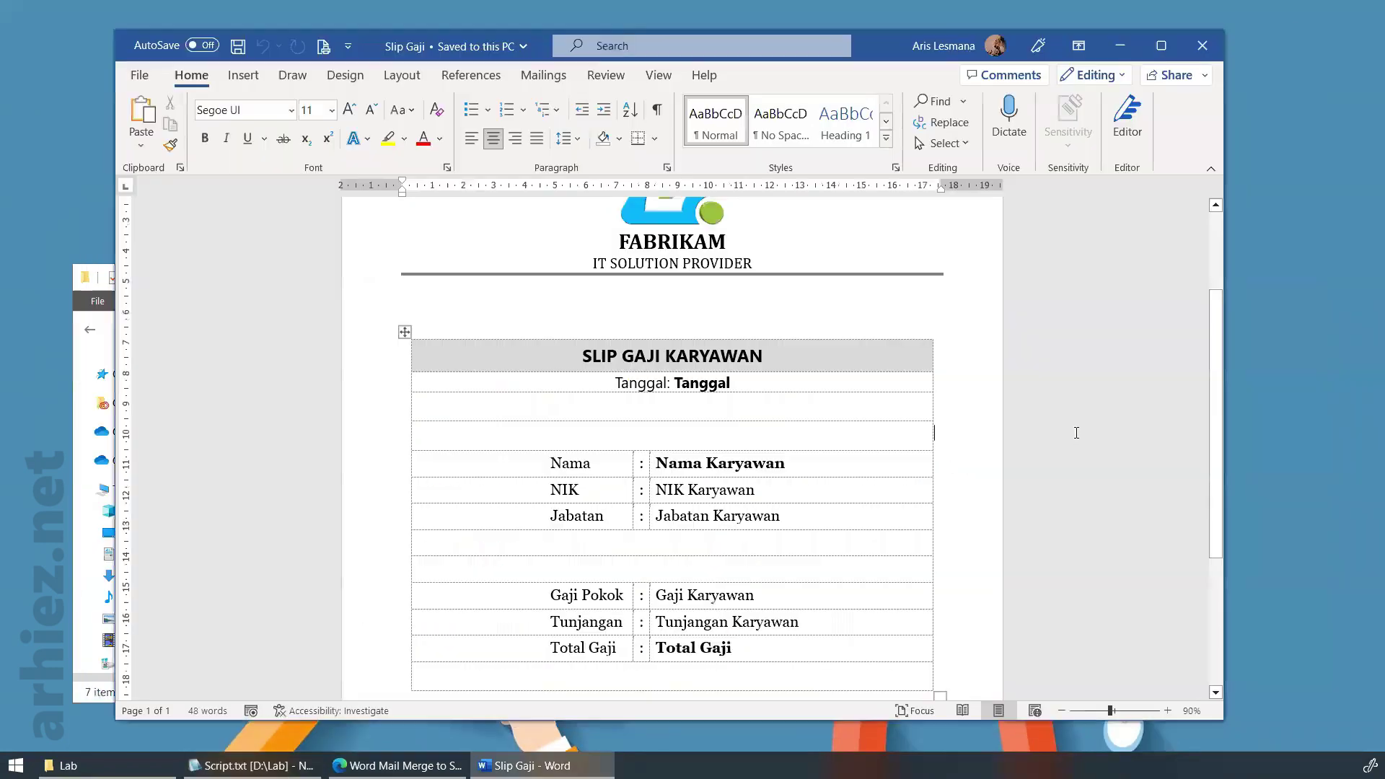
click(141, 77)
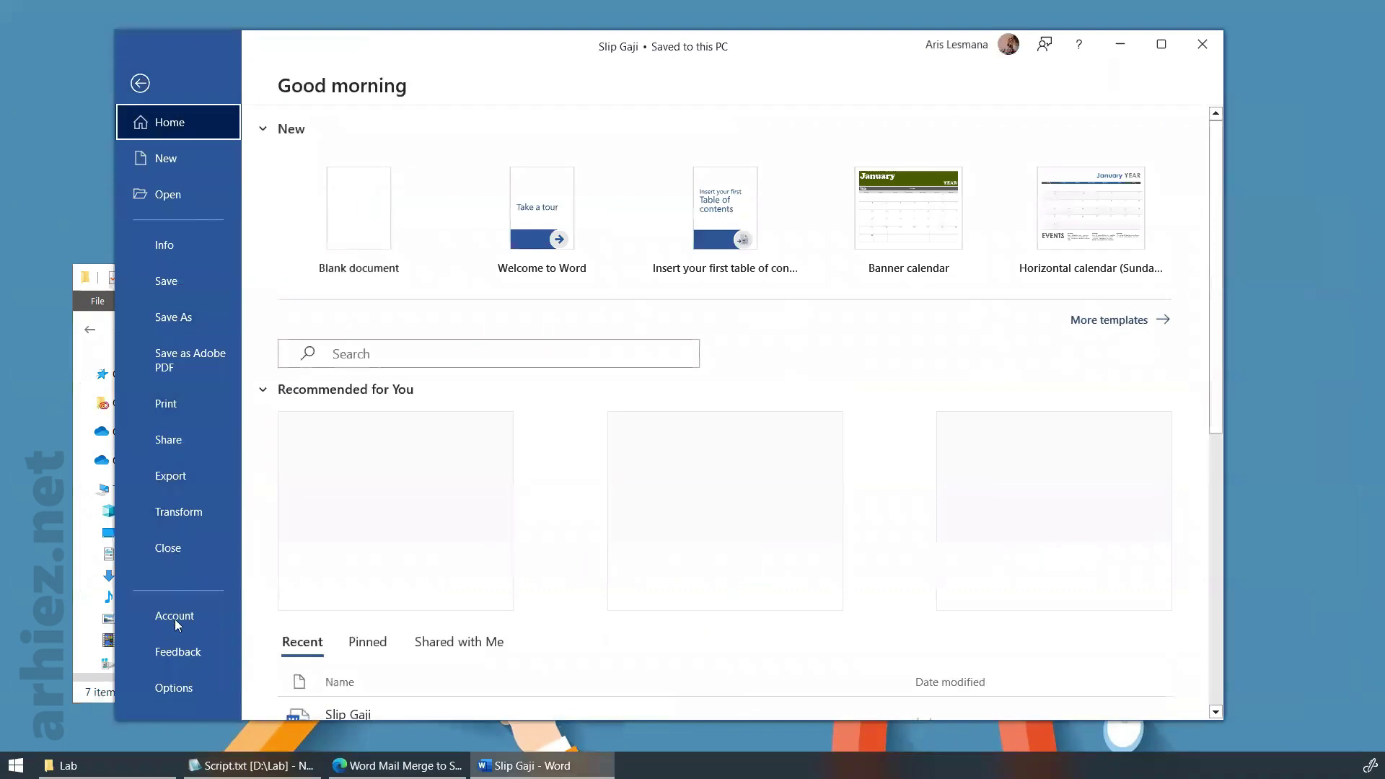
click(194, 690)
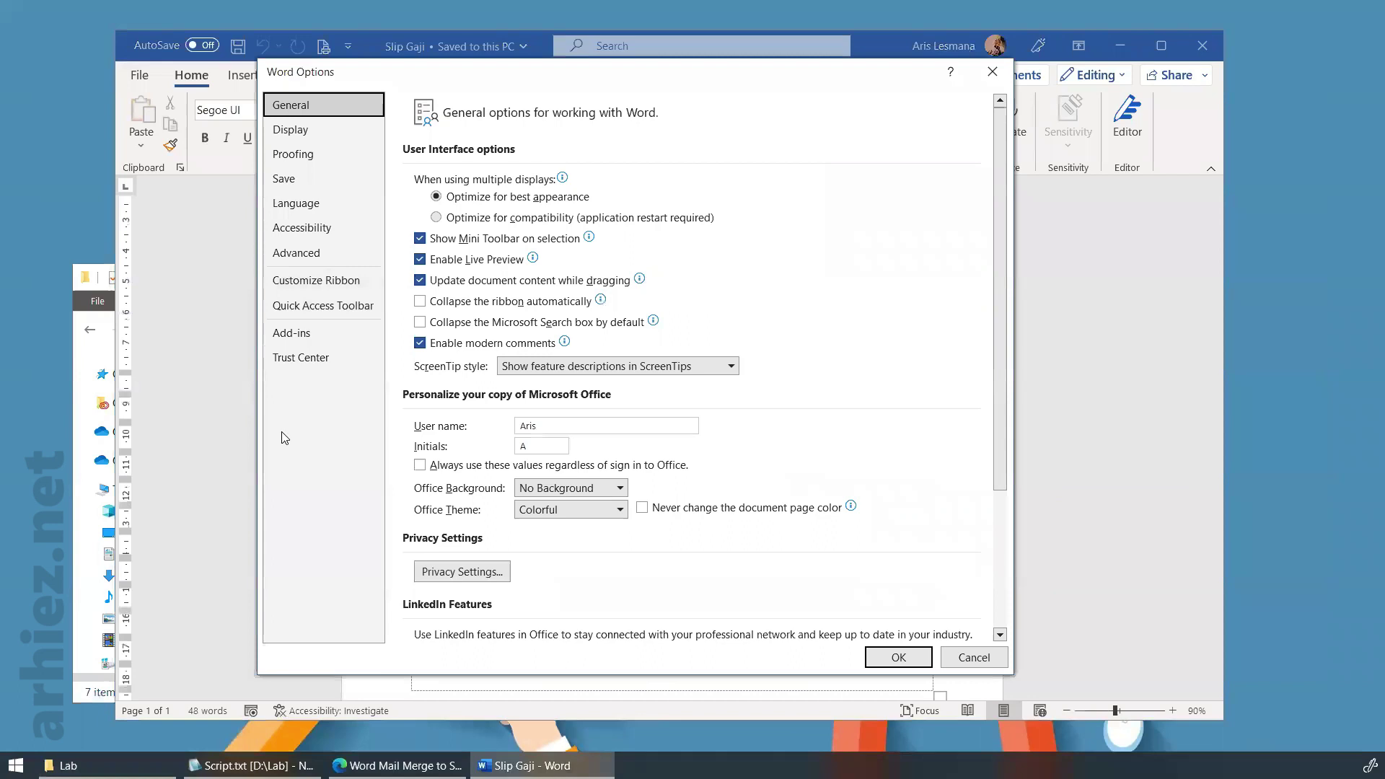
click(366, 282)
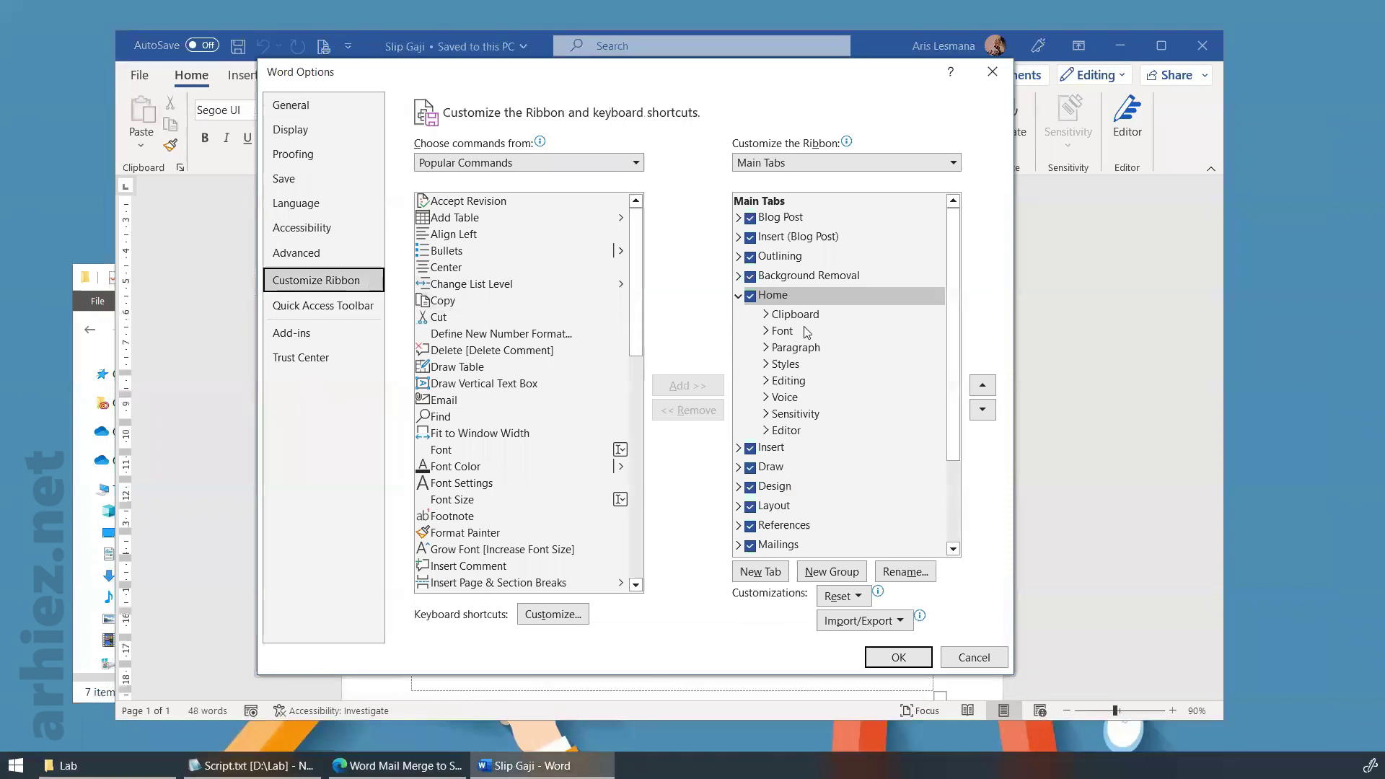
drag(956, 339, 957, 422)
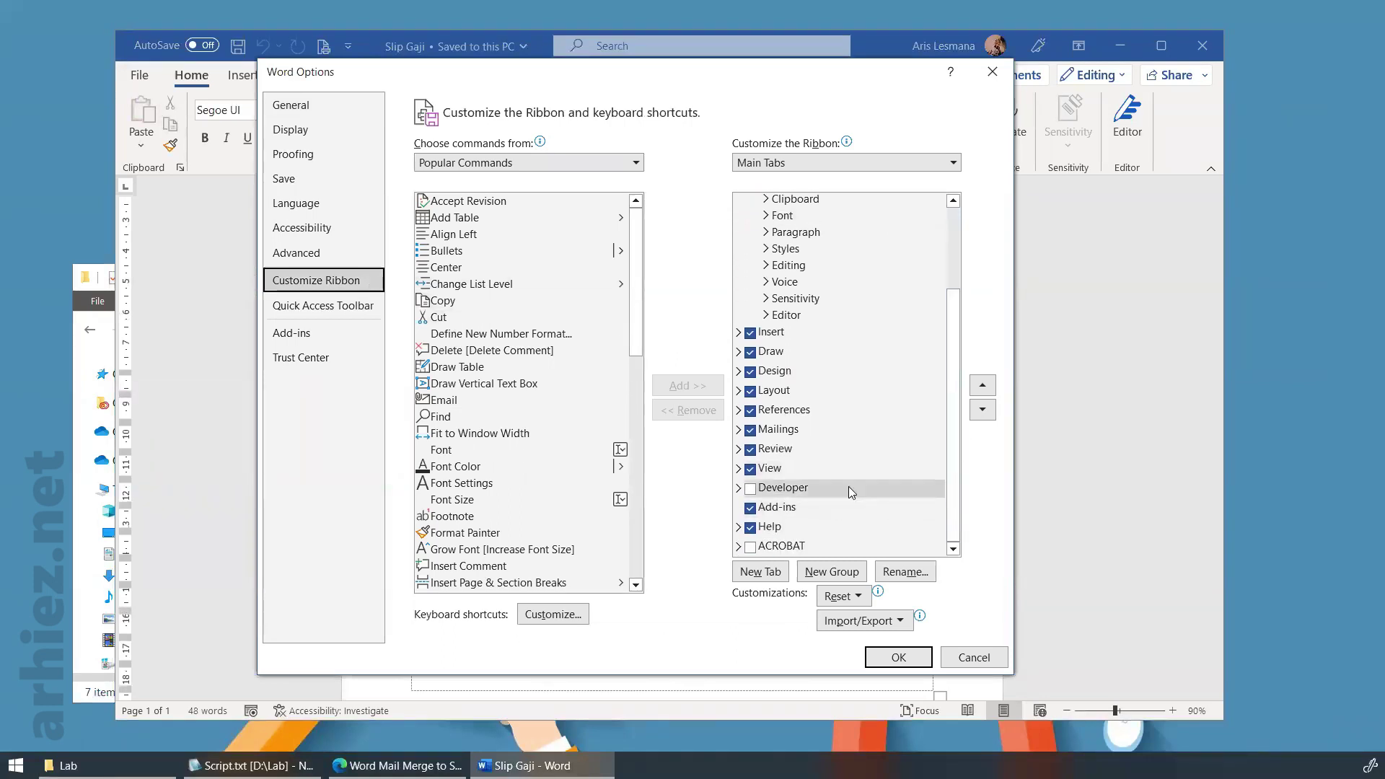
drag(714, 468, 848, 508)
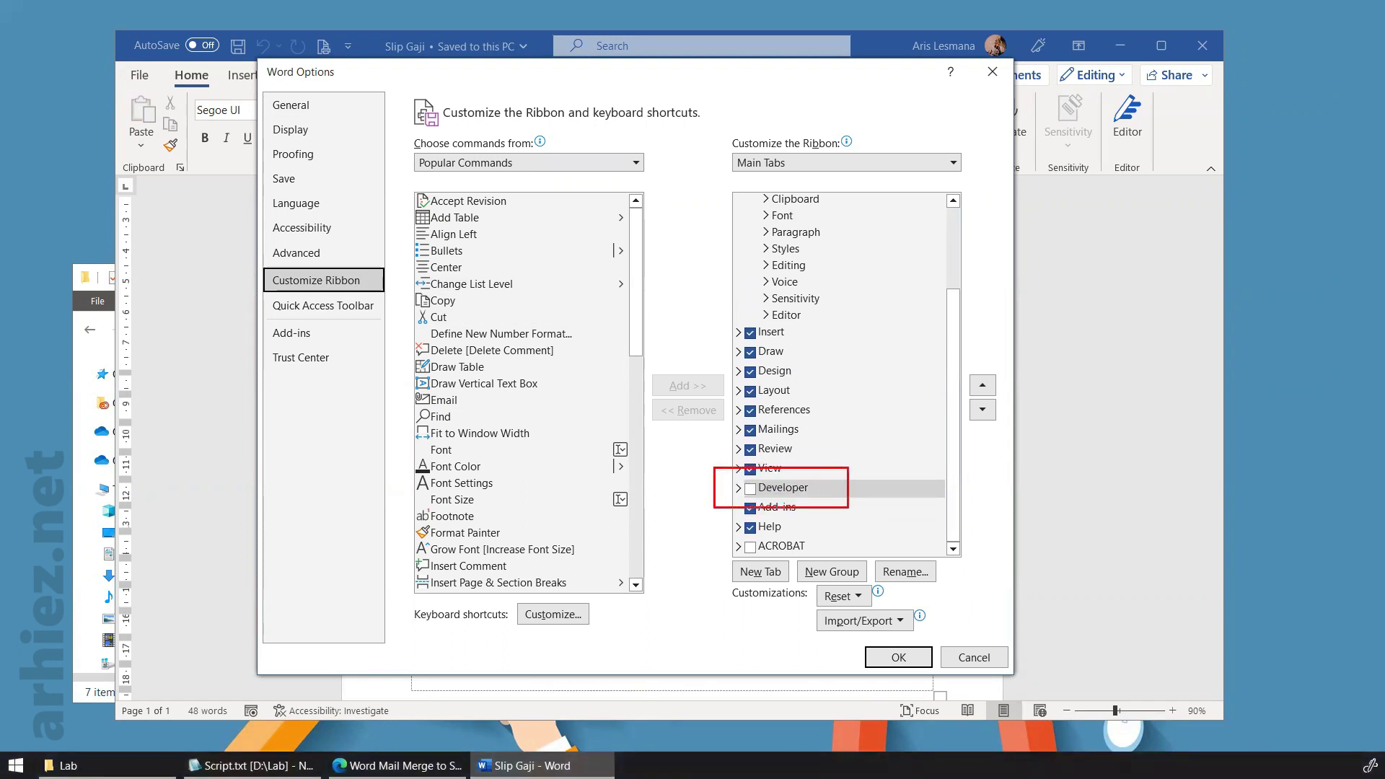
click(750, 489)
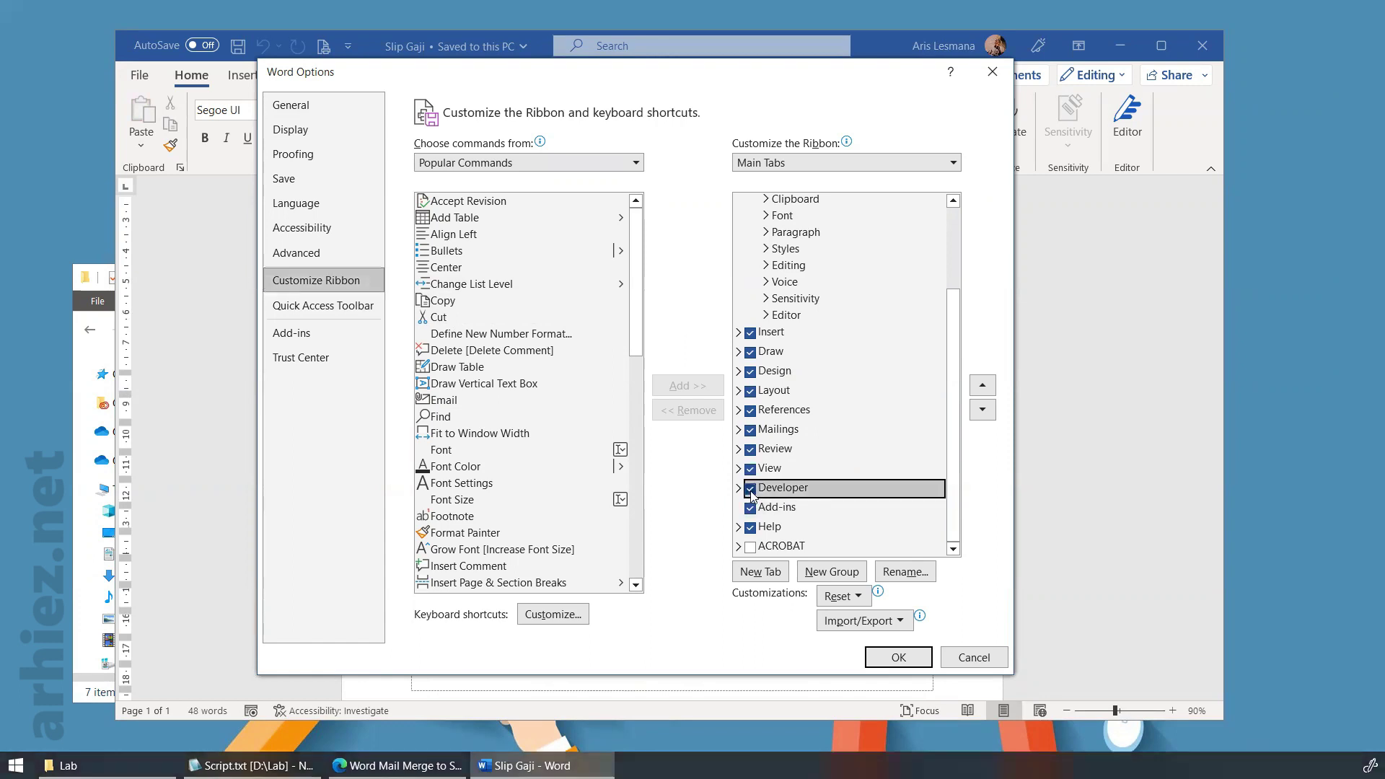
click(899, 658)
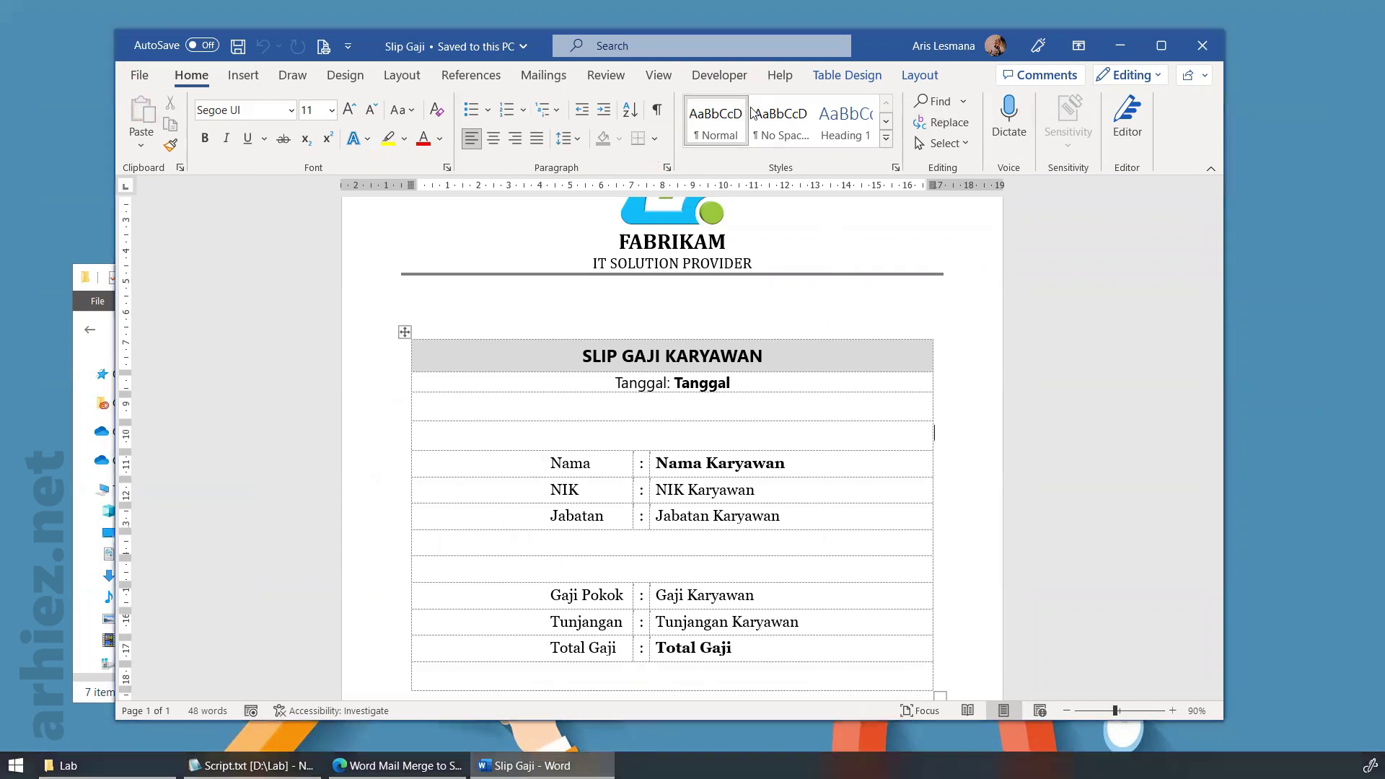
Open Visual Basic from the Developer tab and insert Module1 into Project (Slip Gaji)
click(719, 75)
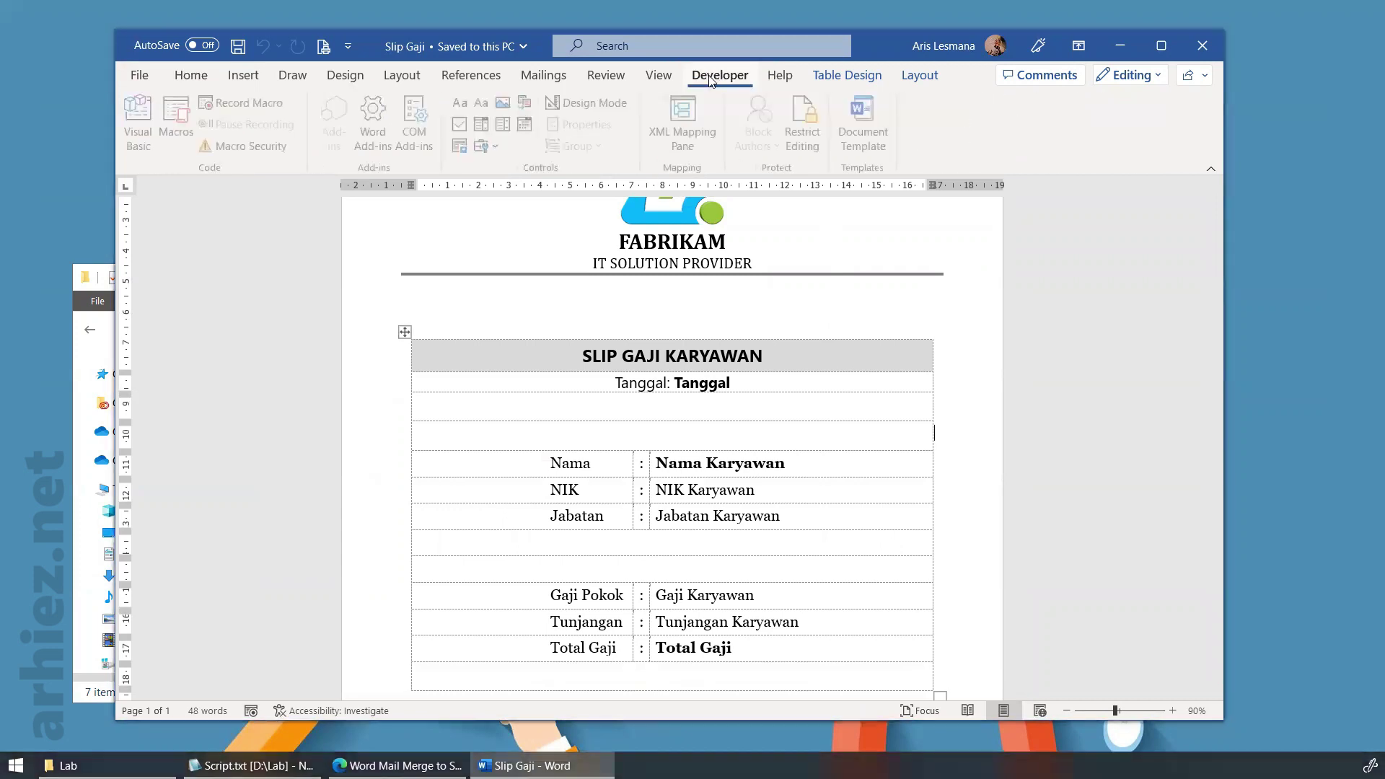
click(234, 318)
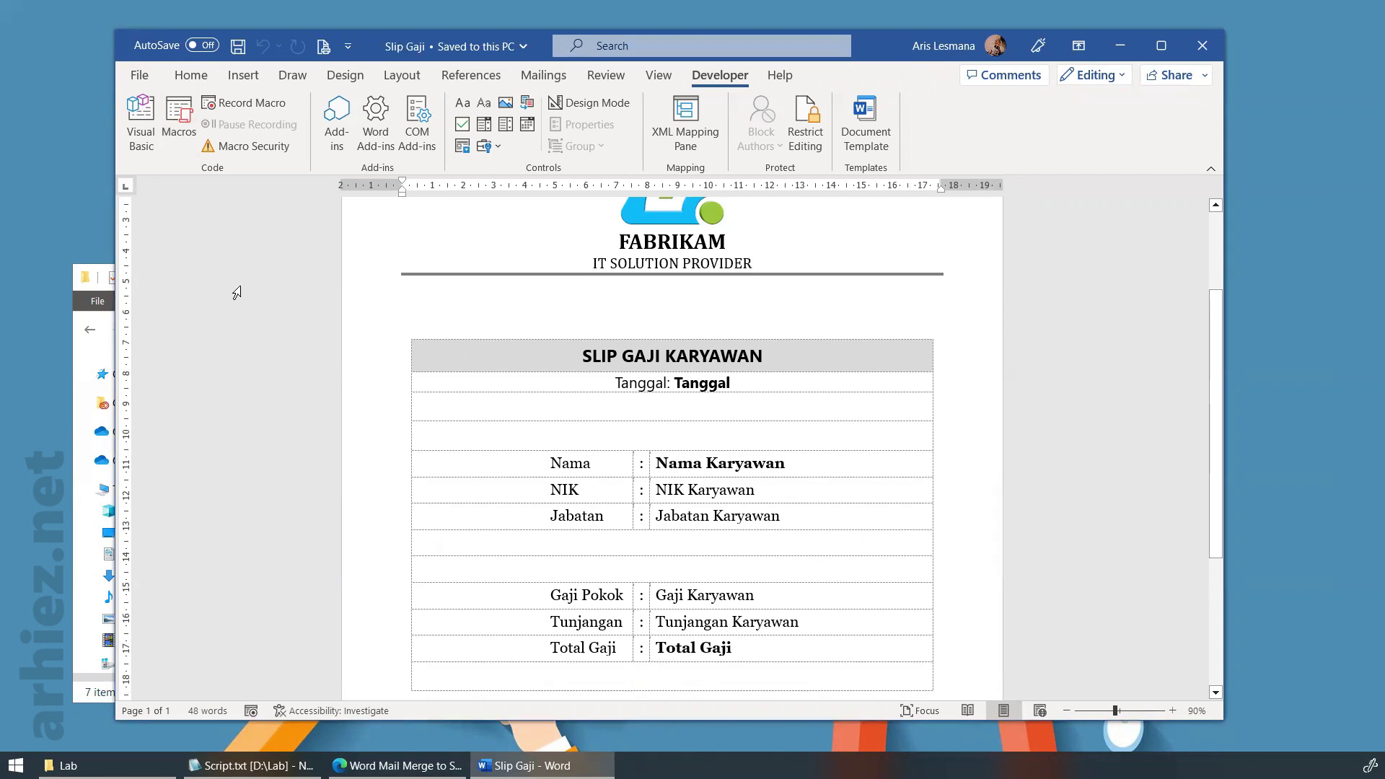
drag(105, 81, 227, 281)
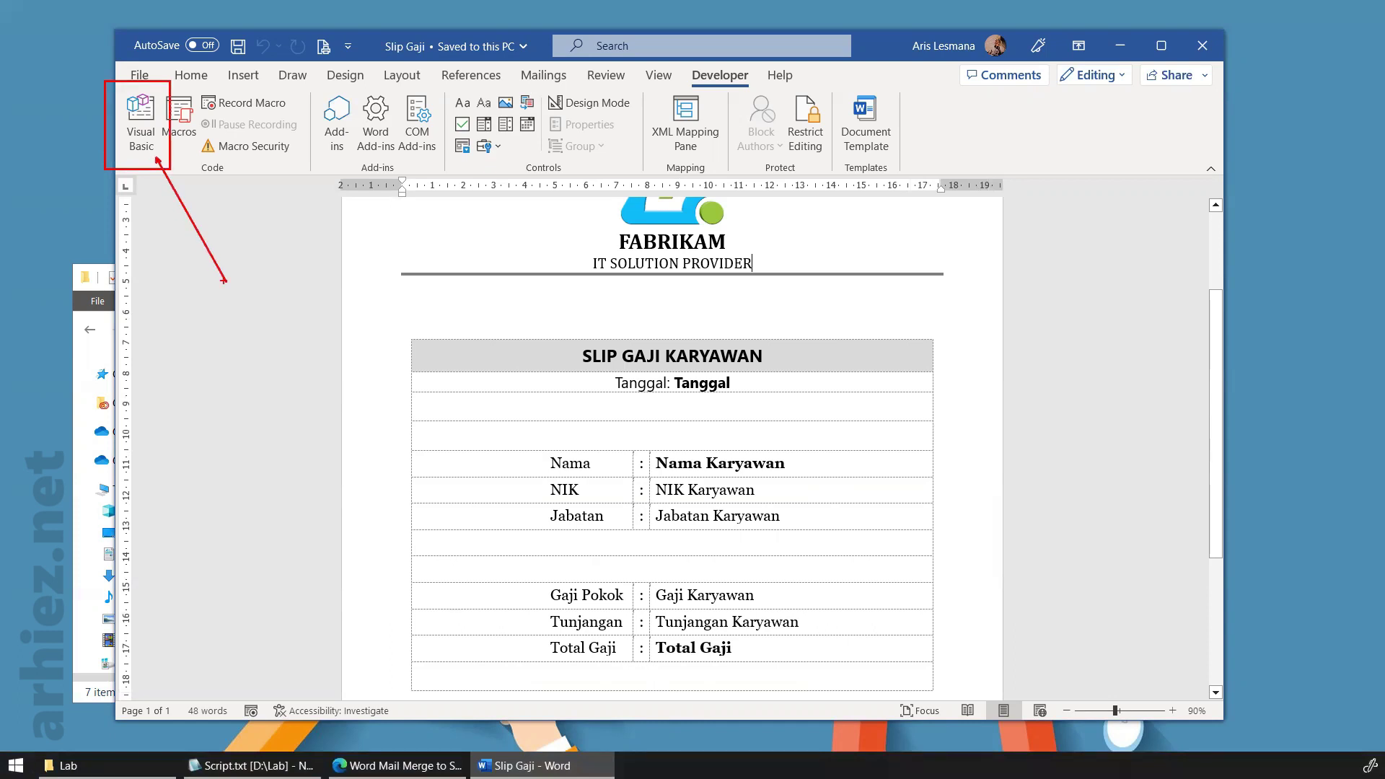
key(Escape)
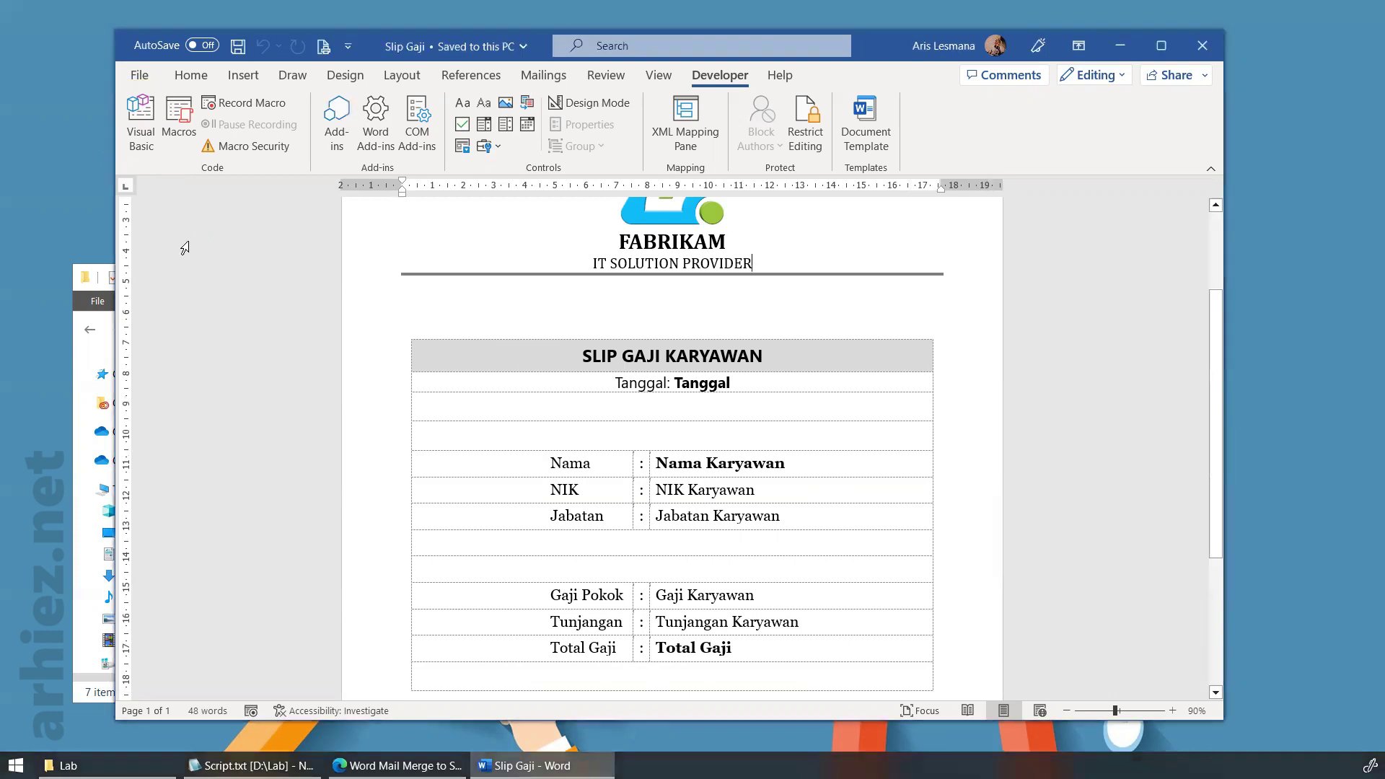
click(143, 131)
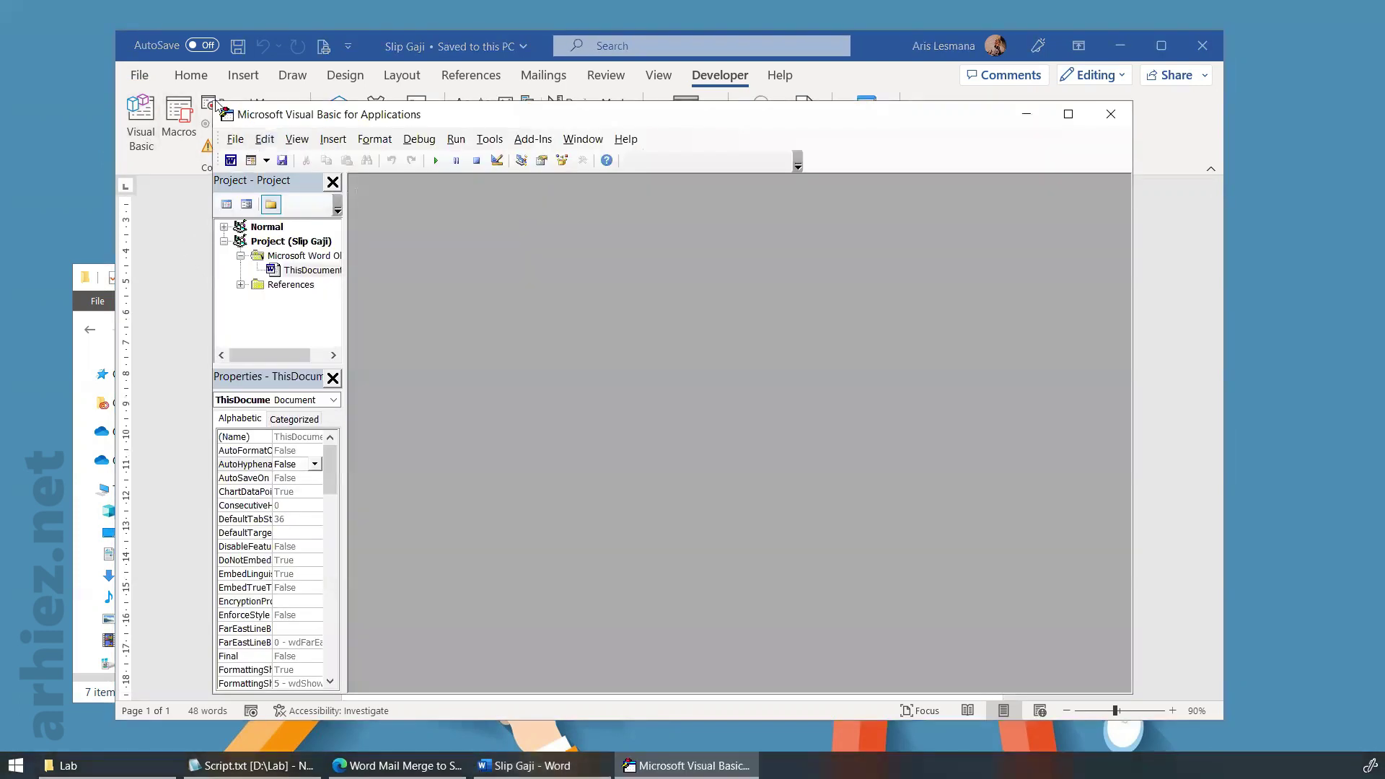
drag(215, 106, 113, 43)
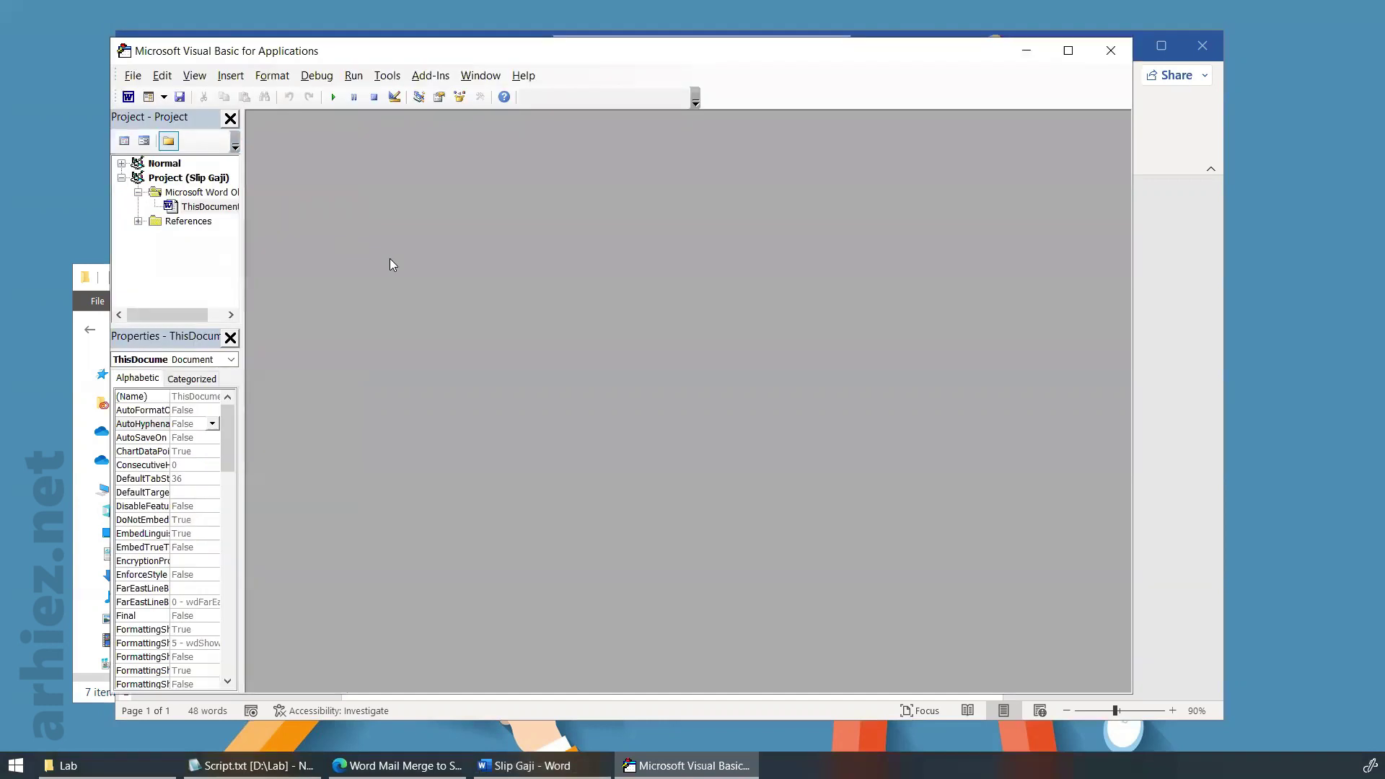
drag(245, 266, 321, 276)
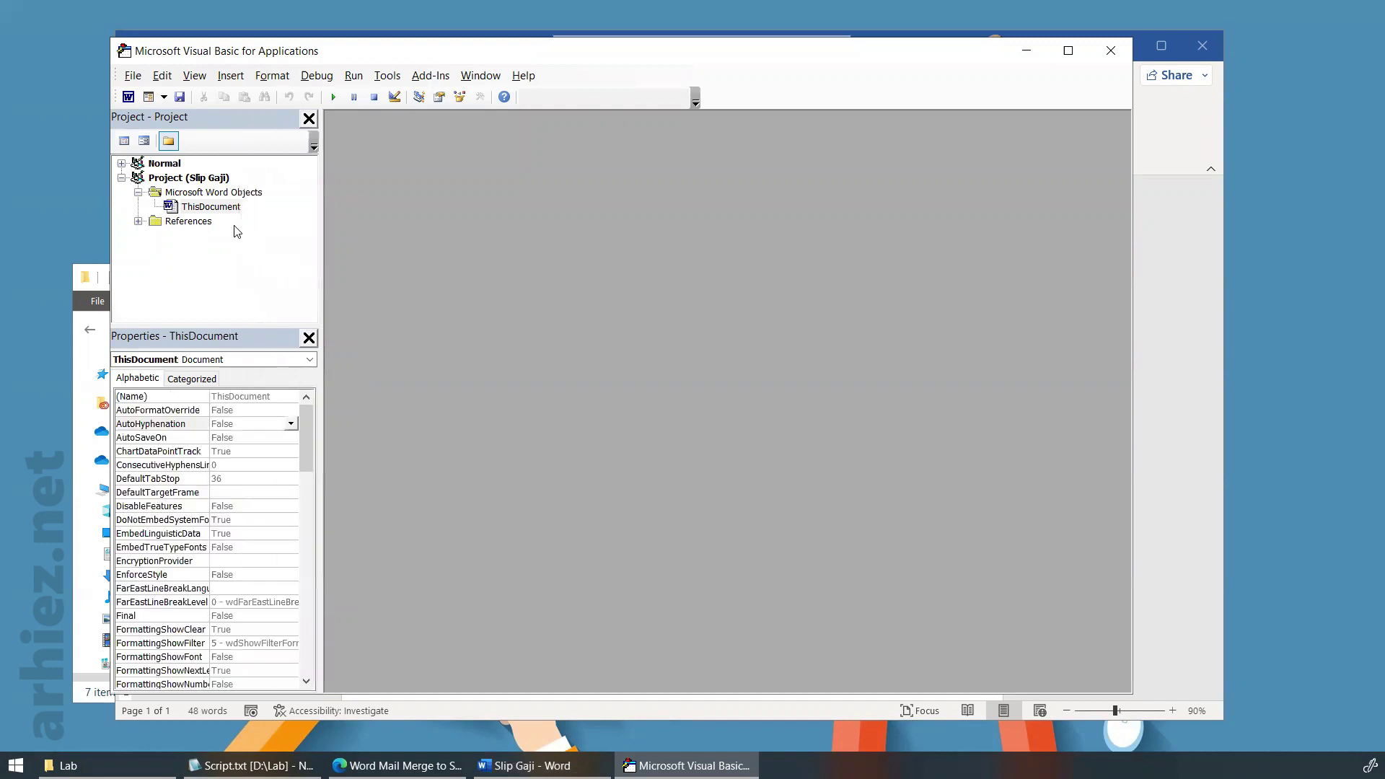
click(189, 178)
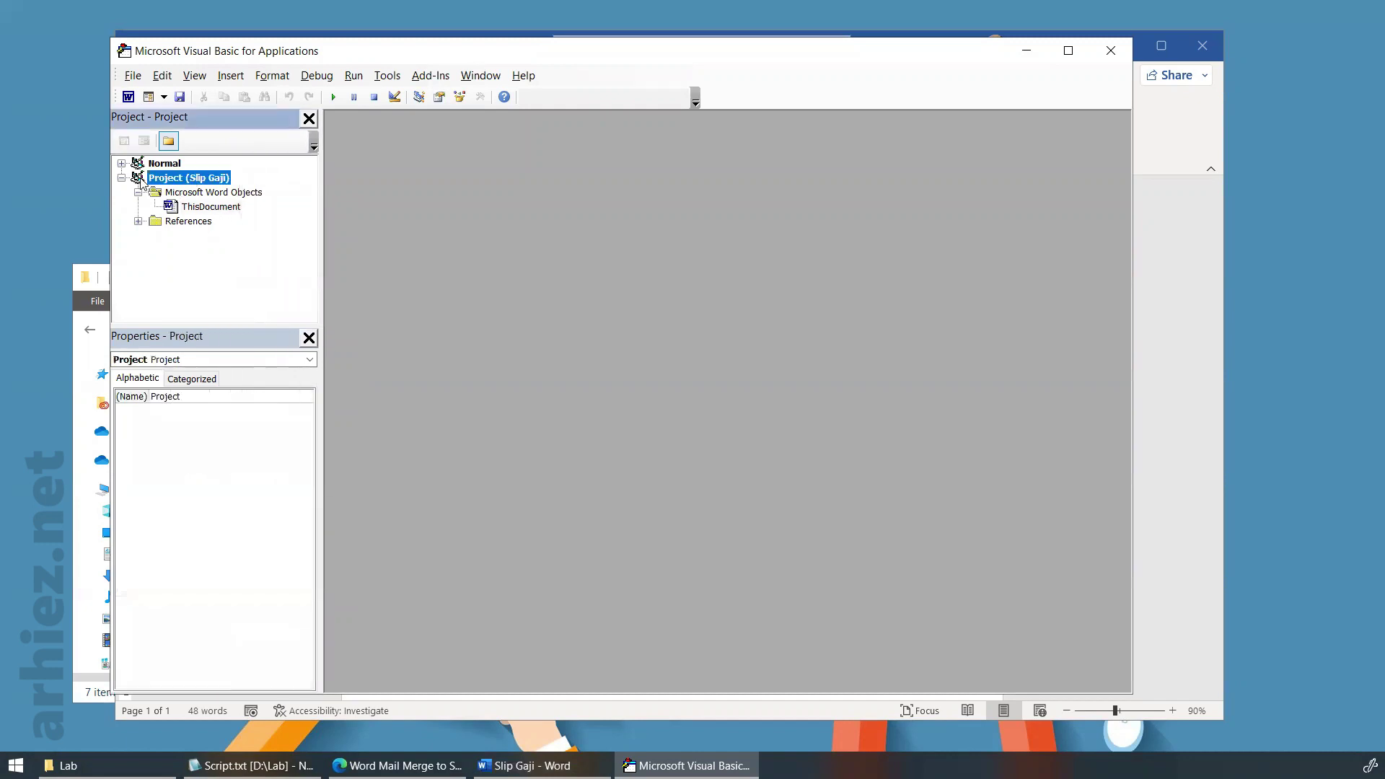
right_click(203, 182)
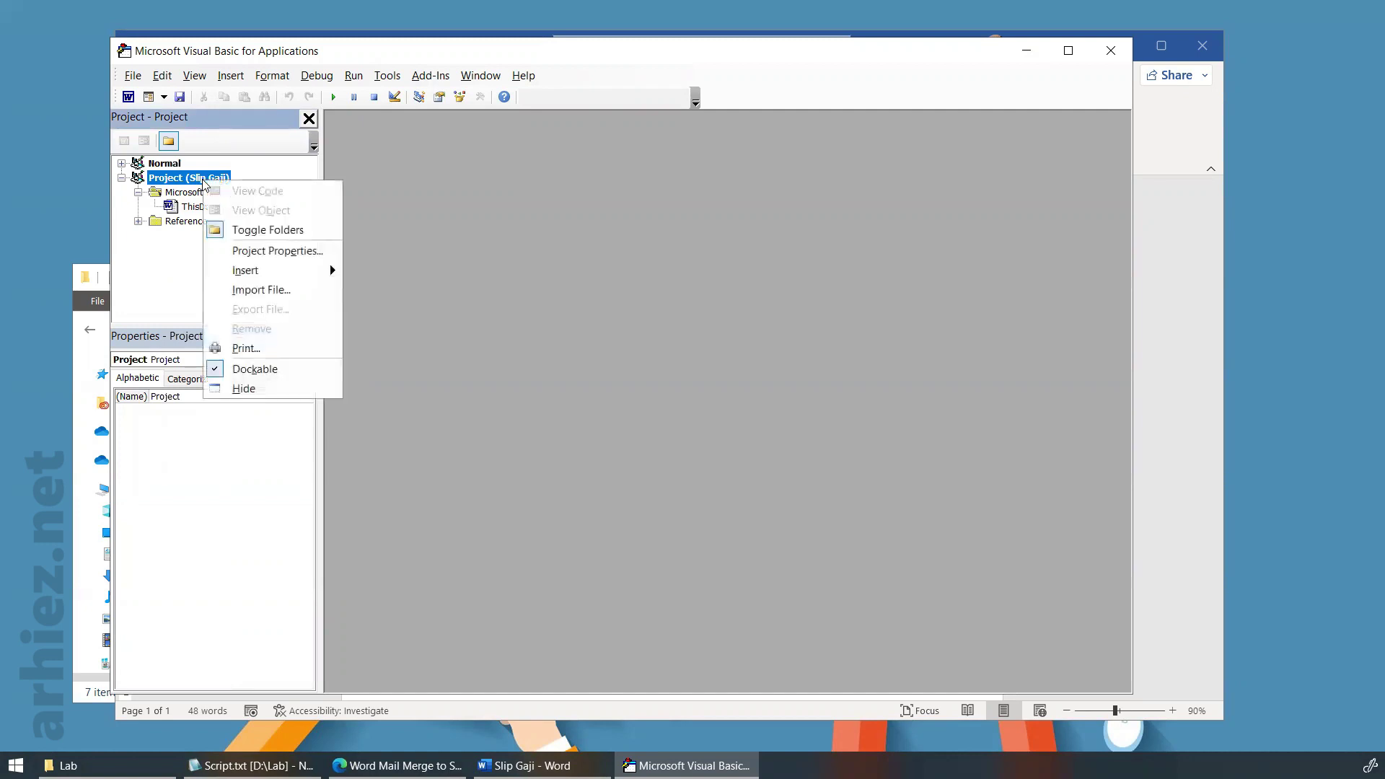
mouse_move(245, 270)
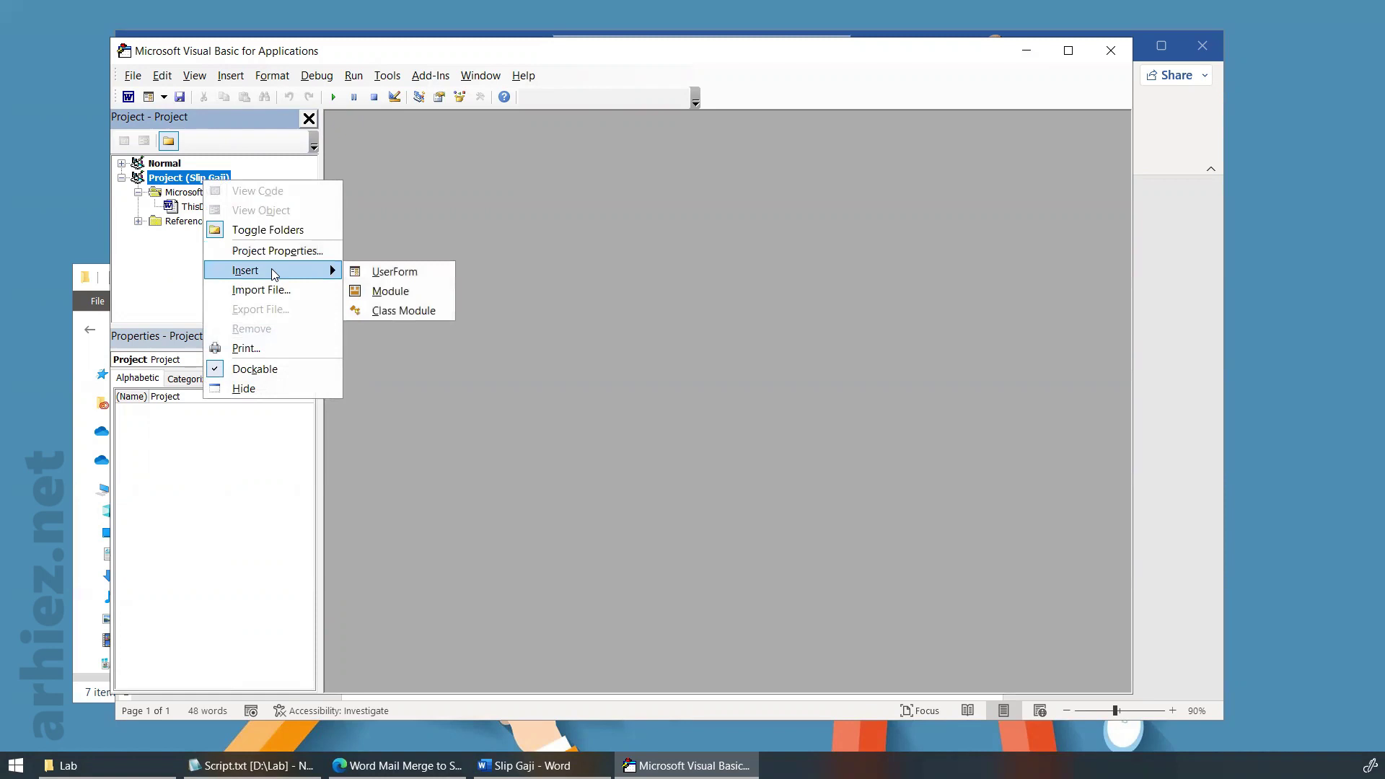
click(426, 295)
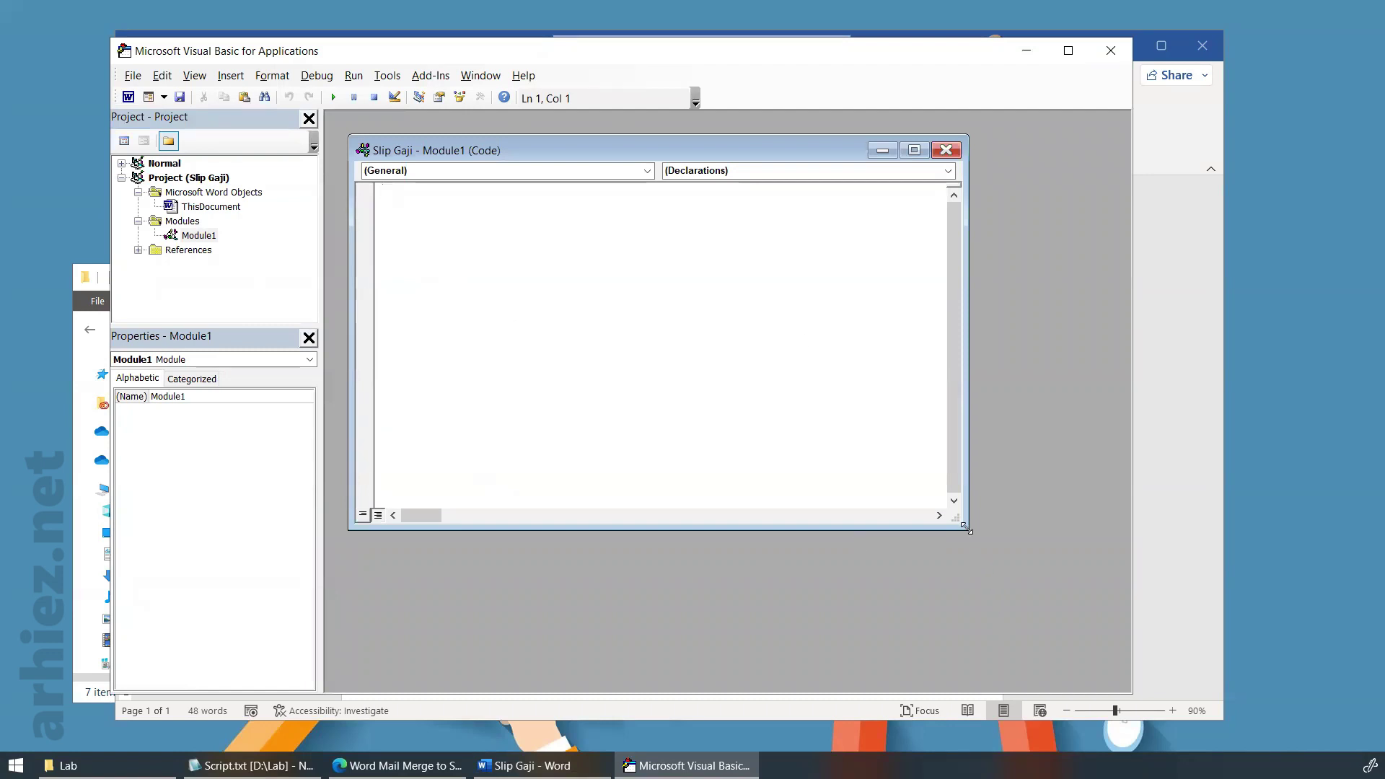
Paste the full Script.txt MailMerge2PDF code into Module1, then close the VBA editor
drag(966, 530, 1029, 589)
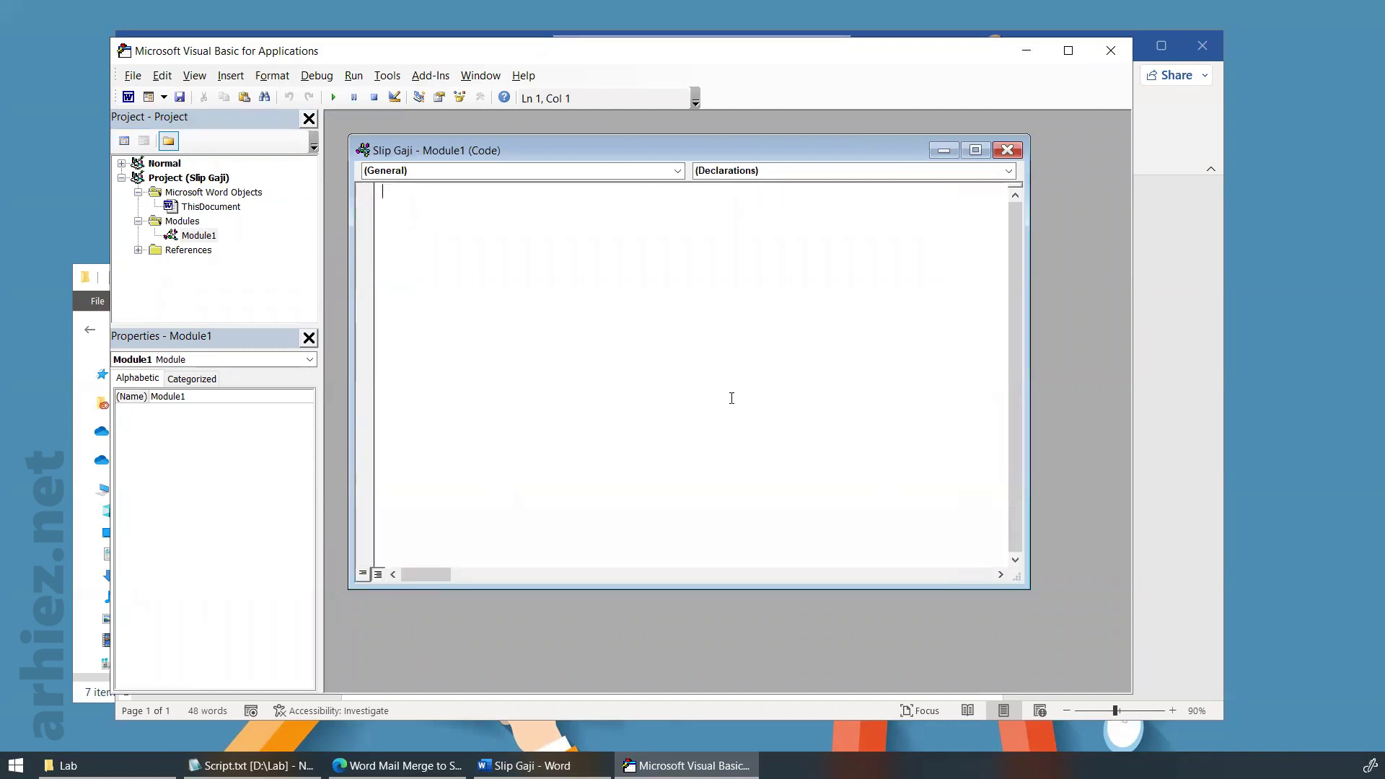
click(253, 765)
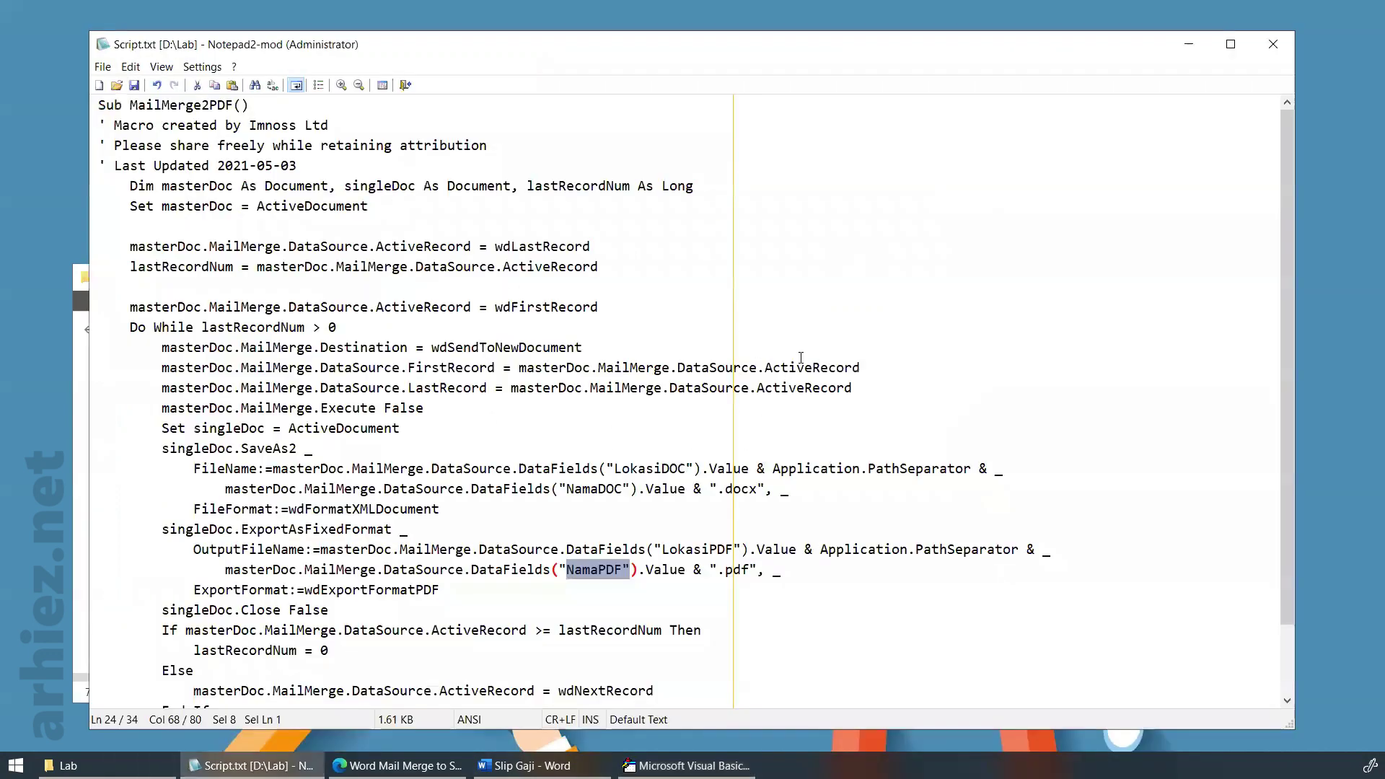
click(801, 356)
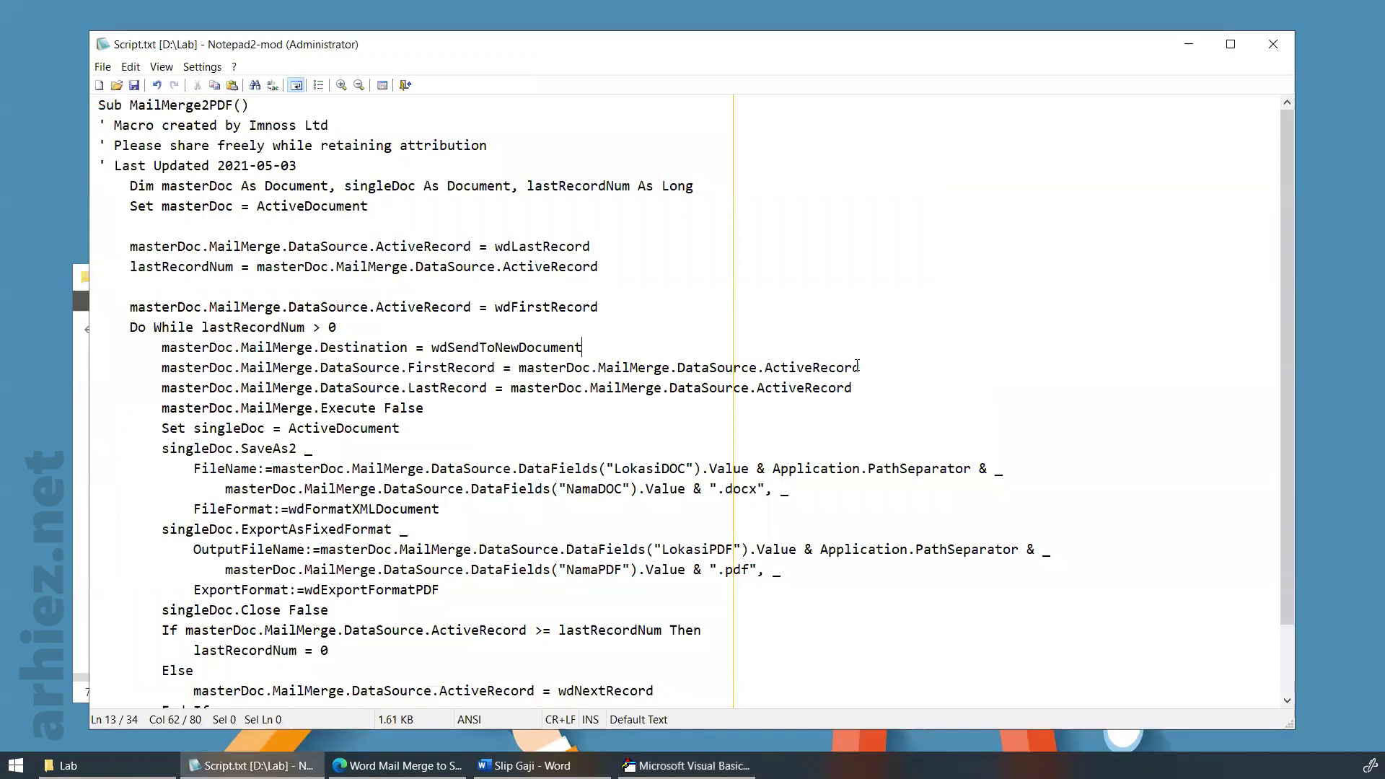
key(ctrl+a)
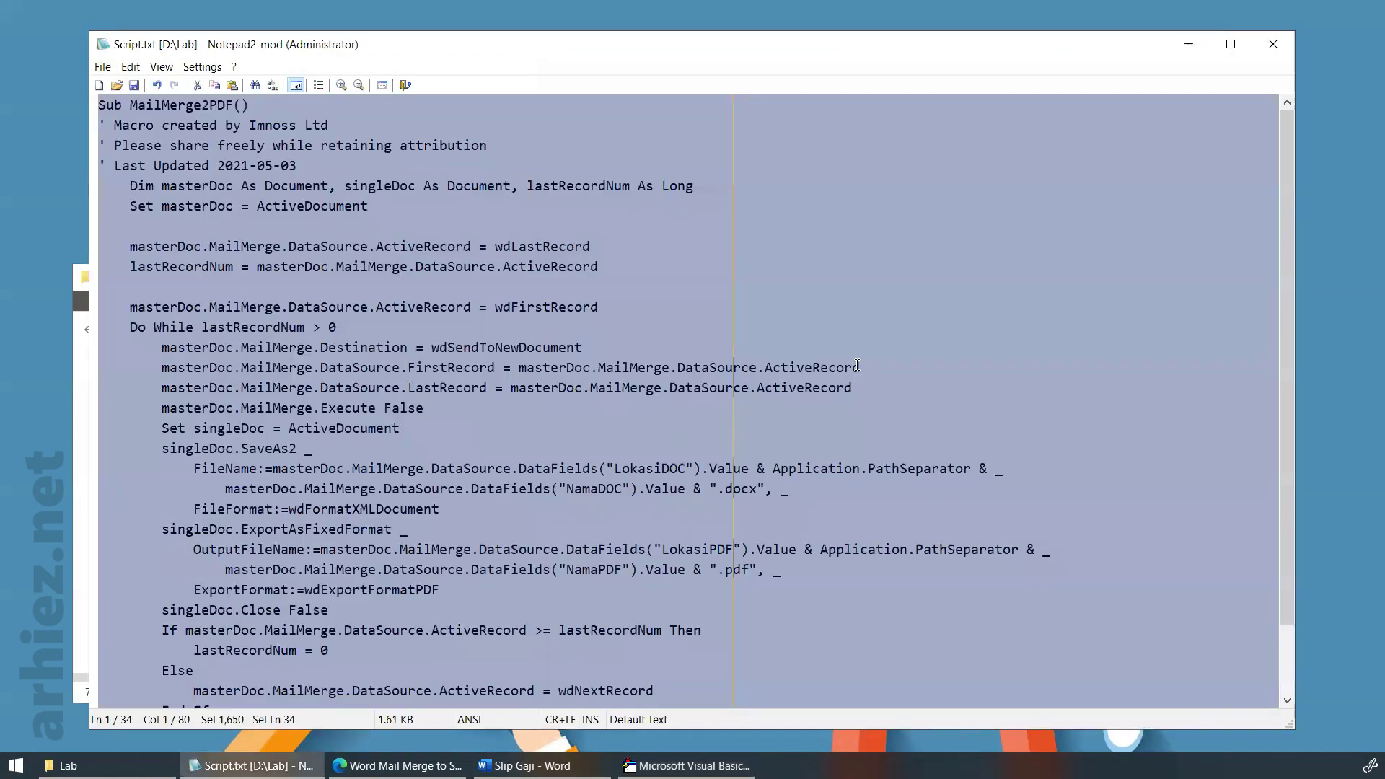
click(1187, 45)
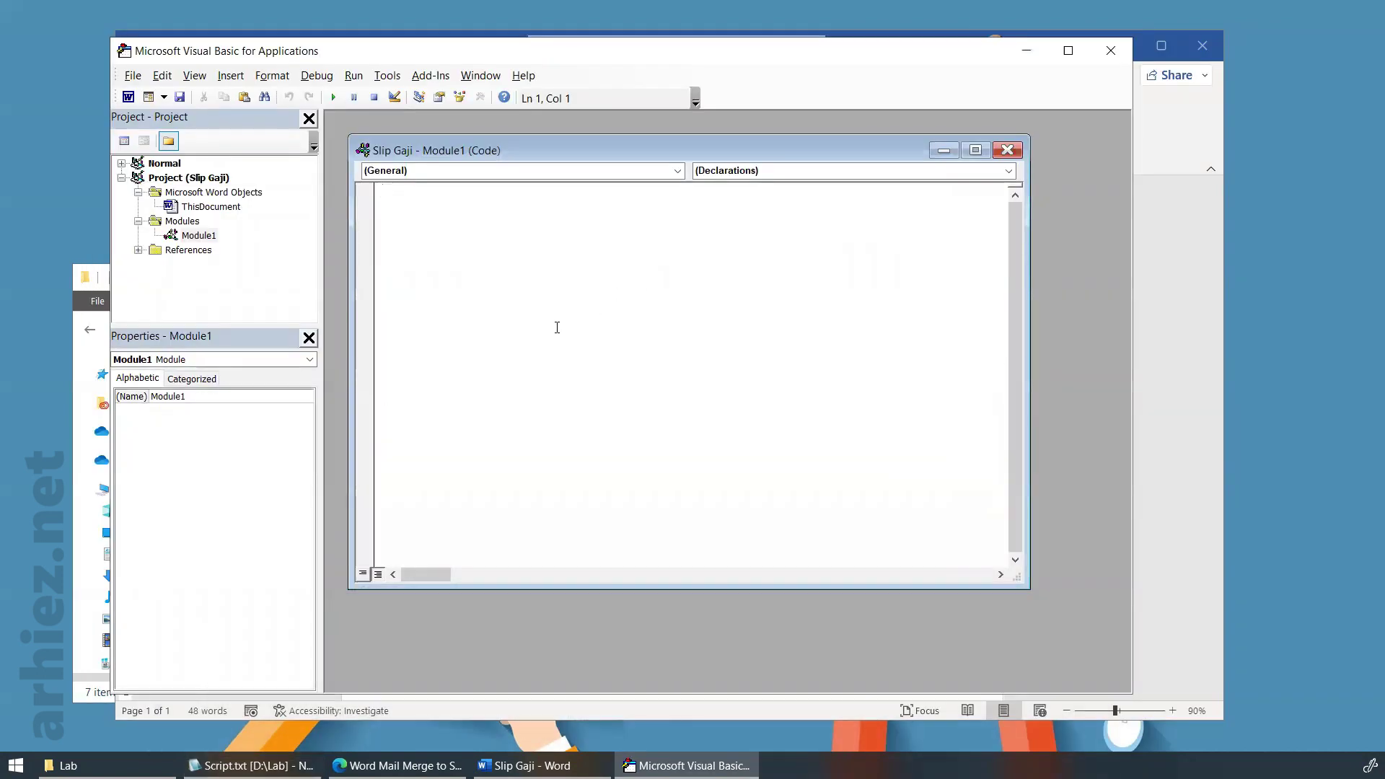
key(ctrl+v)
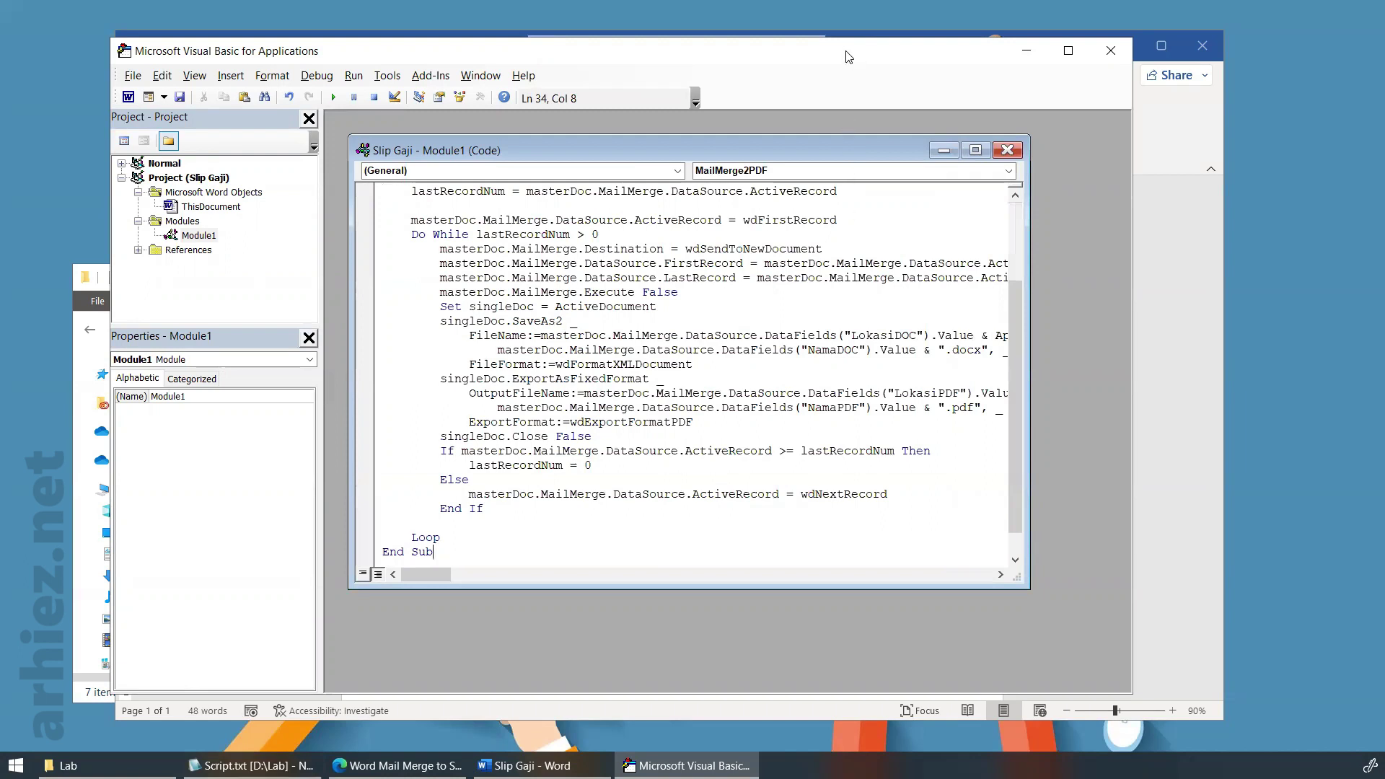
drag(851, 58, 801, 34)
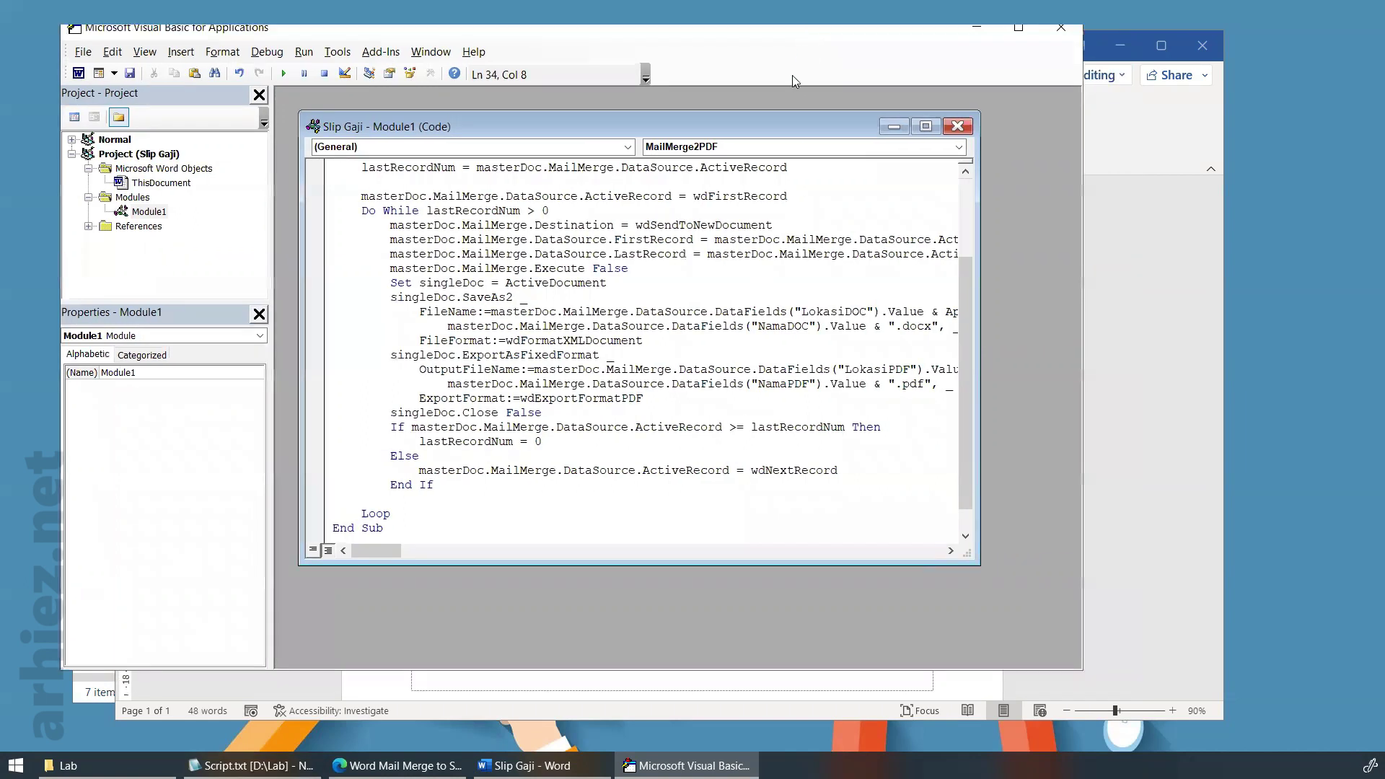
click(1068, 37)
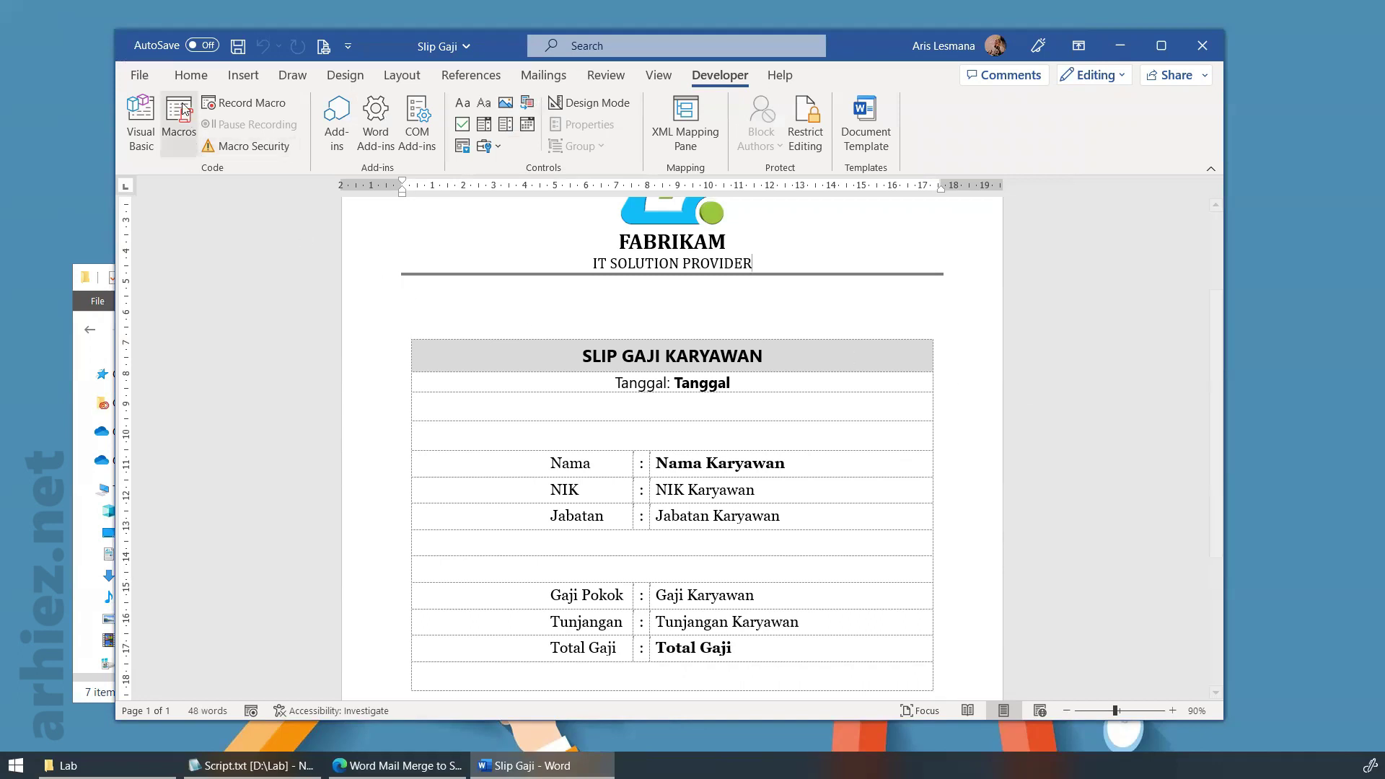
Save Slip Gaji with F12 as a Word Macro-Enabled Document in D:\Lab
click(140, 75)
click(140, 84)
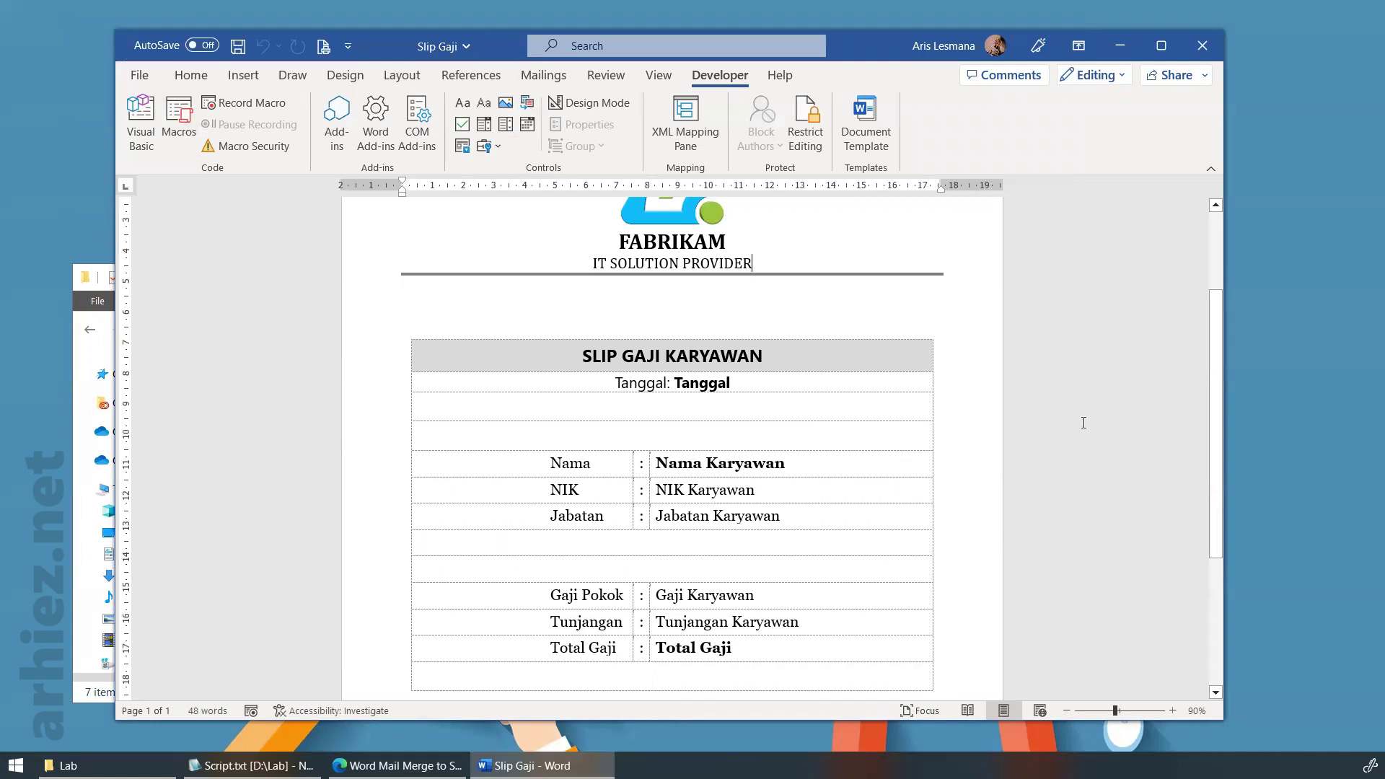
key(F12)
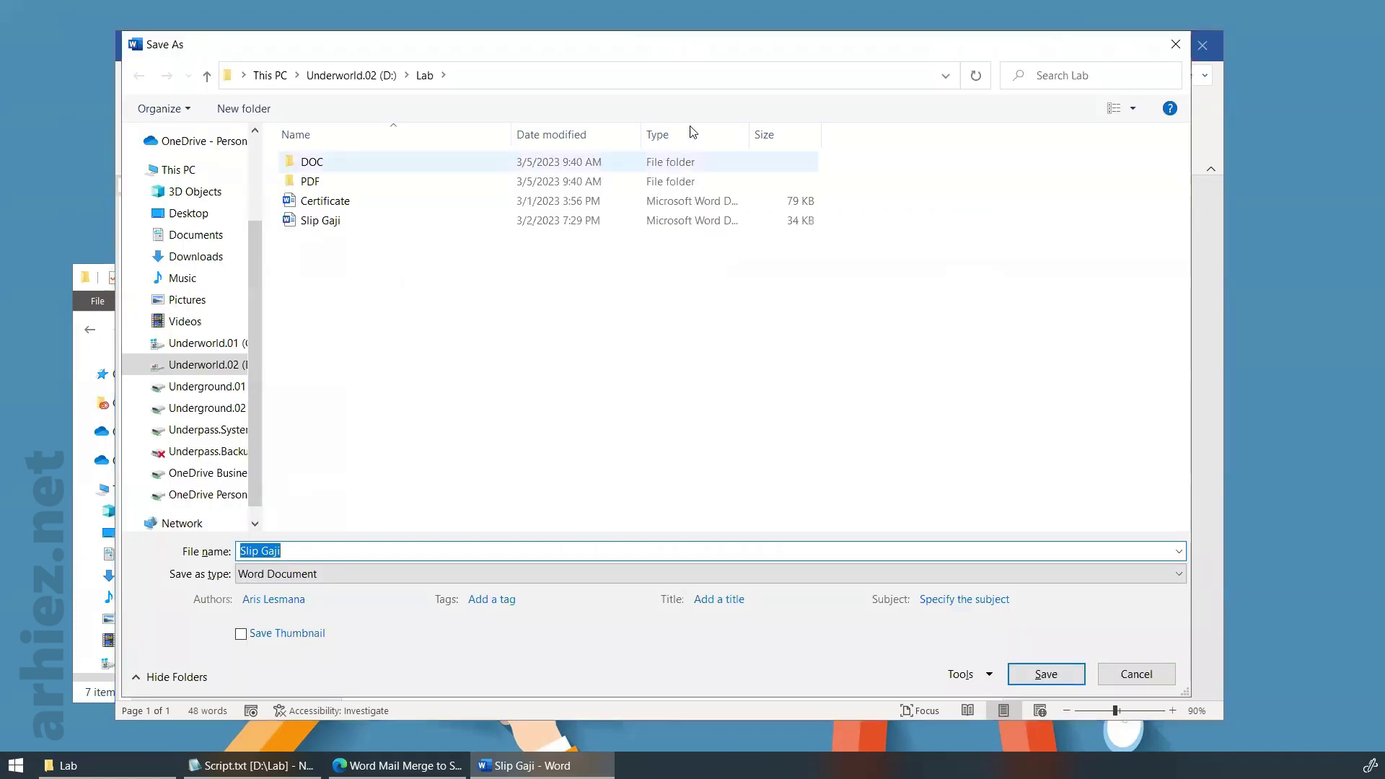
drag(569, 44, 548, 26)
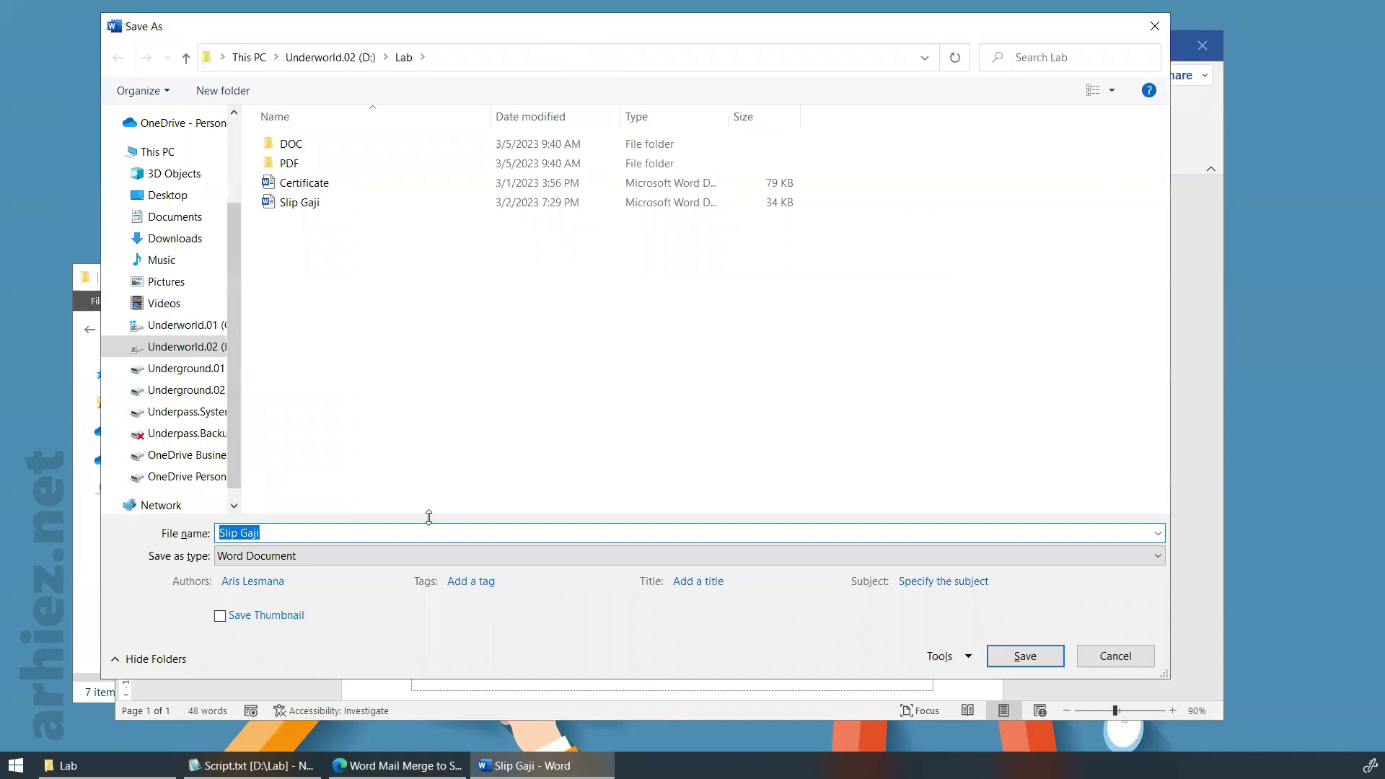
click(321, 563)
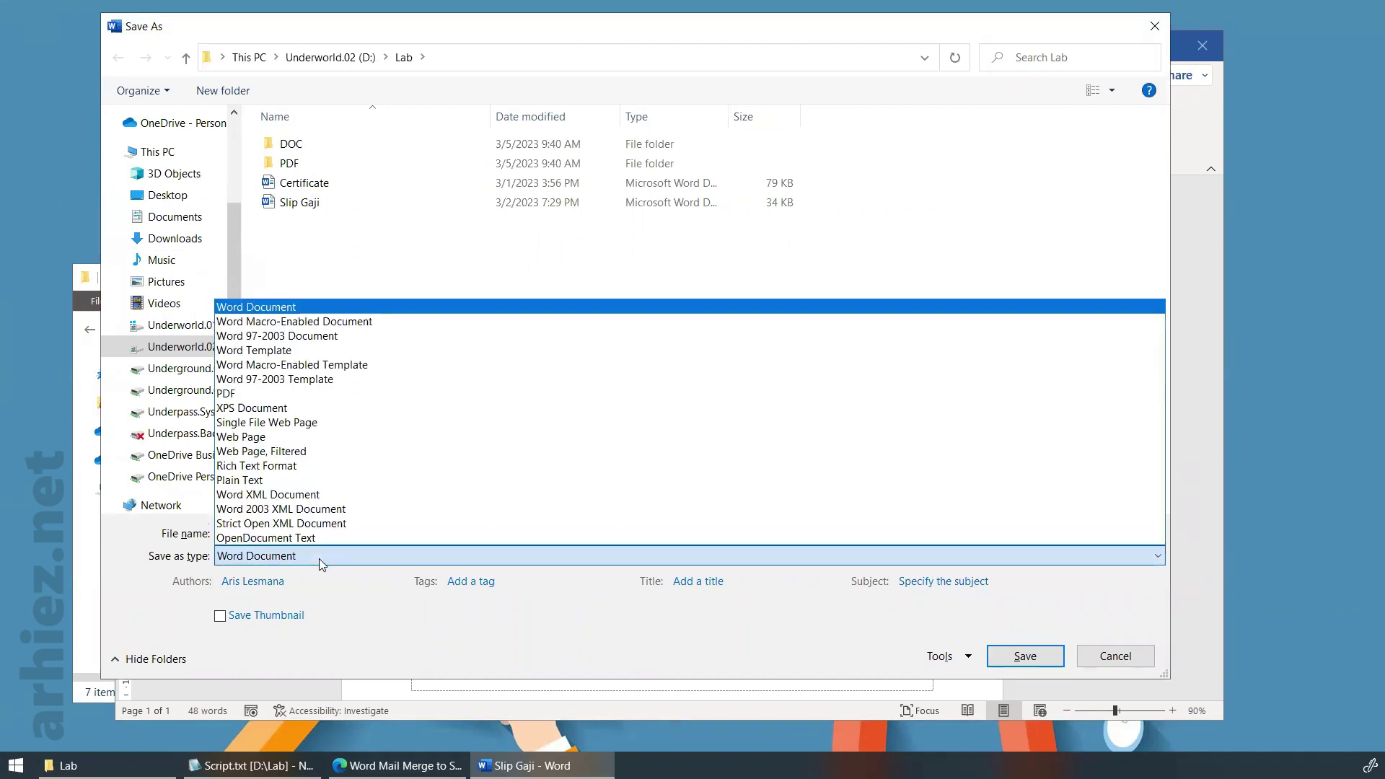
click(312, 322)
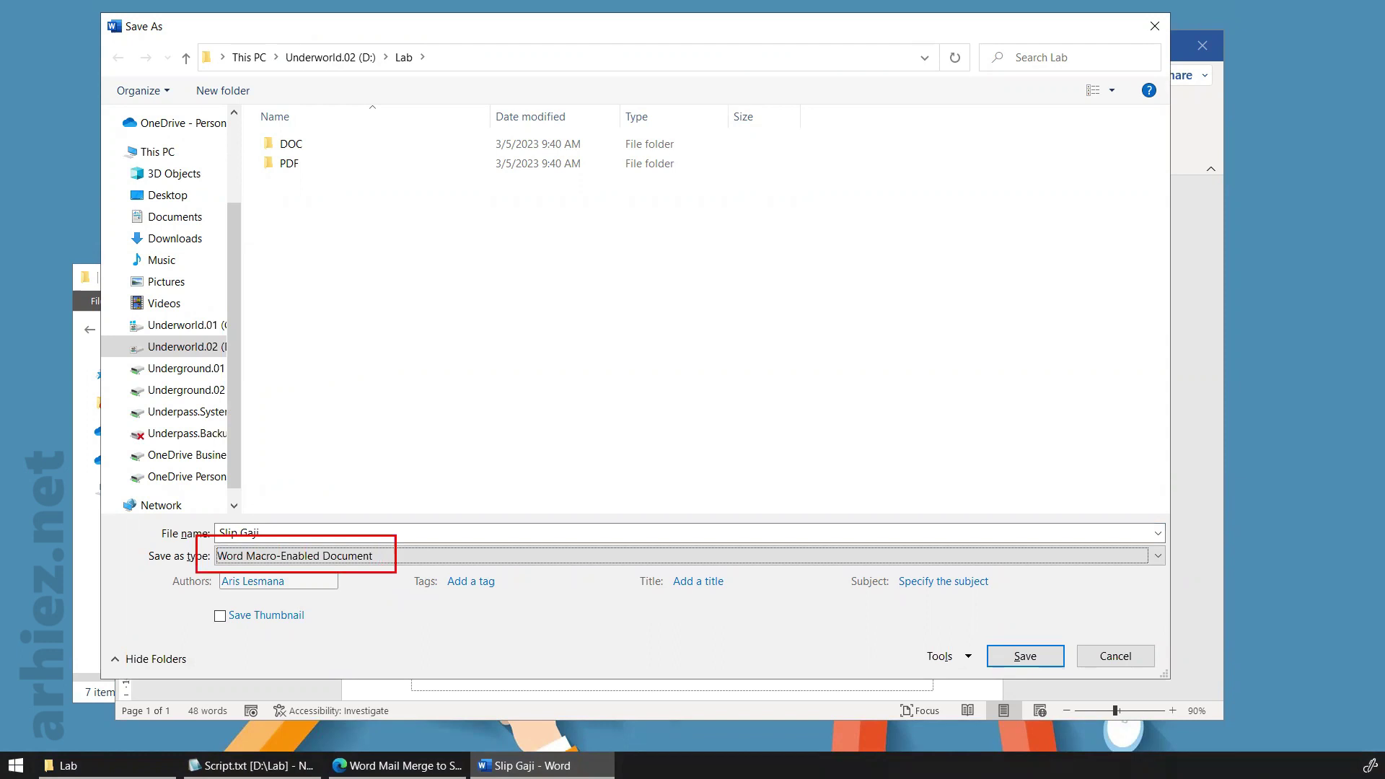
click(1027, 658)
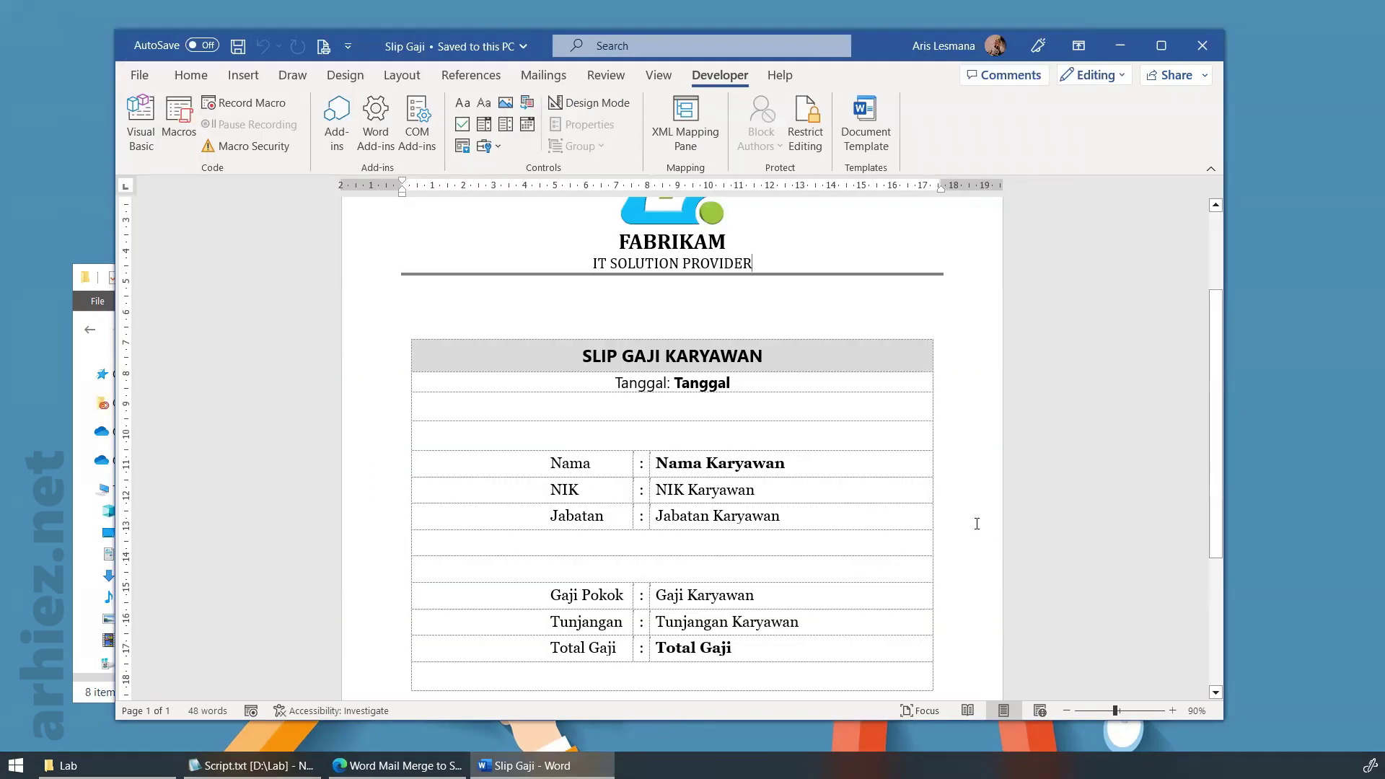
click(101, 766)
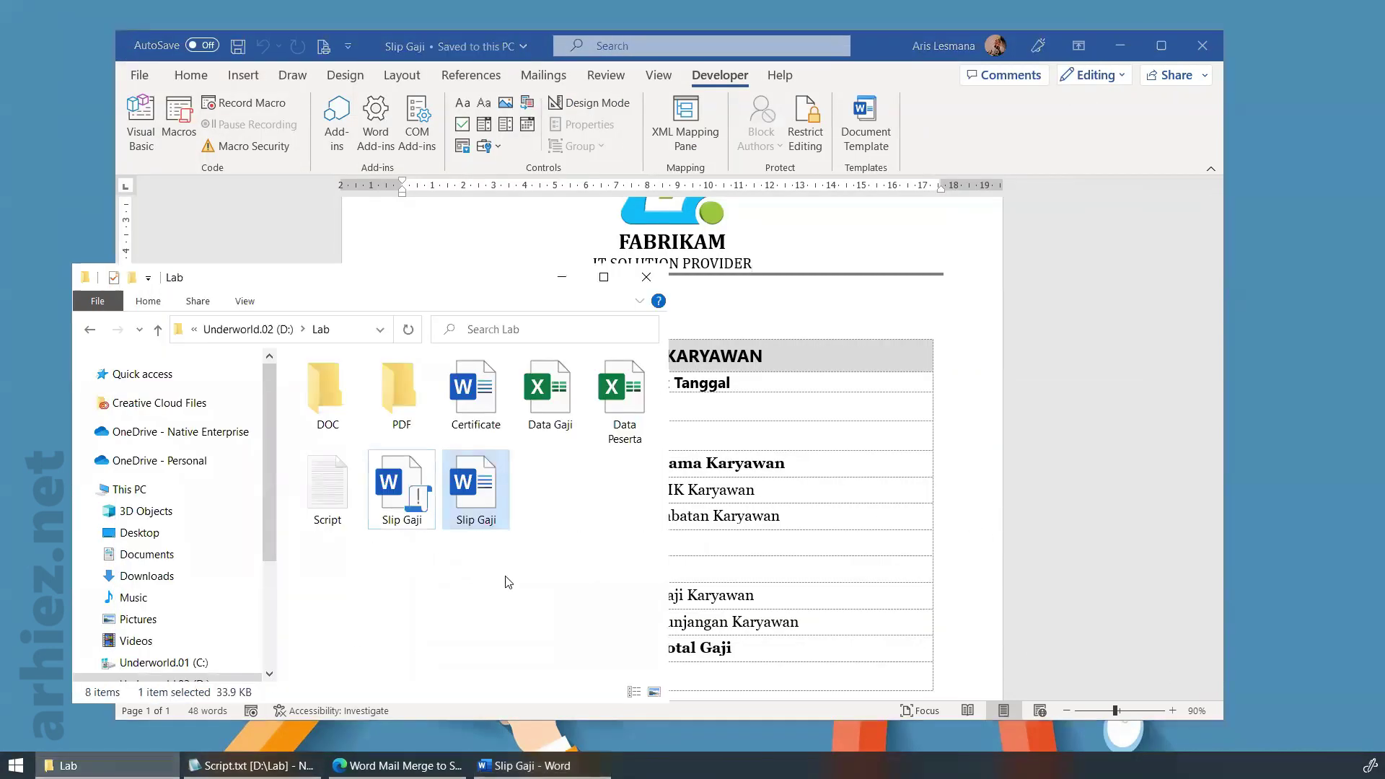
click(402, 498)
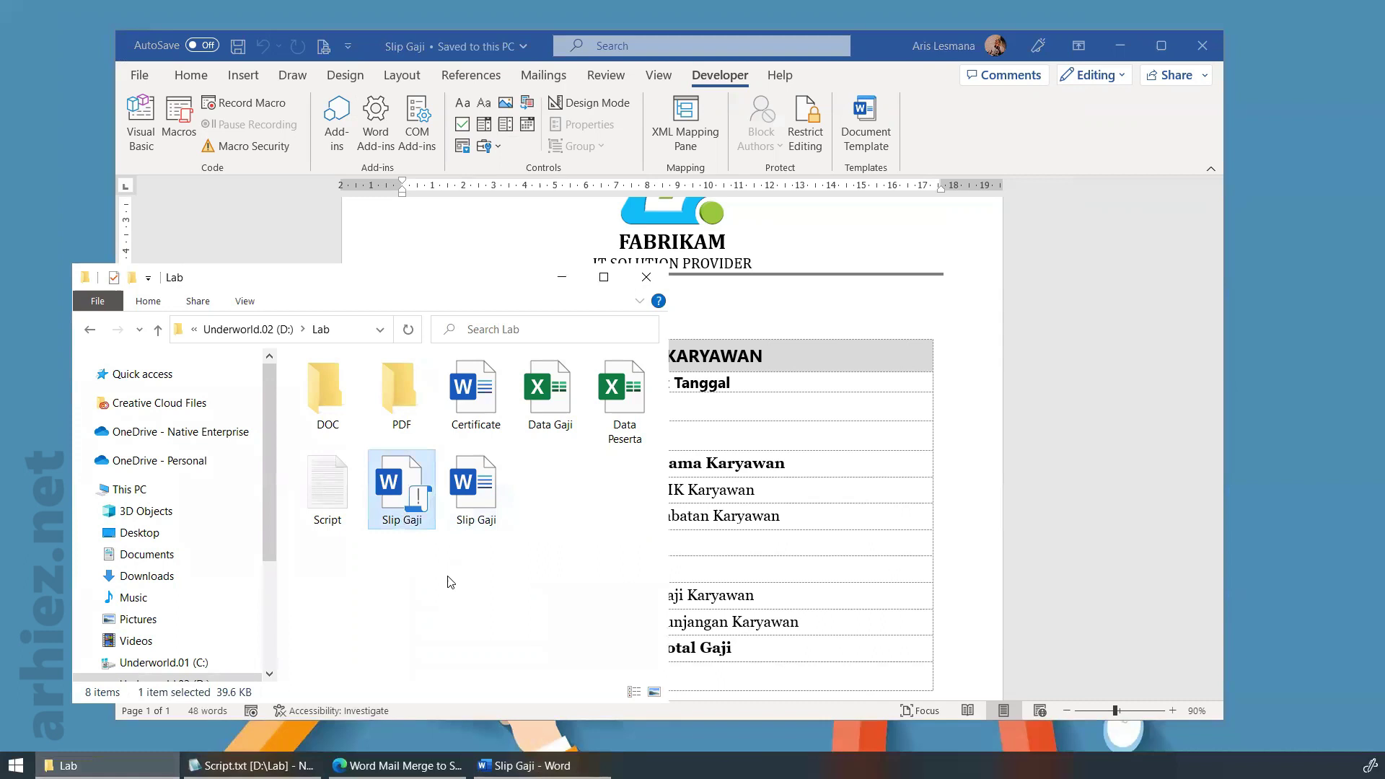
click(562, 277)
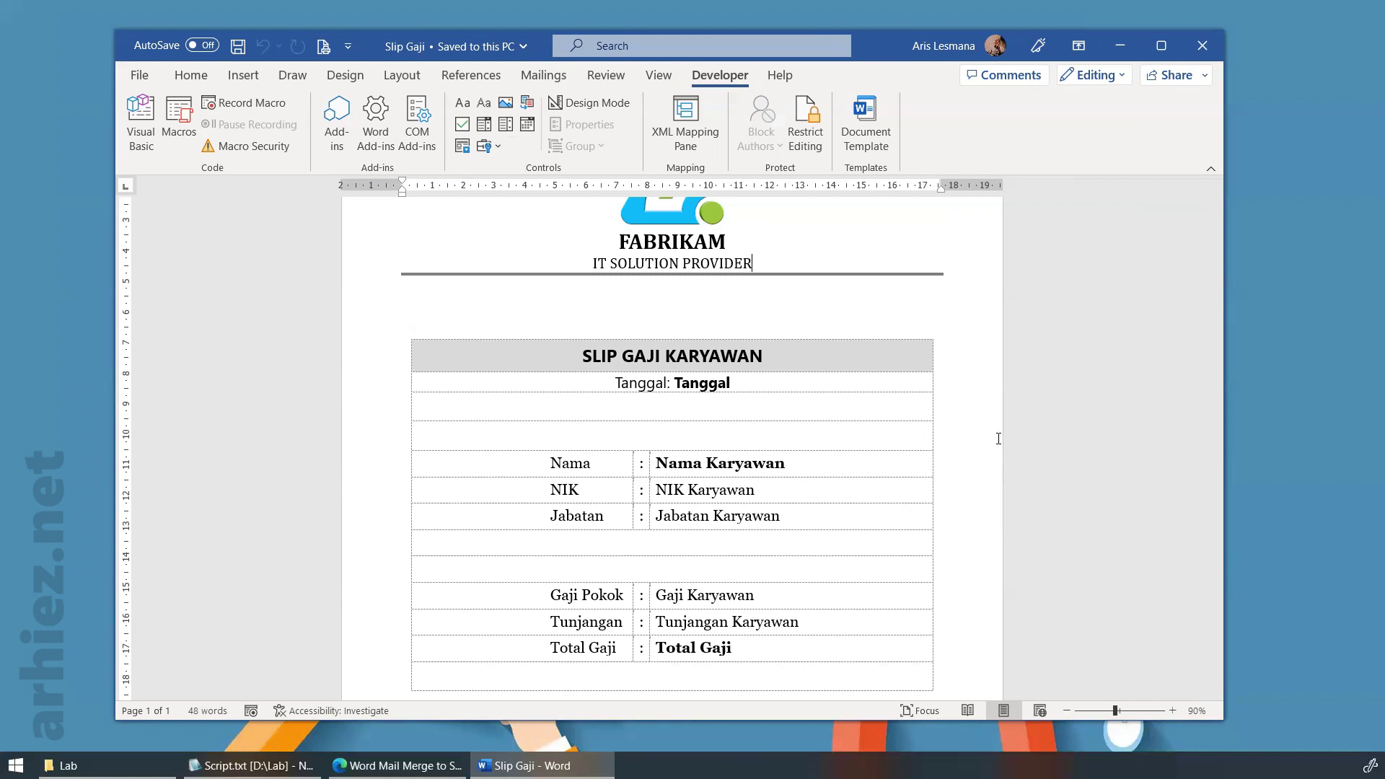
Attach Sheet1$ of D:\Lab\Data Gaji as the existing recipient list
mouse_move(759, 401)
click(759, 378)
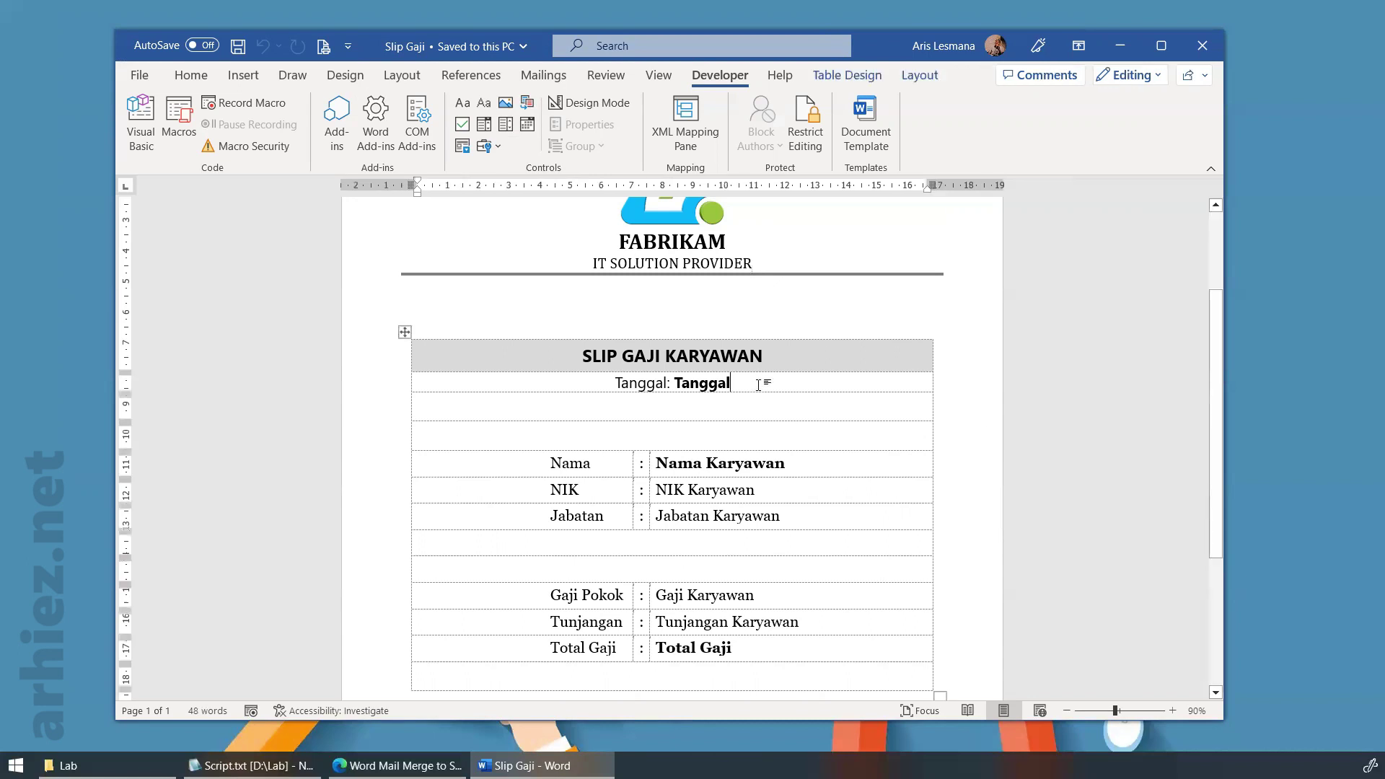
click(546, 75)
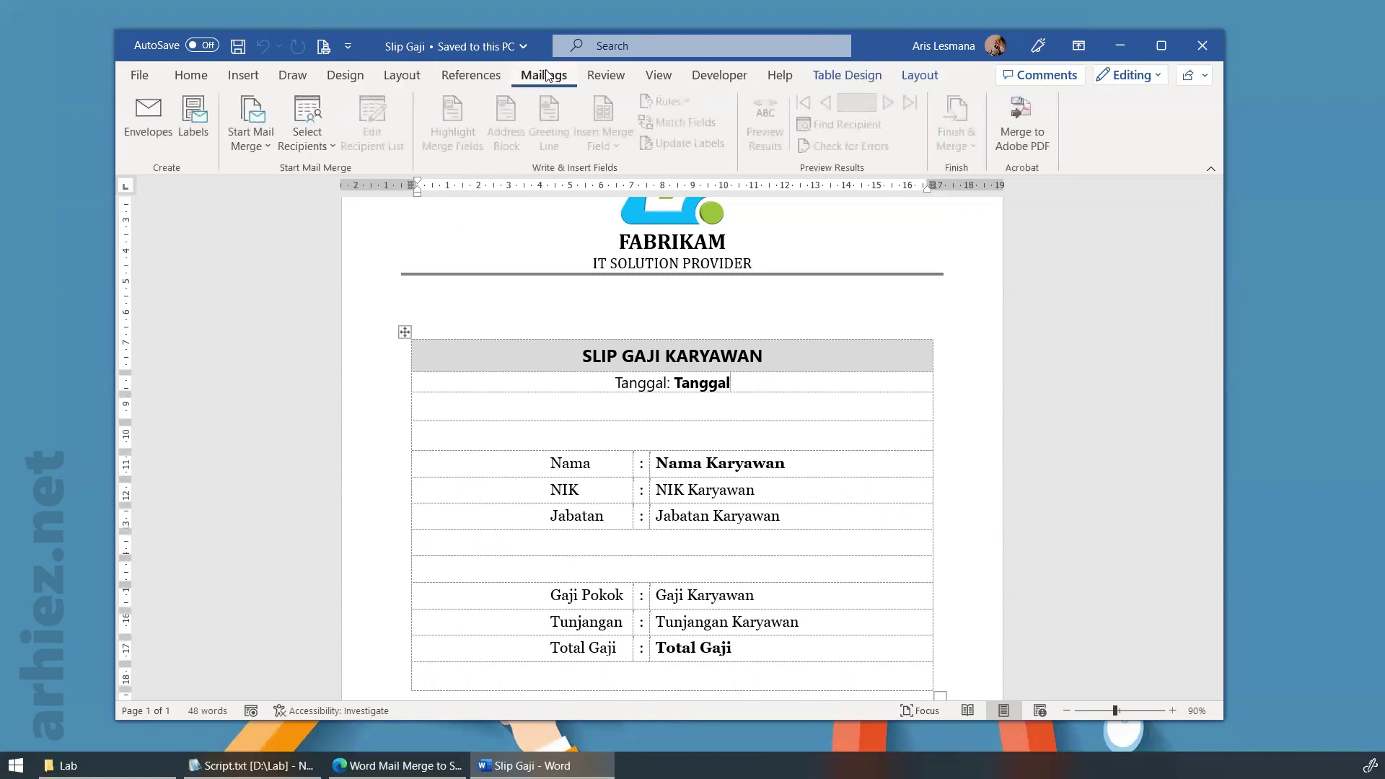
click(318, 148)
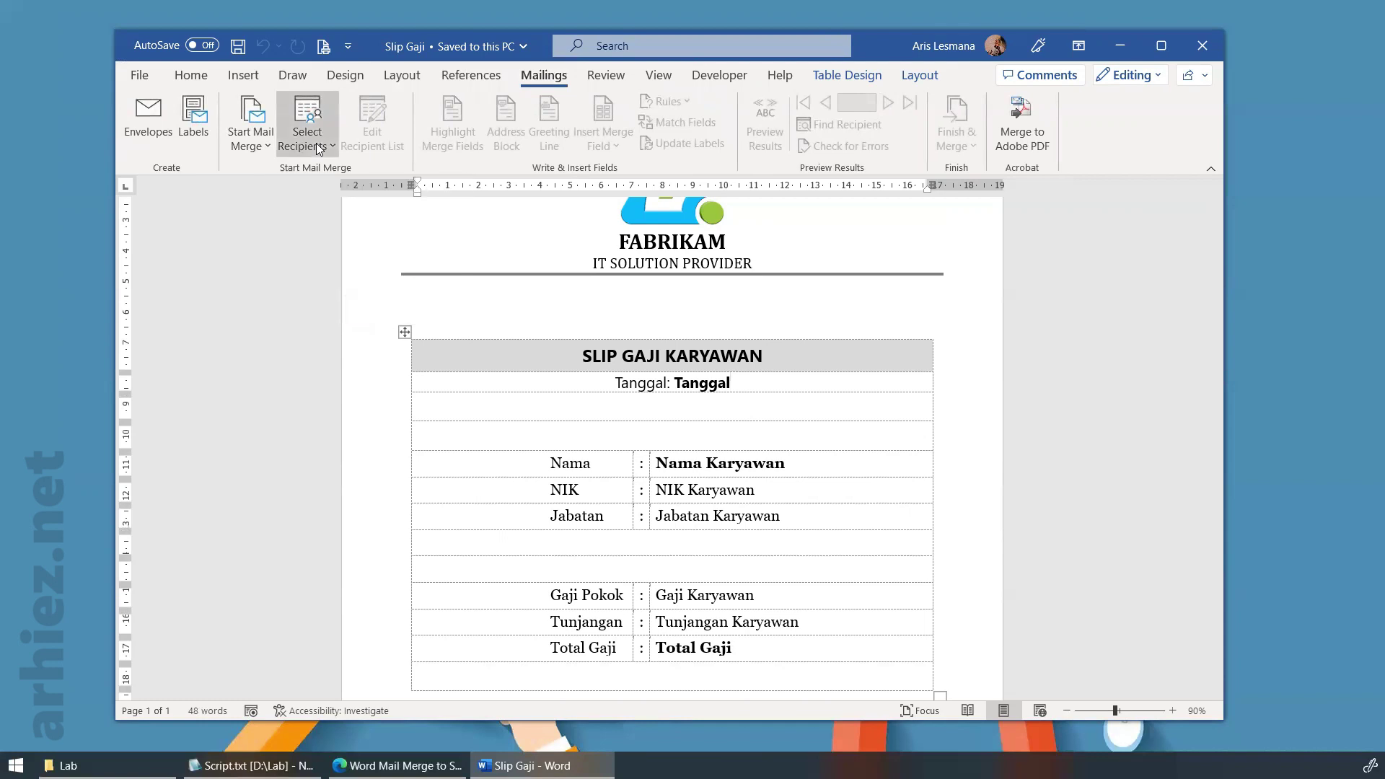
click(342, 199)
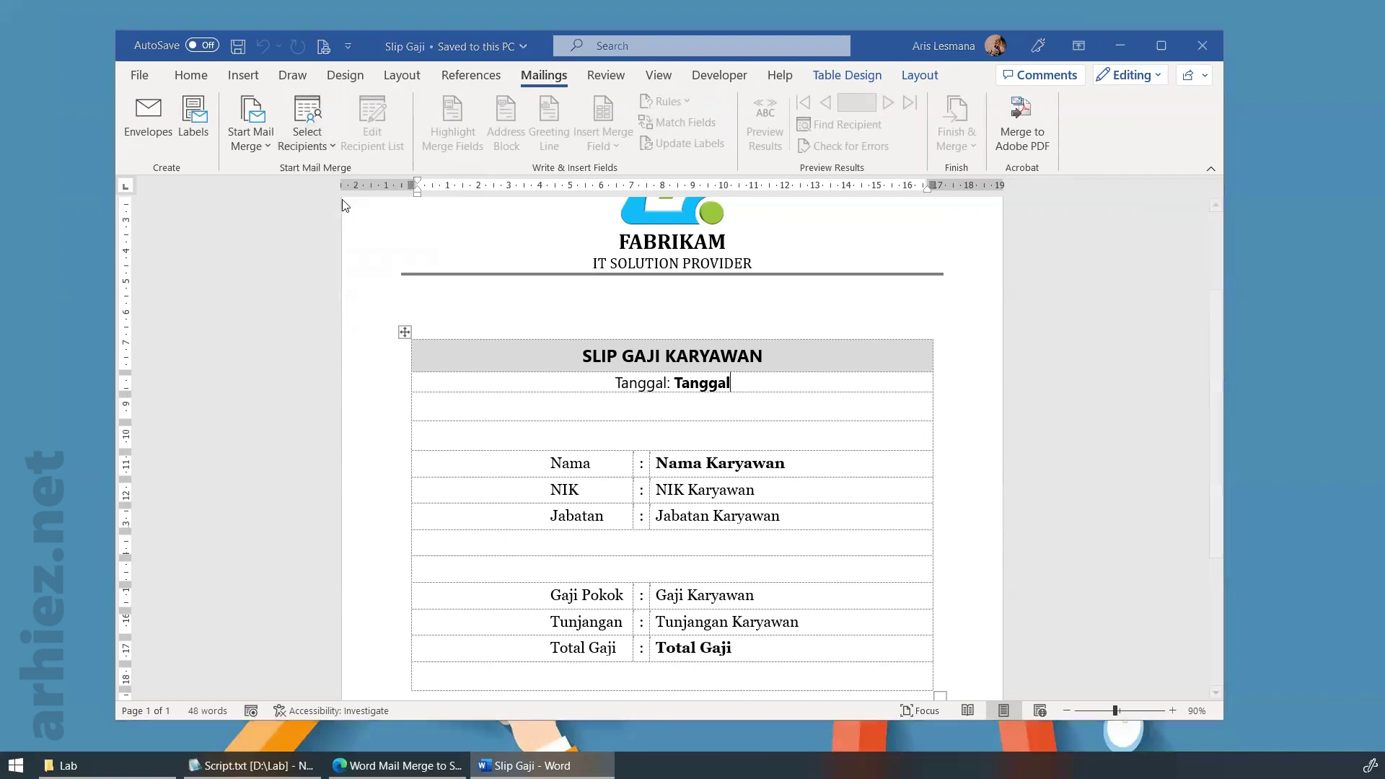
click(350, 456)
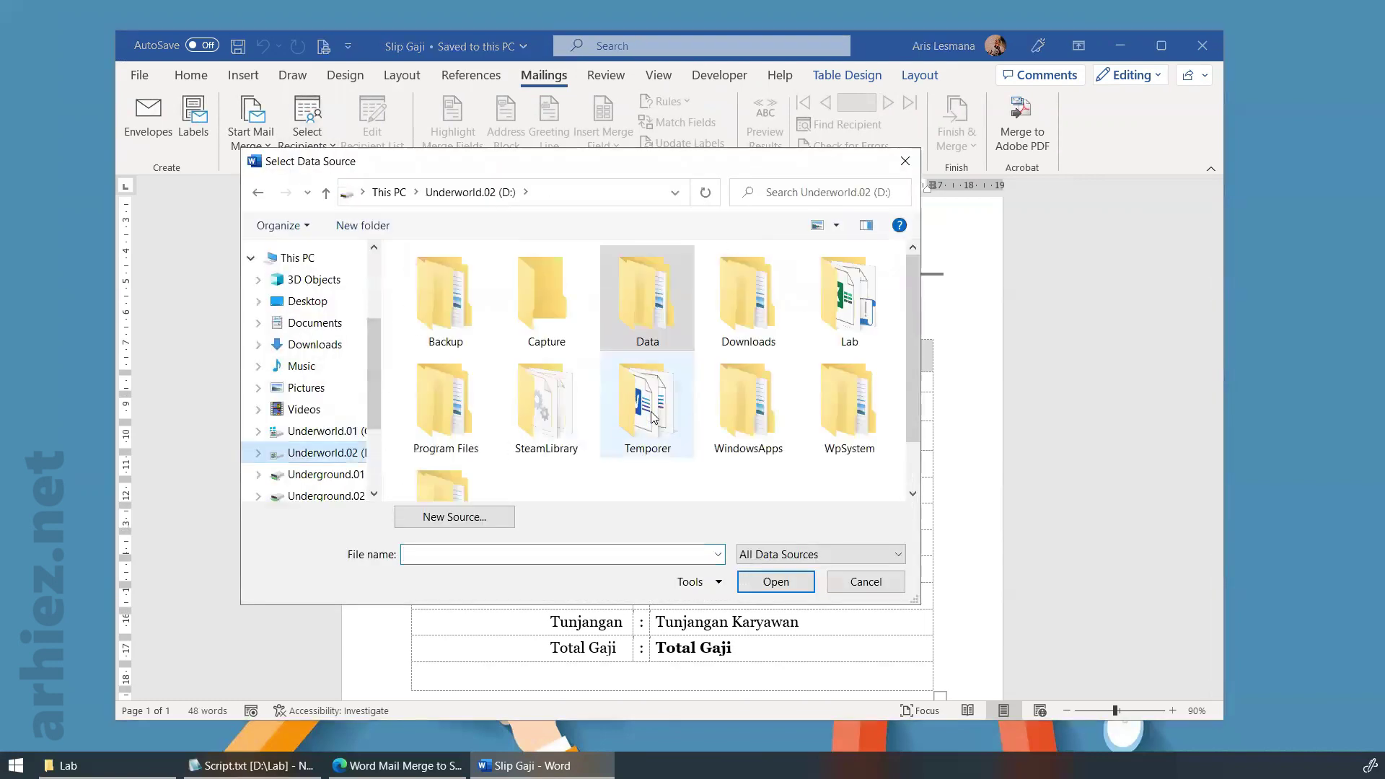
double_click(850, 318)
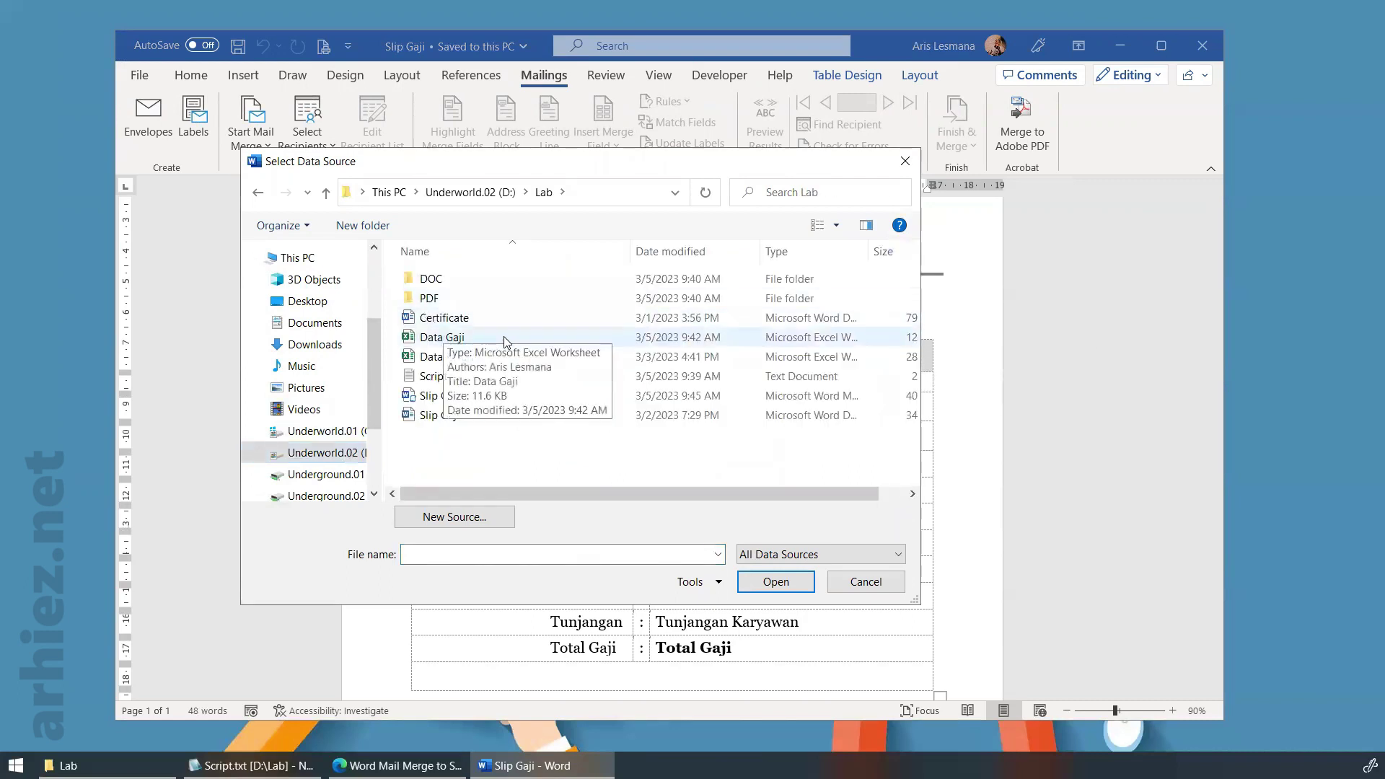
double_click(505, 339)
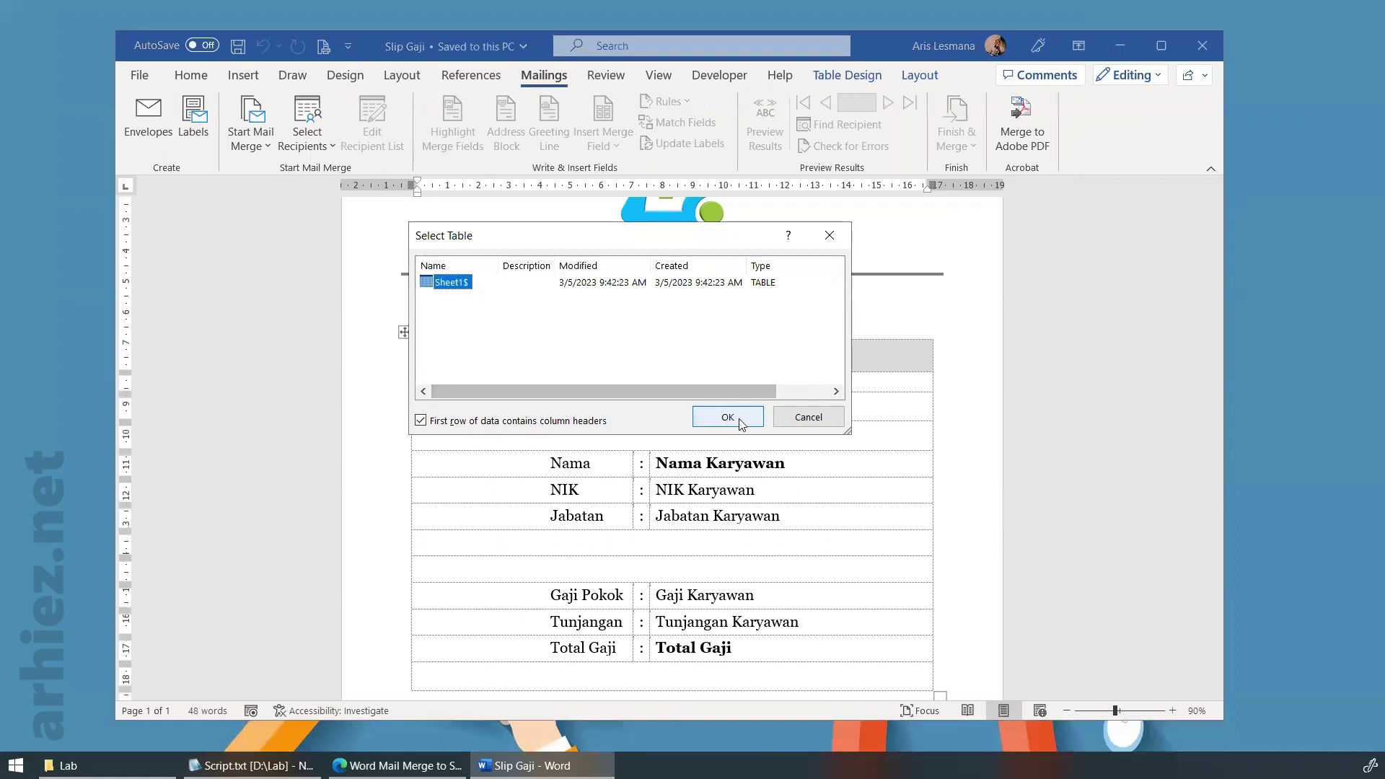
click(739, 418)
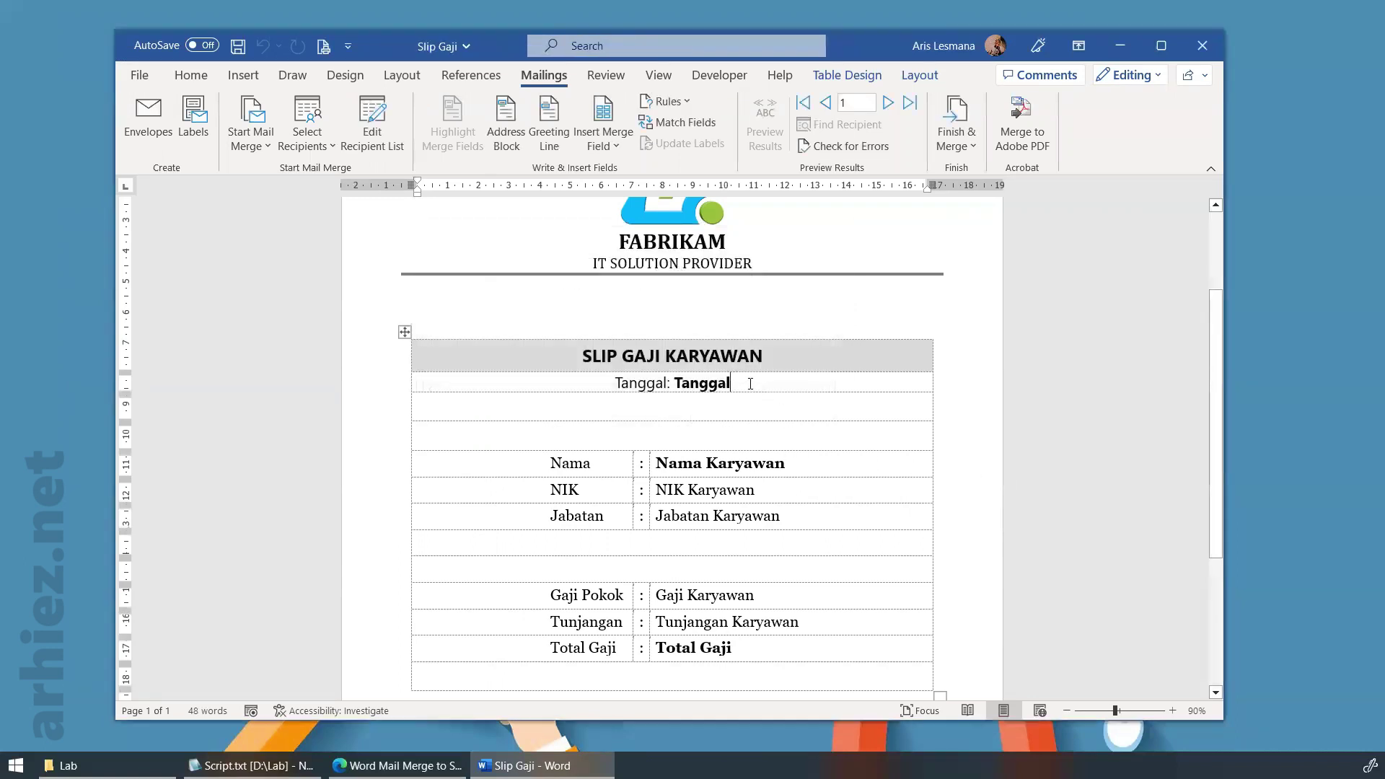
Replace the Tanggal, Nama Karyawan and NIK Karyawan placeholders with the Tanggal, Nama and NIK merge fields
drag(730, 383, 675, 383)
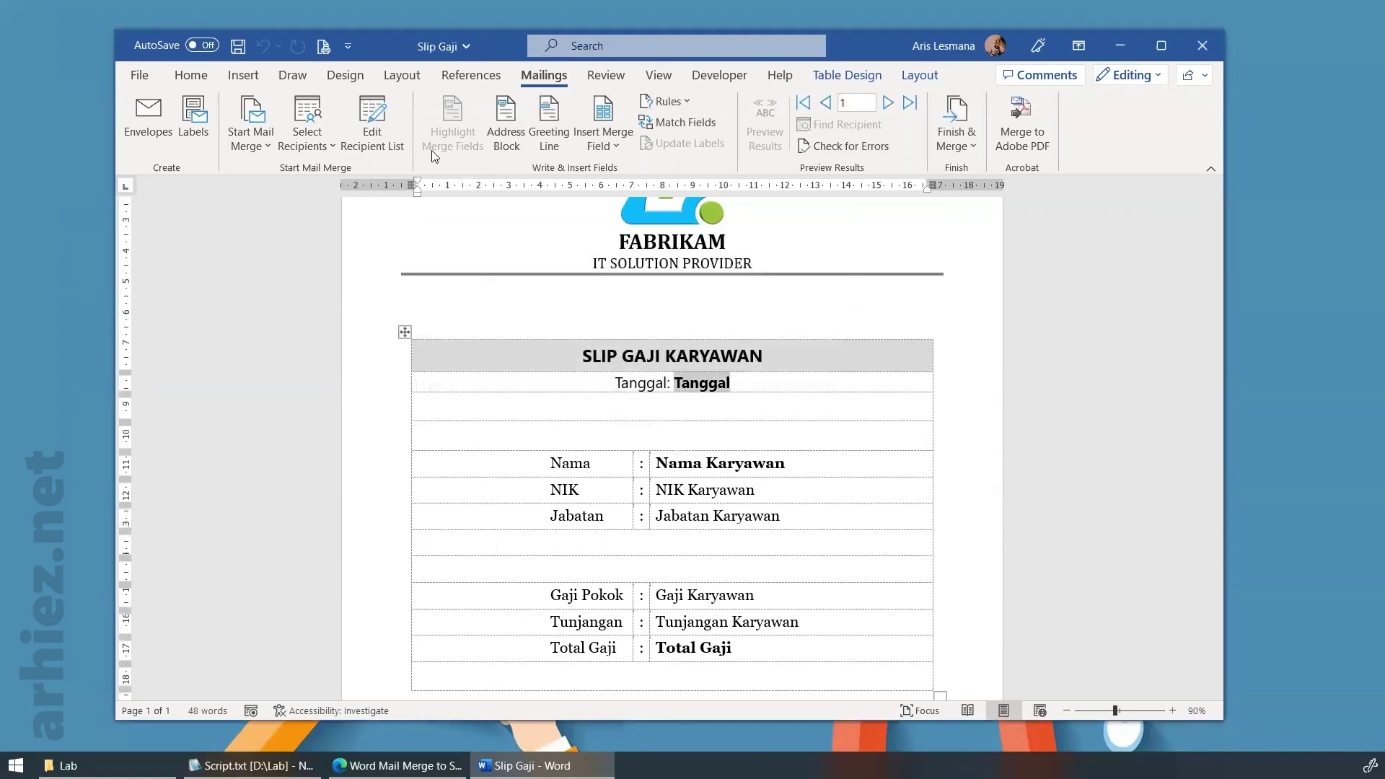
click(609, 148)
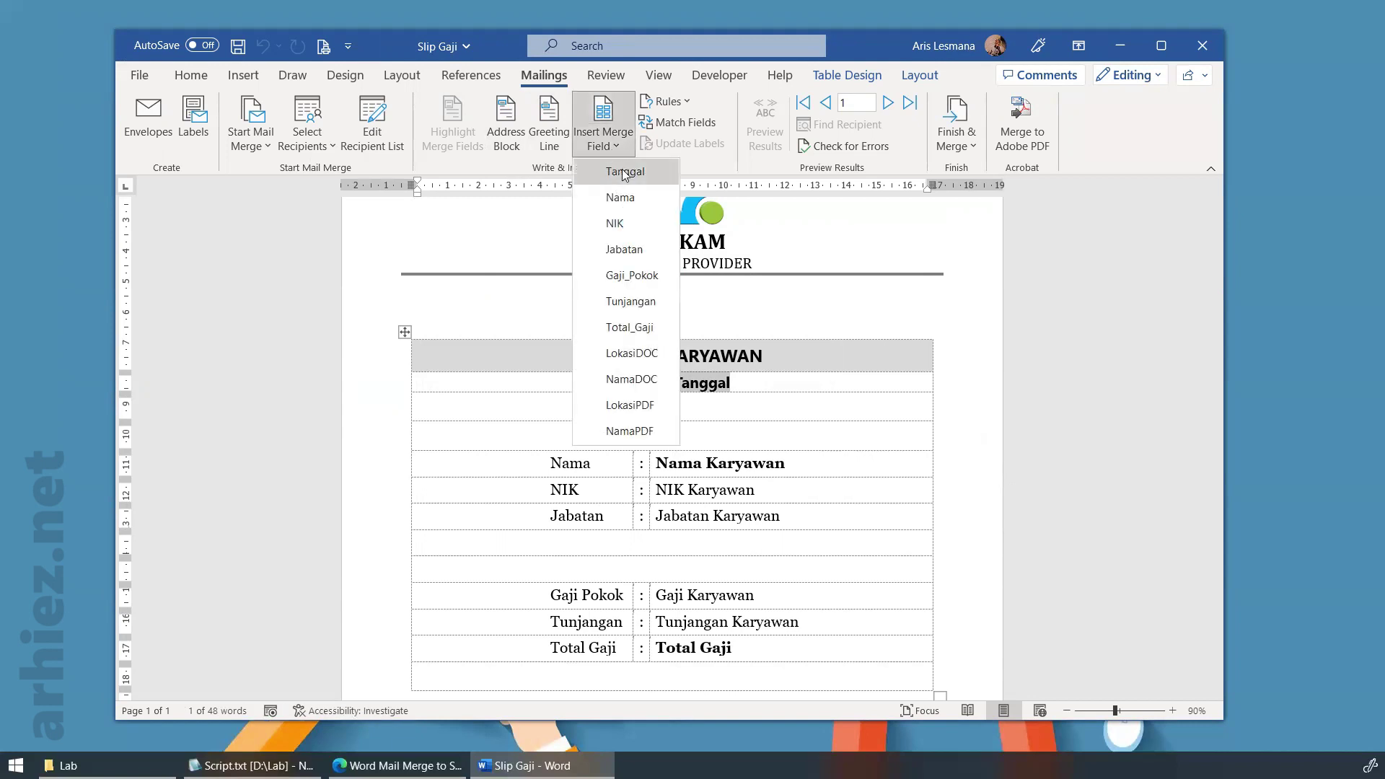
click(620, 173)
drag(815, 466, 655, 463)
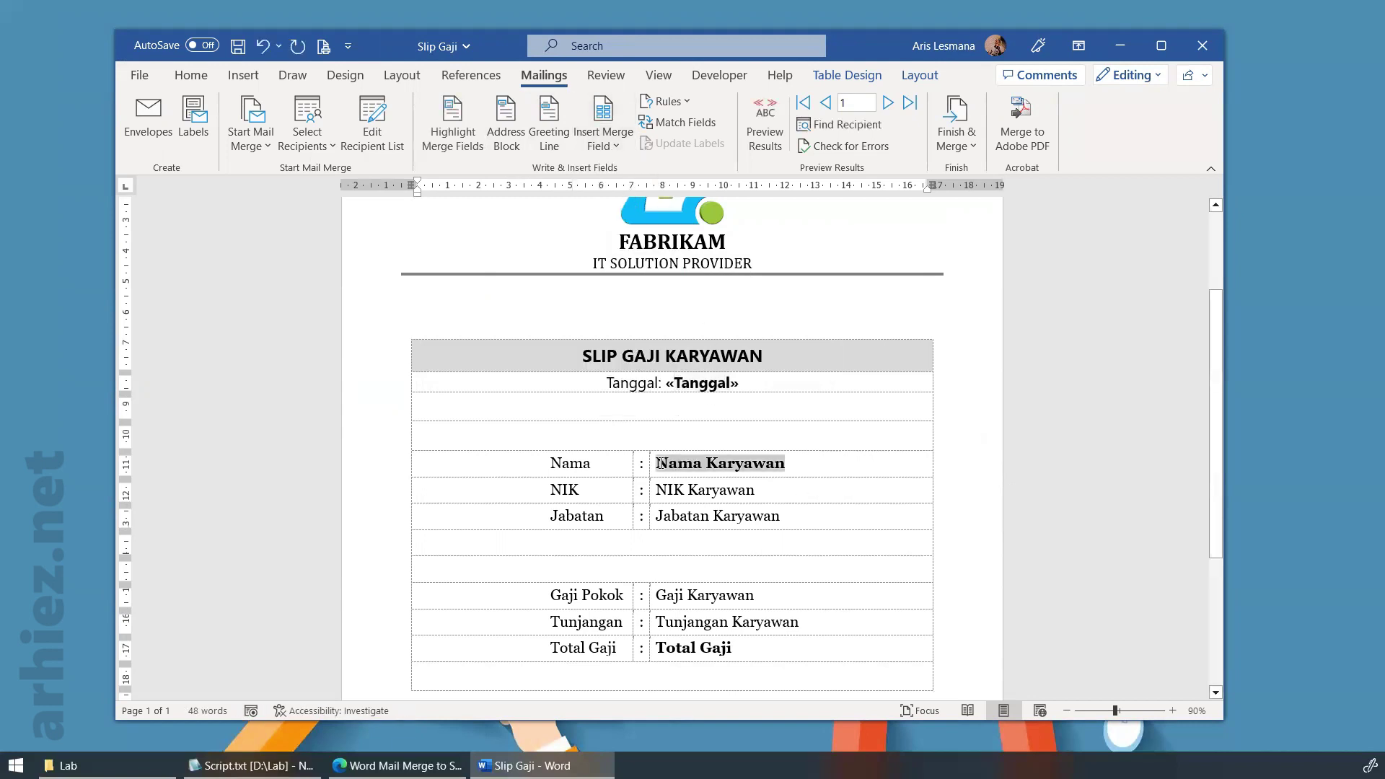
click(609, 147)
click(620, 192)
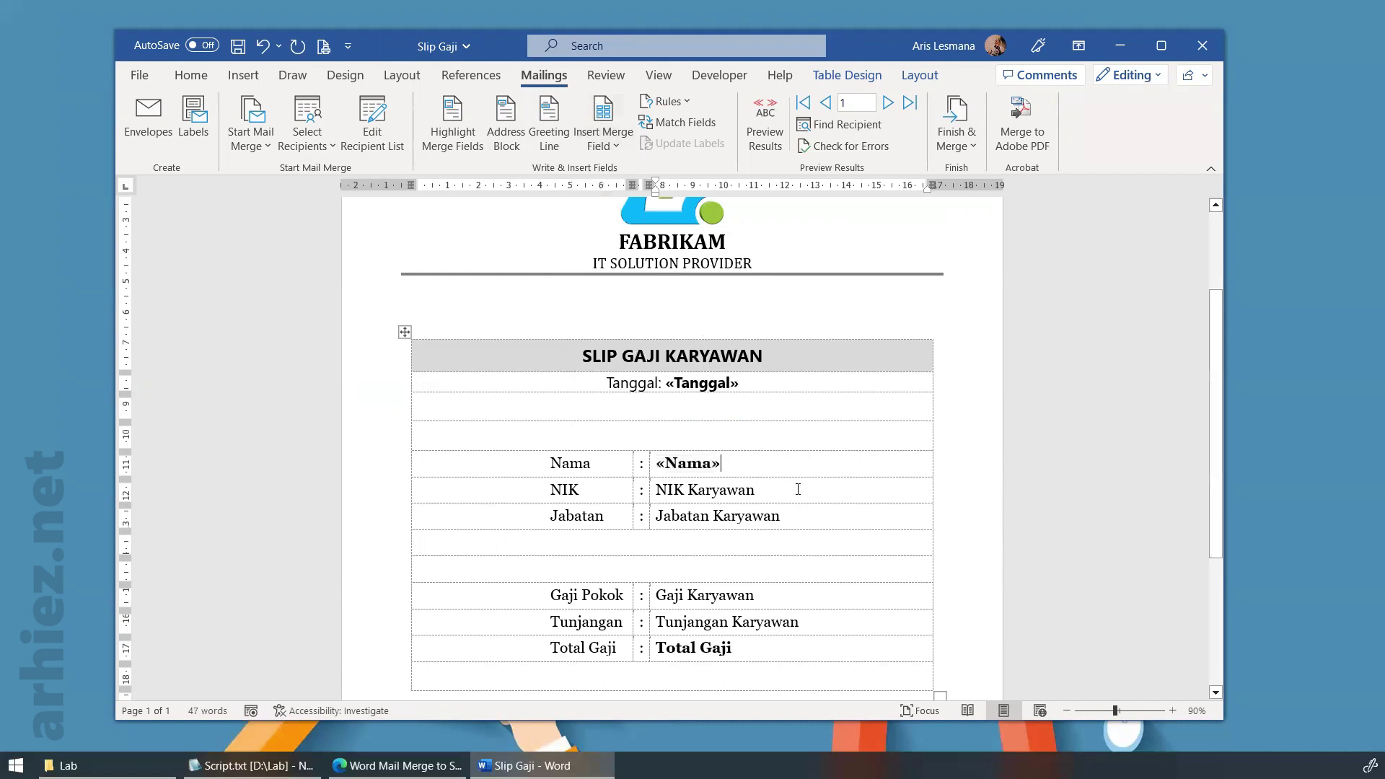
drag(716, 491, 655, 491)
click(610, 147)
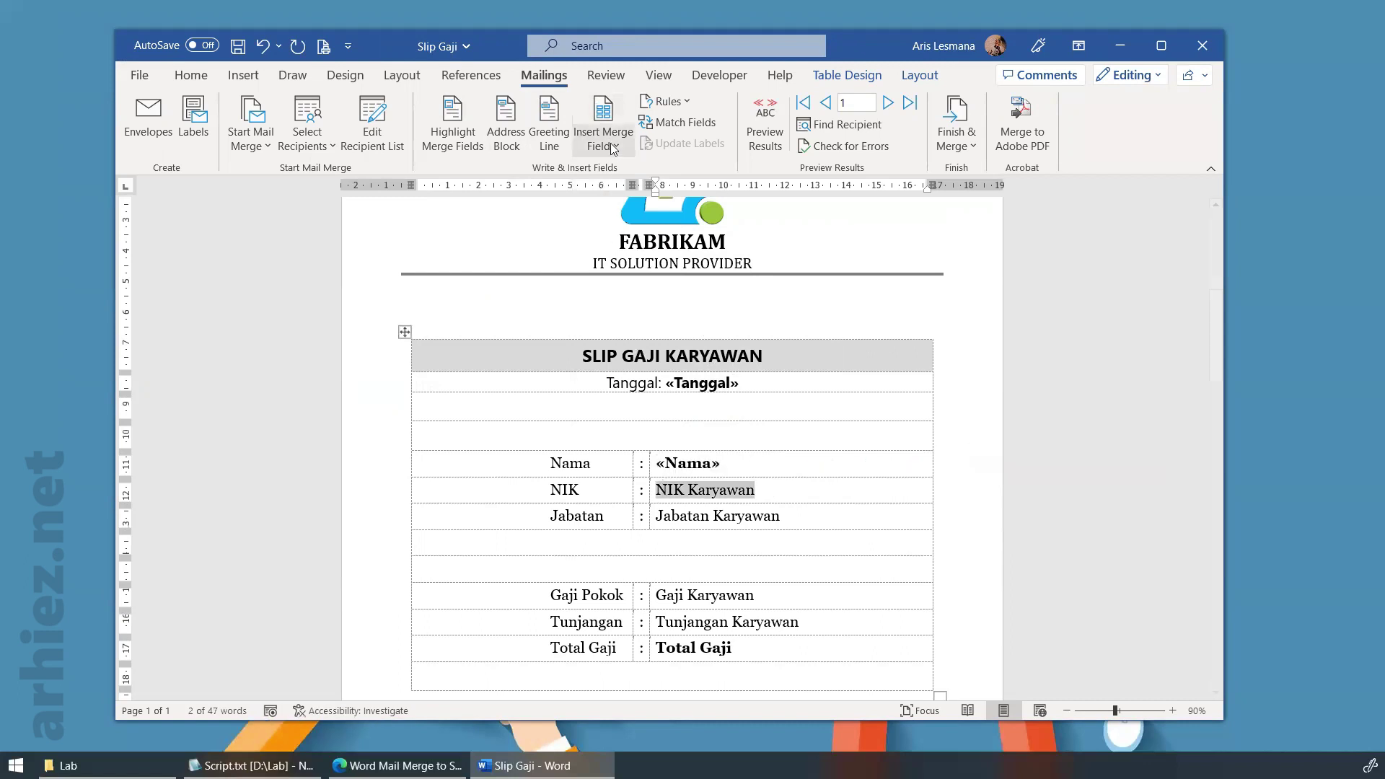
click(619, 223)
Replace the Jabatan Karyawan and Gaji Karyawan placeholders with the Jabatan and Gaji_Pokok fields
drag(794, 516, 663, 516)
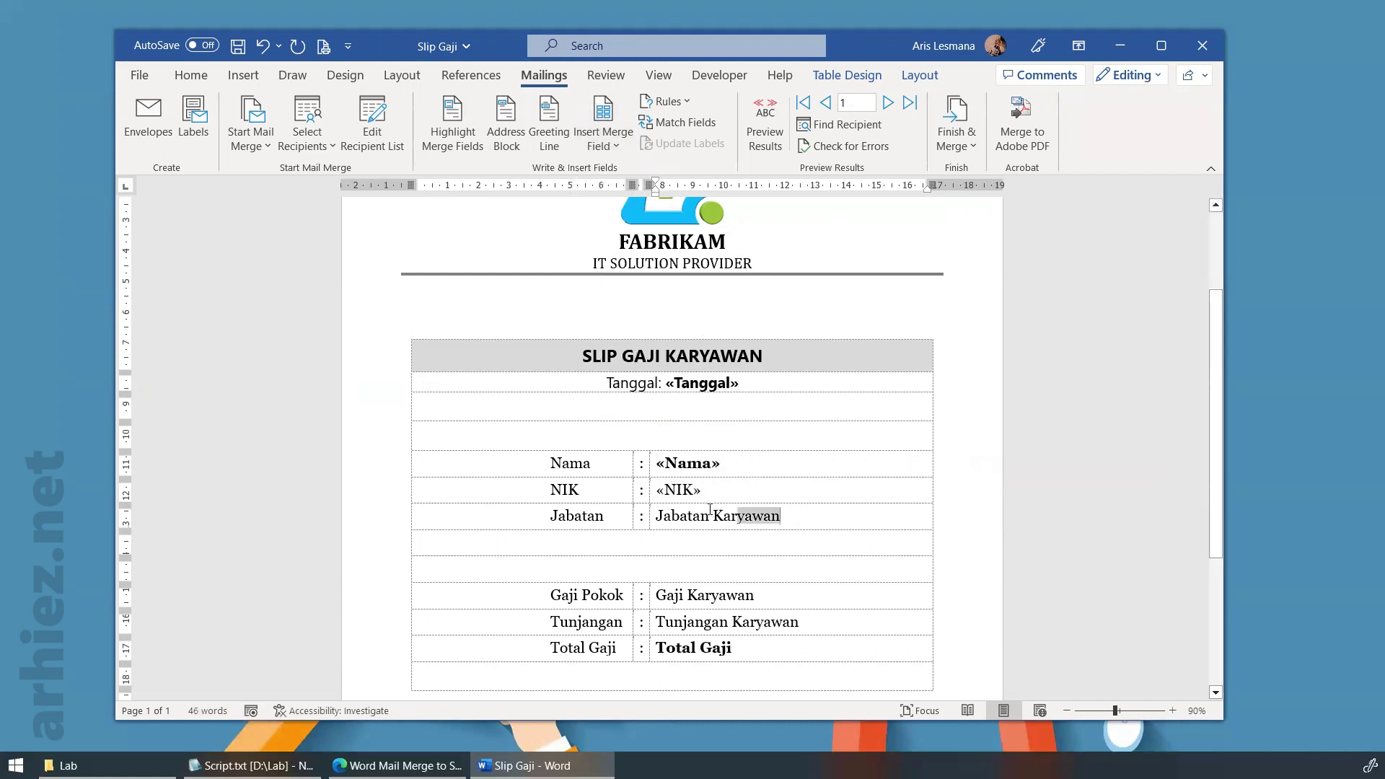
click(619, 142)
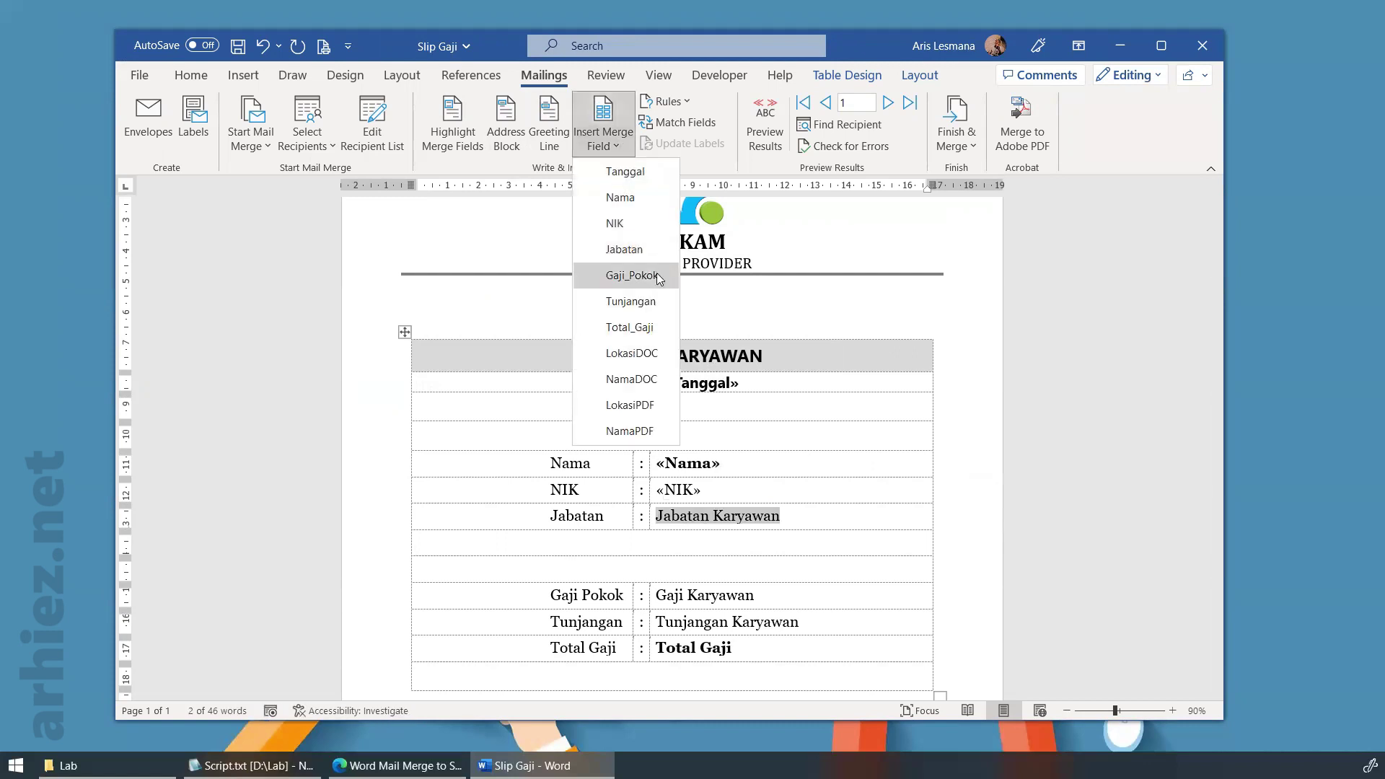
click(639, 251)
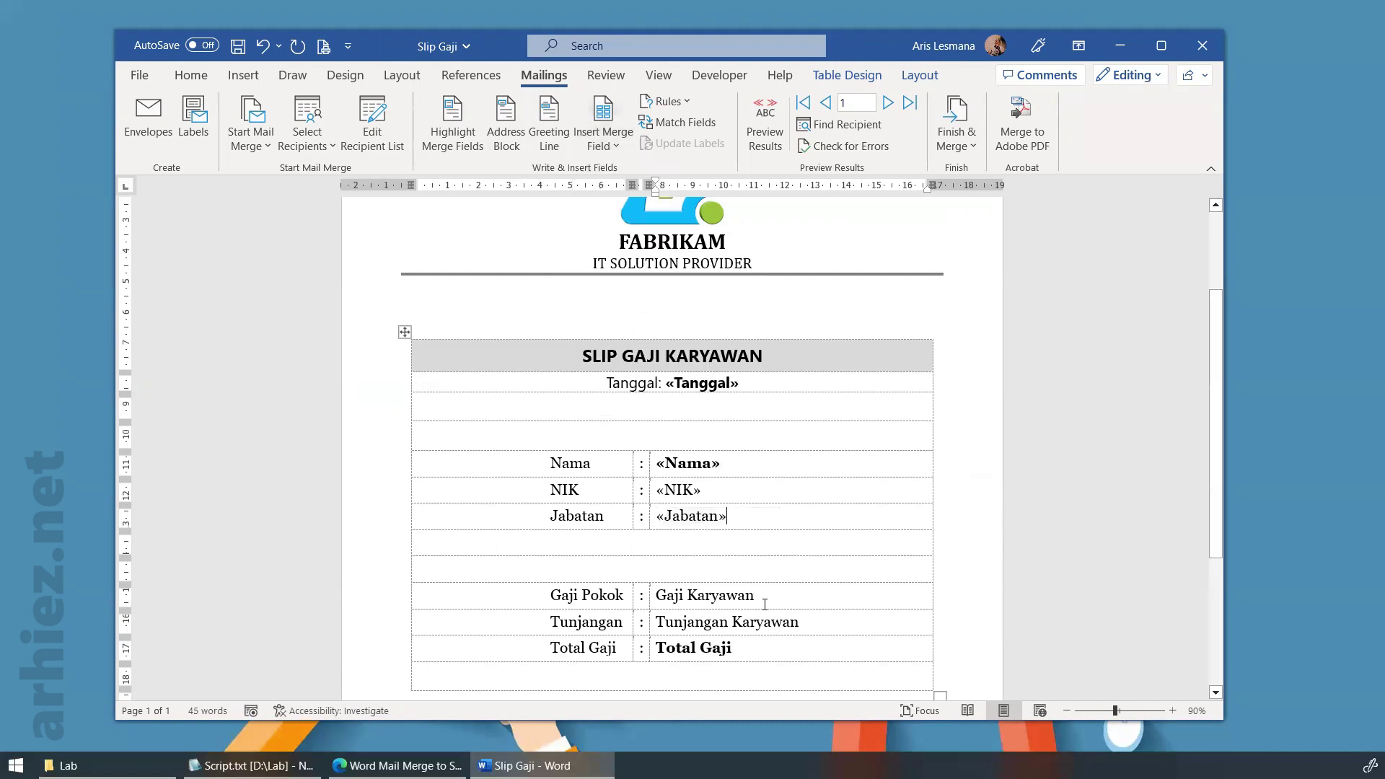
drag(755, 595, 656, 595)
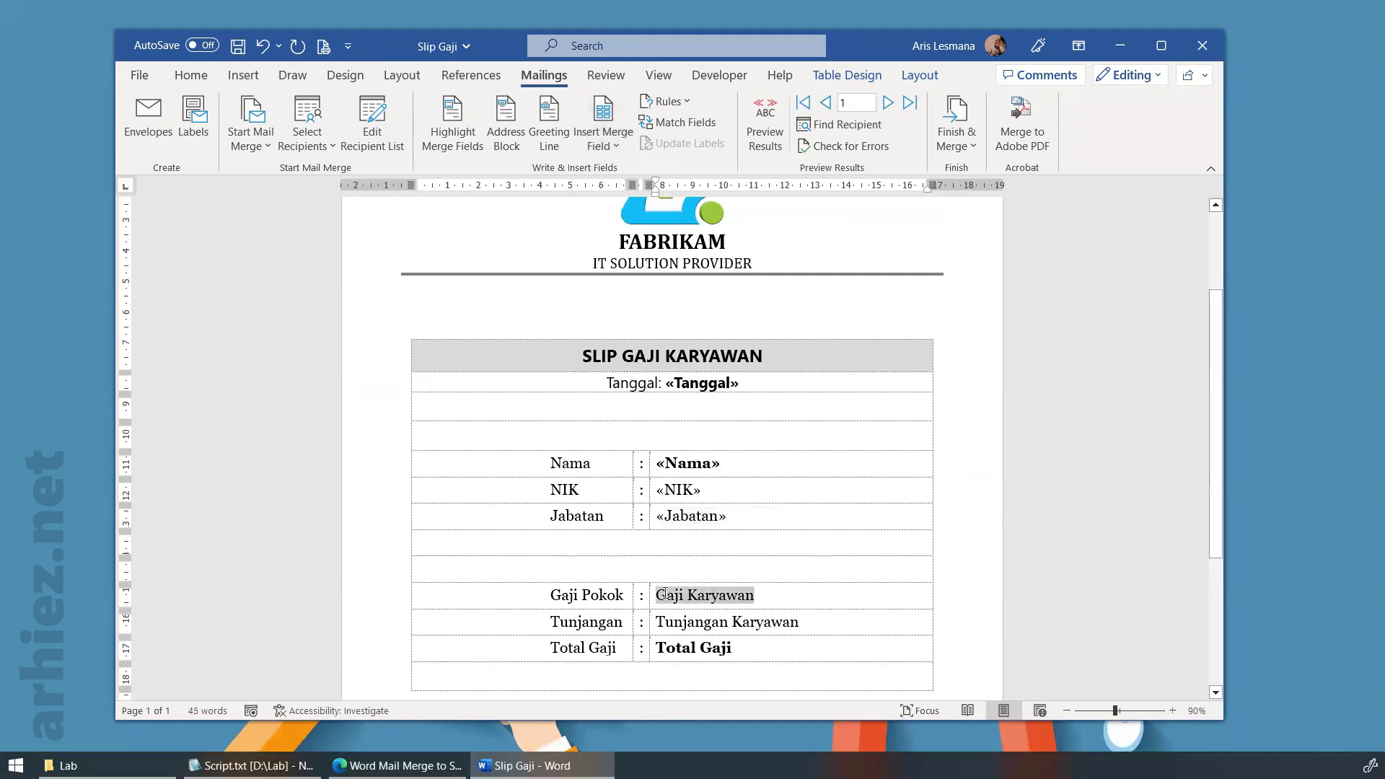
click(603, 141)
click(626, 276)
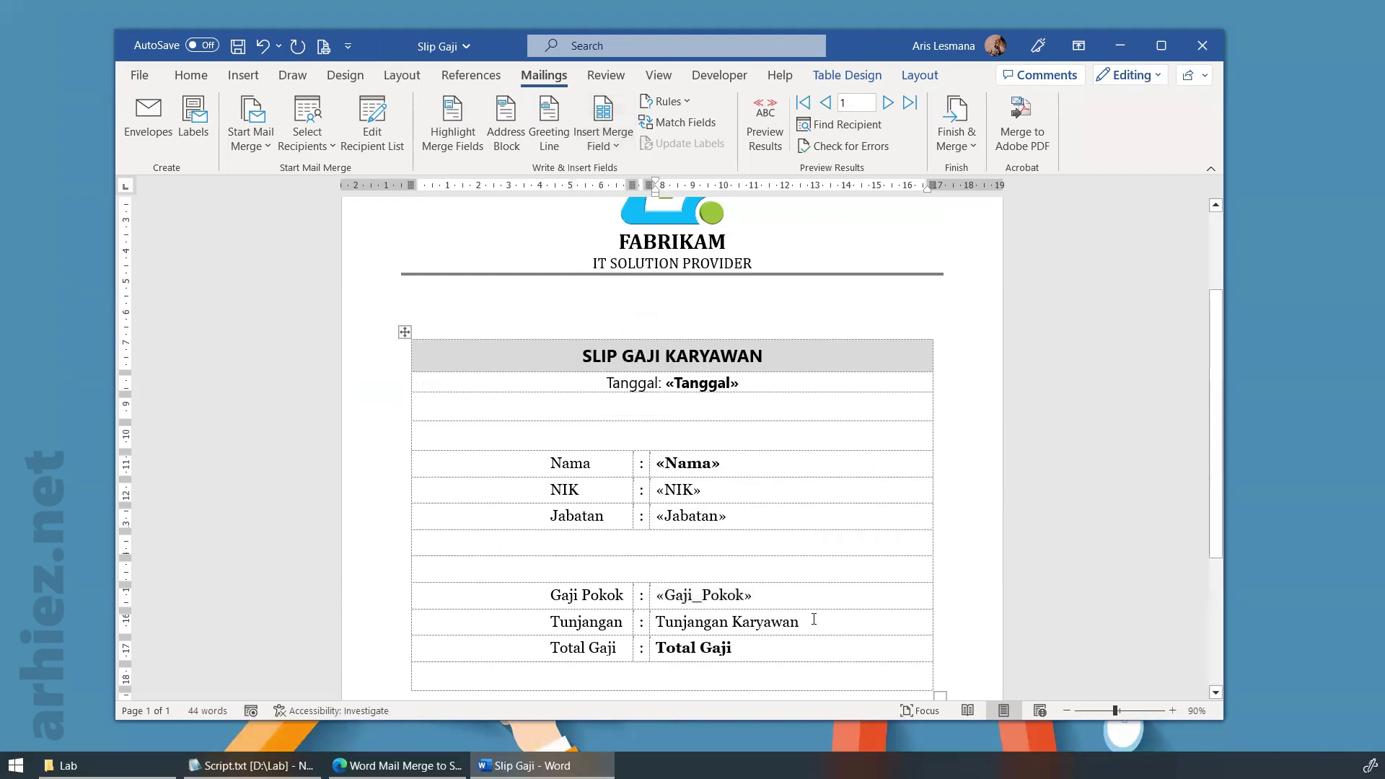
Insert the Tunjangan and Total_Gaji fields for their placeholders, then preview with real data
drag(814, 619, 656, 621)
click(604, 141)
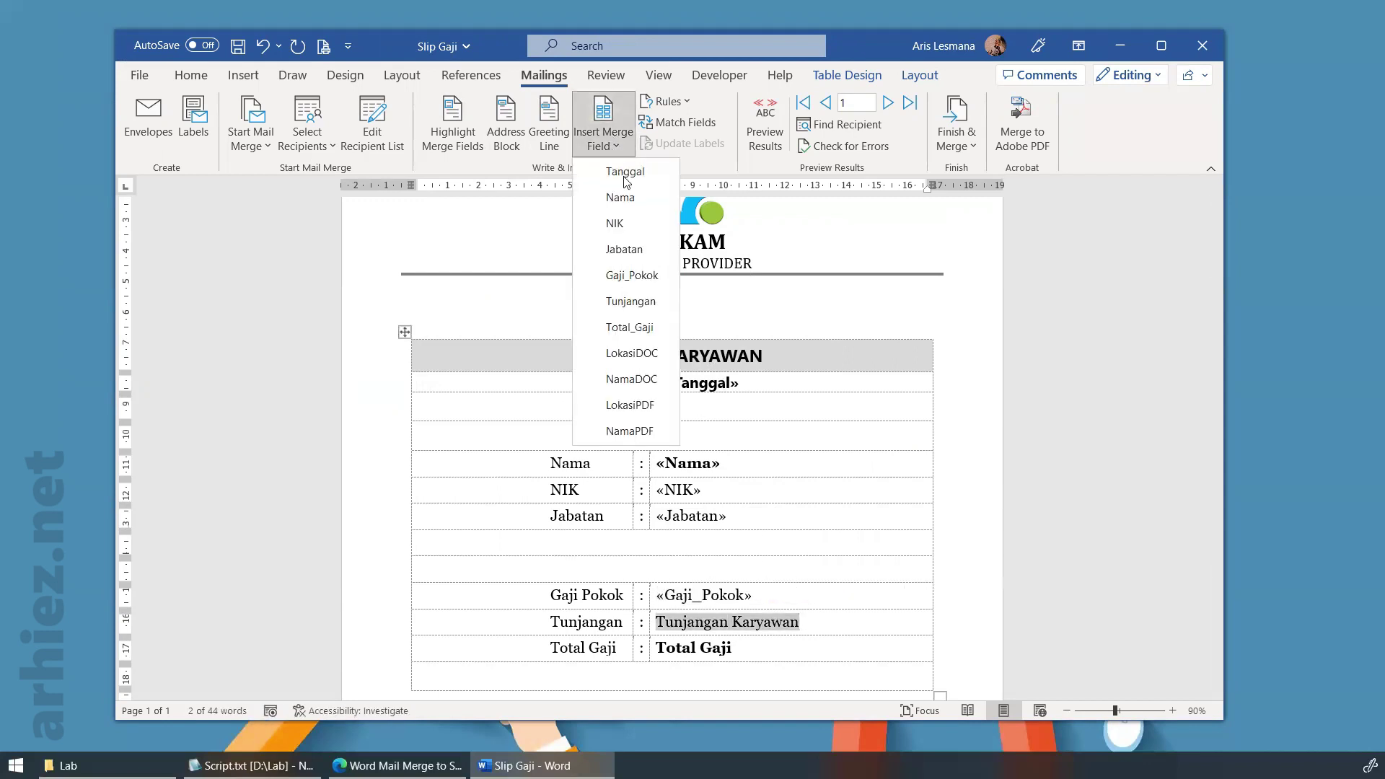
click(647, 300)
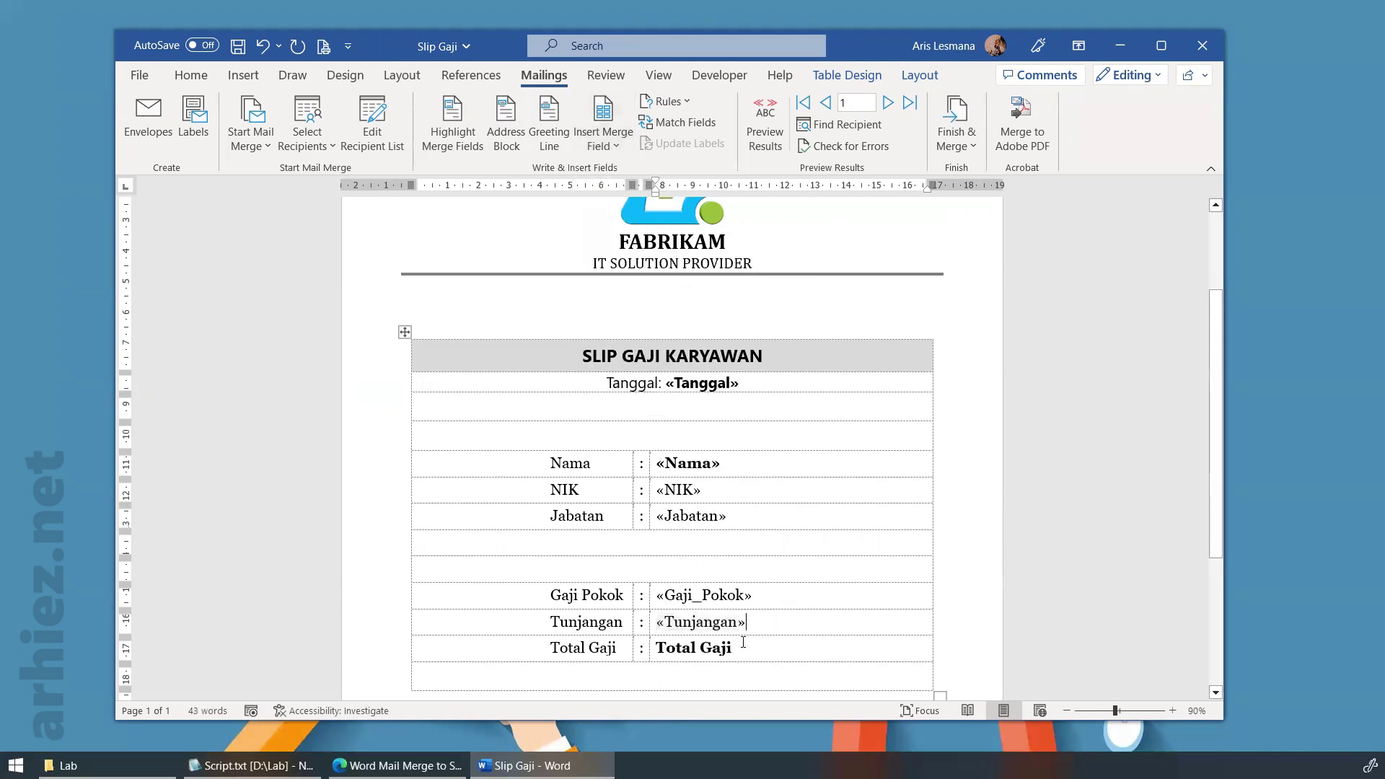
drag(746, 647, 656, 647)
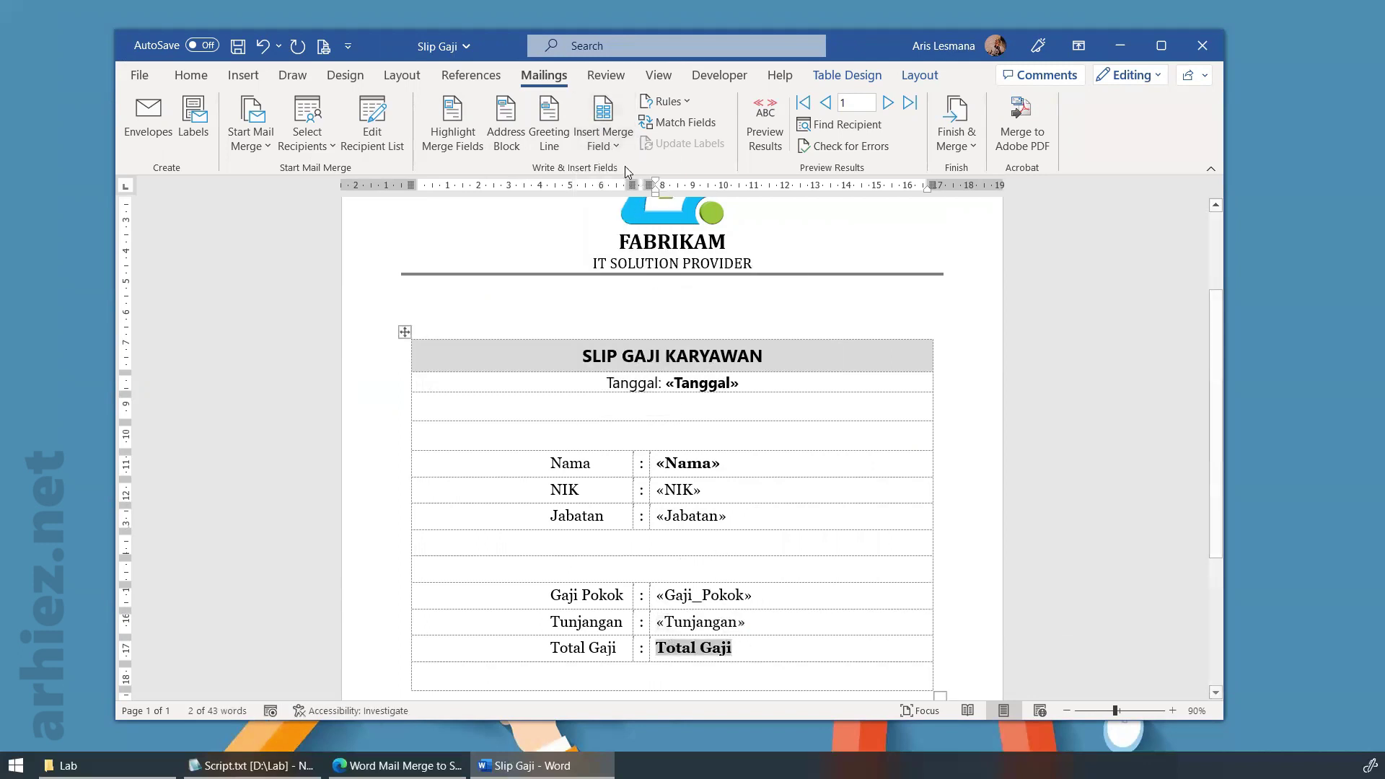
click(617, 144)
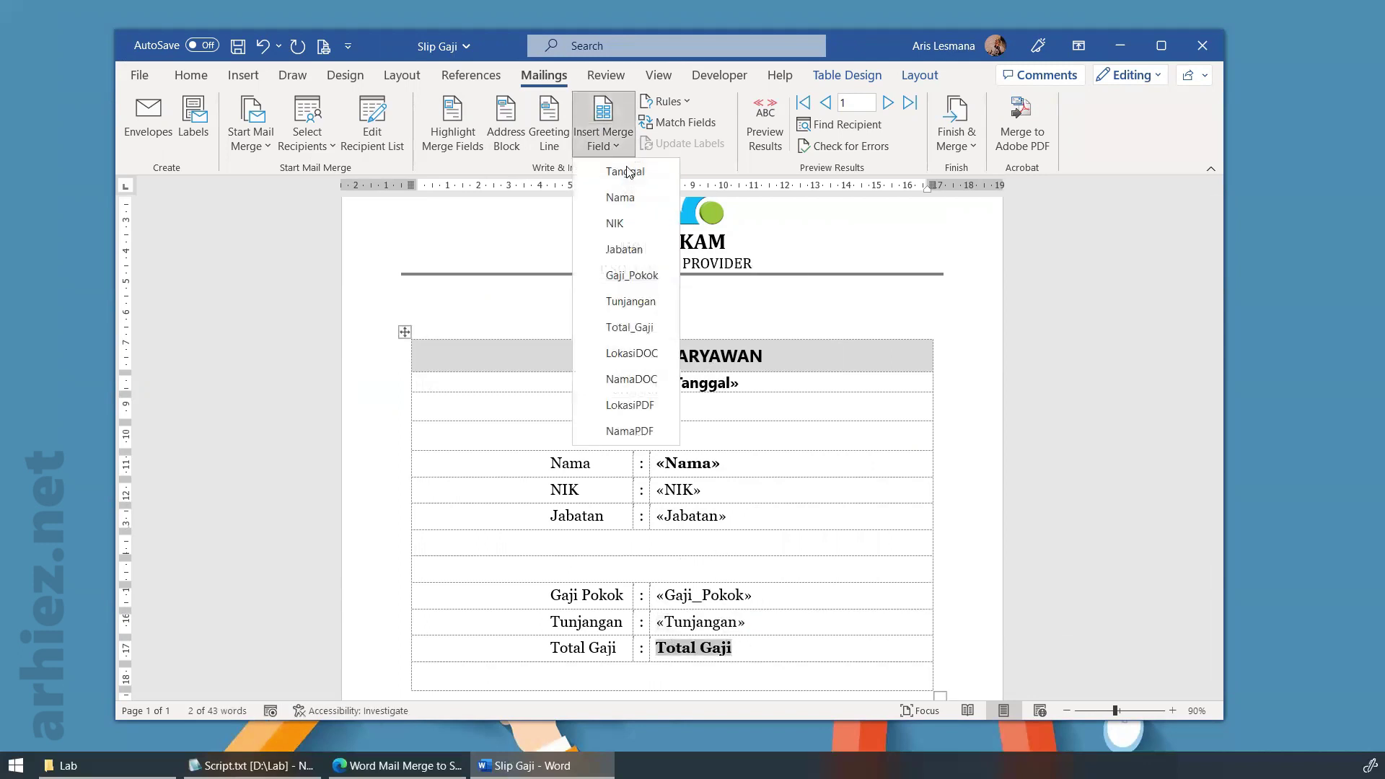
click(639, 327)
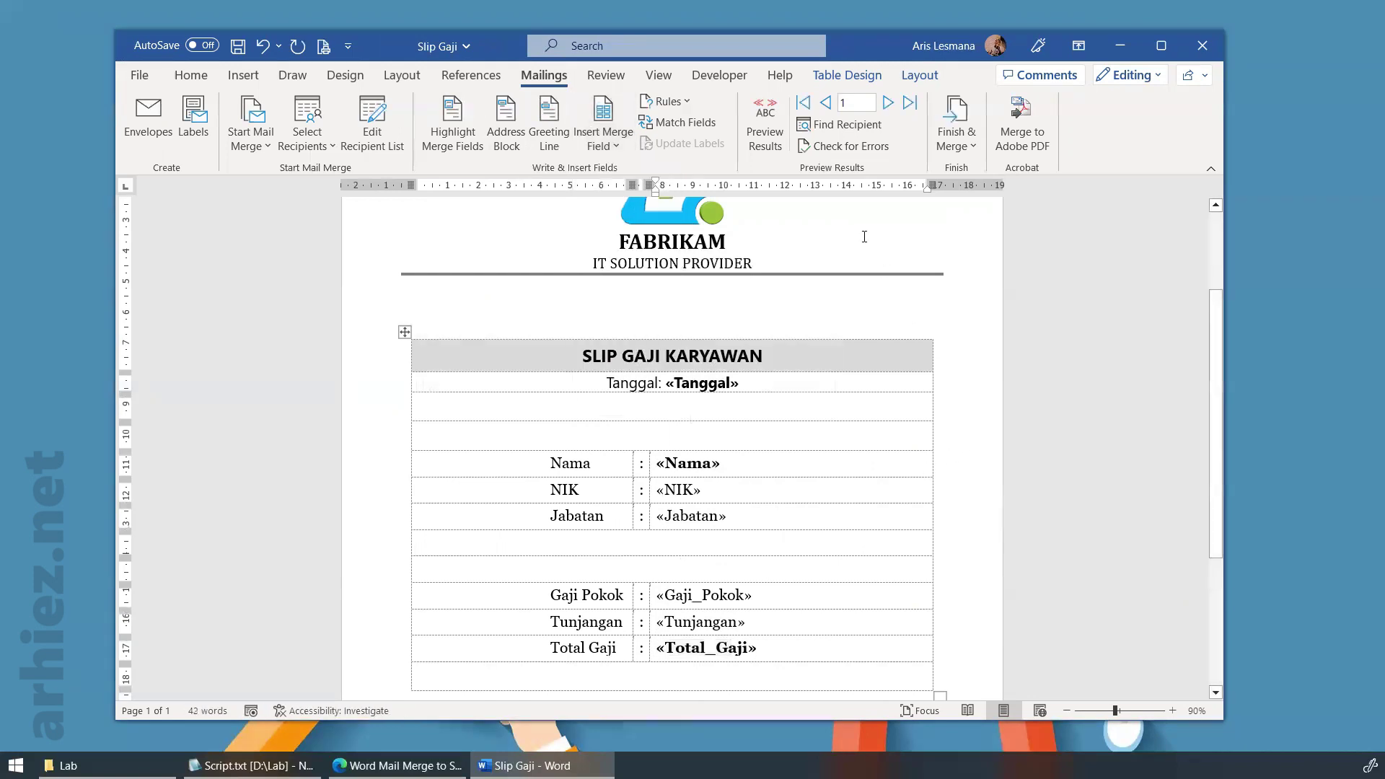
click(765, 122)
Step through employee records to see unformatted salaries, then turn the preview off
click(886, 103)
click(887, 104)
click(825, 103)
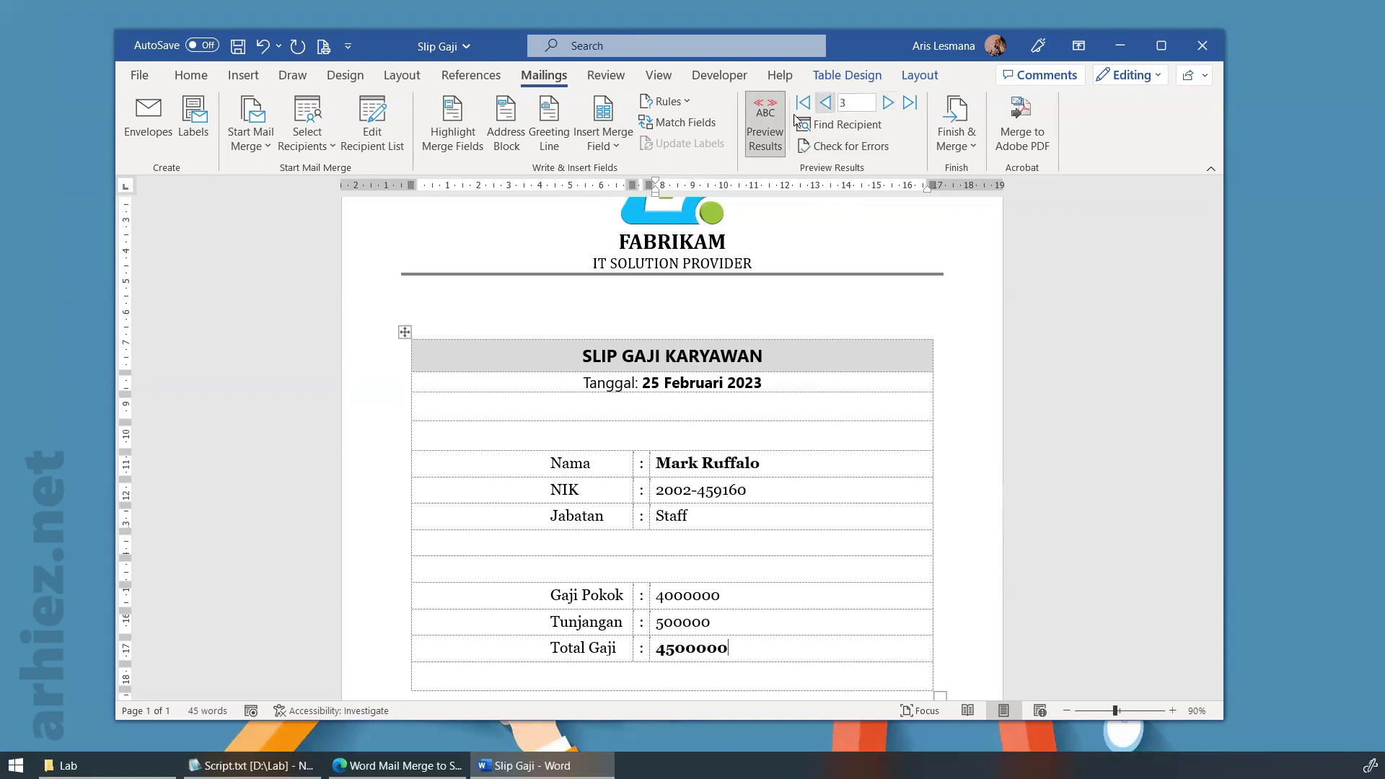
click(764, 123)
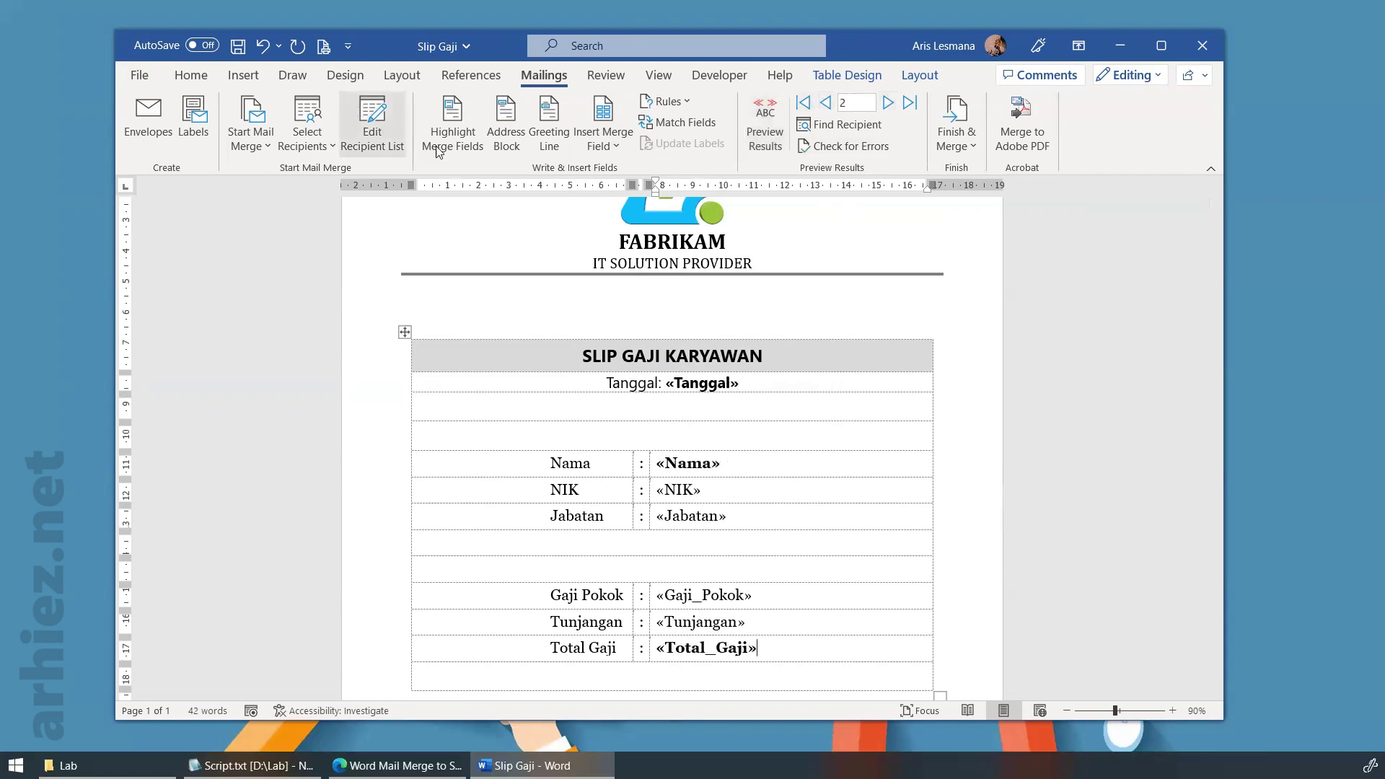
Check the Finish & Merge options without merging, then bring up the Developer tools
click(968, 141)
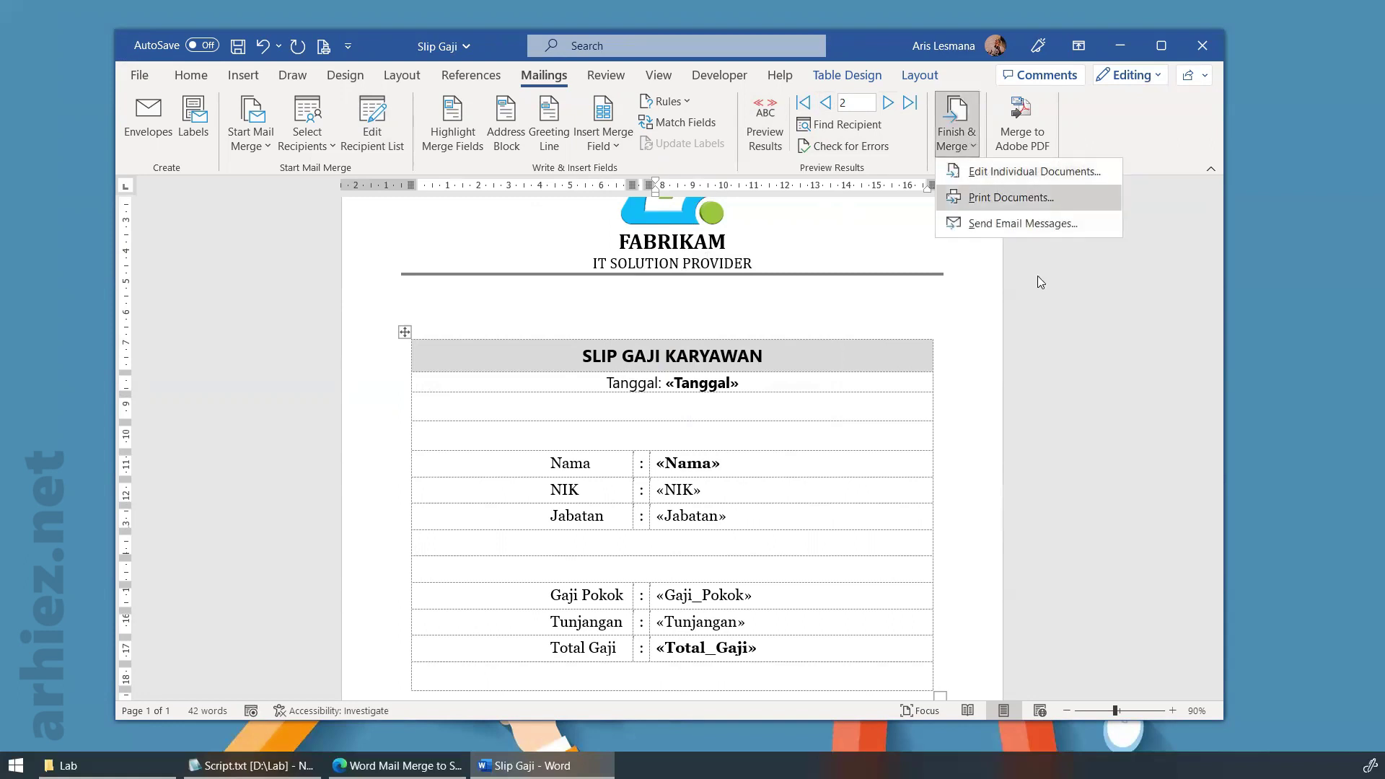
click(1078, 391)
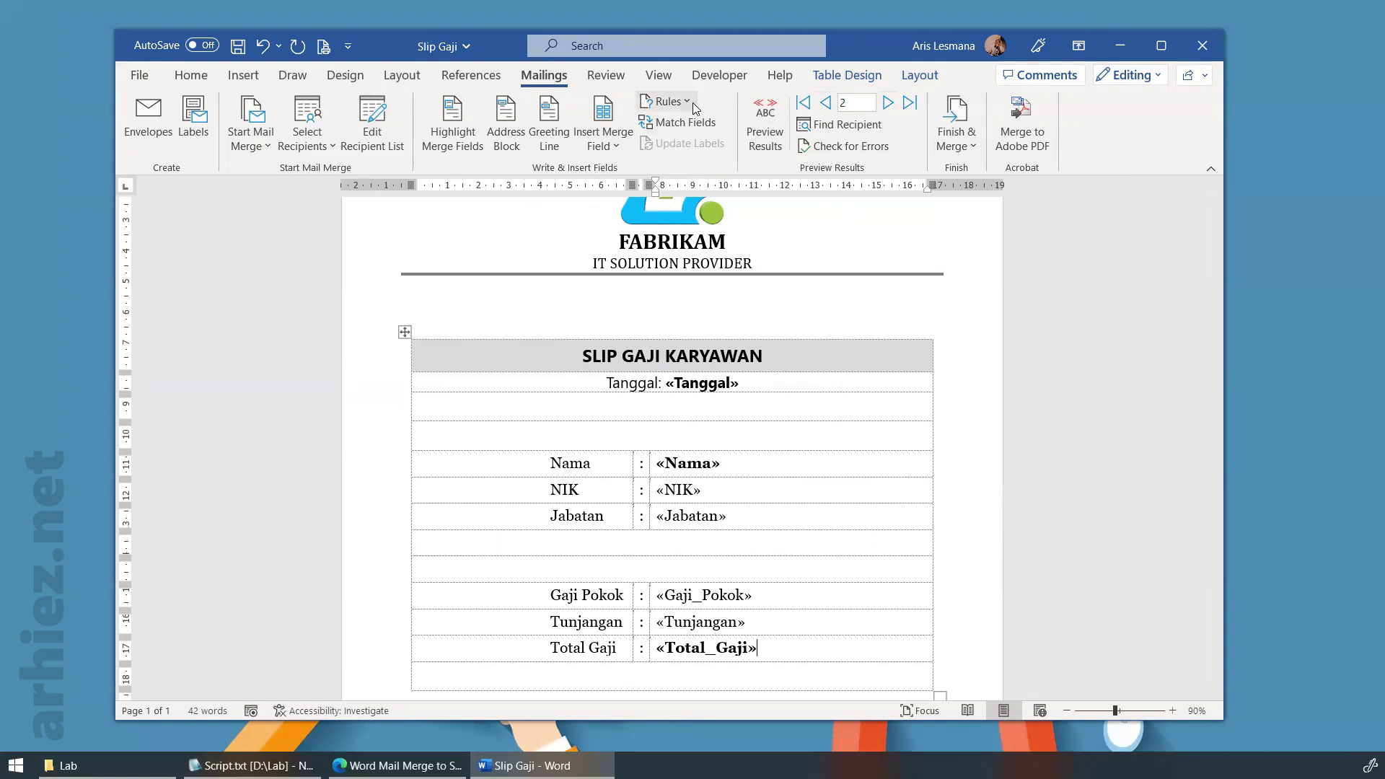
click(720, 75)
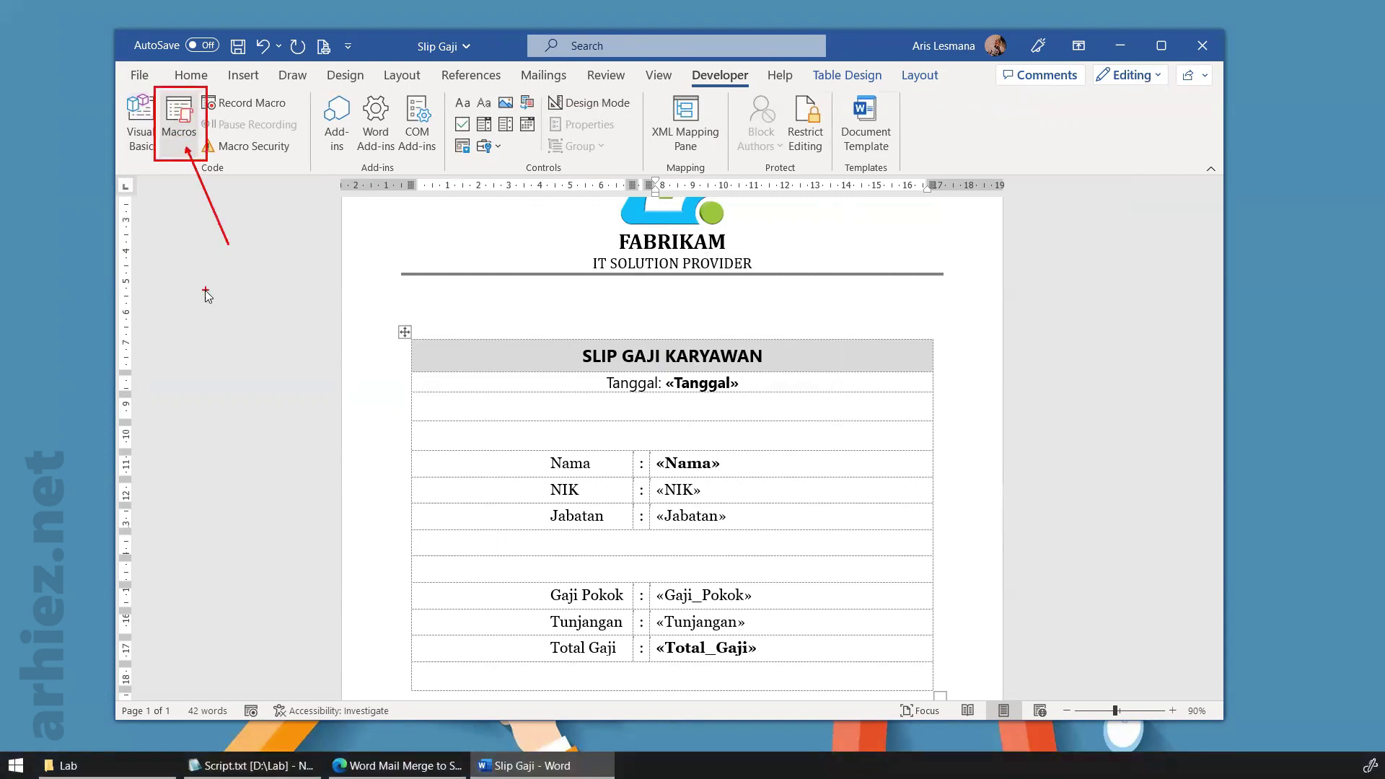
Run the MailMerge2PDF macro from the Macros list to generate every employee's slip
click(176, 137)
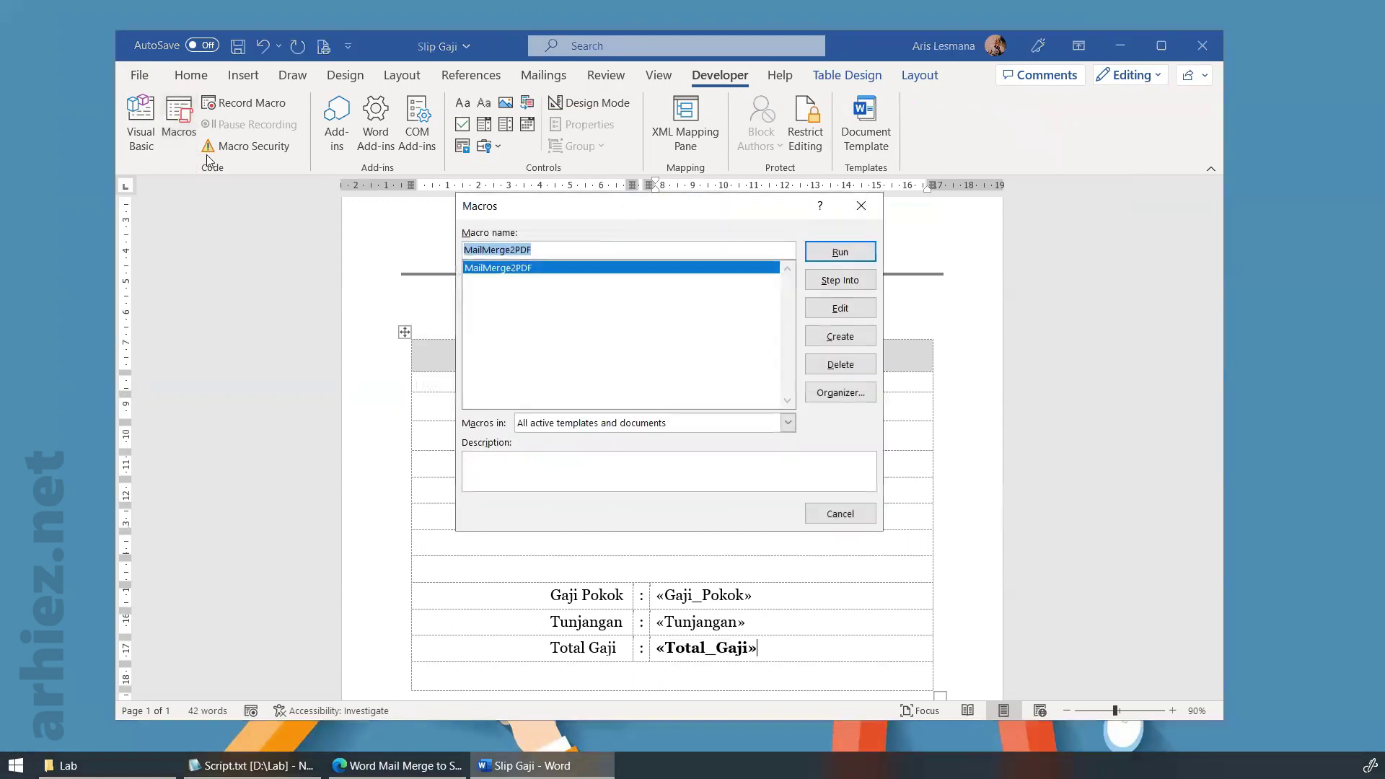
drag(581, 205, 468, 188)
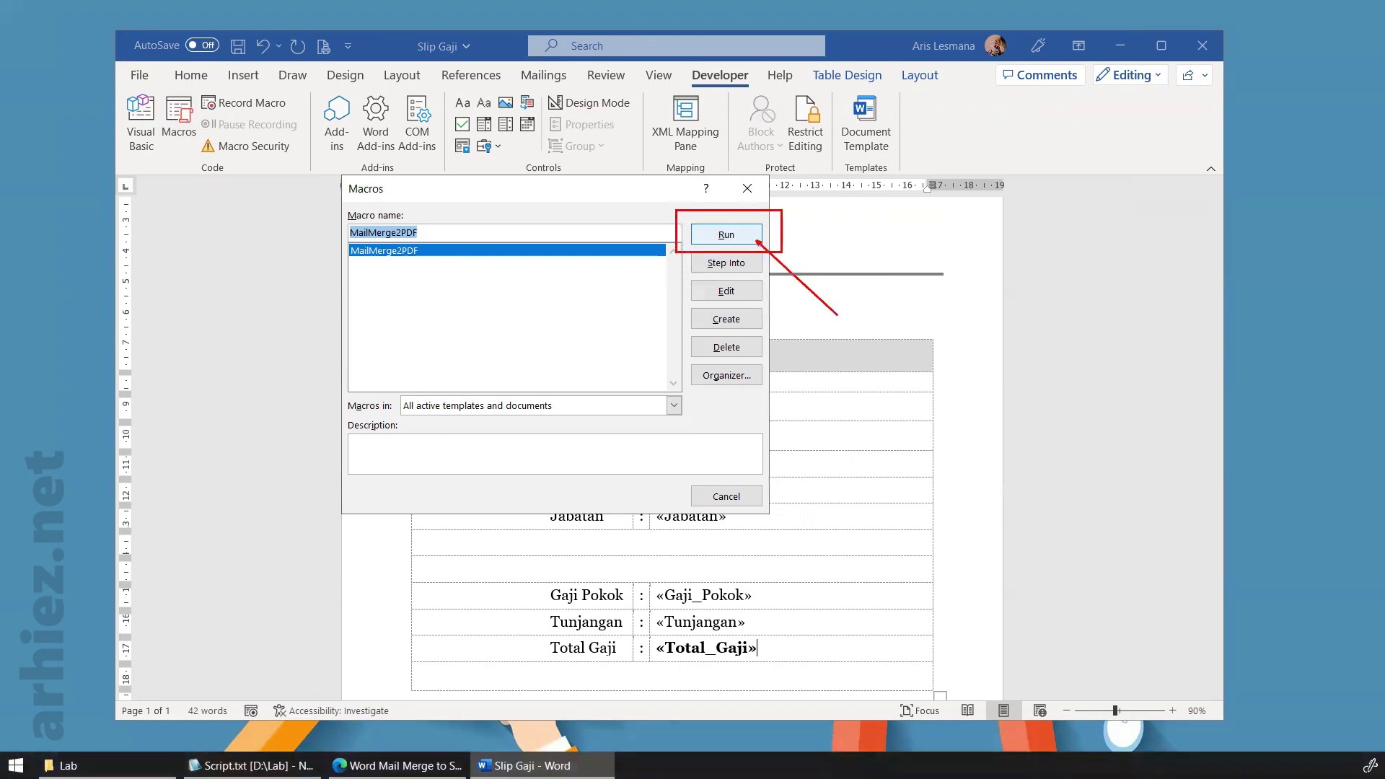
click(728, 236)
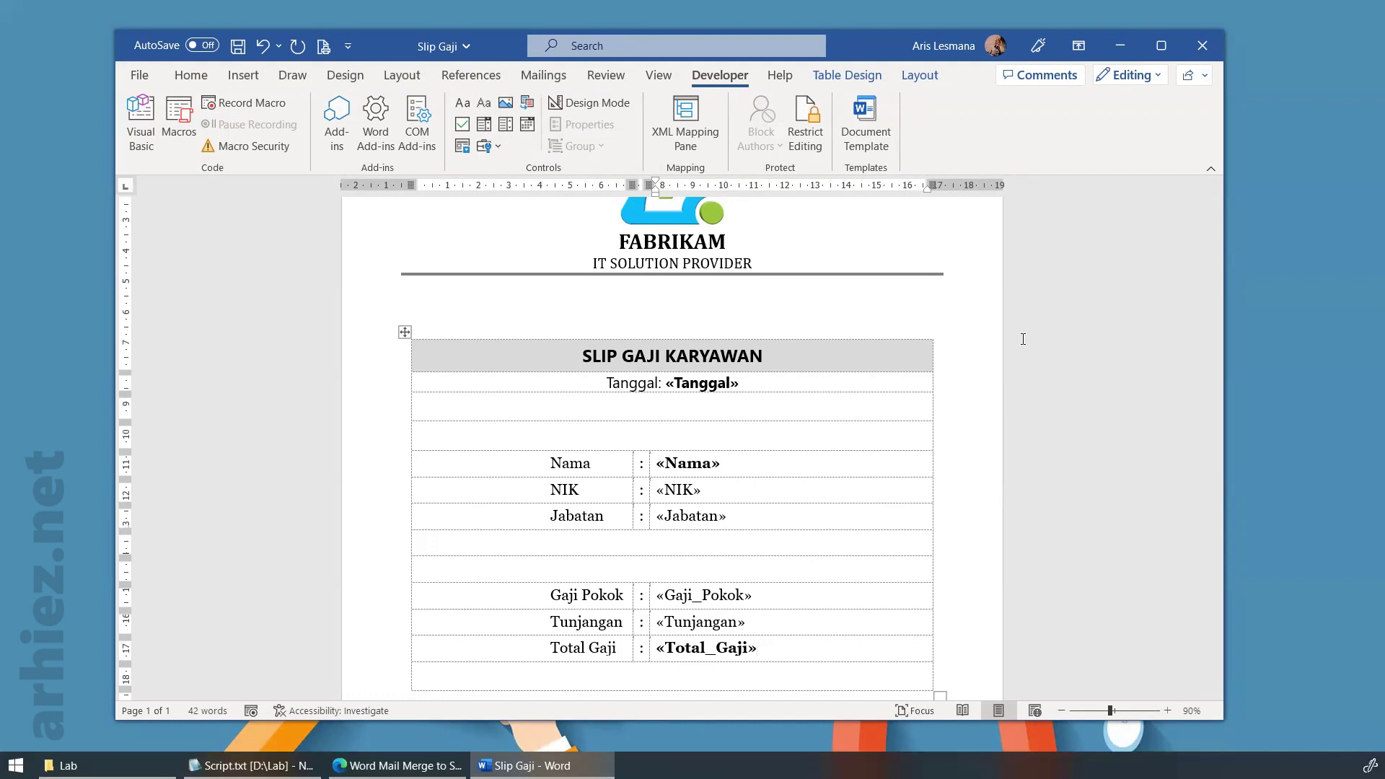
mouse_move(108, 765)
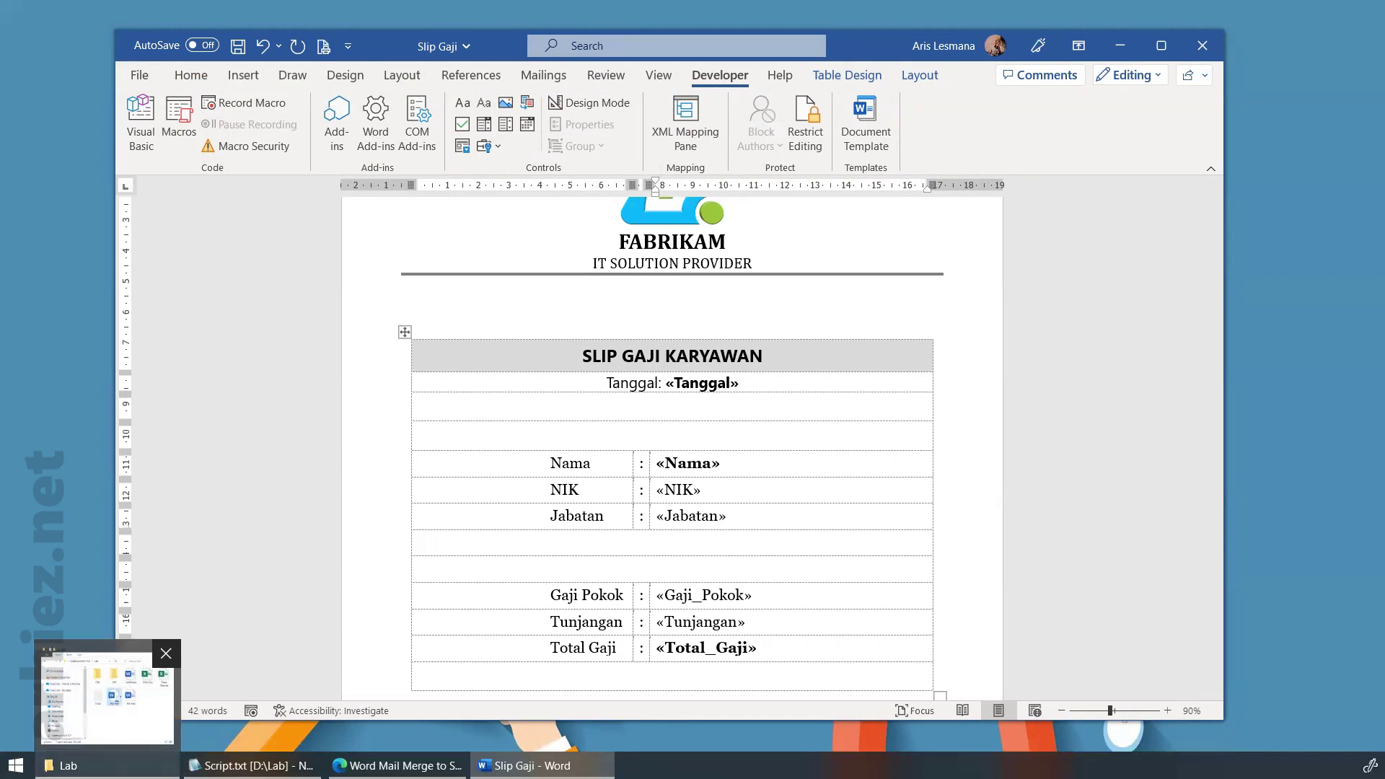
Open the DOC folder in Lab to check the 12 generated Word slips
click(106, 697)
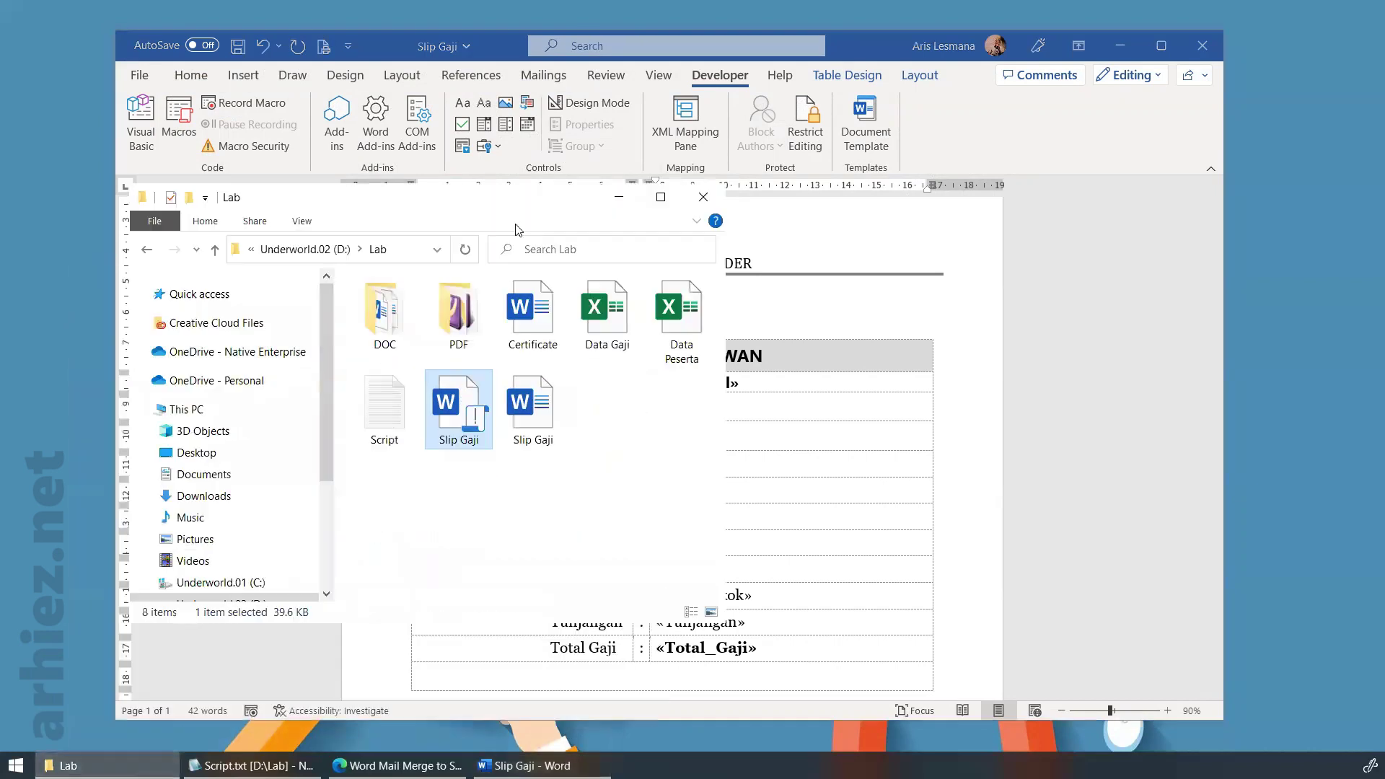
click(397, 337)
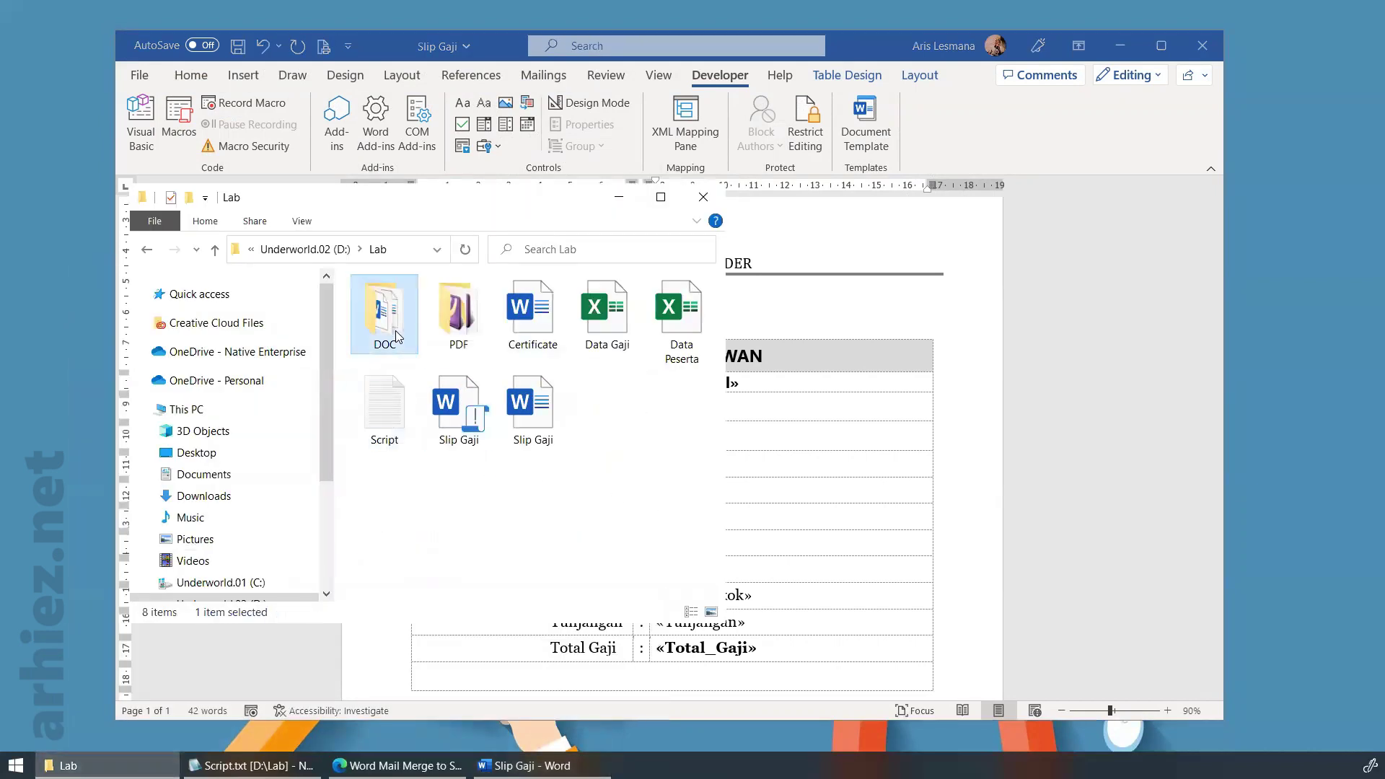
double_click(397, 337)
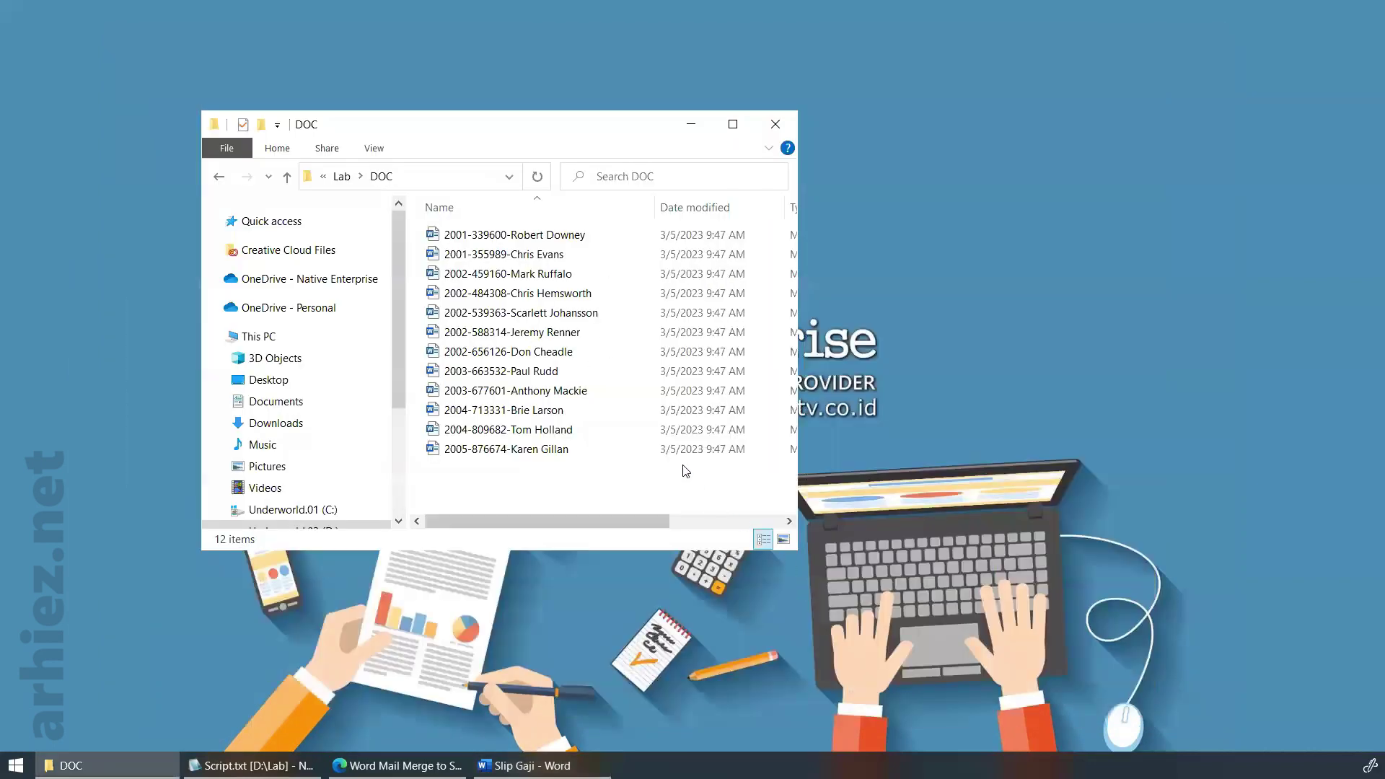
Go to the Lab PDF folder, widen the window and open the second employee's PDF slip
click(342, 176)
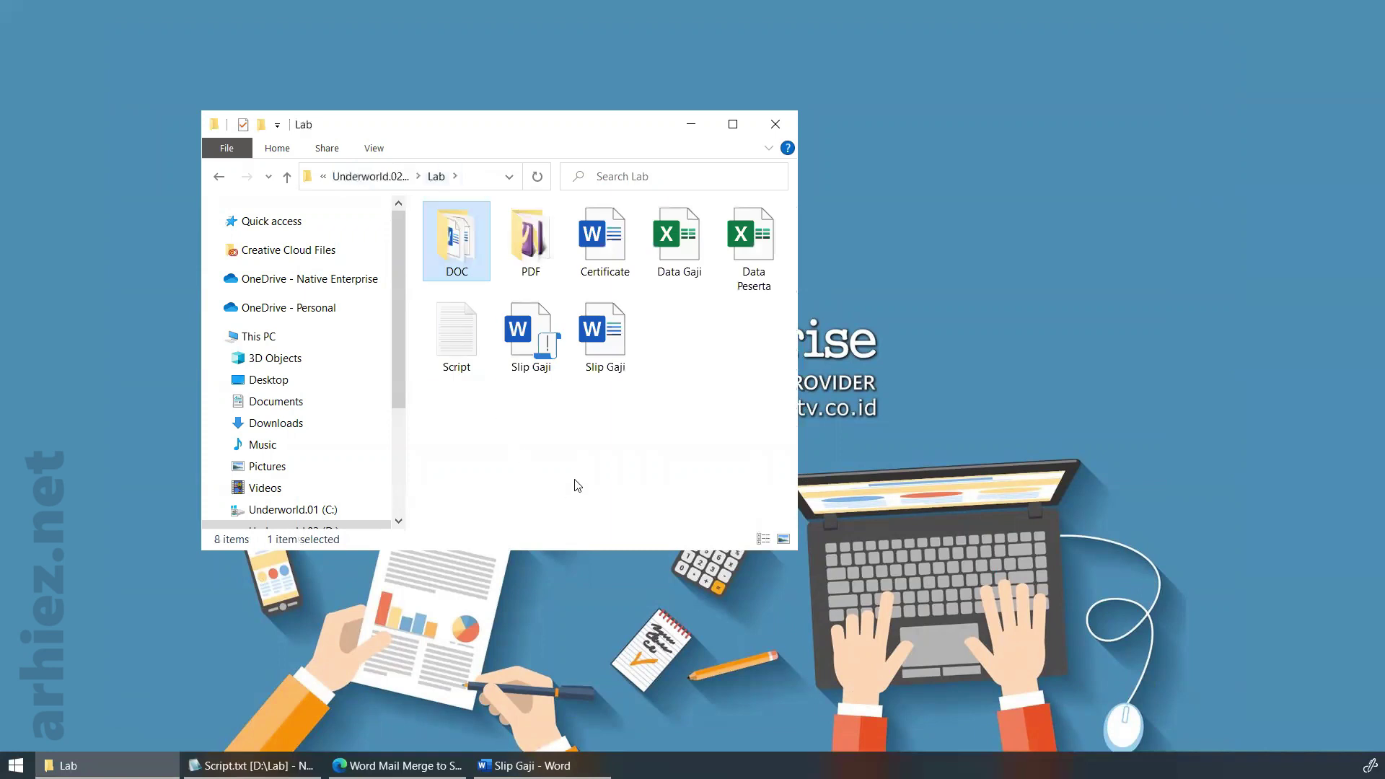
double_click(550, 279)
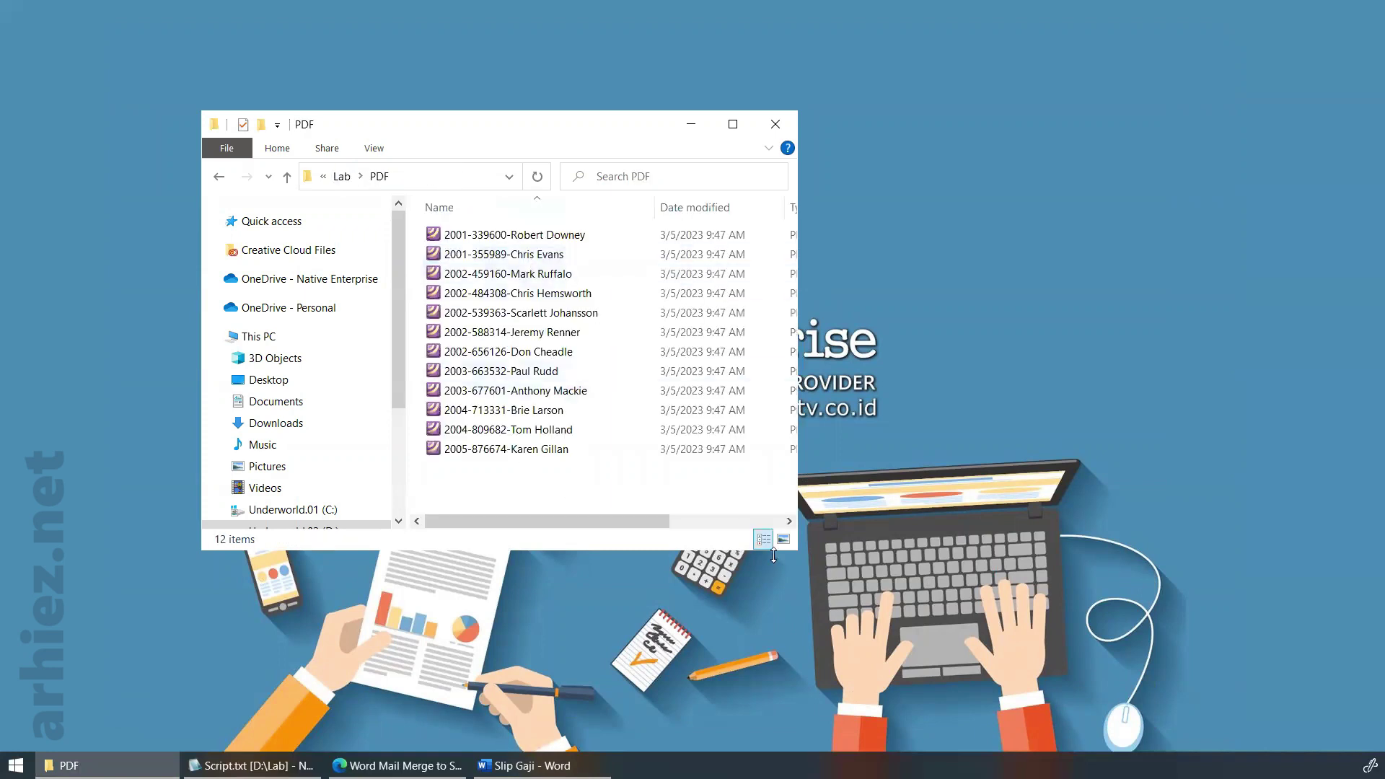
drag(796, 553, 926, 599)
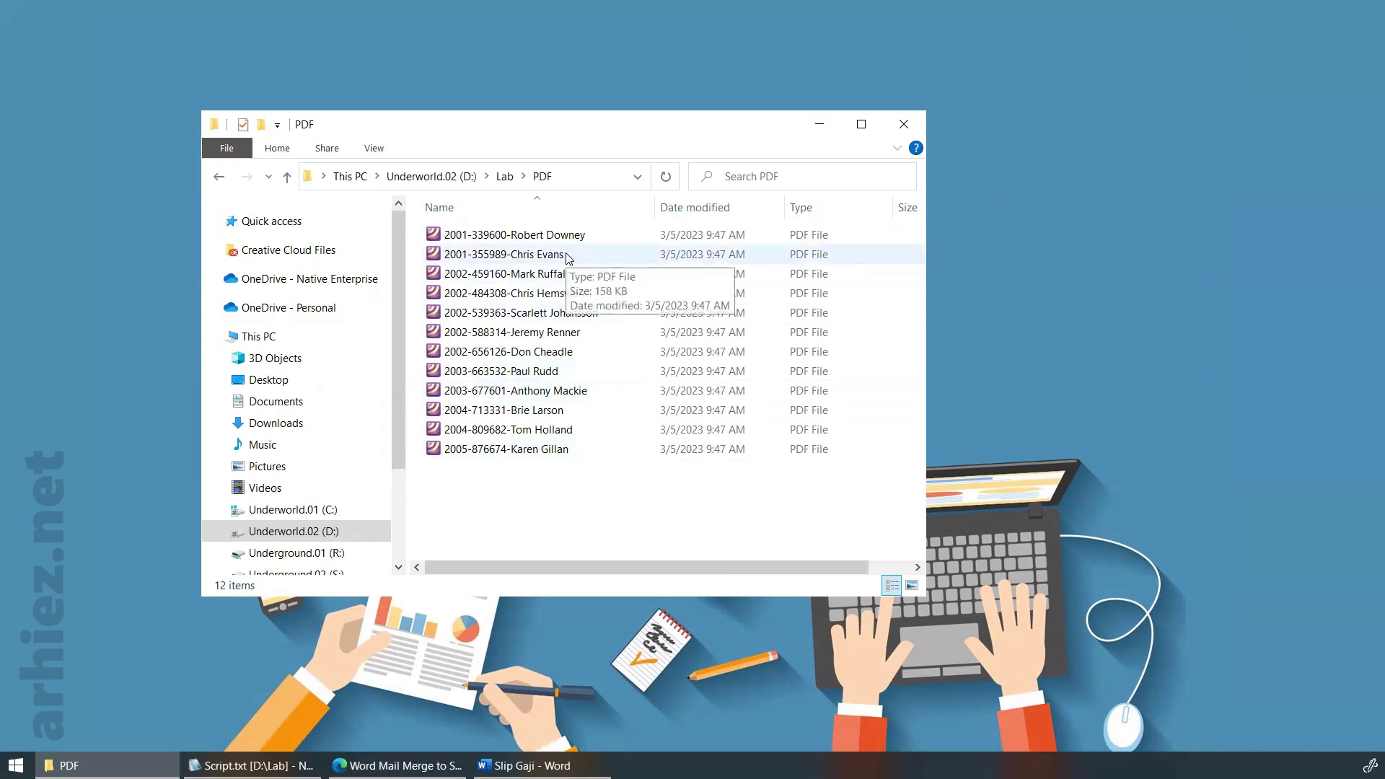
click(619, 260)
double_click(619, 259)
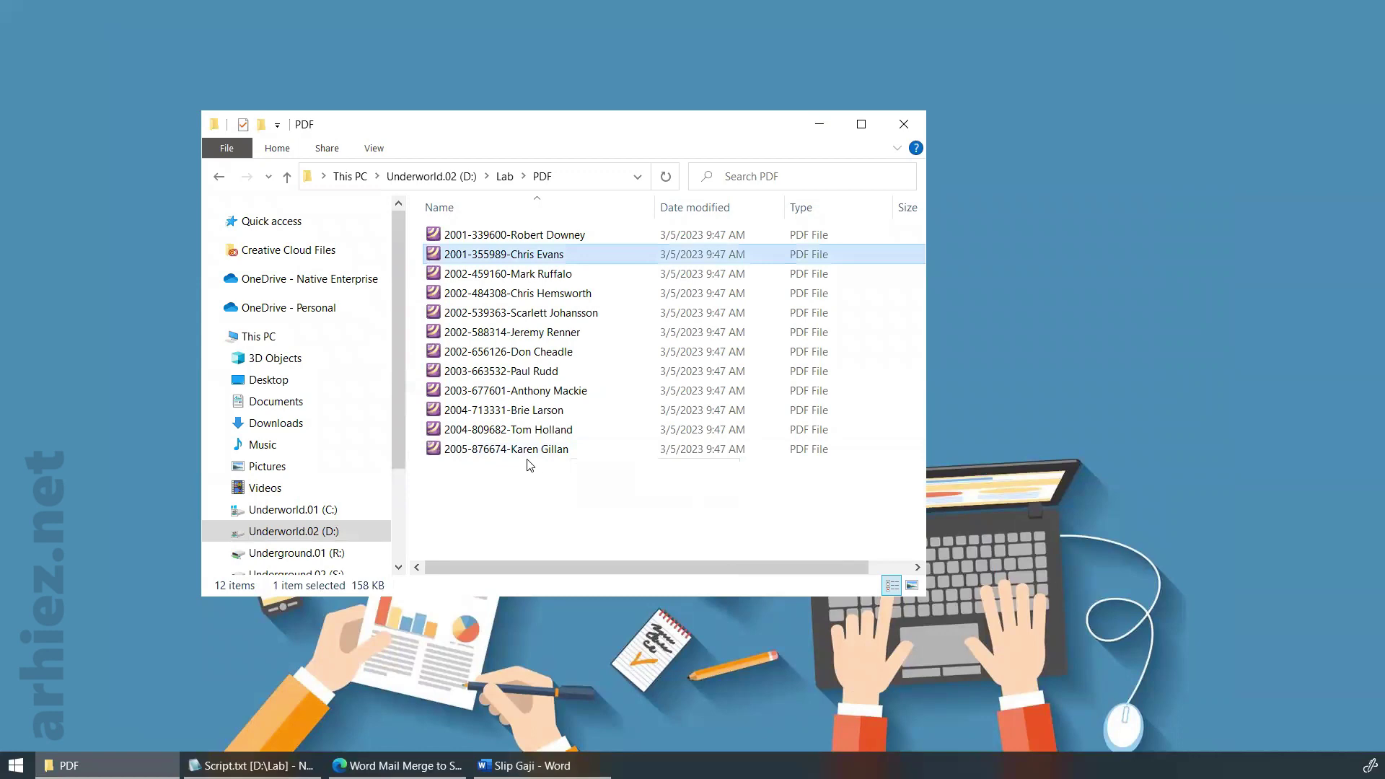
View two more employees' PDF slips at fit-page zoom, each totalling 7500000, then close Foxit Phantom
double_click(579, 450)
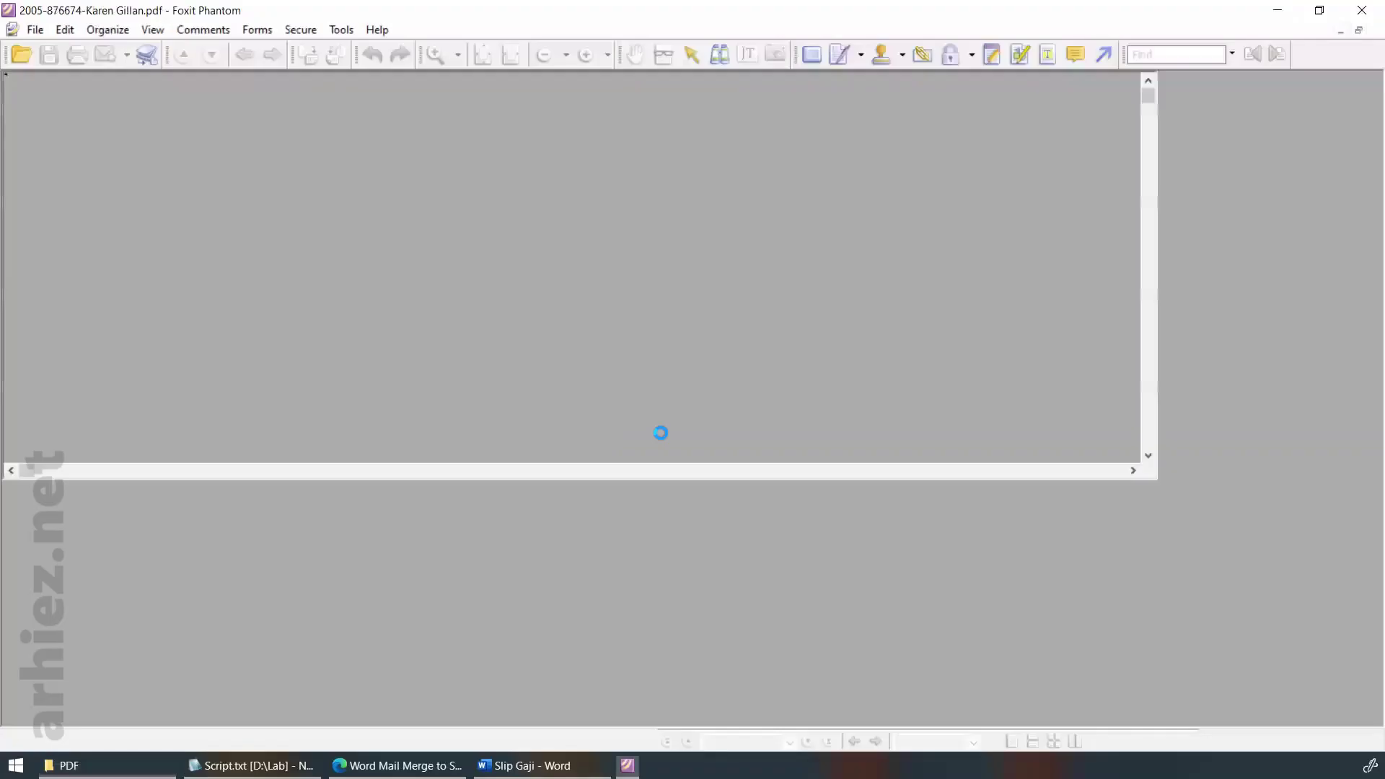
key(ctrl+0)
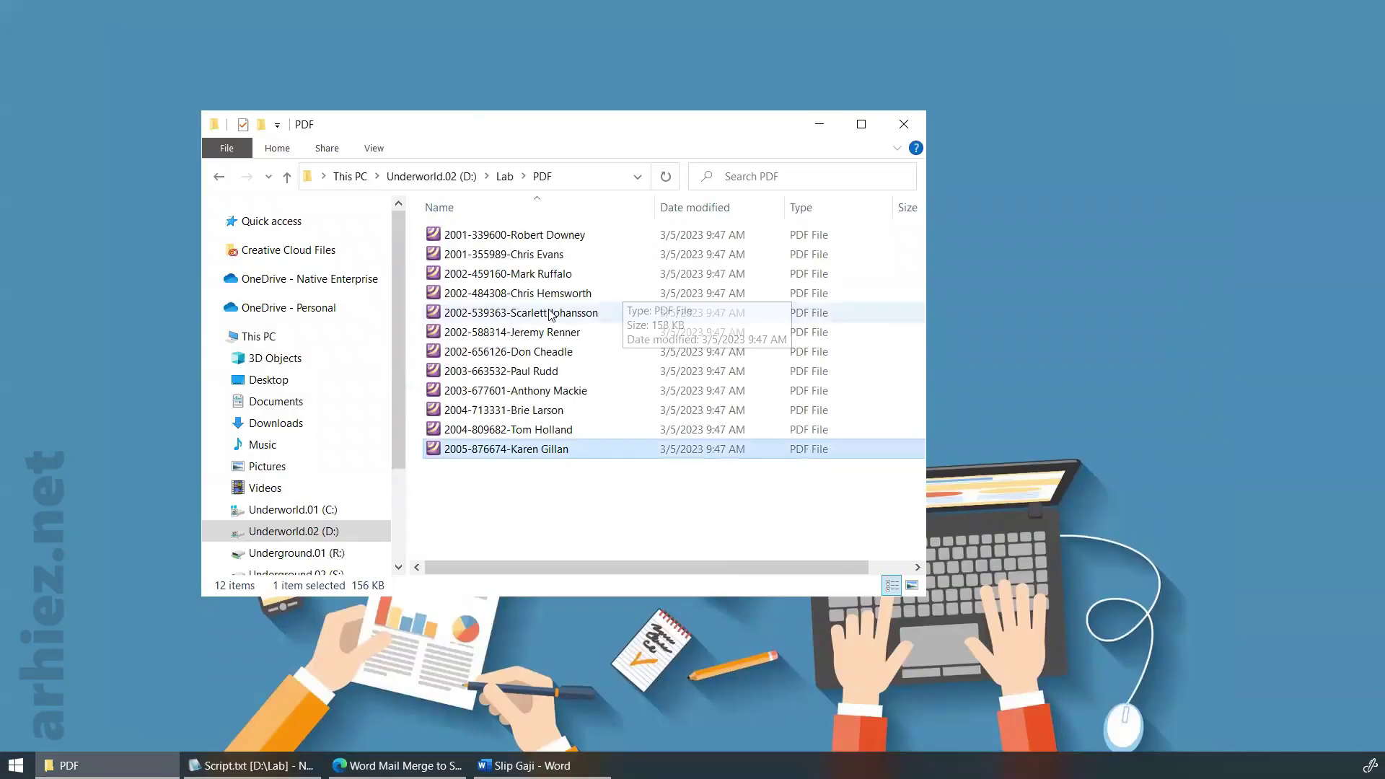
double_click(620, 312)
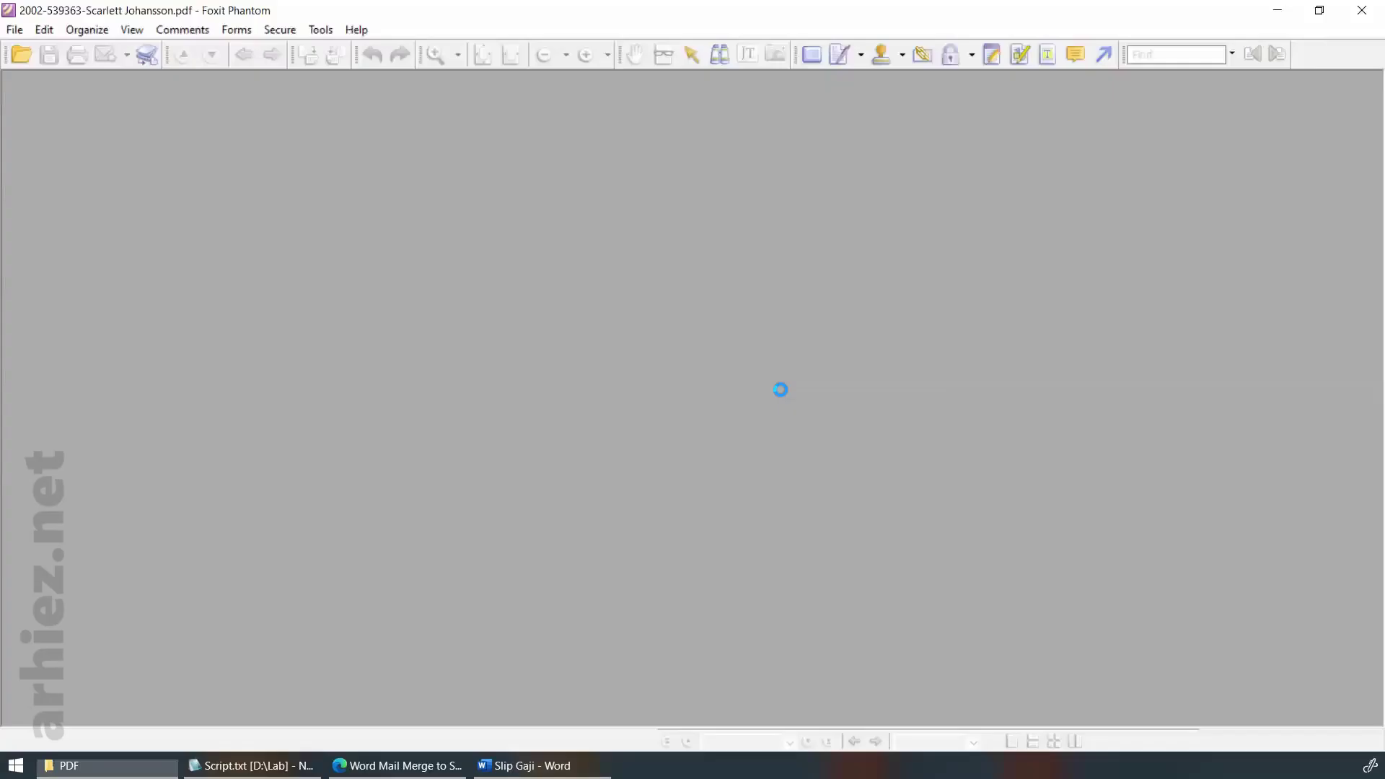
key(ctrl+0)
scroll(1075, 335, up, 1)
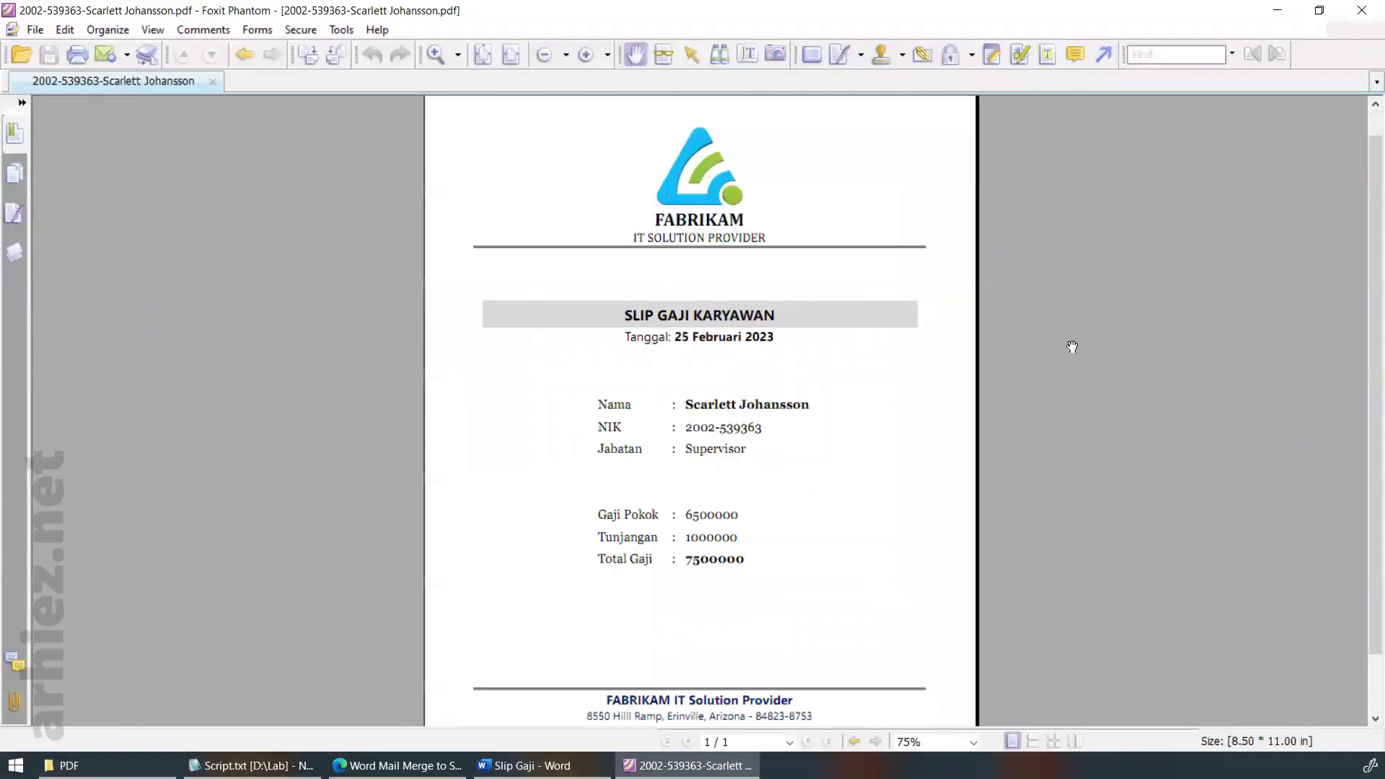
click(1362, 10)
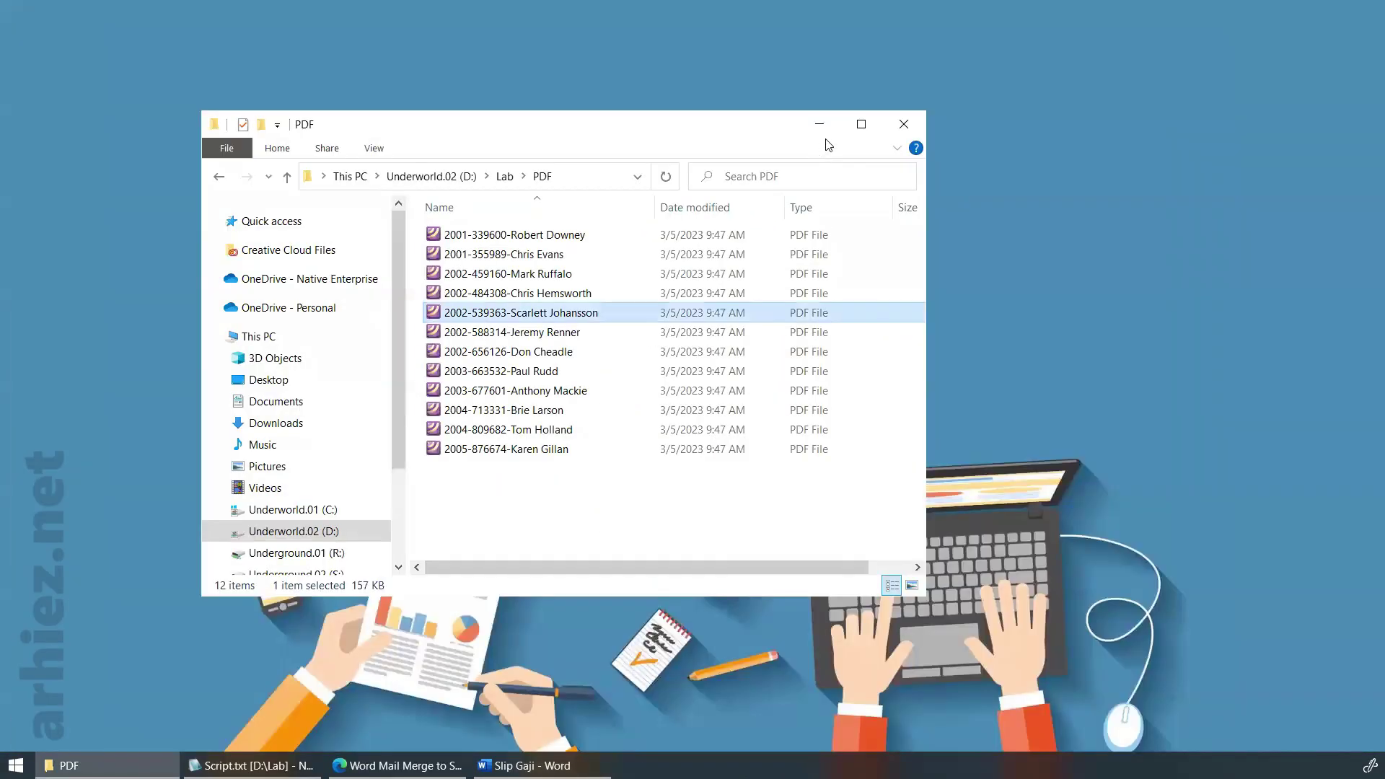
Bring the folder window back and move up from PDF to the Lab folder
click(822, 125)
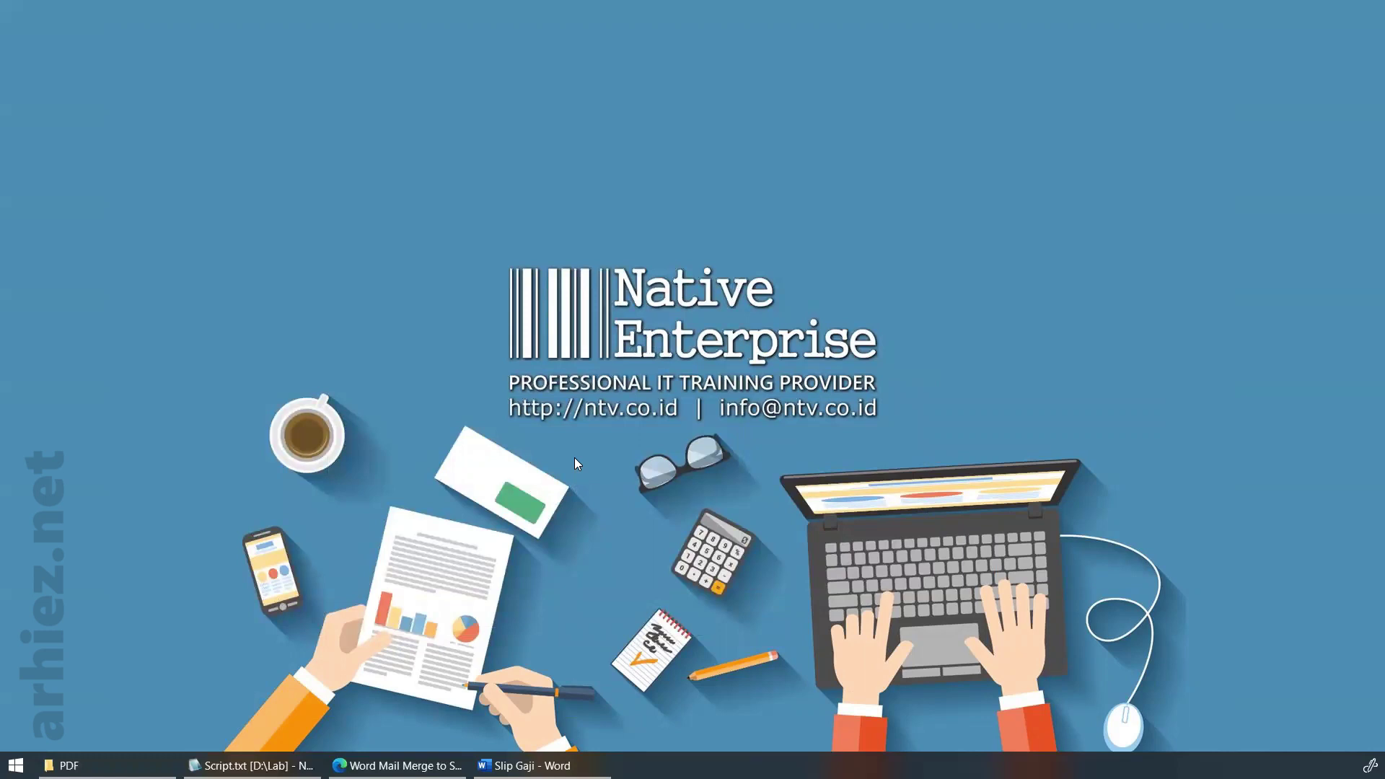
click(68, 766)
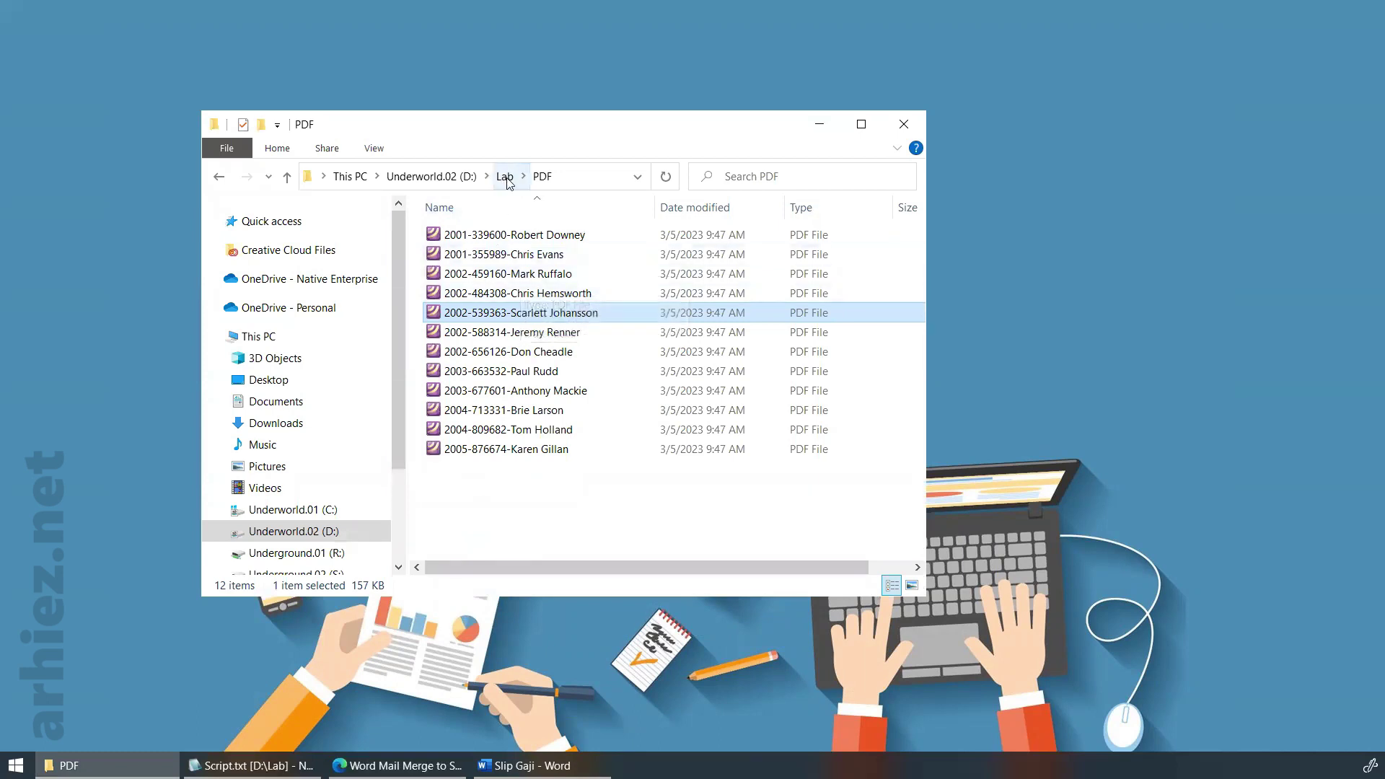
click(505, 177)
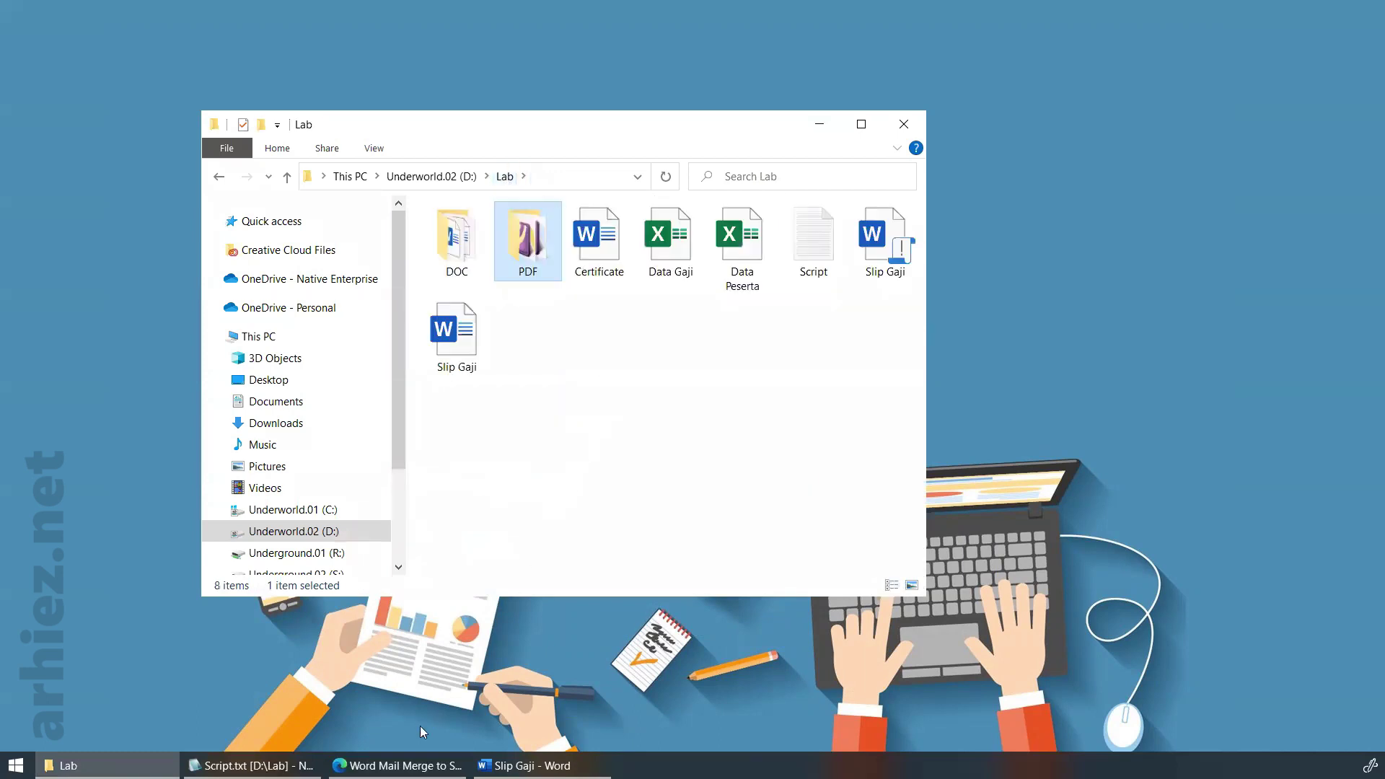
Save the Slip Gaji document in Word, then return to the Lab folder window
click(524, 765)
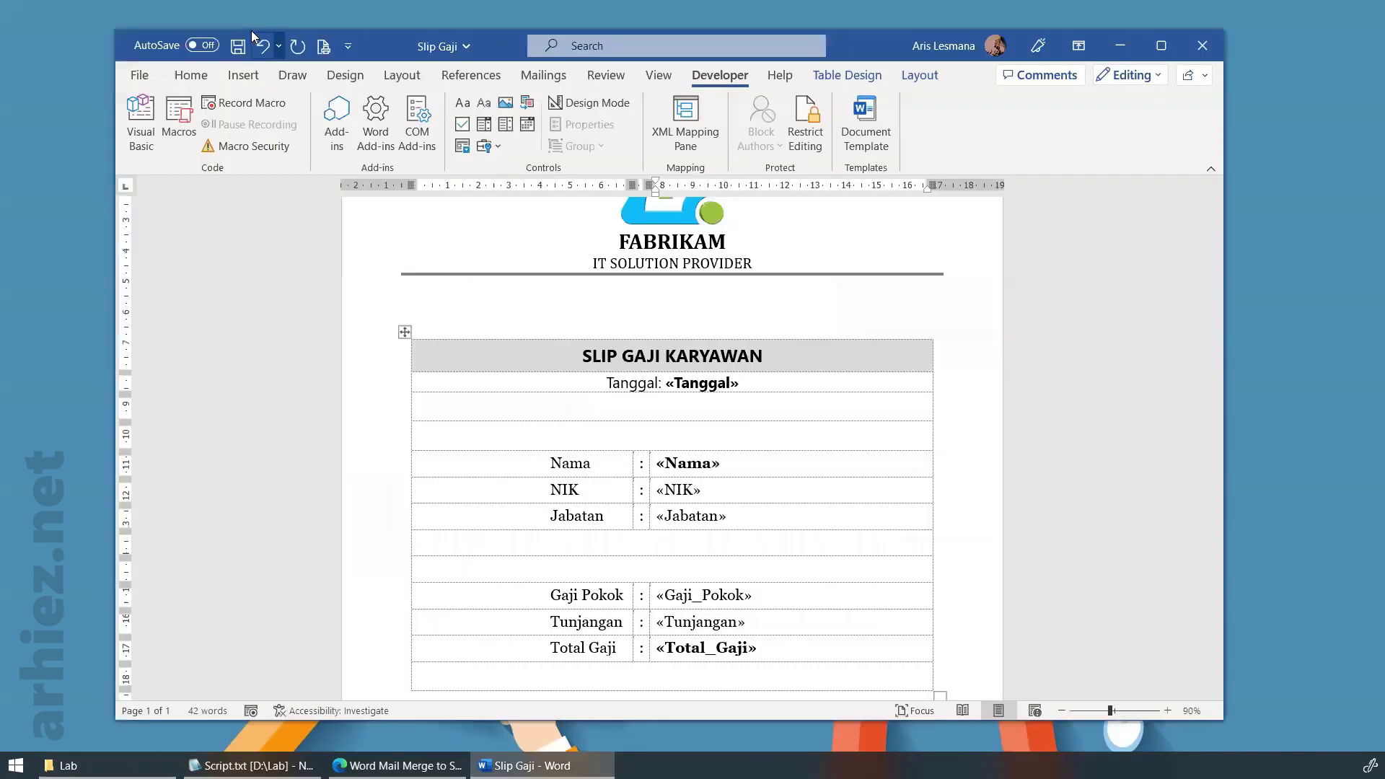
click(238, 46)
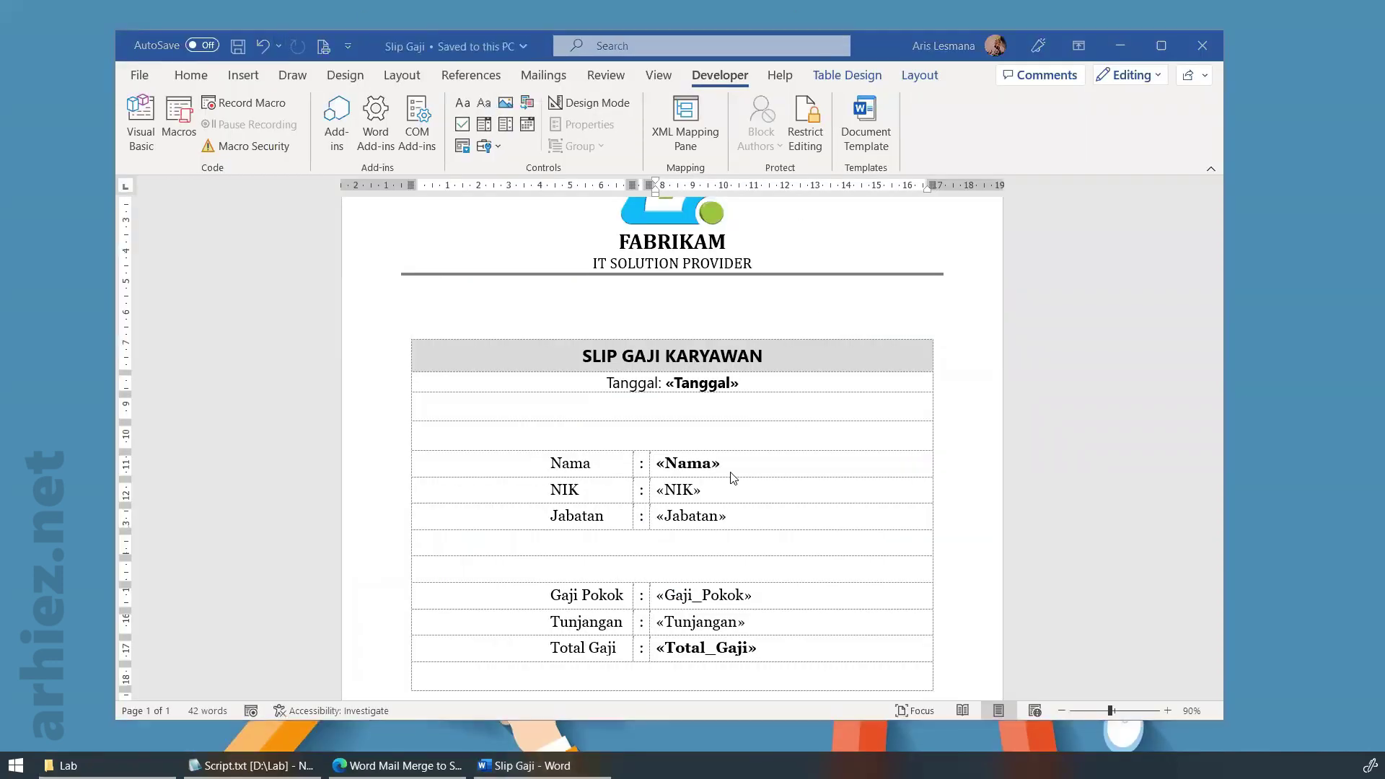
click(87, 766)
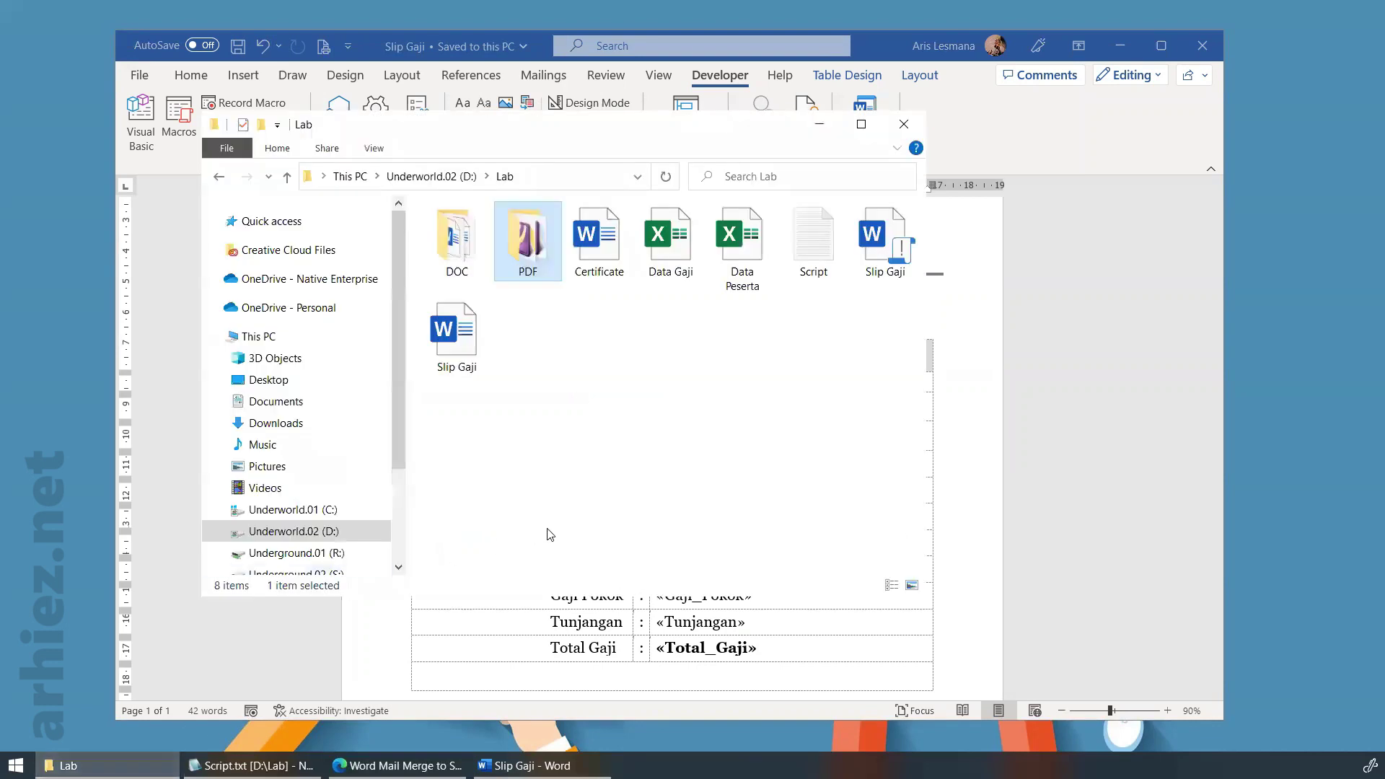
Open an employee's PDF slip and mark Gaji Pokok 4000000, Tunjangan 500000, Total Gaji 4500000 before closing
double_click(535, 272)
double_click(498, 277)
scroll(833, 437, down, 2)
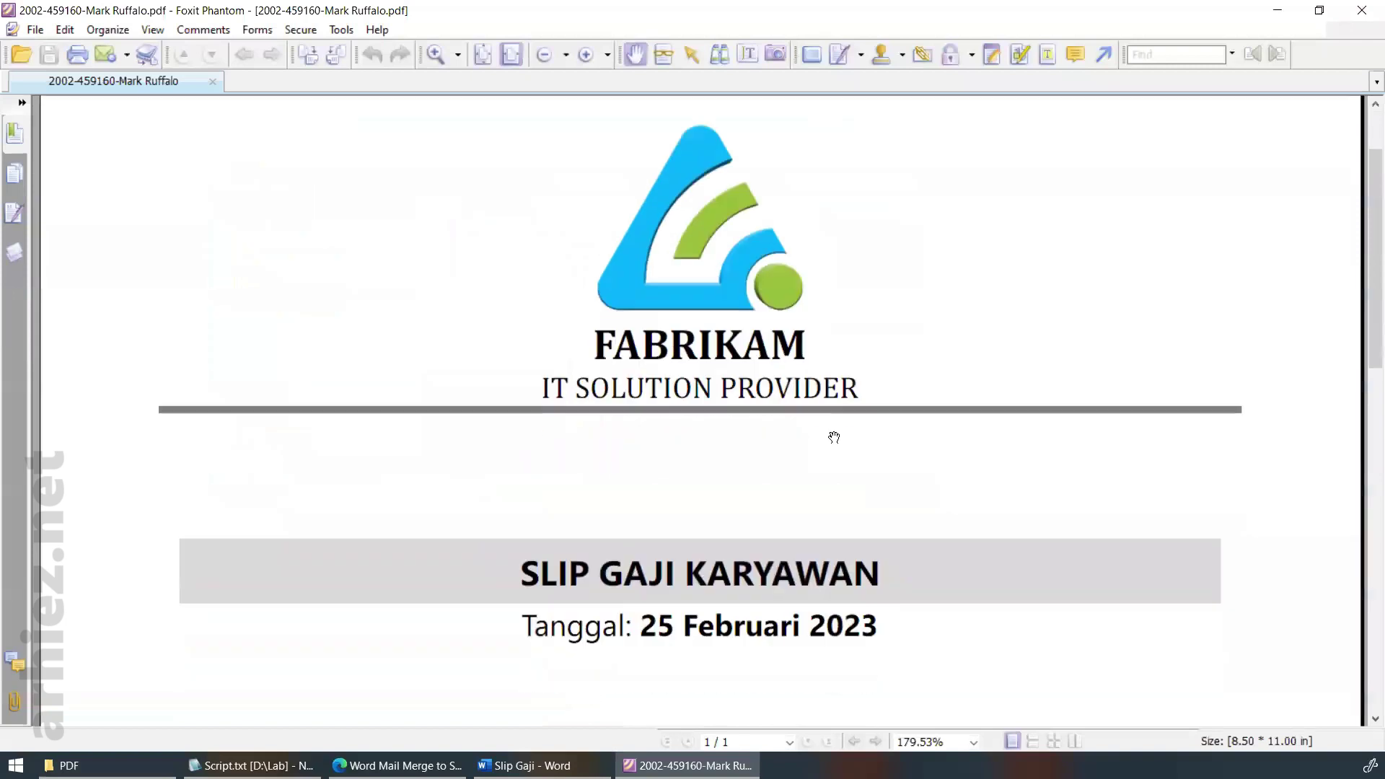
scroll(833, 437, down, 5)
scroll(834, 437, down, 4)
scroll(967, 475, down, 4)
scroll(968, 475, up, 1)
scroll(967, 474, up, 1)
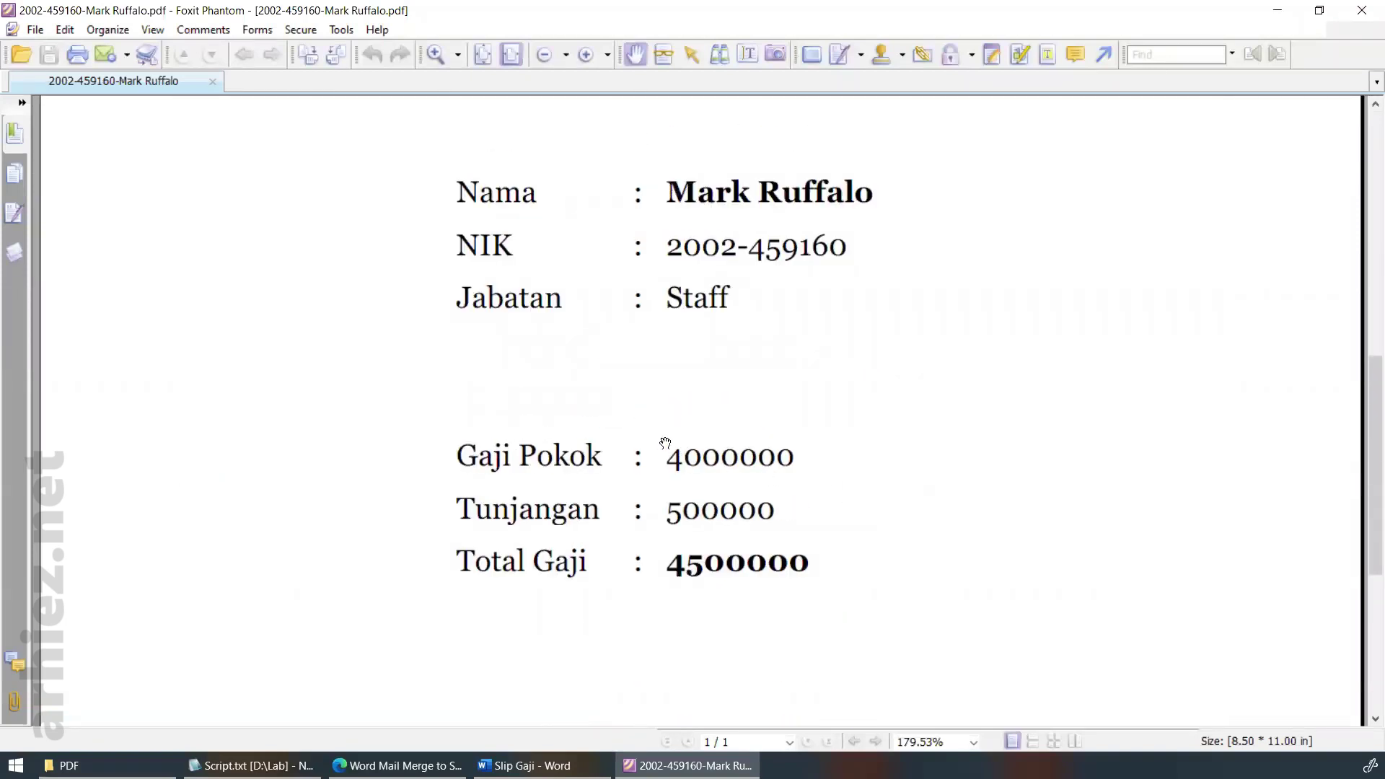
drag(639, 422, 896, 574)
scroll(821, 549, down, 1)
scroll(821, 548, up, 1)
click(1363, 10)
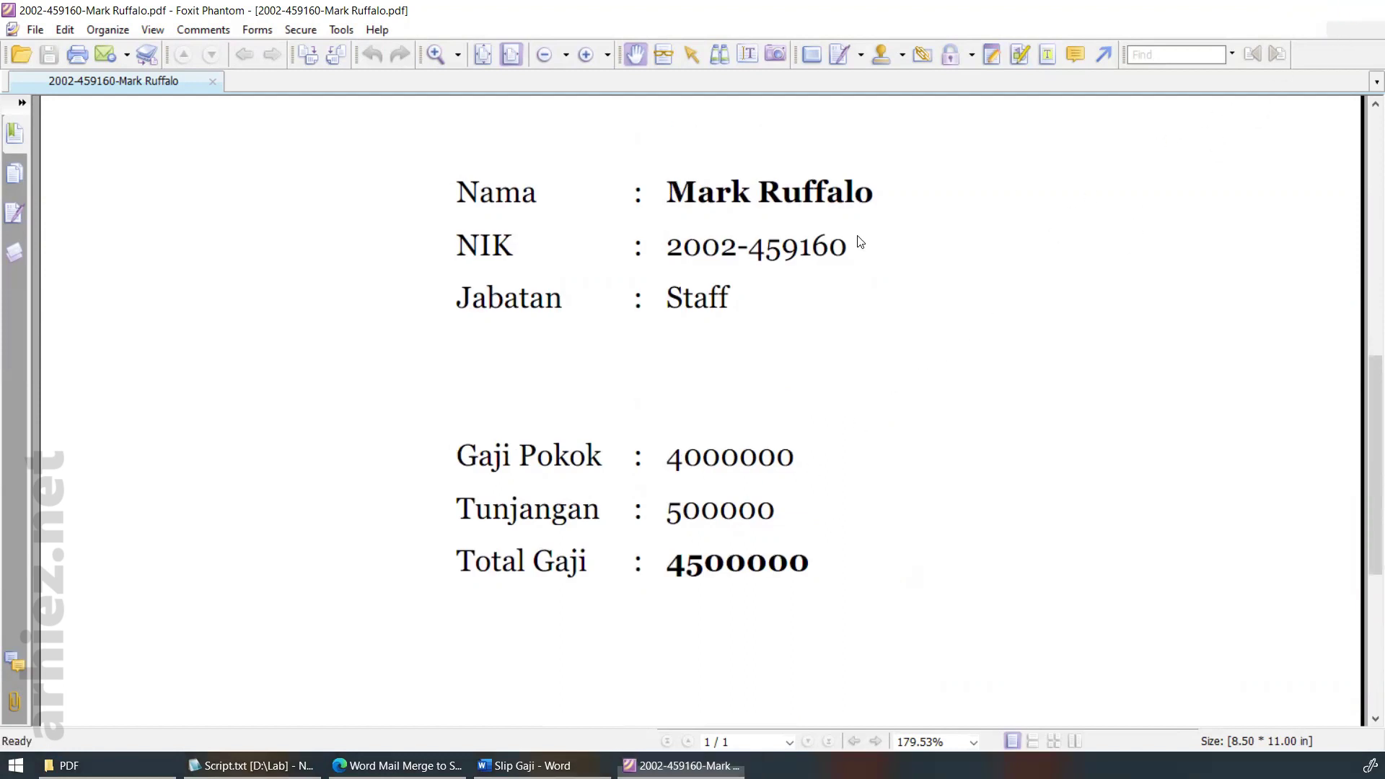
Bring Slip Gaji forward on the Mailings tab and place the cursor in the «Gaji_Pokok» field
click(822, 127)
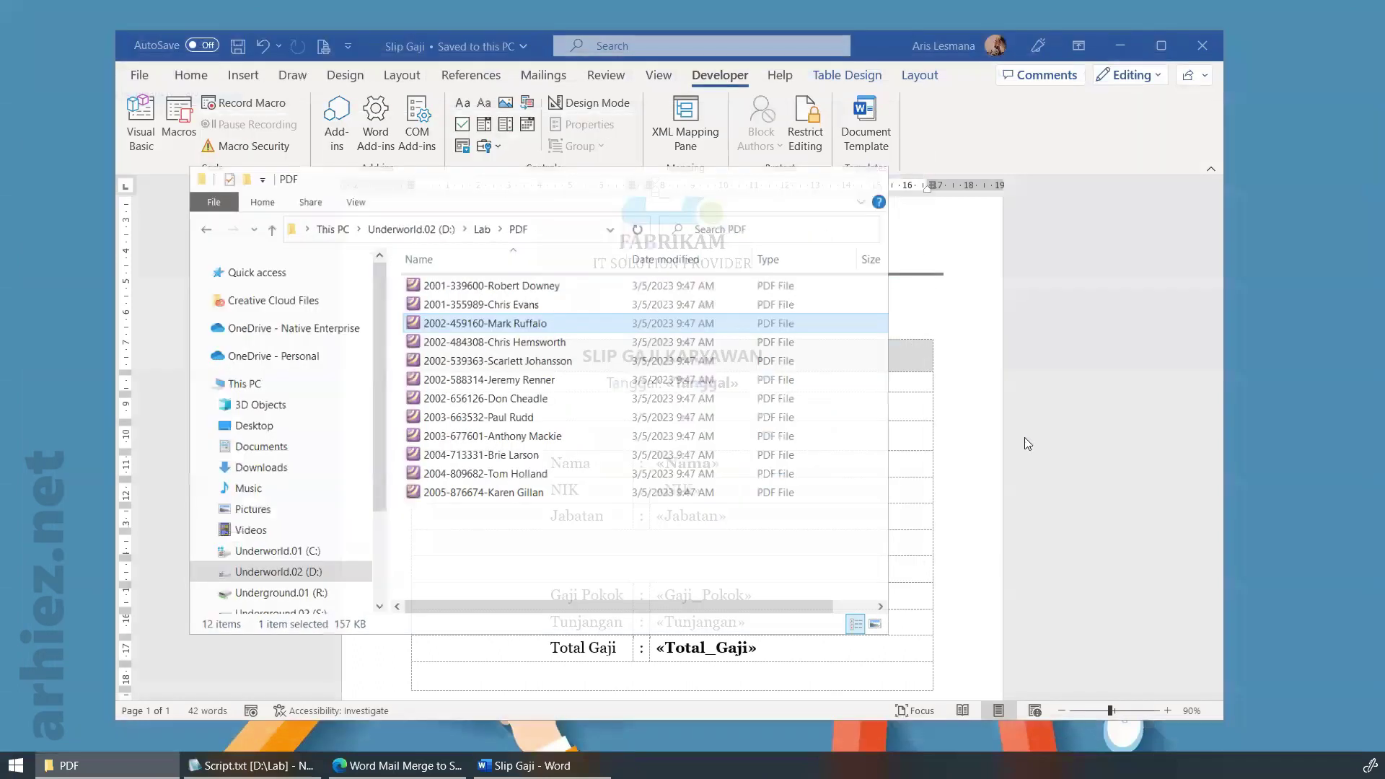
ctrl+scroll(868, 537, up, 1)
ctrl+scroll(829, 541, up, 1)
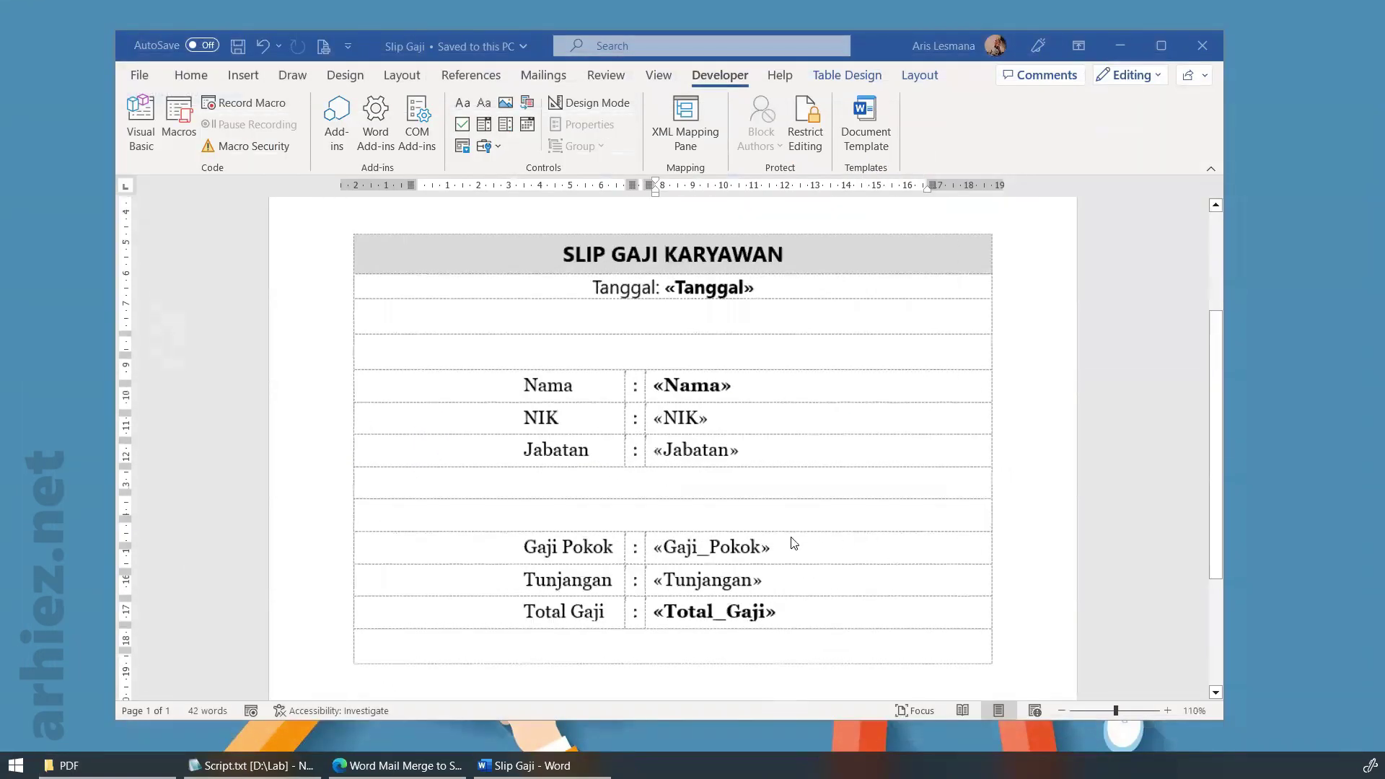
scroll(789, 537, down, 3)
scroll(789, 535, up, 1)
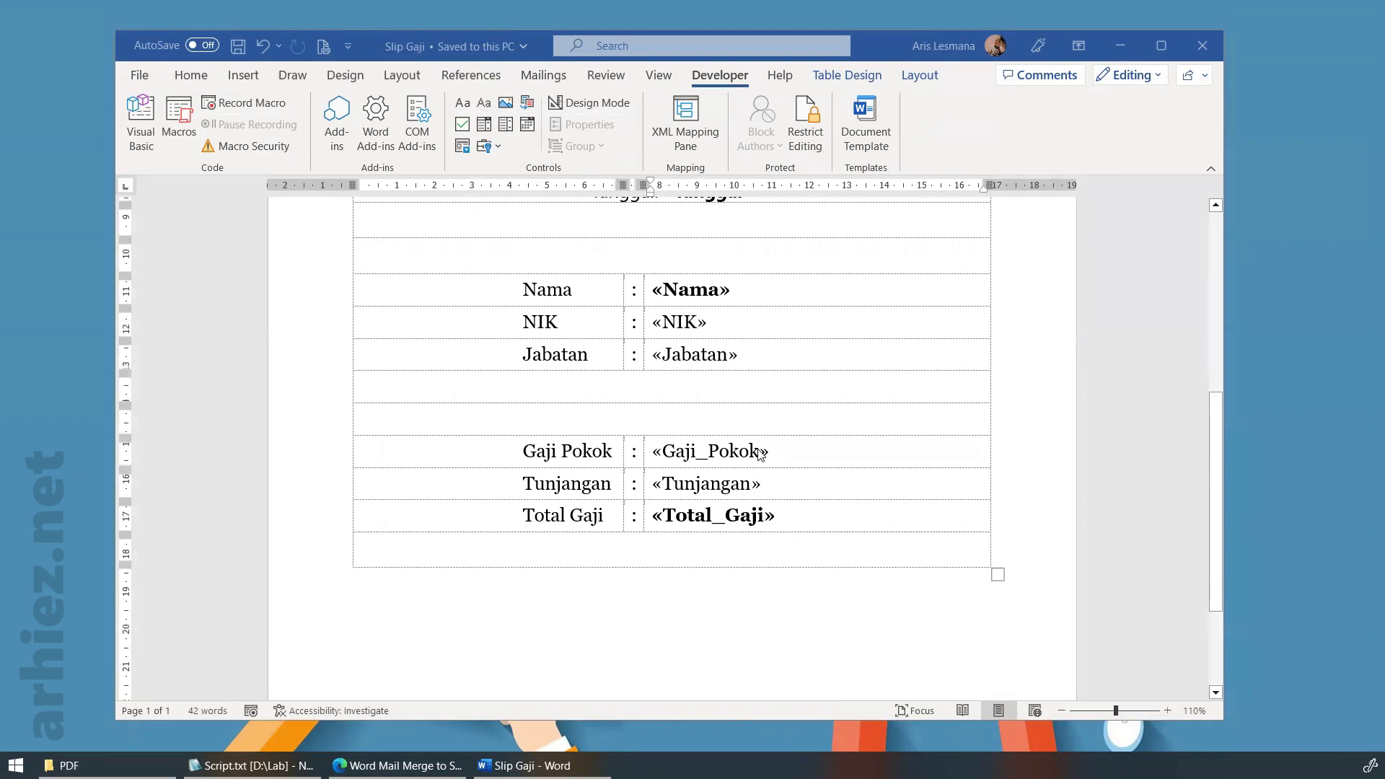
click(710, 451)
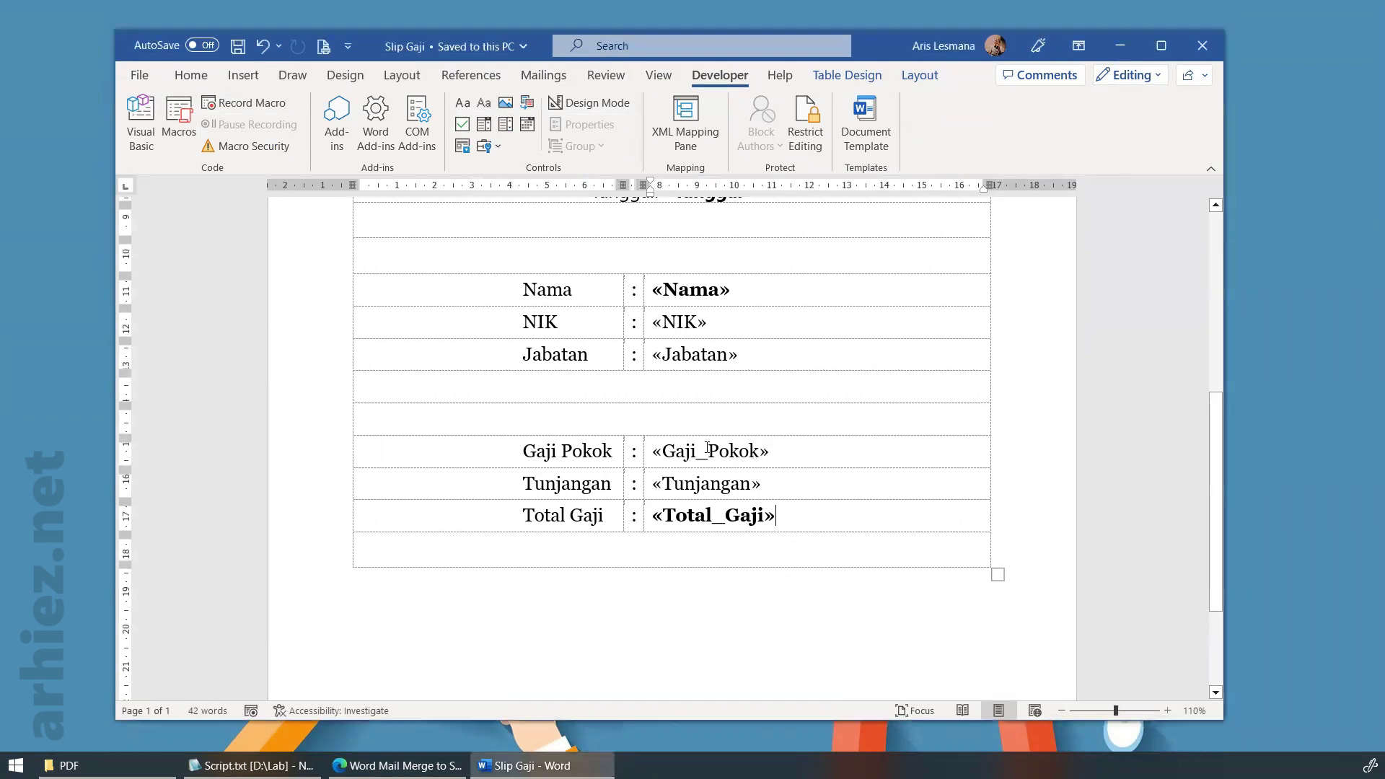
click(544, 75)
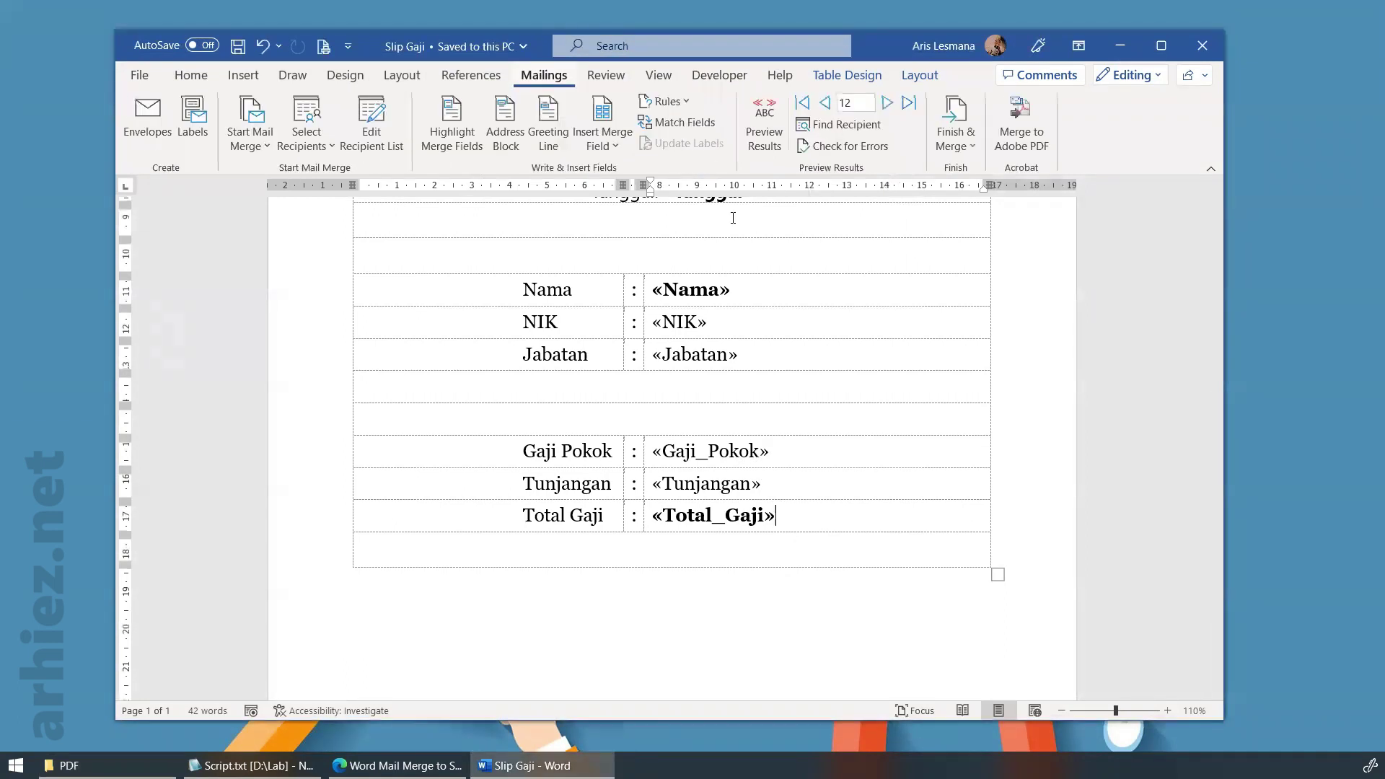
click(707, 451)
key(Down)
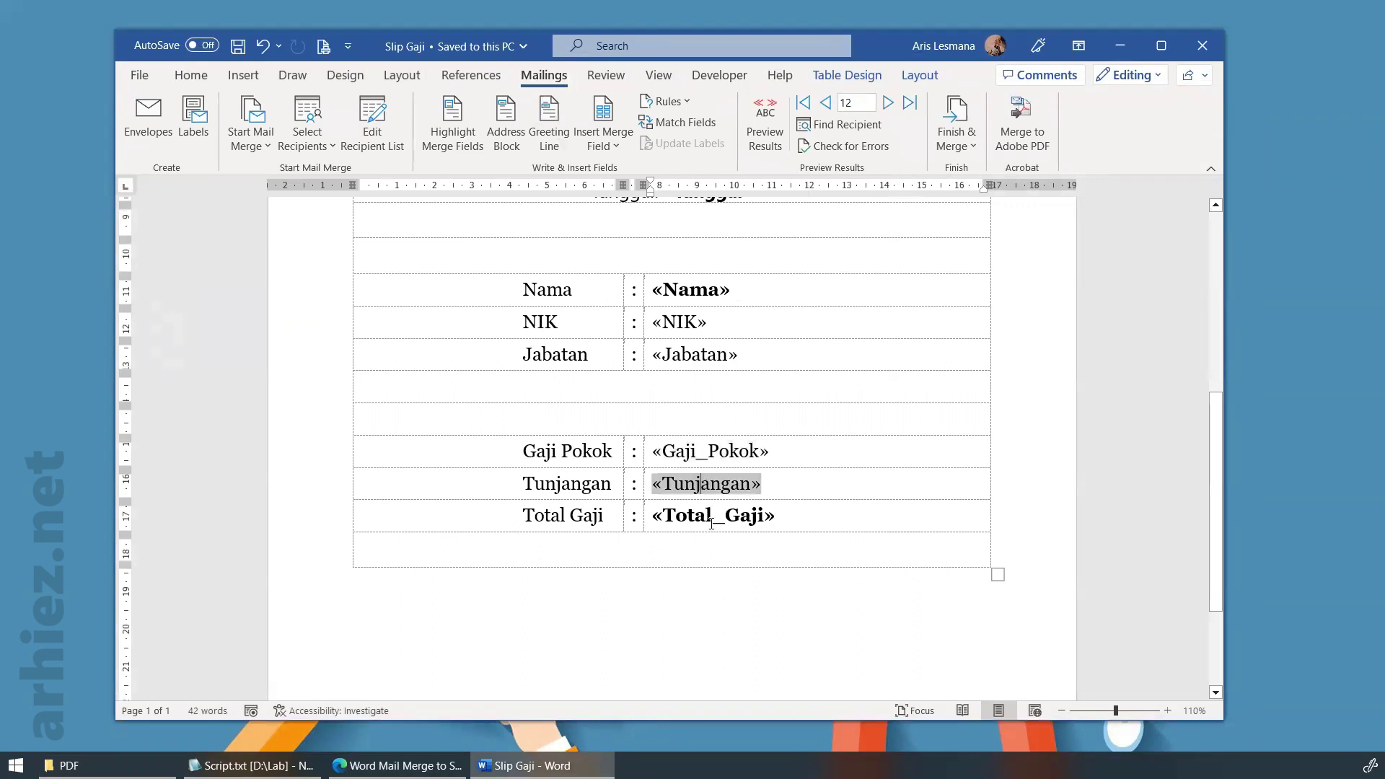
key(Down)
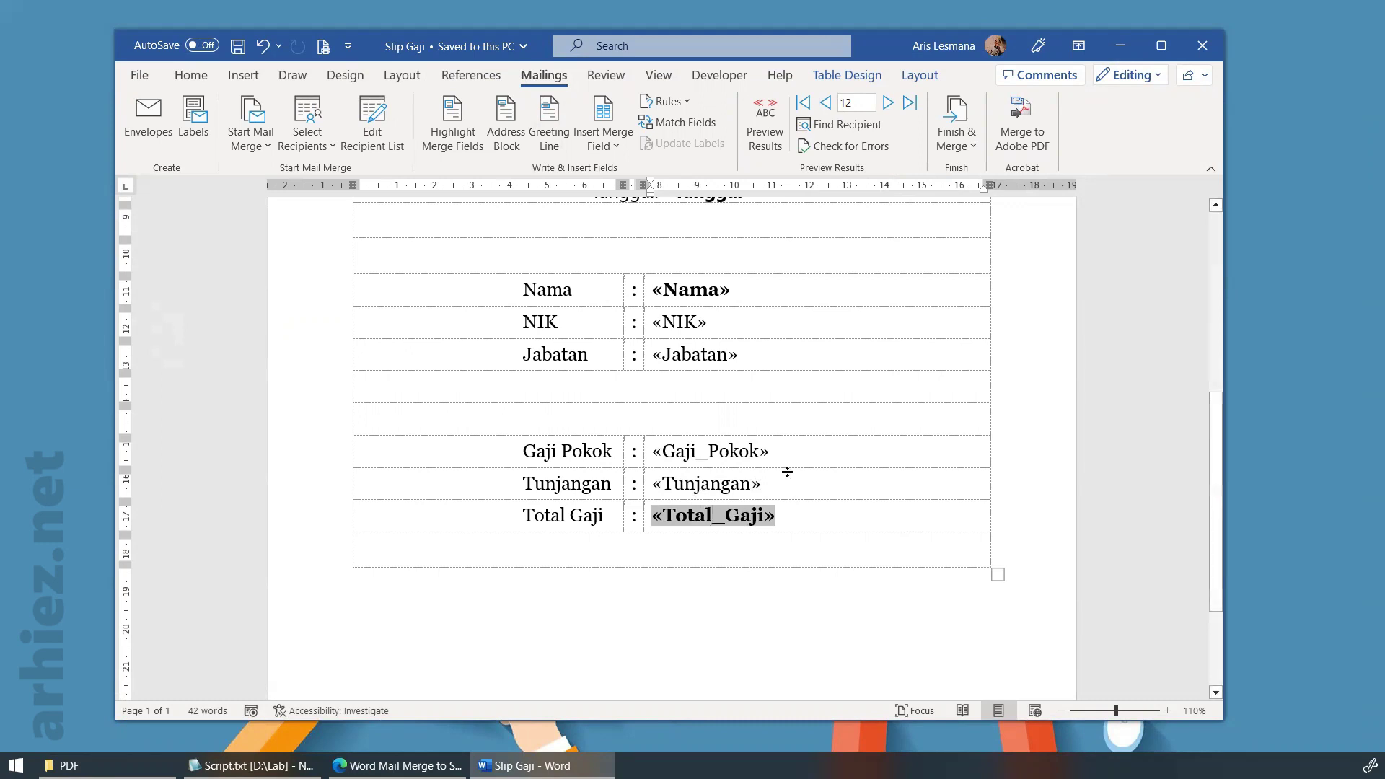
click(750, 451)
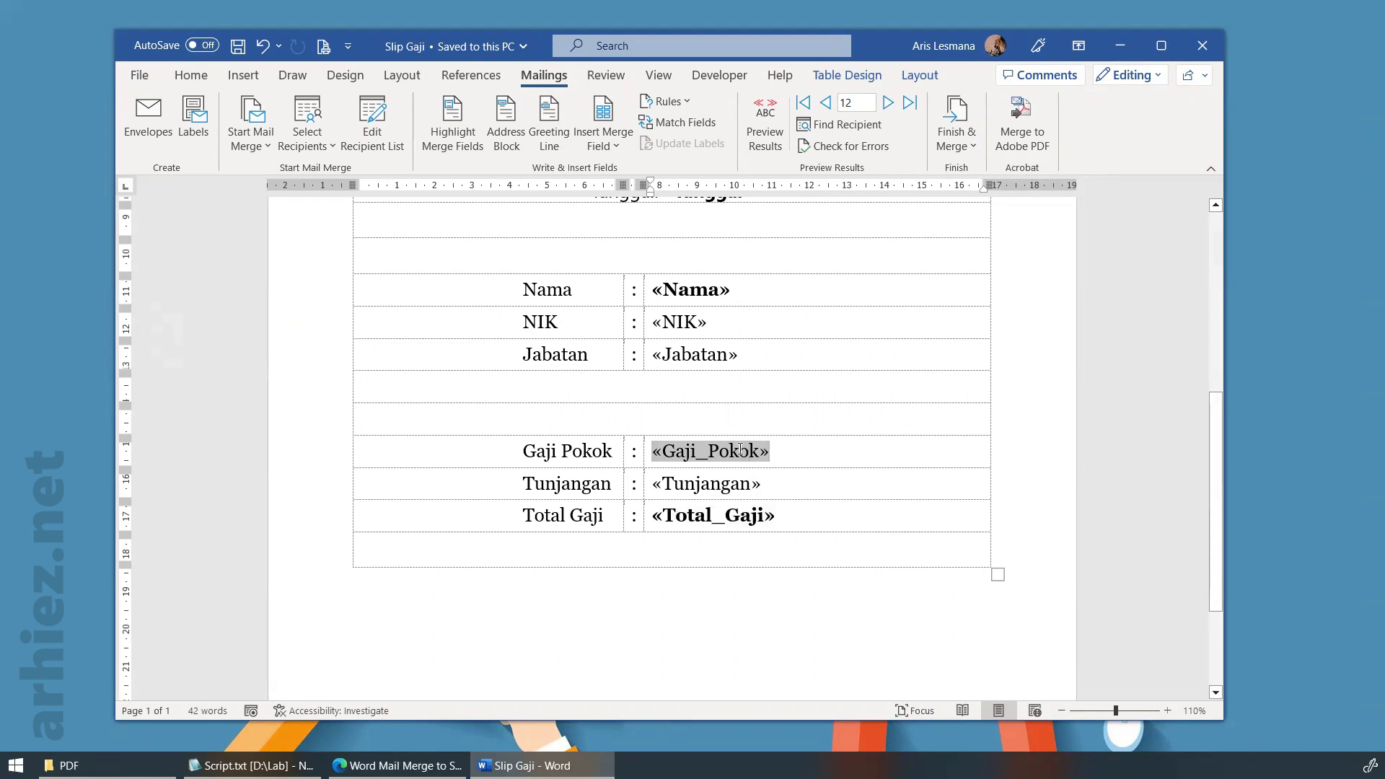
Add the \# ",0.00" number-format switch to the «Gaji_Pokok» field code
right_click(741, 451)
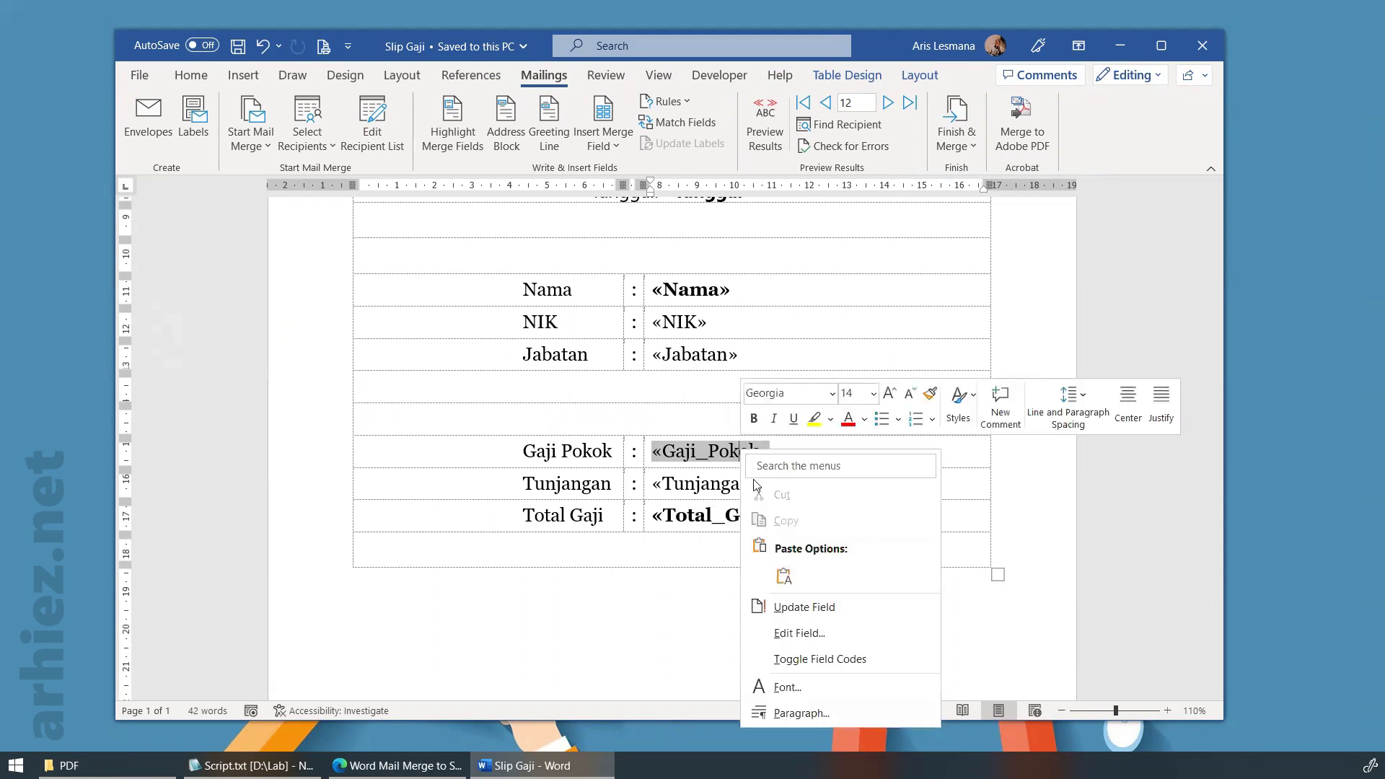
click(895, 659)
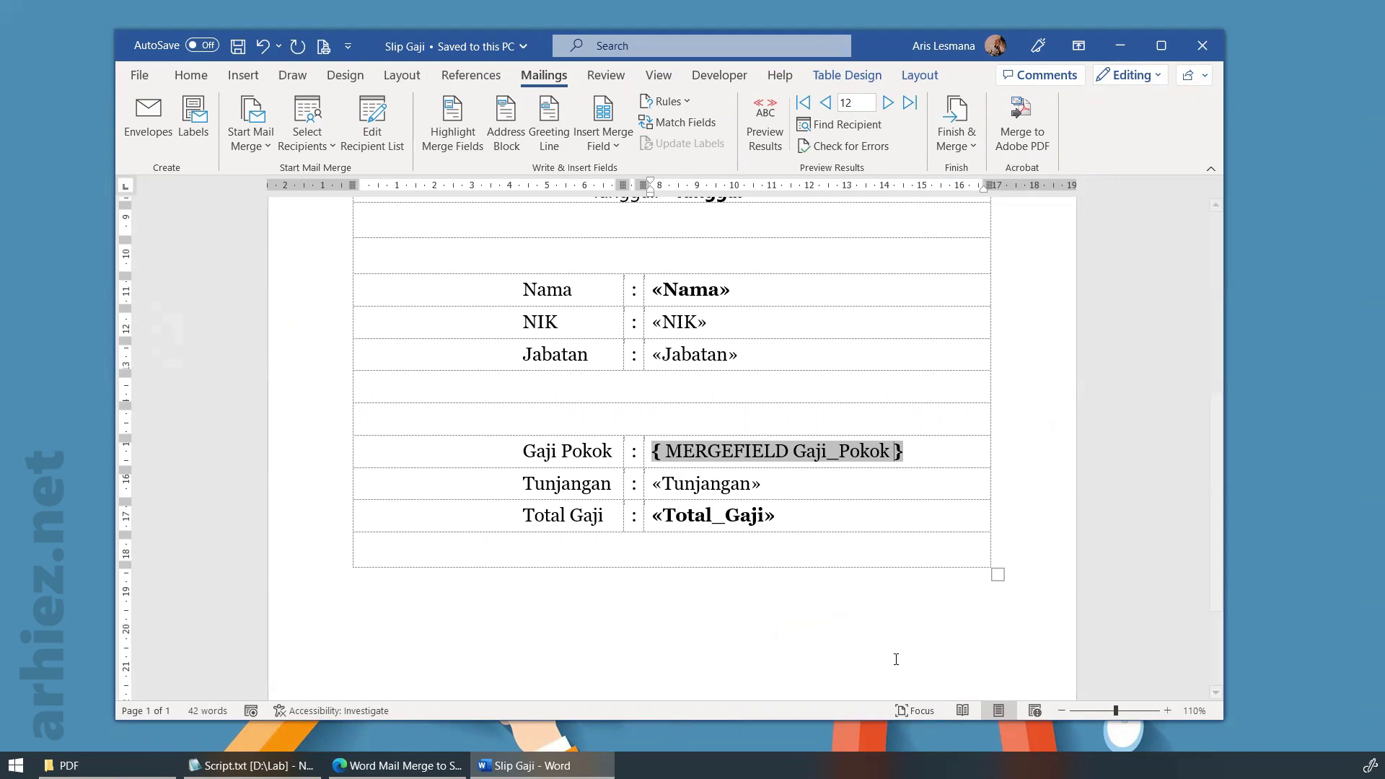
text(\)
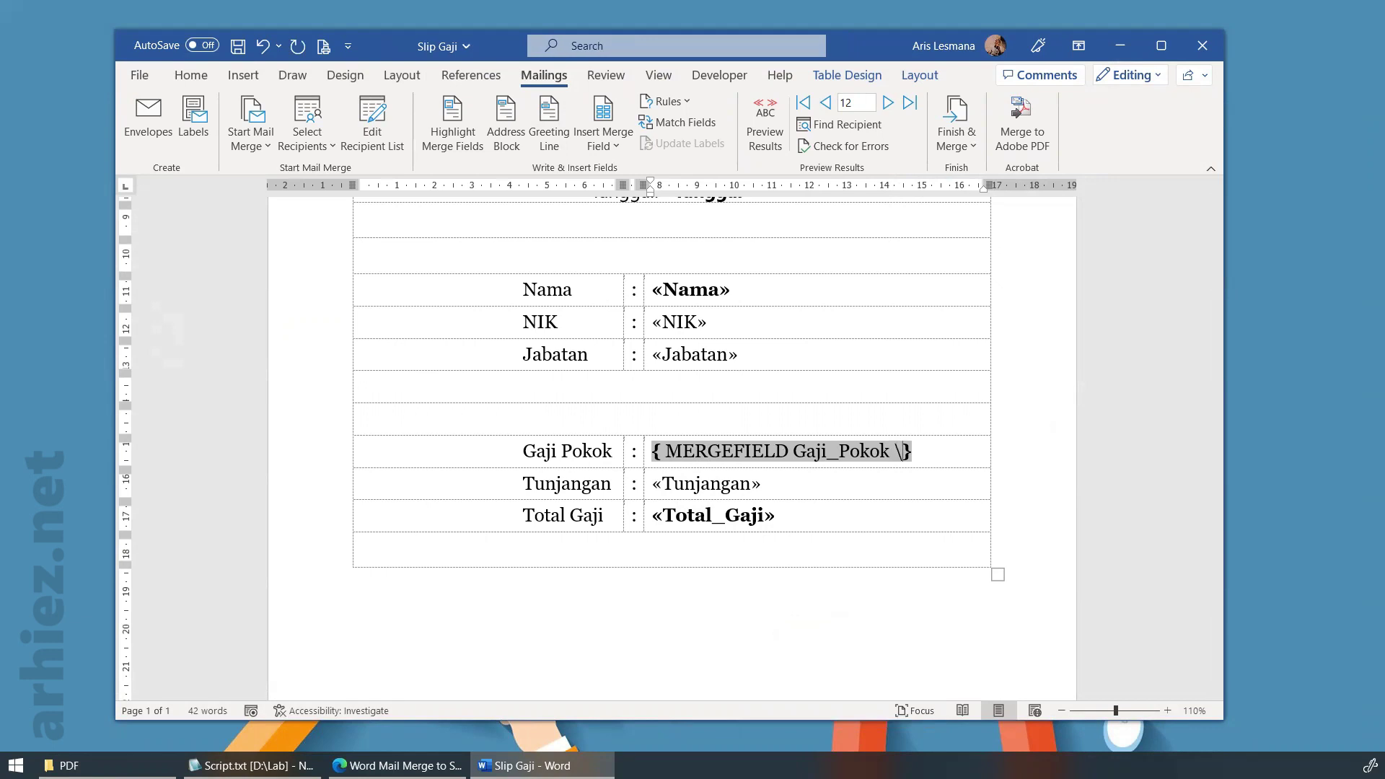
text(#)
text( ",)
text(0.00)
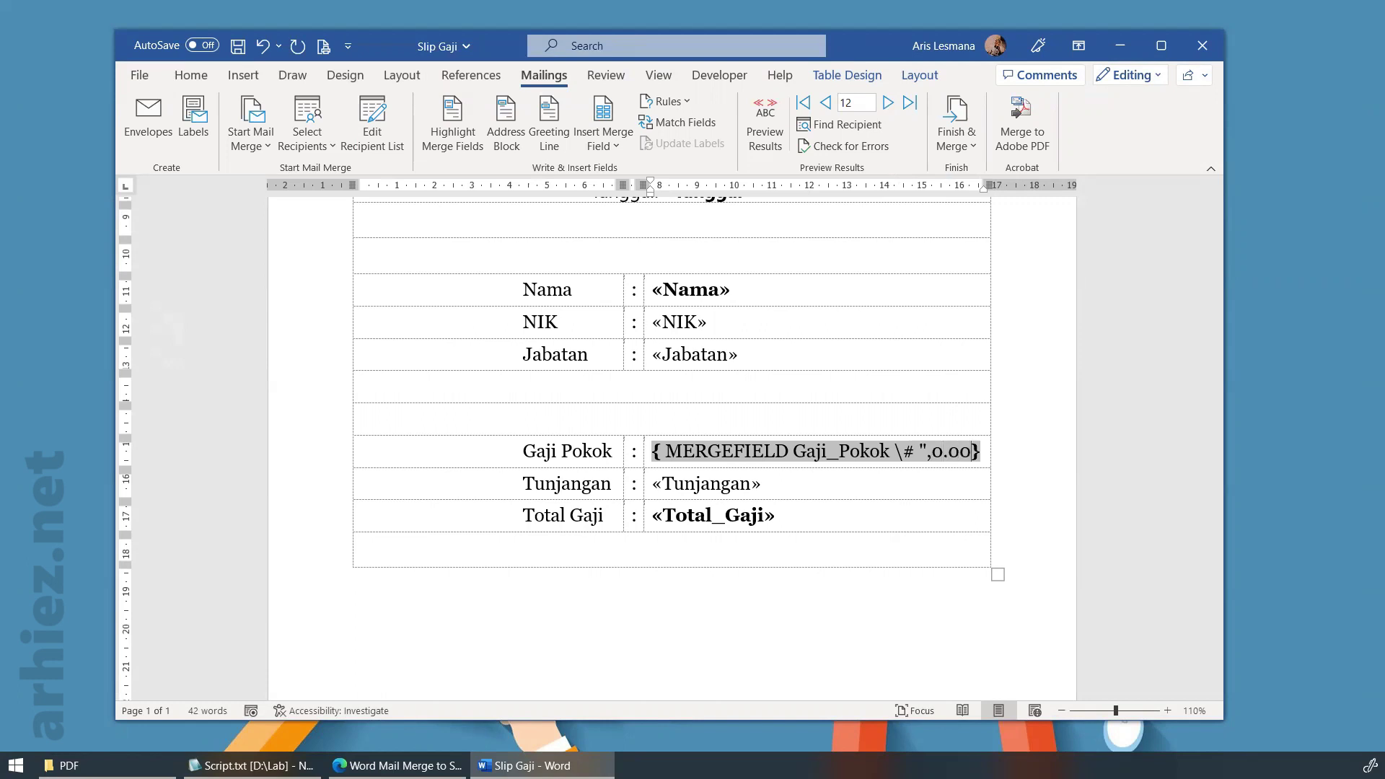
text(")
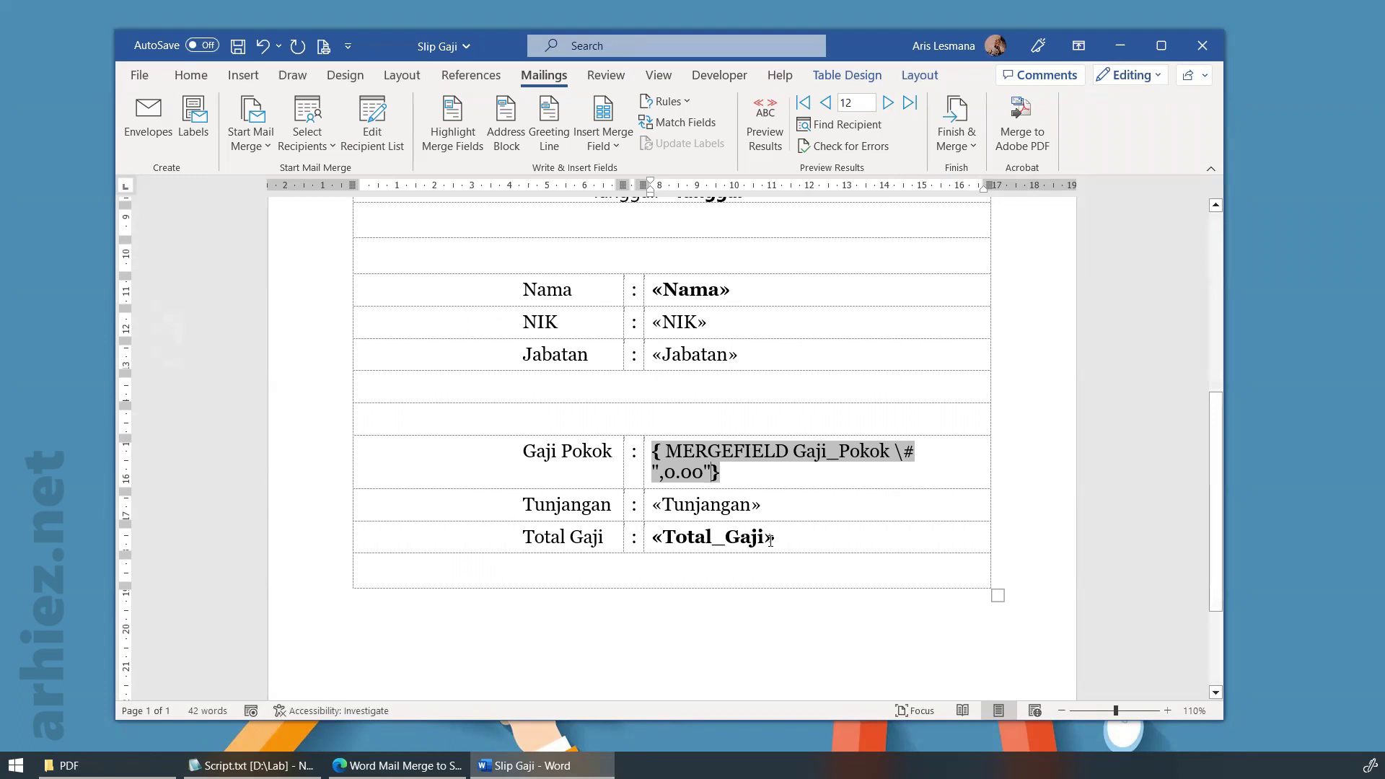
click(754, 505)
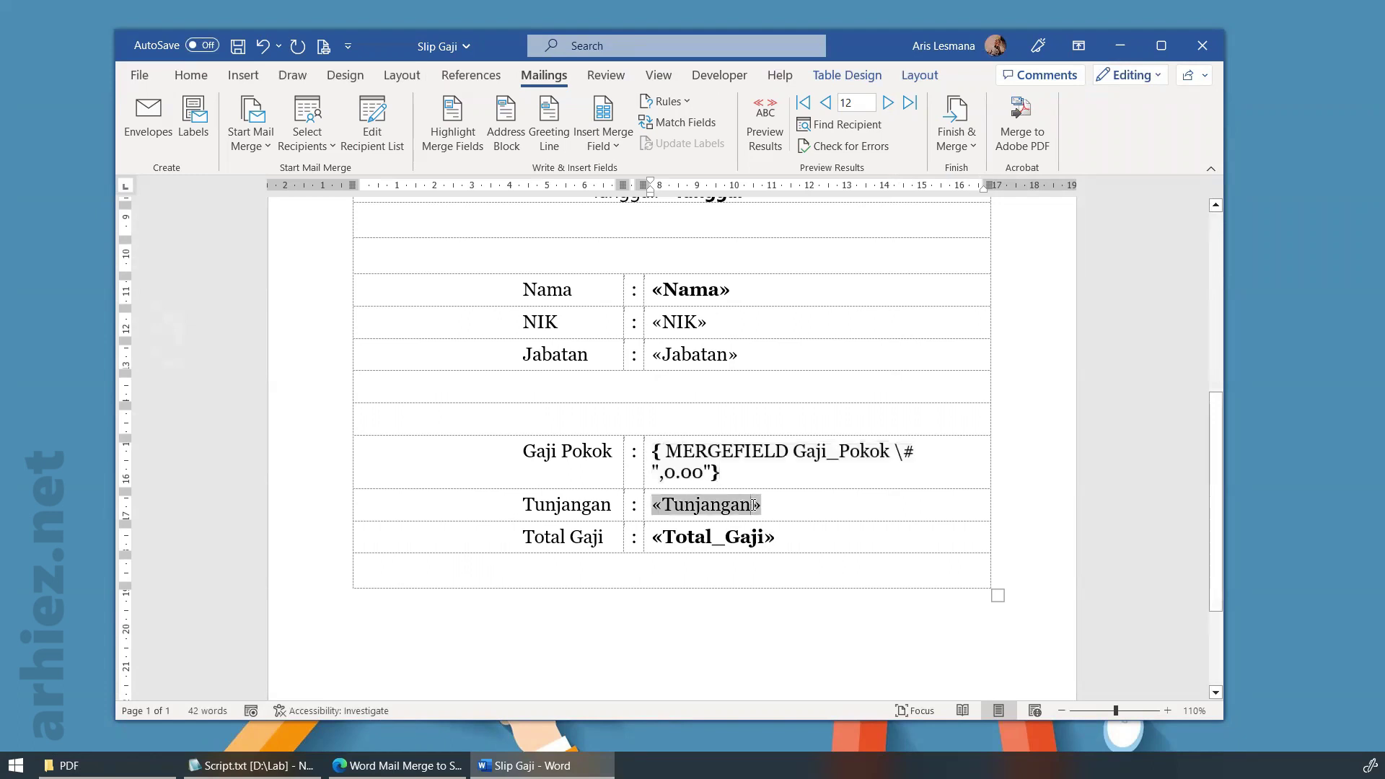
Show the «Tunjangan» field code and append the \# ",0.00" switch to it
right_click(754, 505)
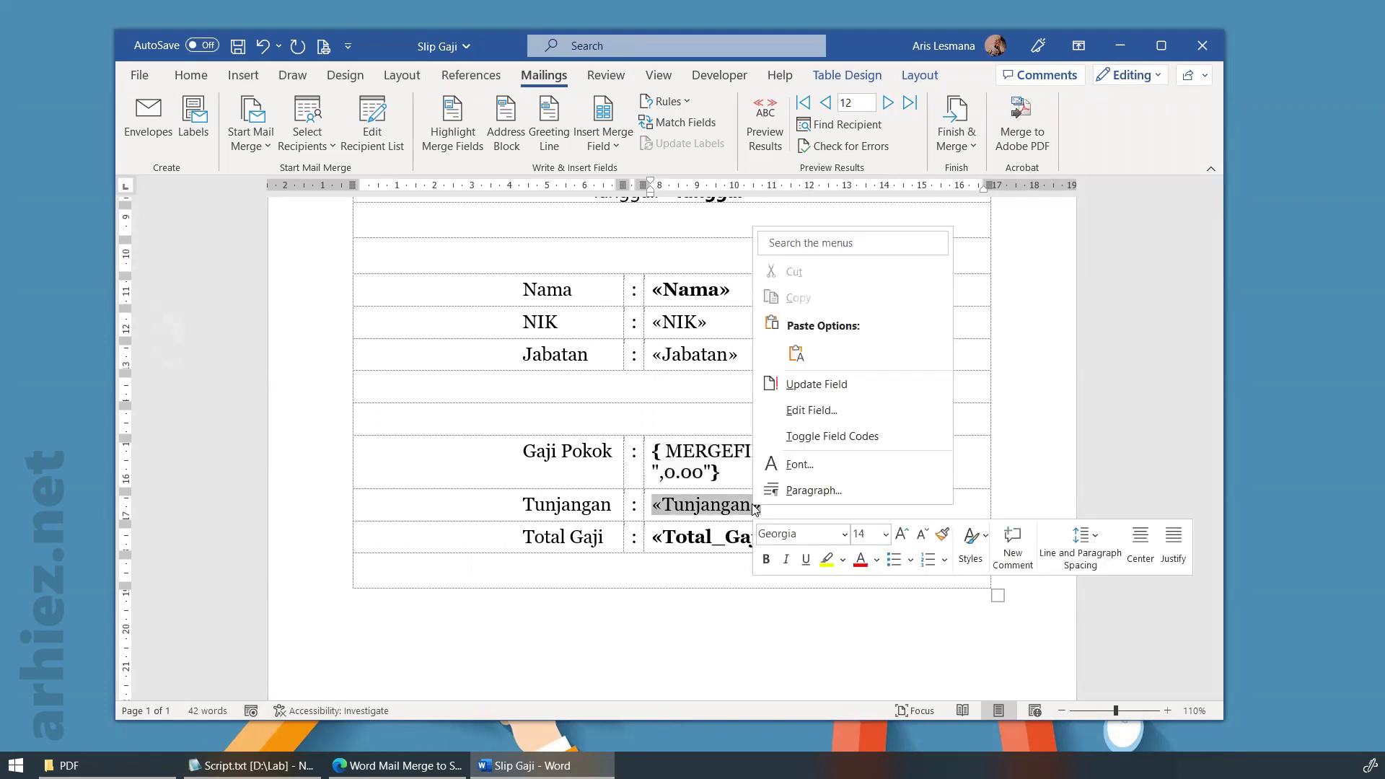
click(823, 437)
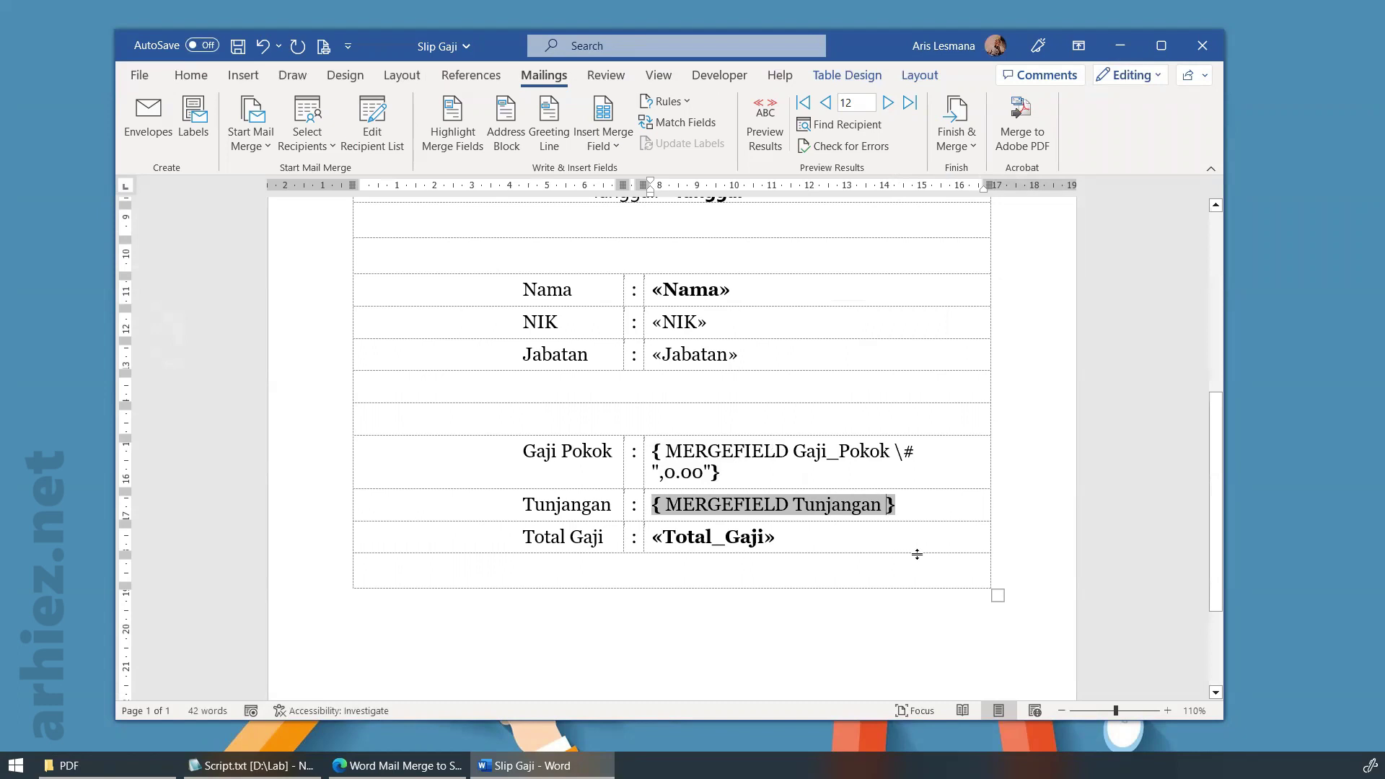
text(\)
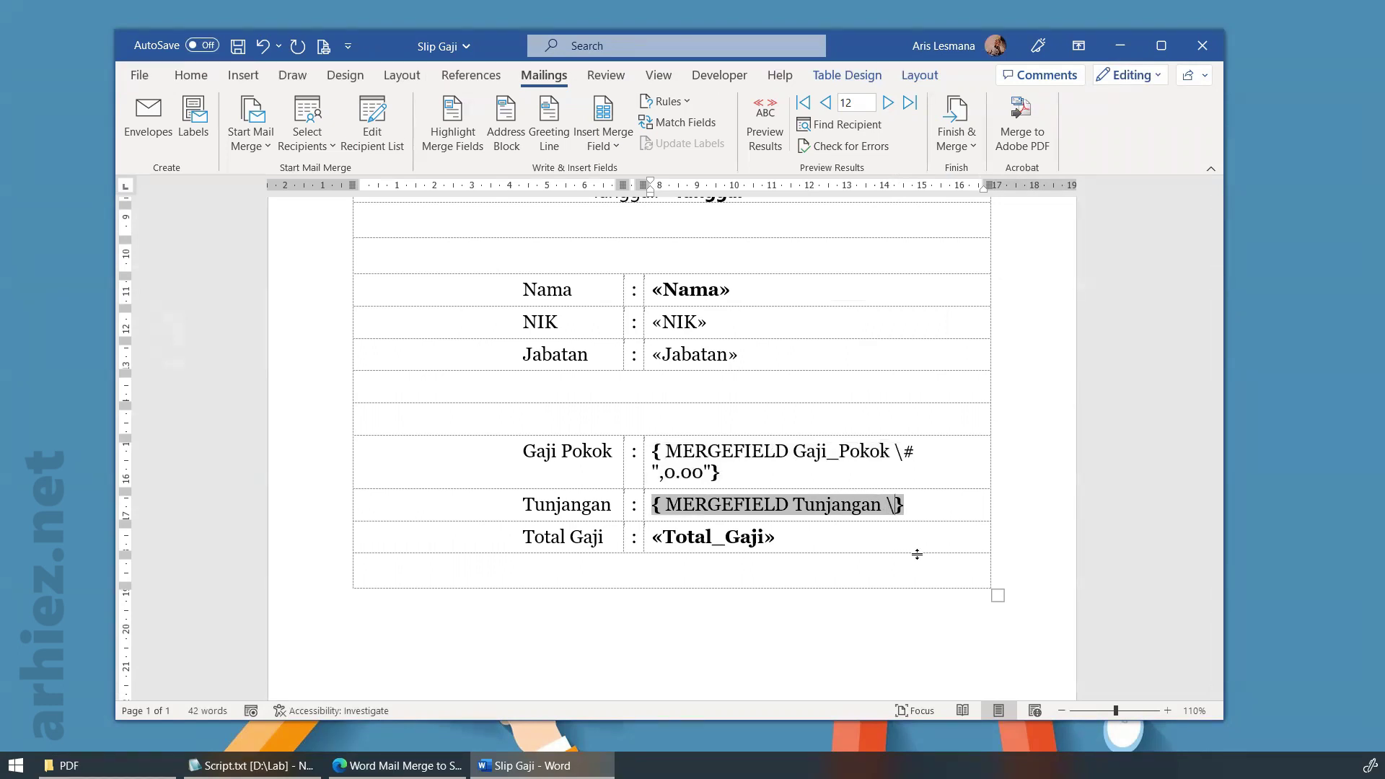
text(#)
text( ")
text(,0.00)
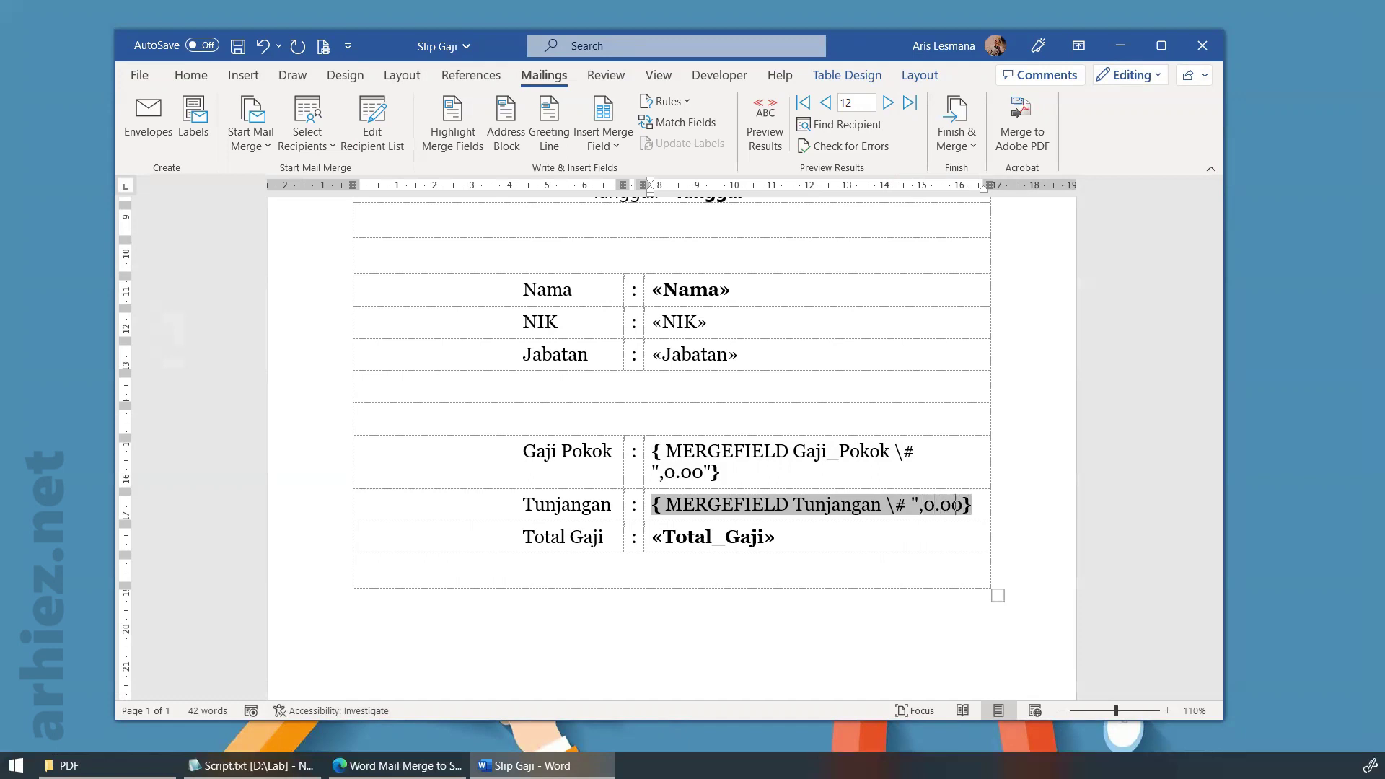
text(")
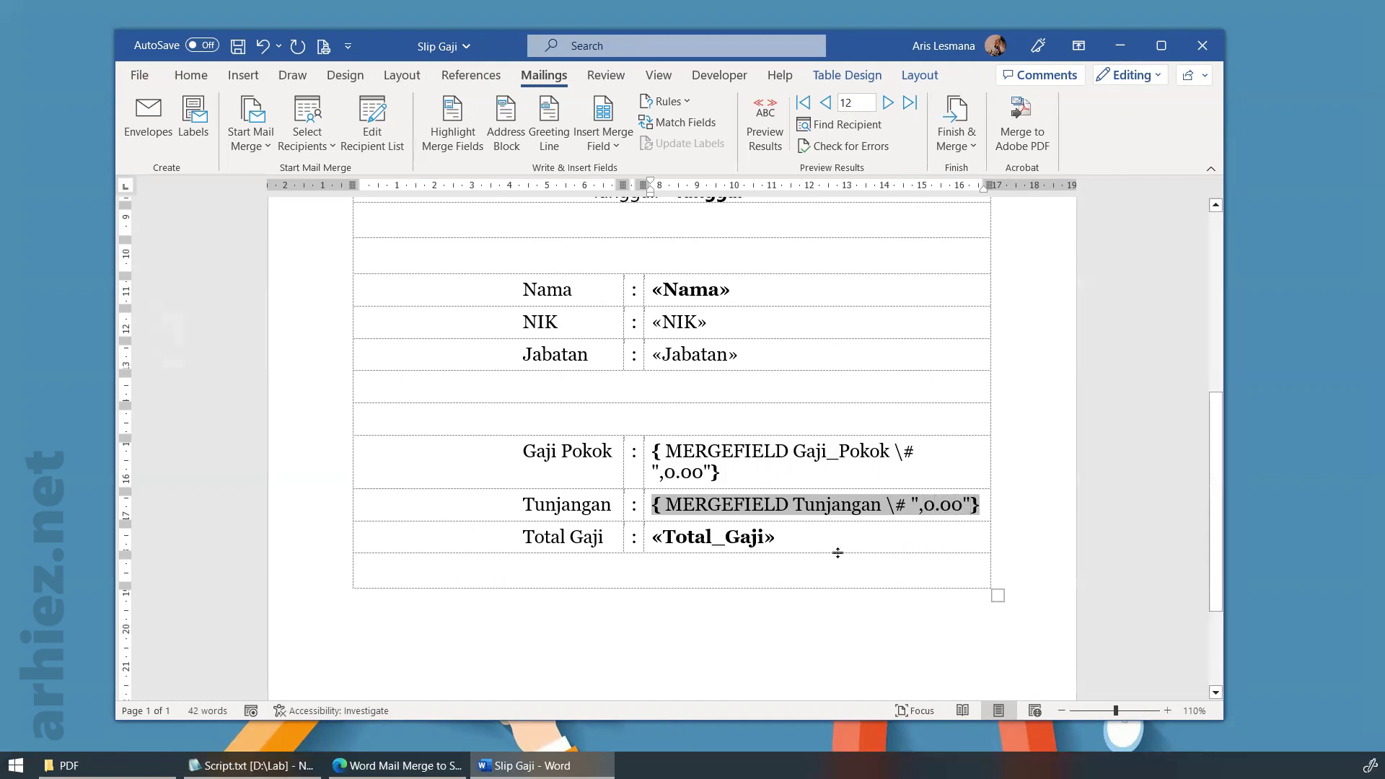
click(739, 542)
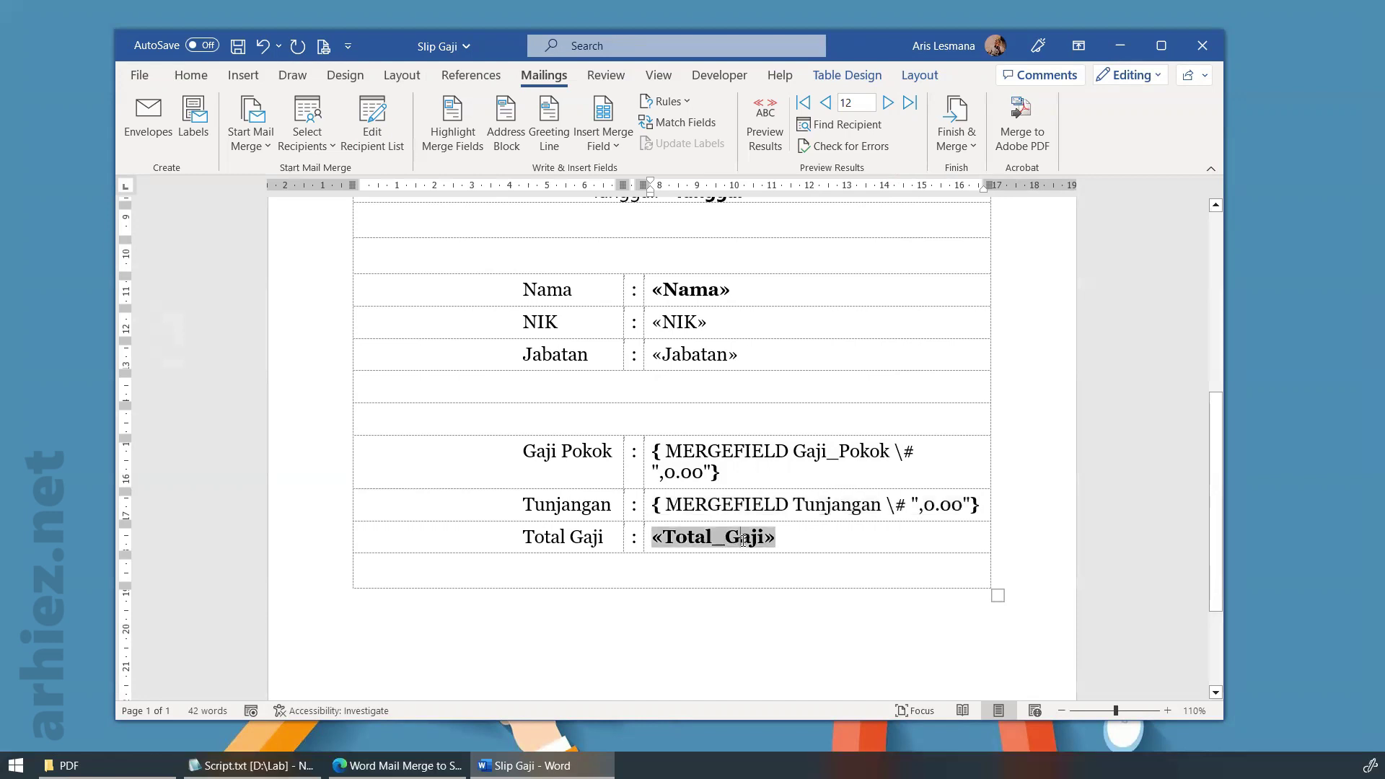
Add the \# ",0.00" switch to the Total_Gaji field code and preview amounts like 6,500,000.00
right_click(744, 541)
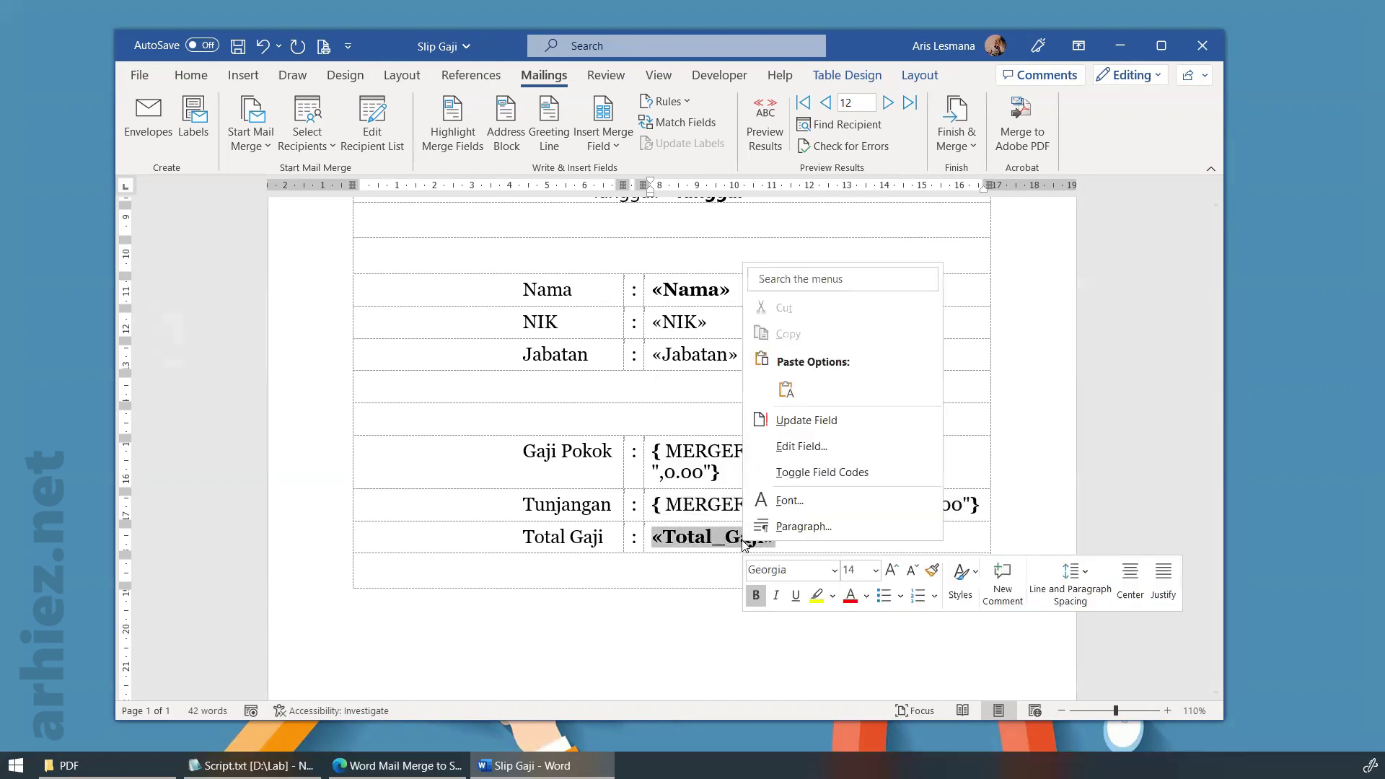
click(794, 470)
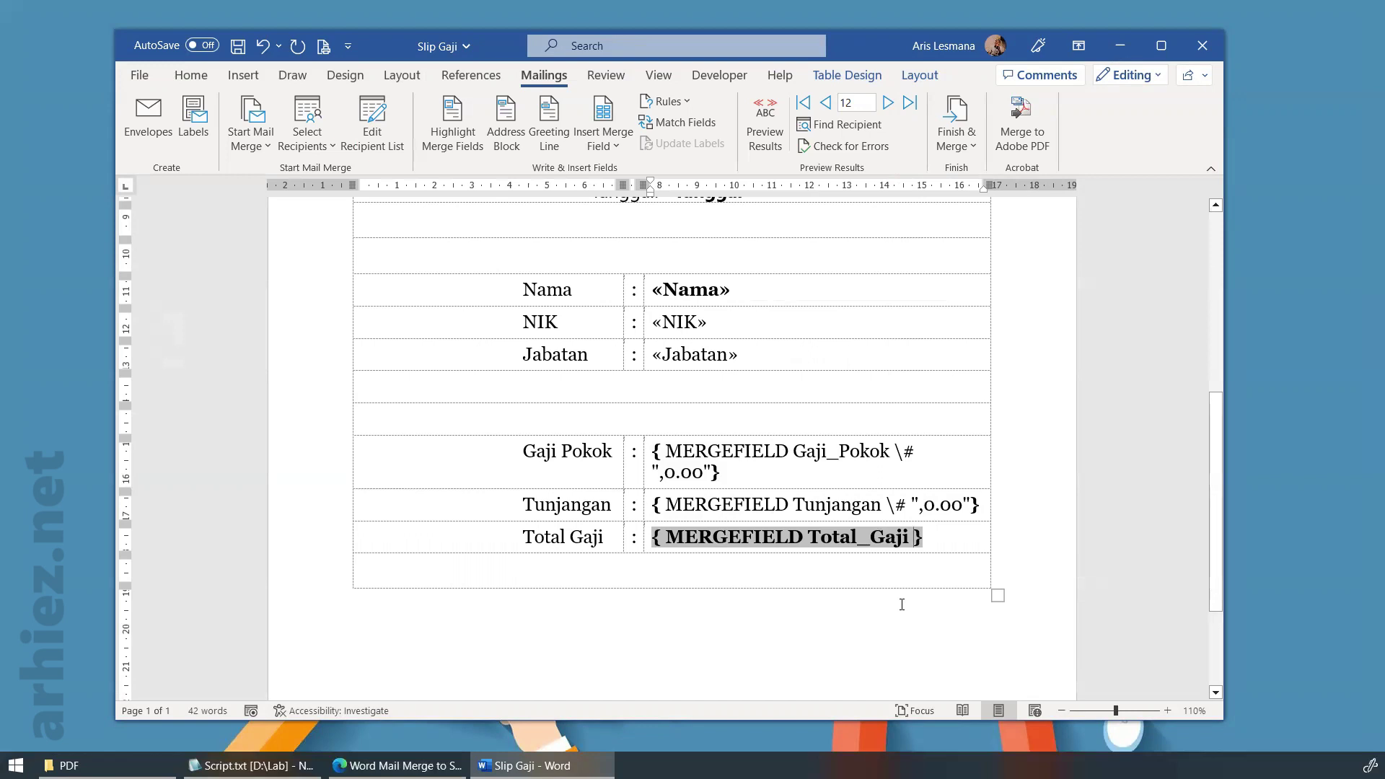
text(\)
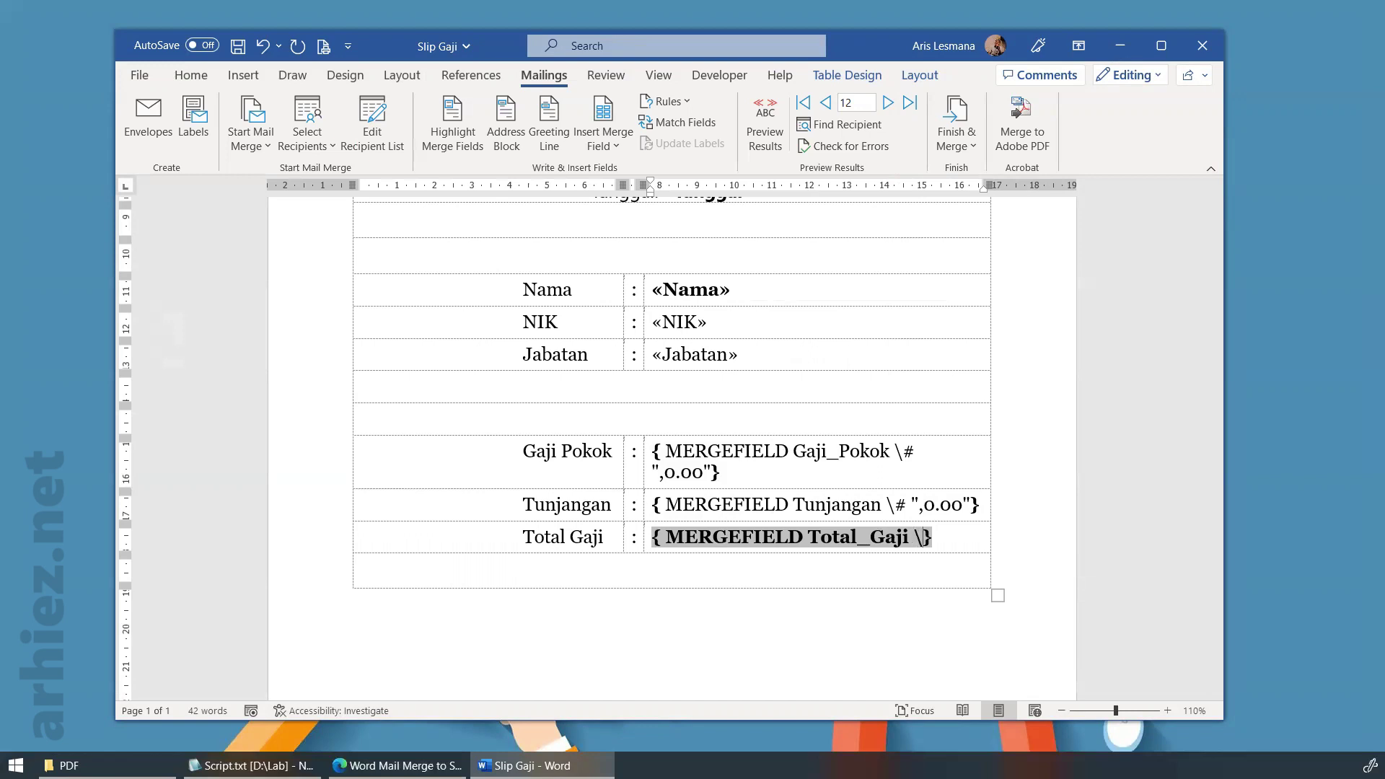
text(# )
text(",0.00")
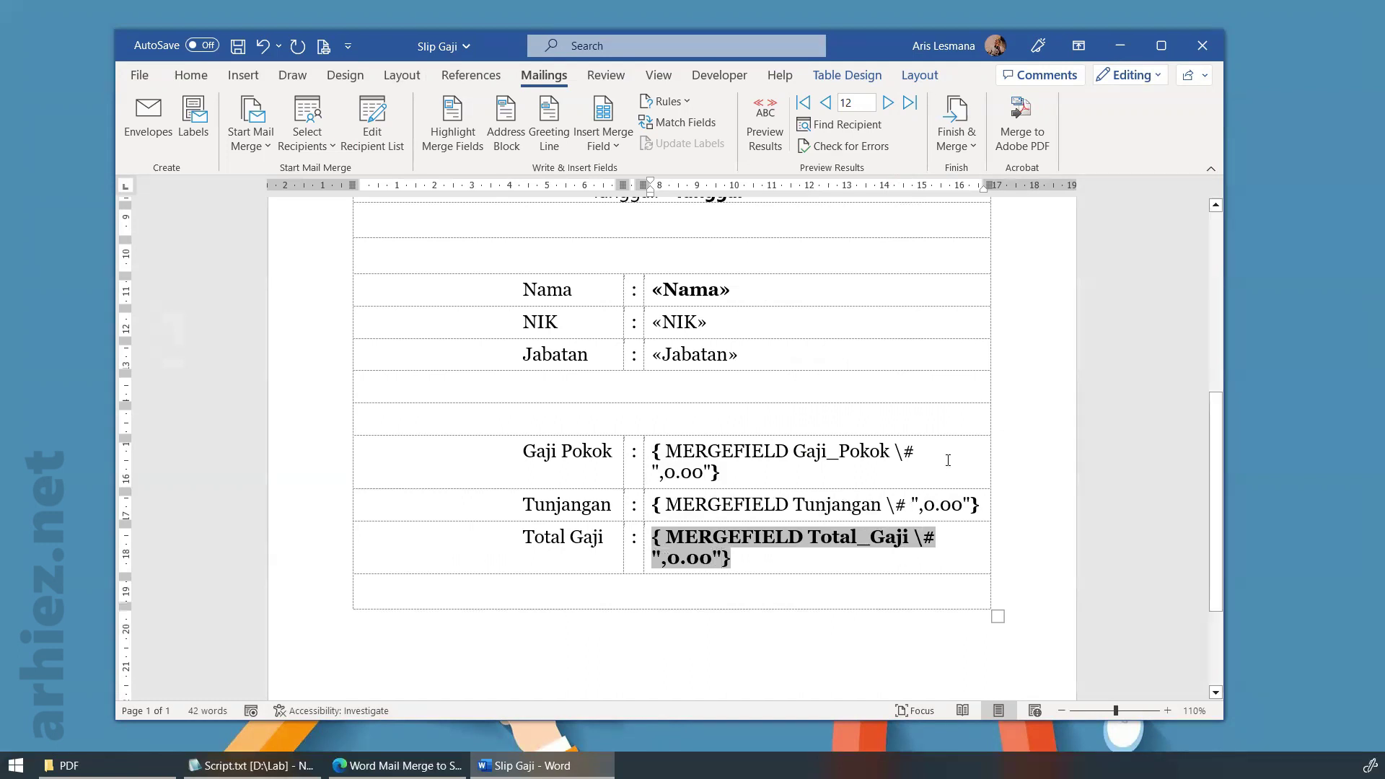
click(871, 419)
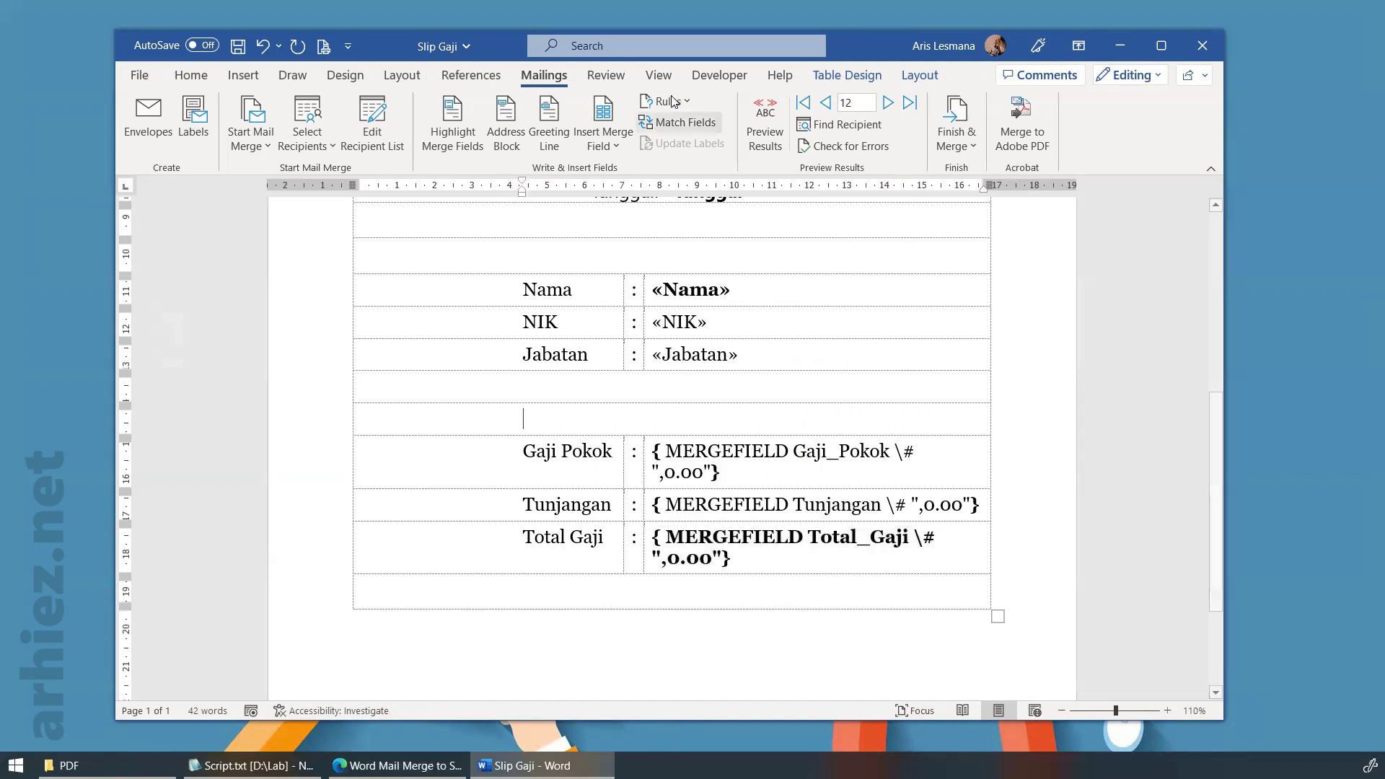
click(765, 123)
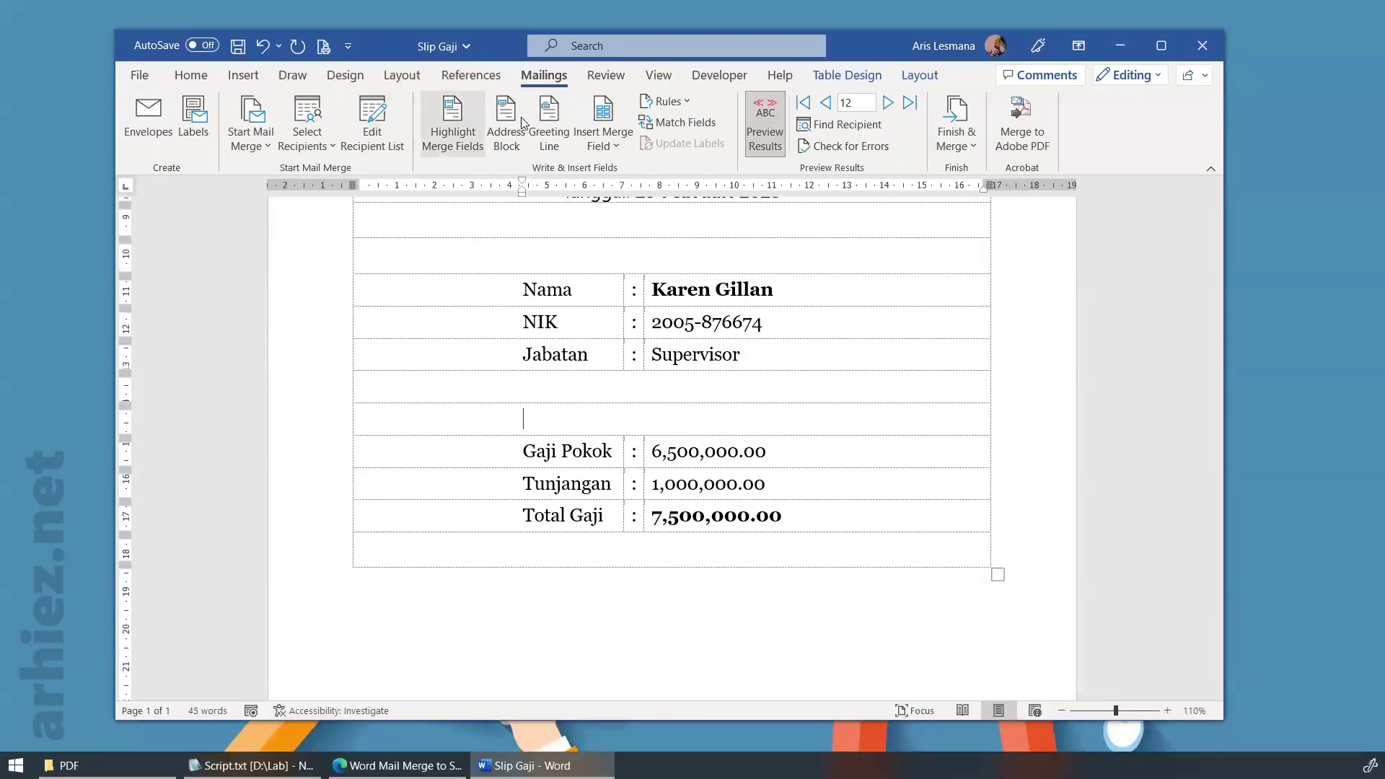
Run the MailMerge2PDF macro to regenerate the 12 slip PDFs, then open one in D:\Lab\PDF
click(722, 75)
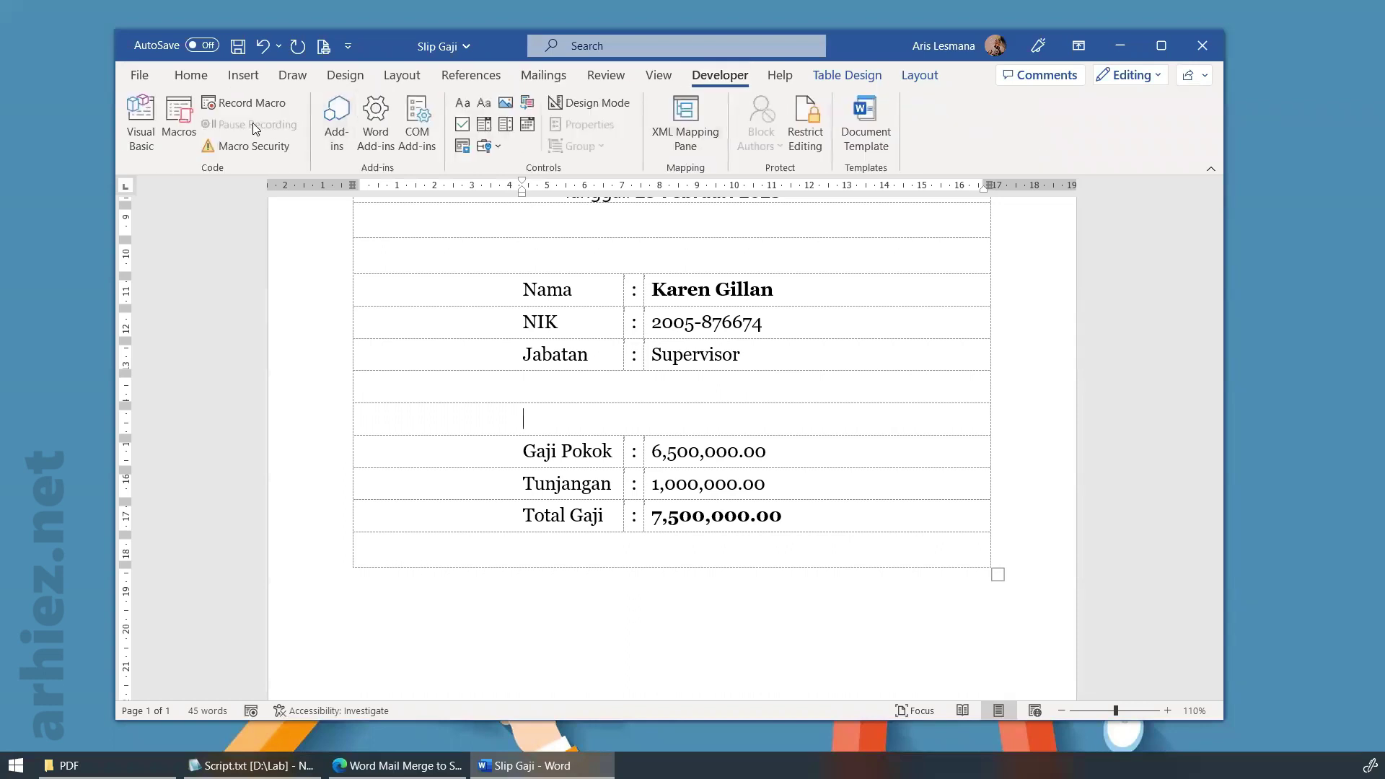
click(180, 127)
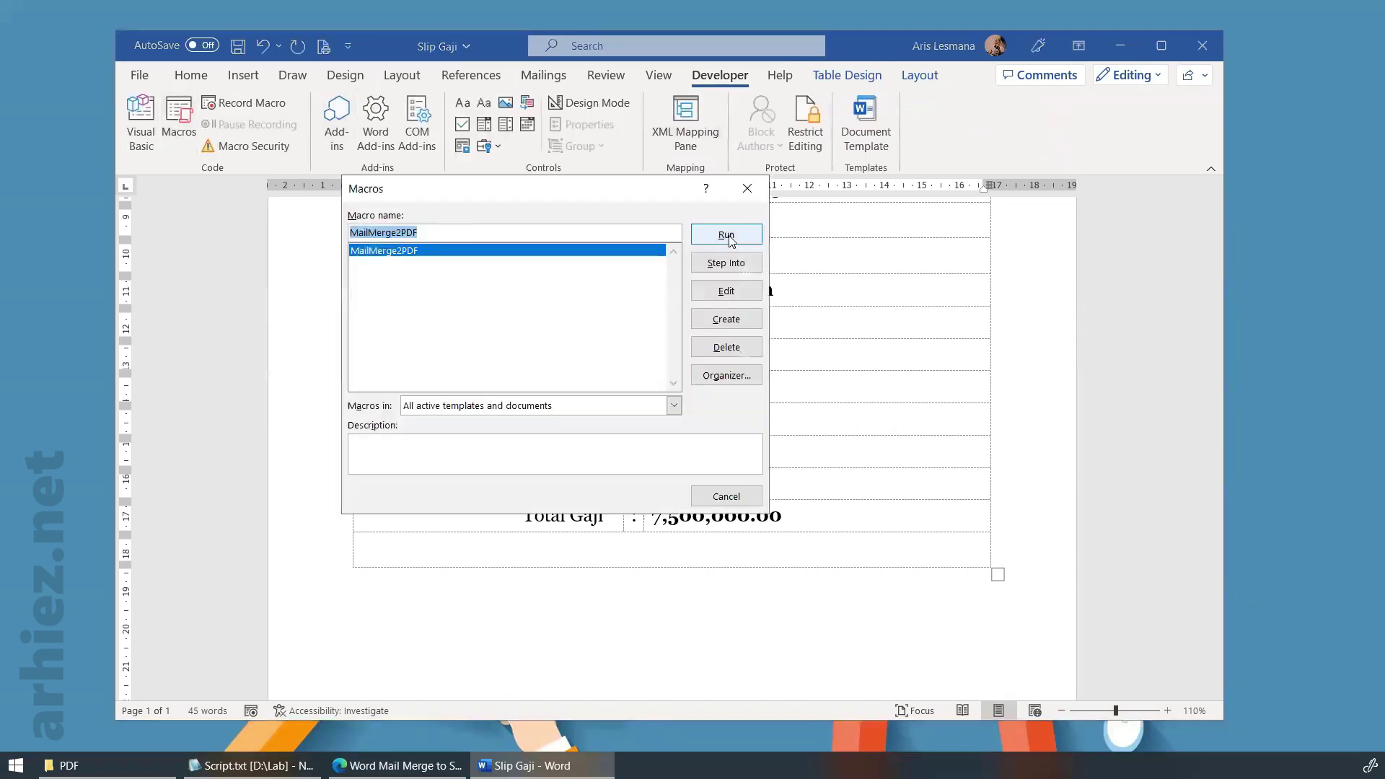
click(724, 236)
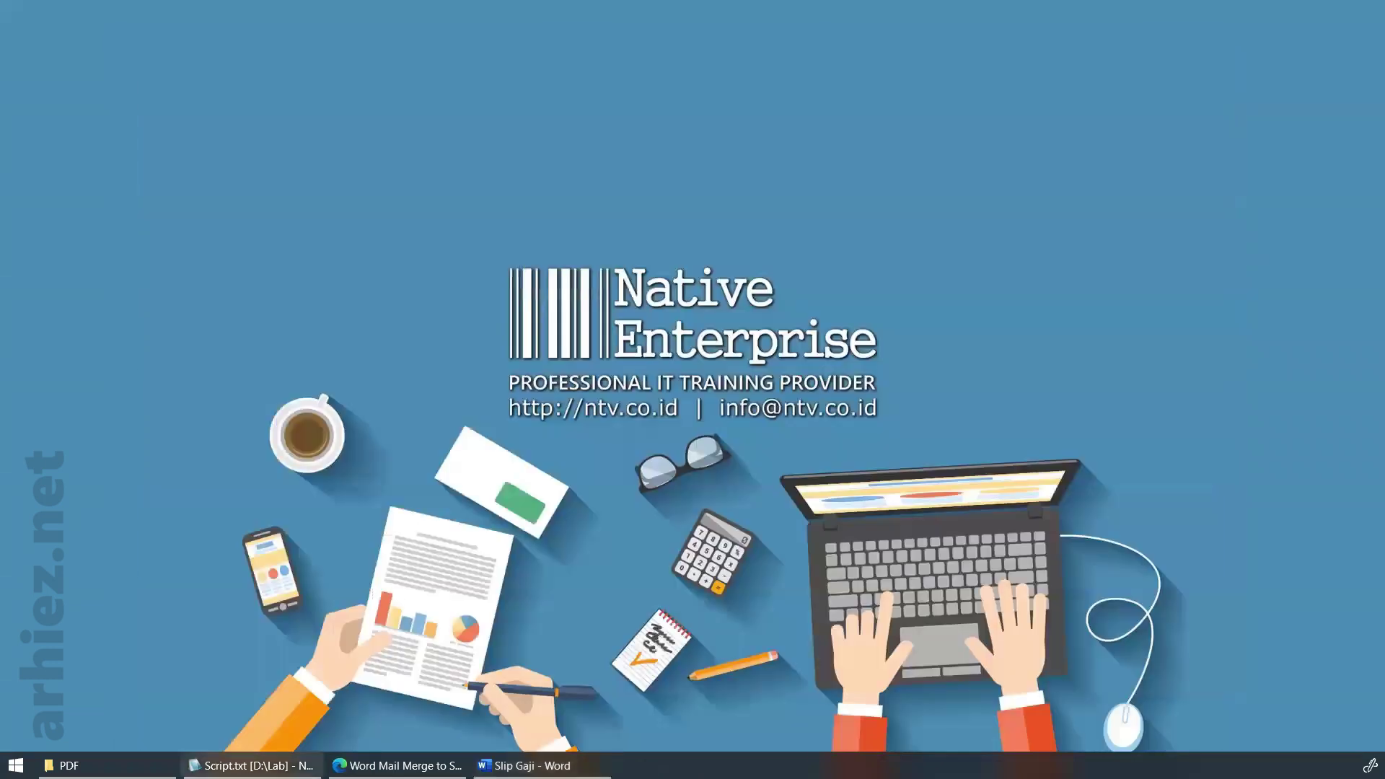
click(108, 765)
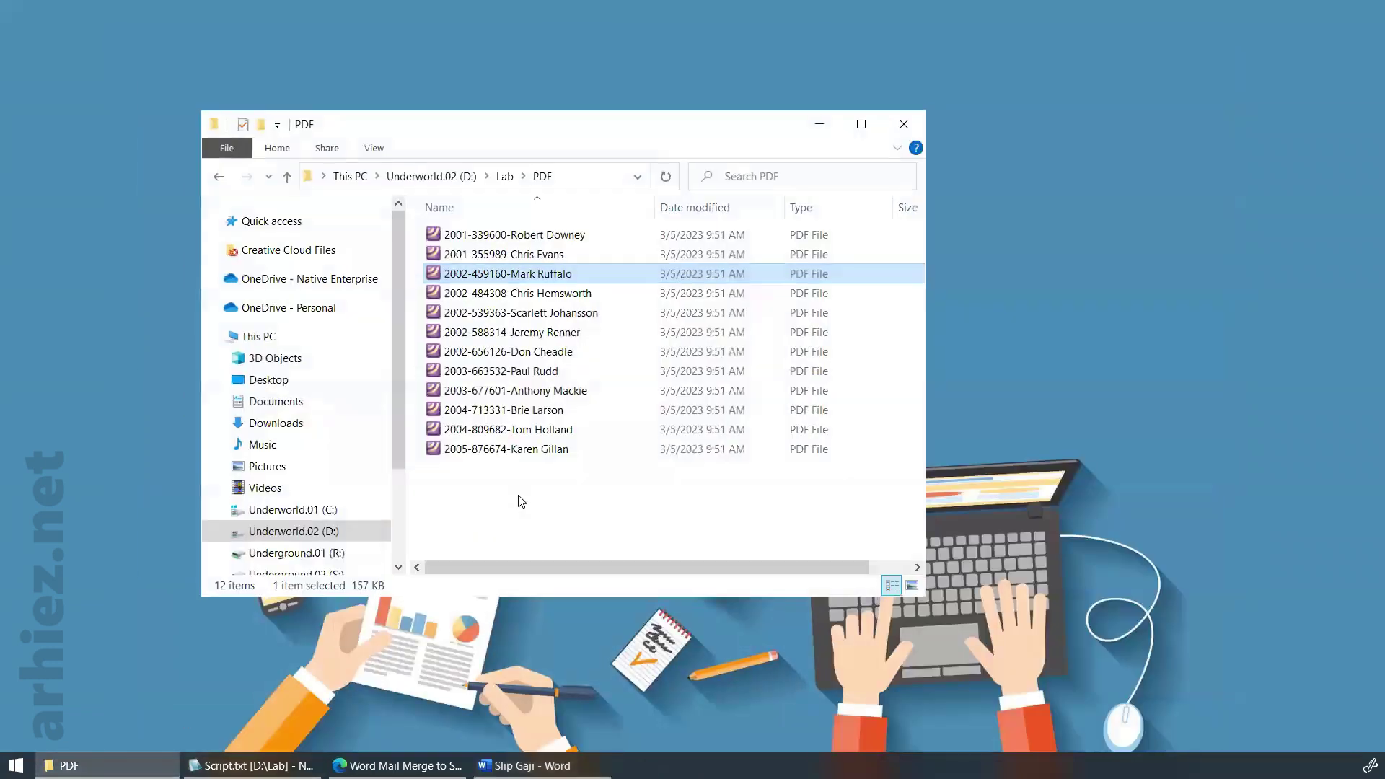
double_click(534, 371)
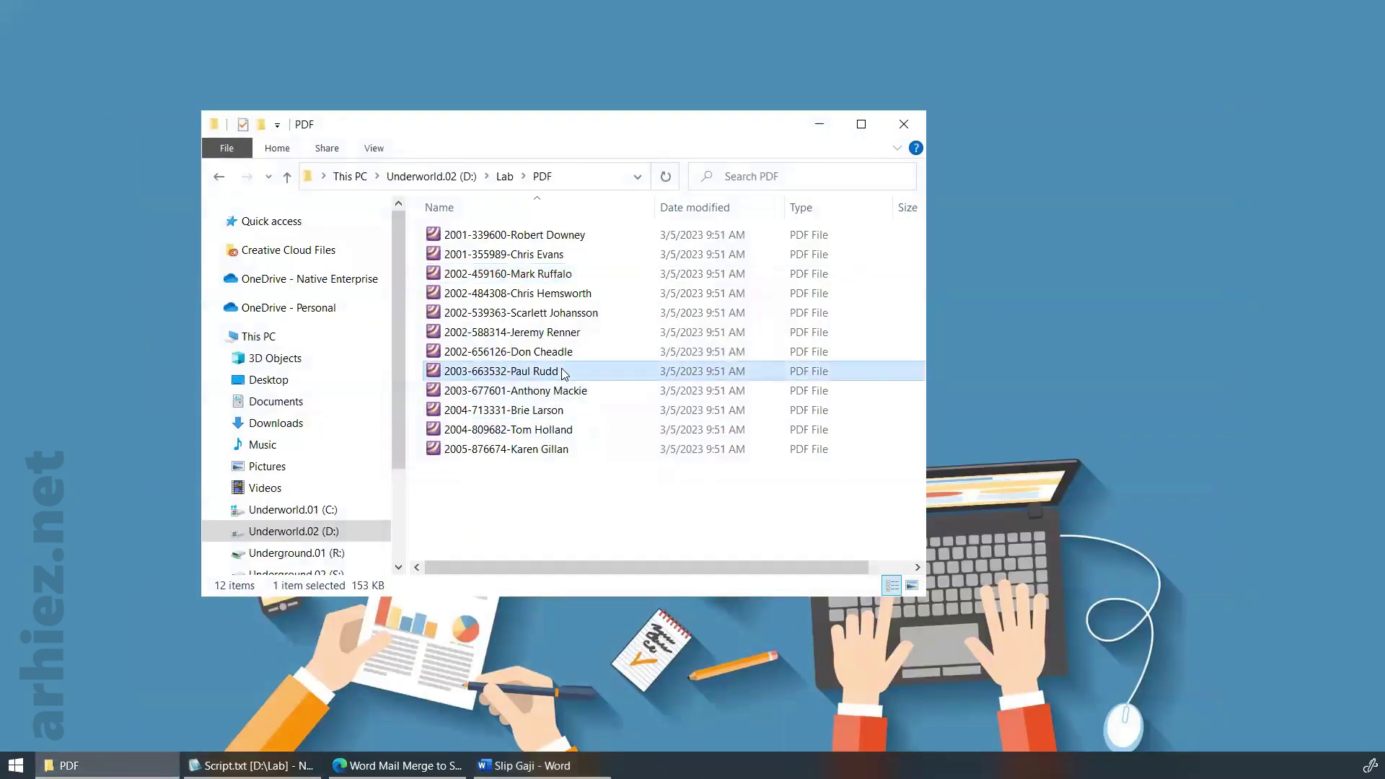
Check the slip shows 9,000,000.00, 2,000,000.00 and 11,000,000.00, then close it and return to Lab
scroll(866, 465, down, 3)
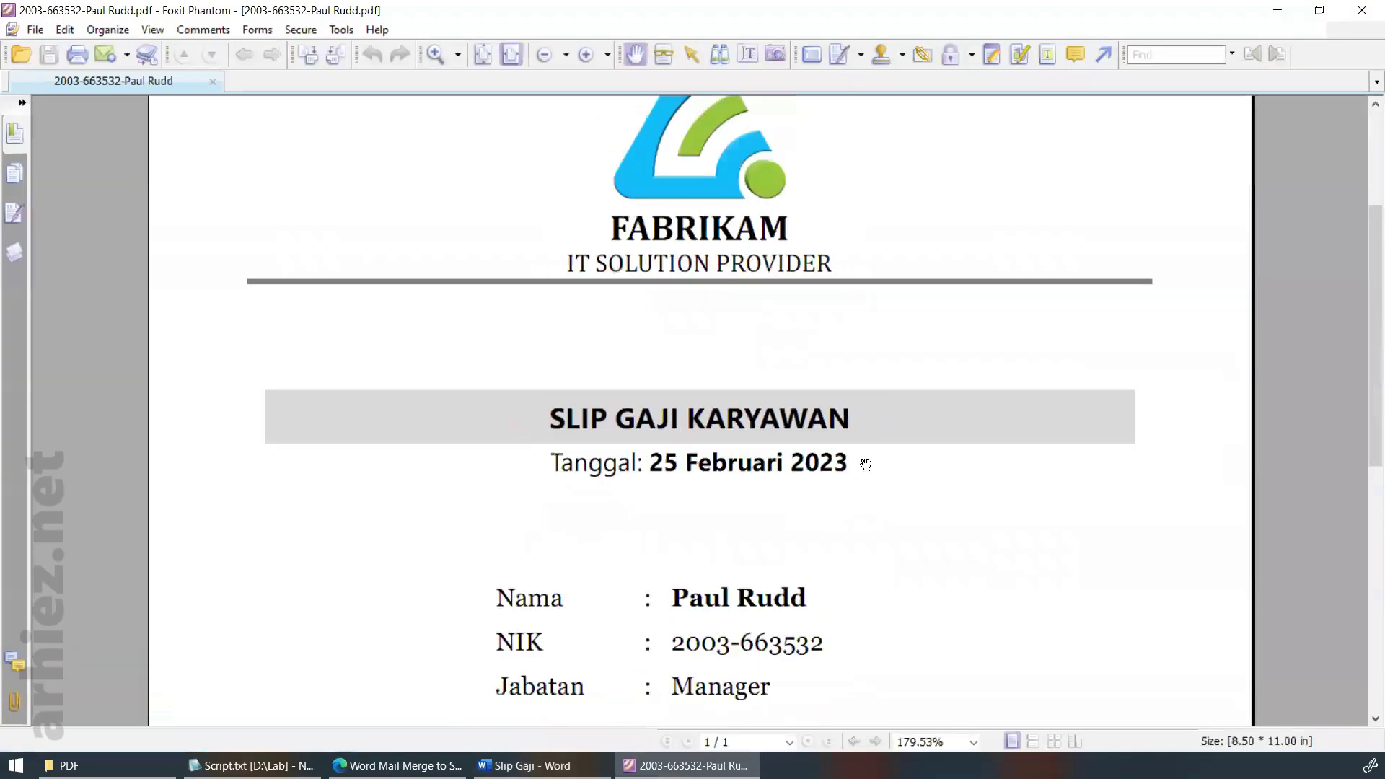
scroll(866, 465, down, 2)
scroll(866, 465, down, 3)
scroll(866, 465, down, 2)
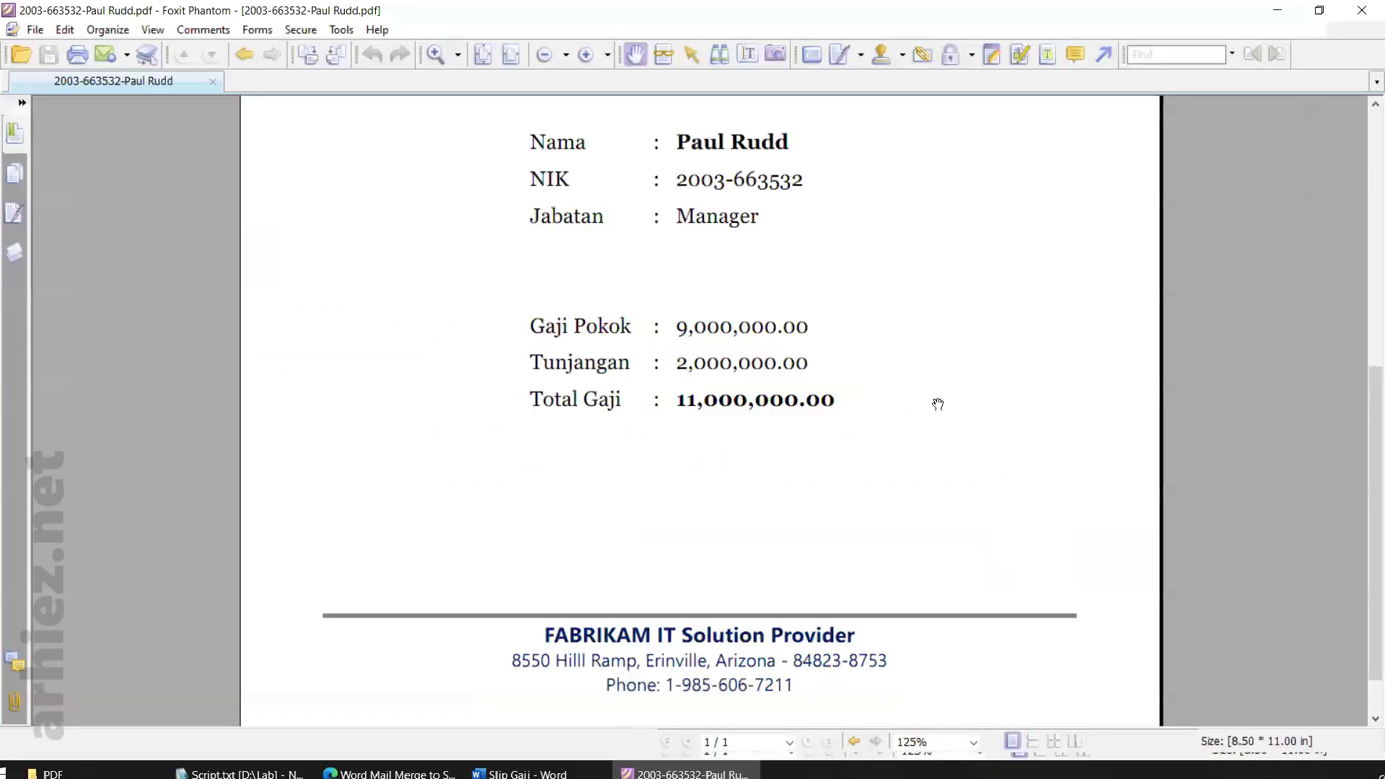
scroll(934, 401, up, 5)
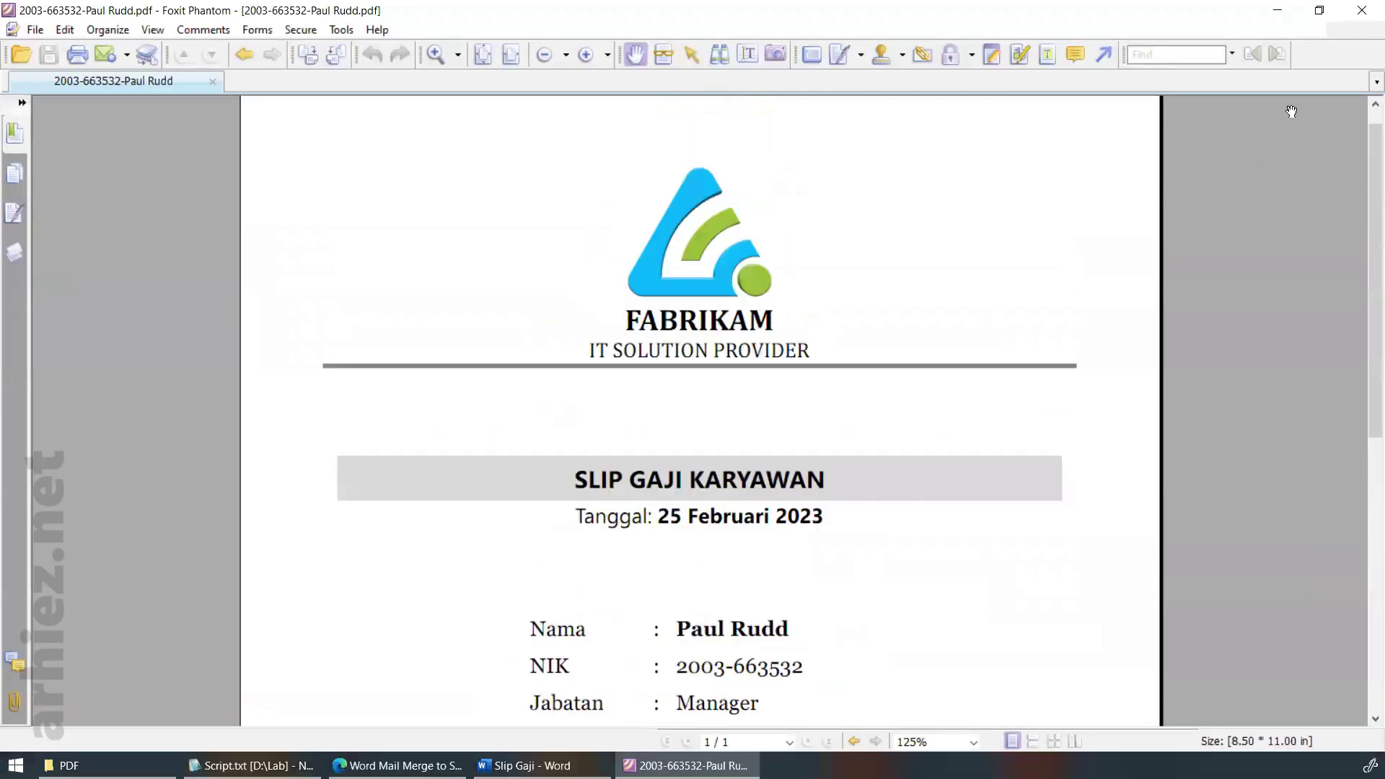
click(1362, 11)
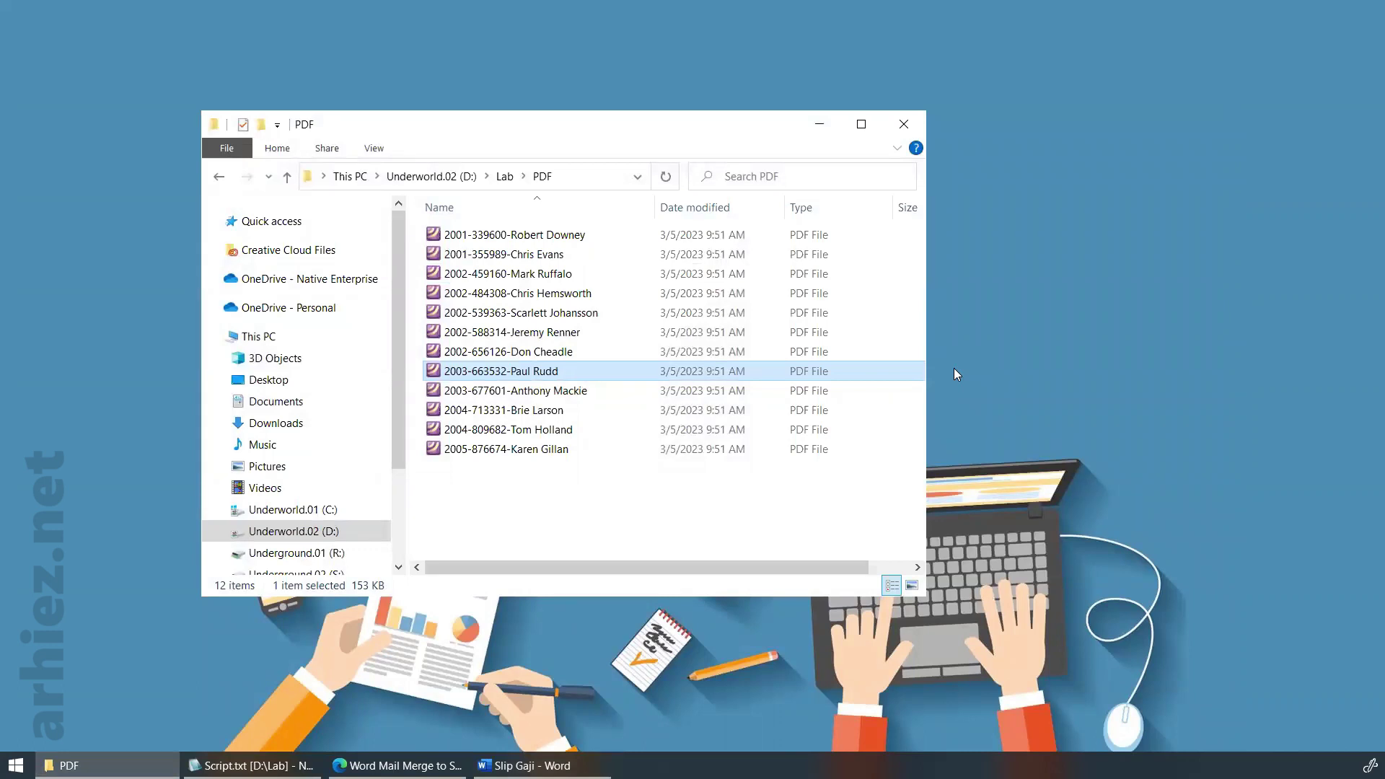
click(505, 177)
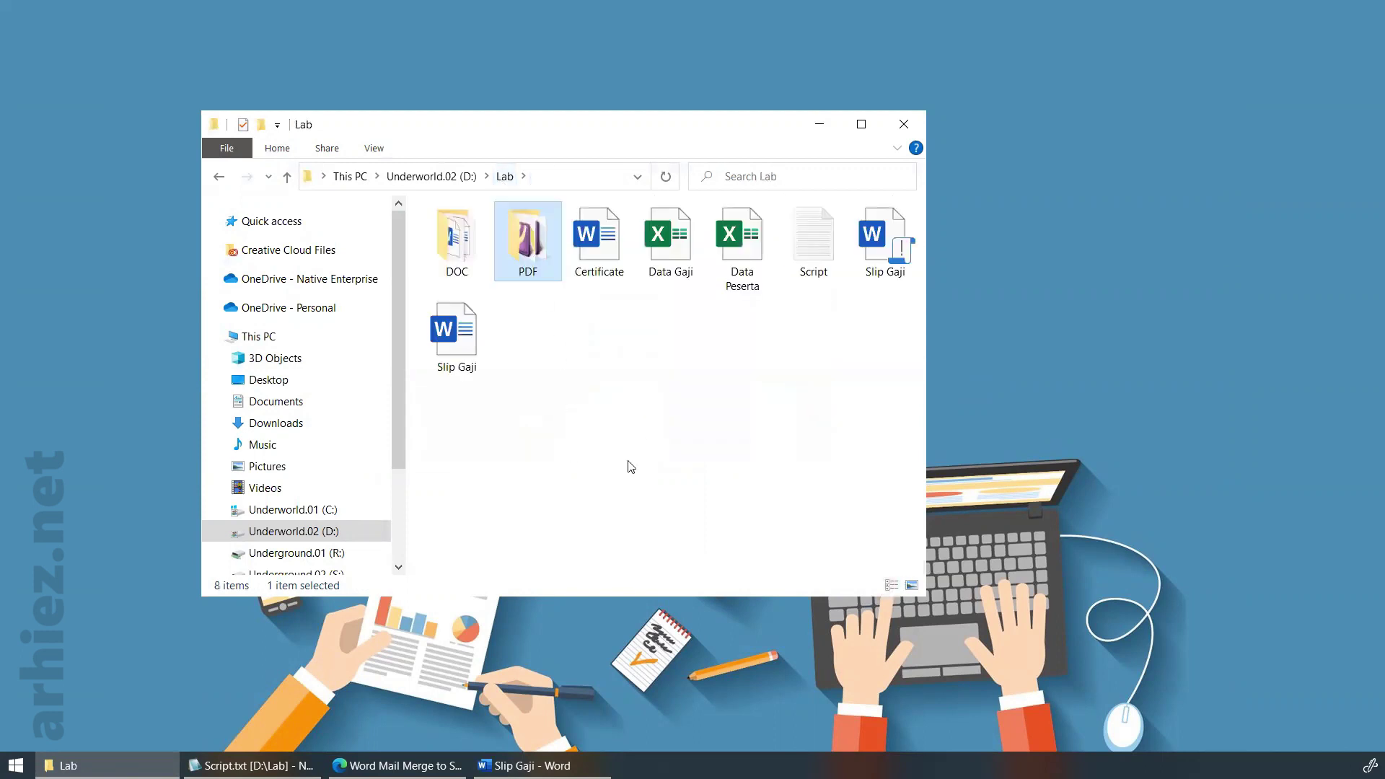
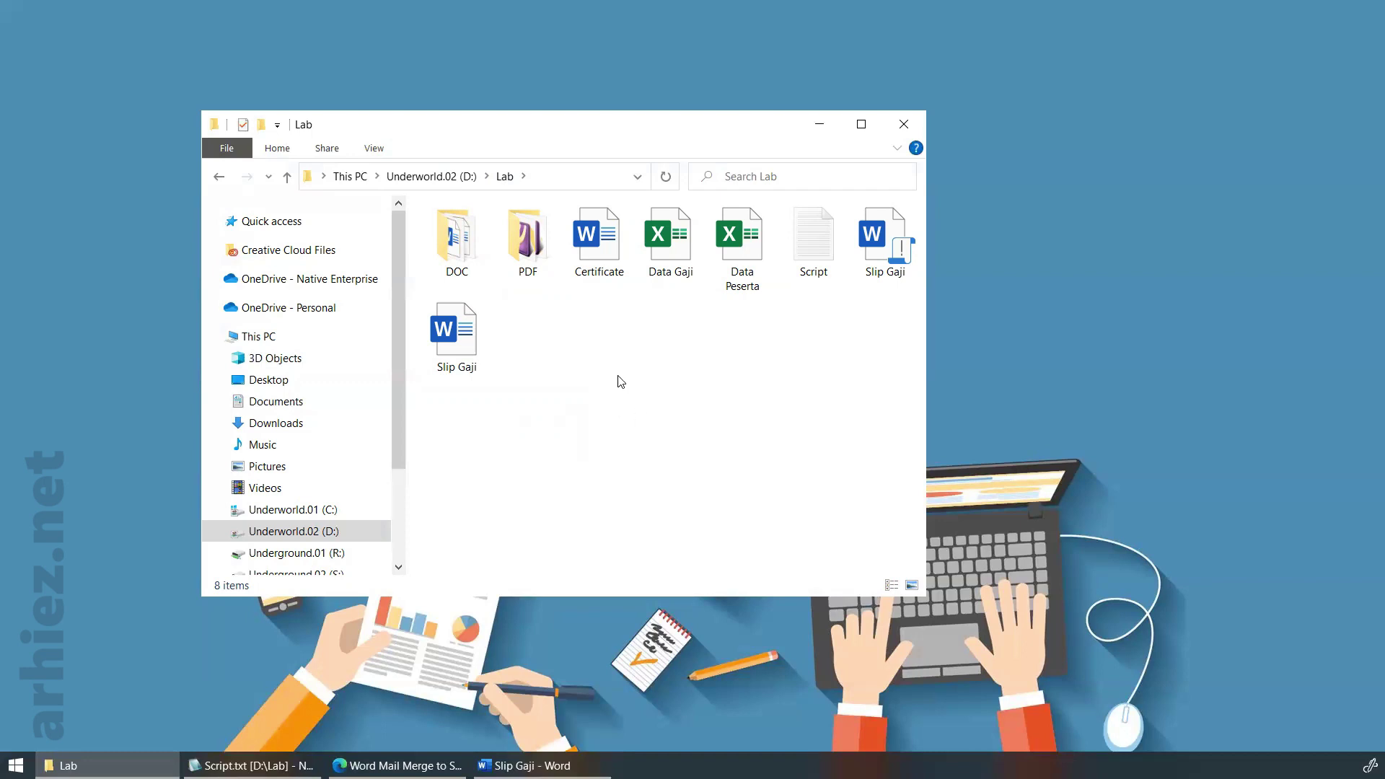
Open the Certificate template from the Lab folder and close Slip Gaji without saving
double_click(599, 263)
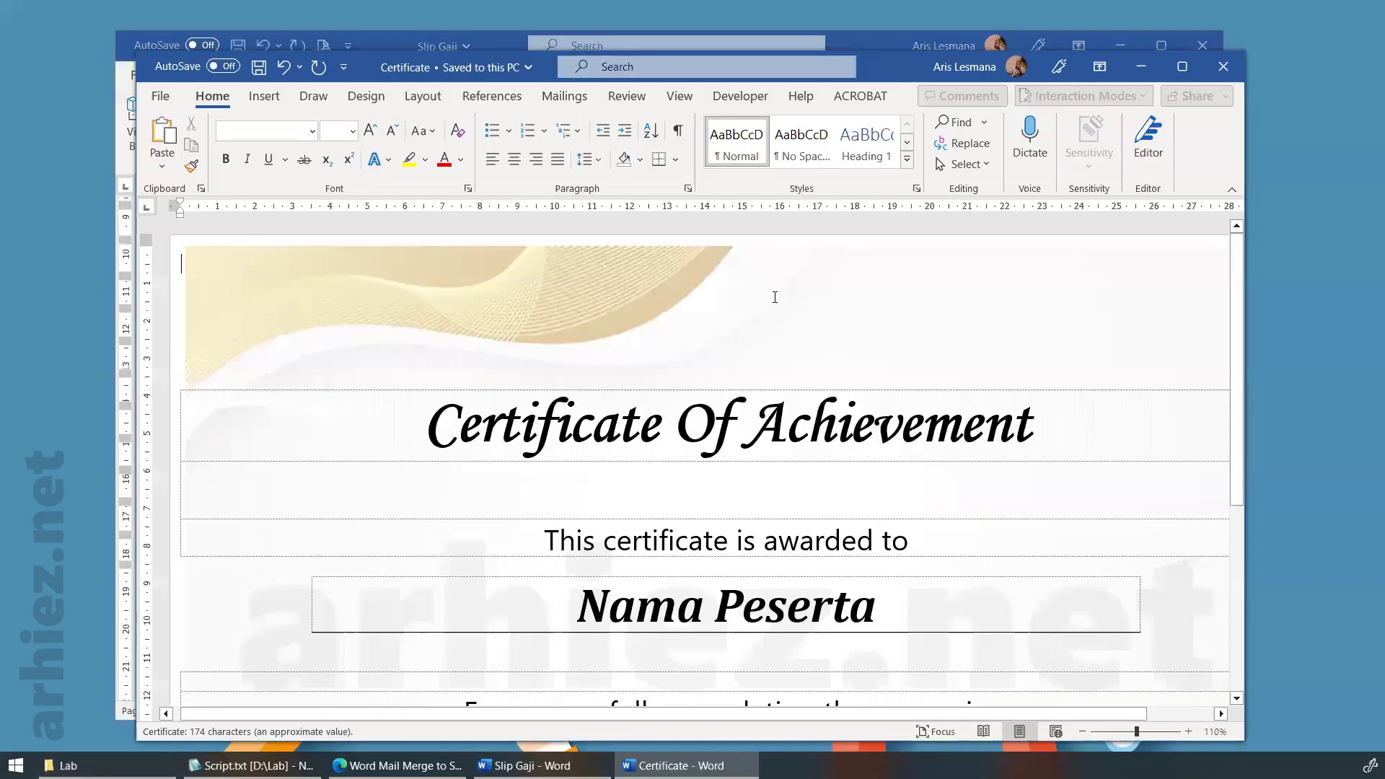
click(1204, 39)
click(625, 408)
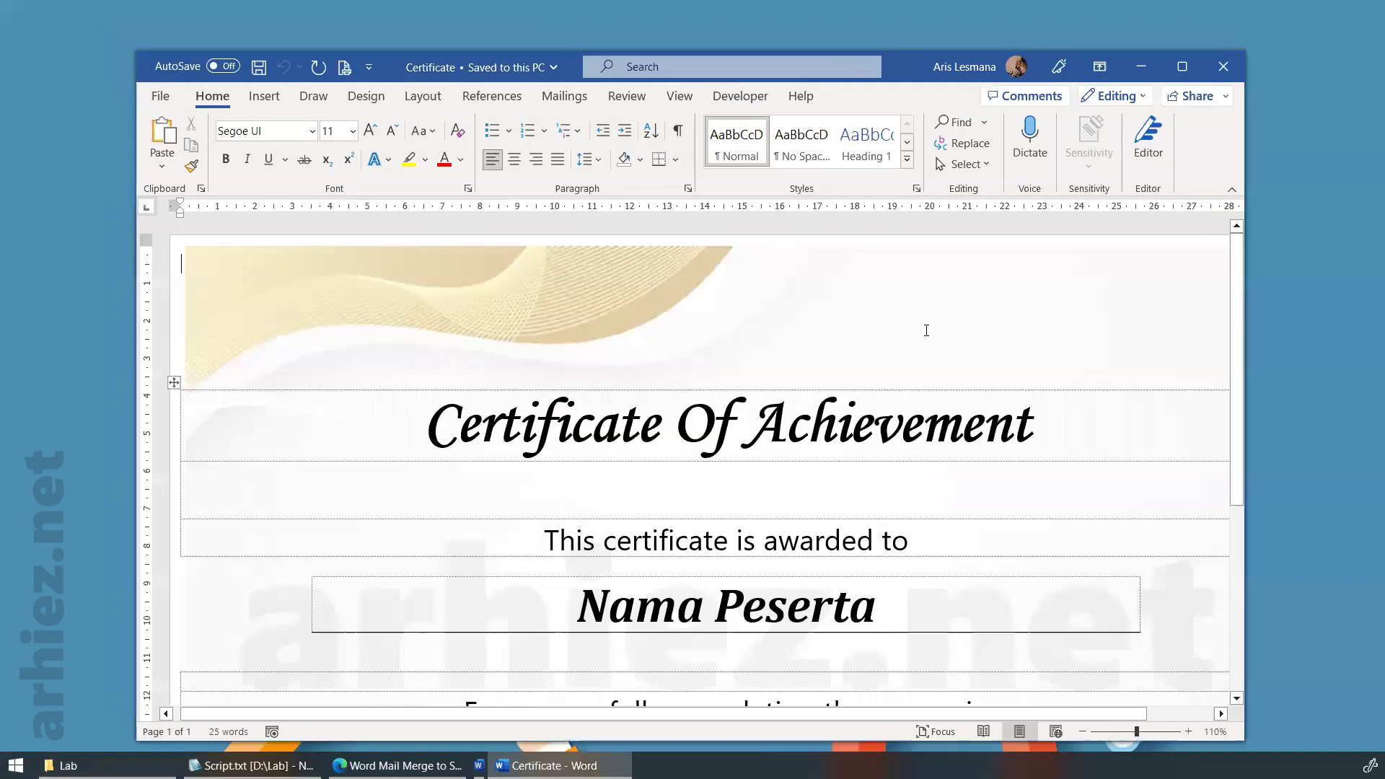
Scroll through the Certificate template to review its layout
drag(906, 59, 884, 9)
scroll(902, 349, down, 2)
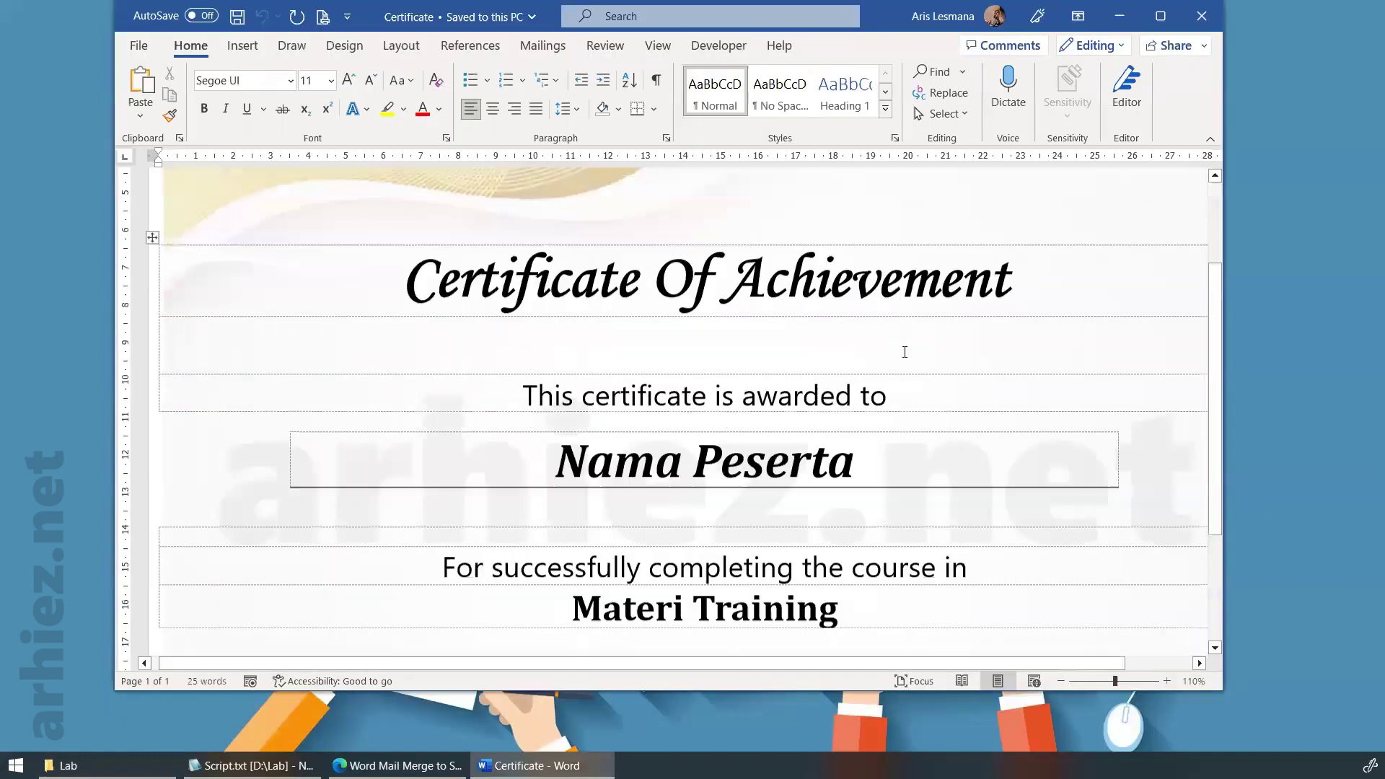
scroll(647, 362, down, 3)
scroll(647, 362, up, 2)
scroll(767, 395, up, 1)
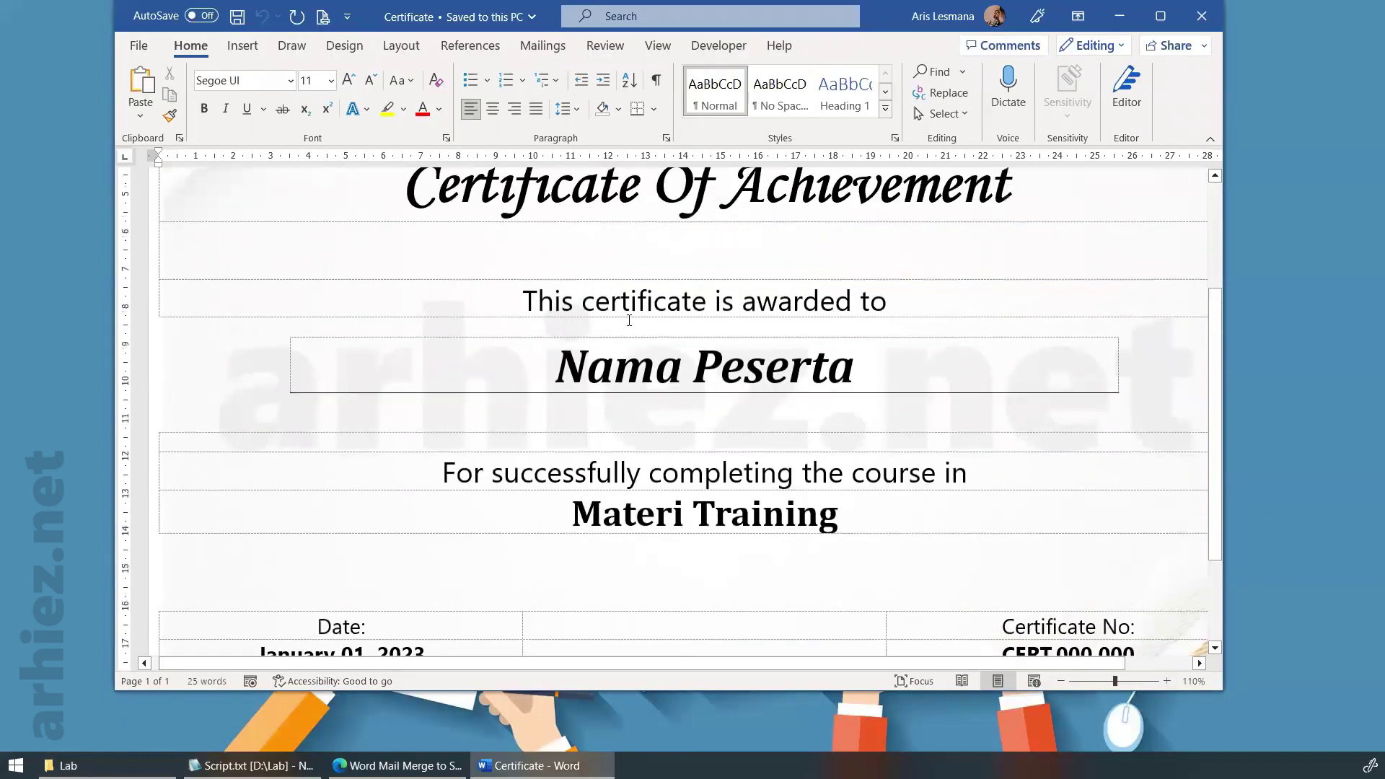
scroll(730, 473, down, 2)
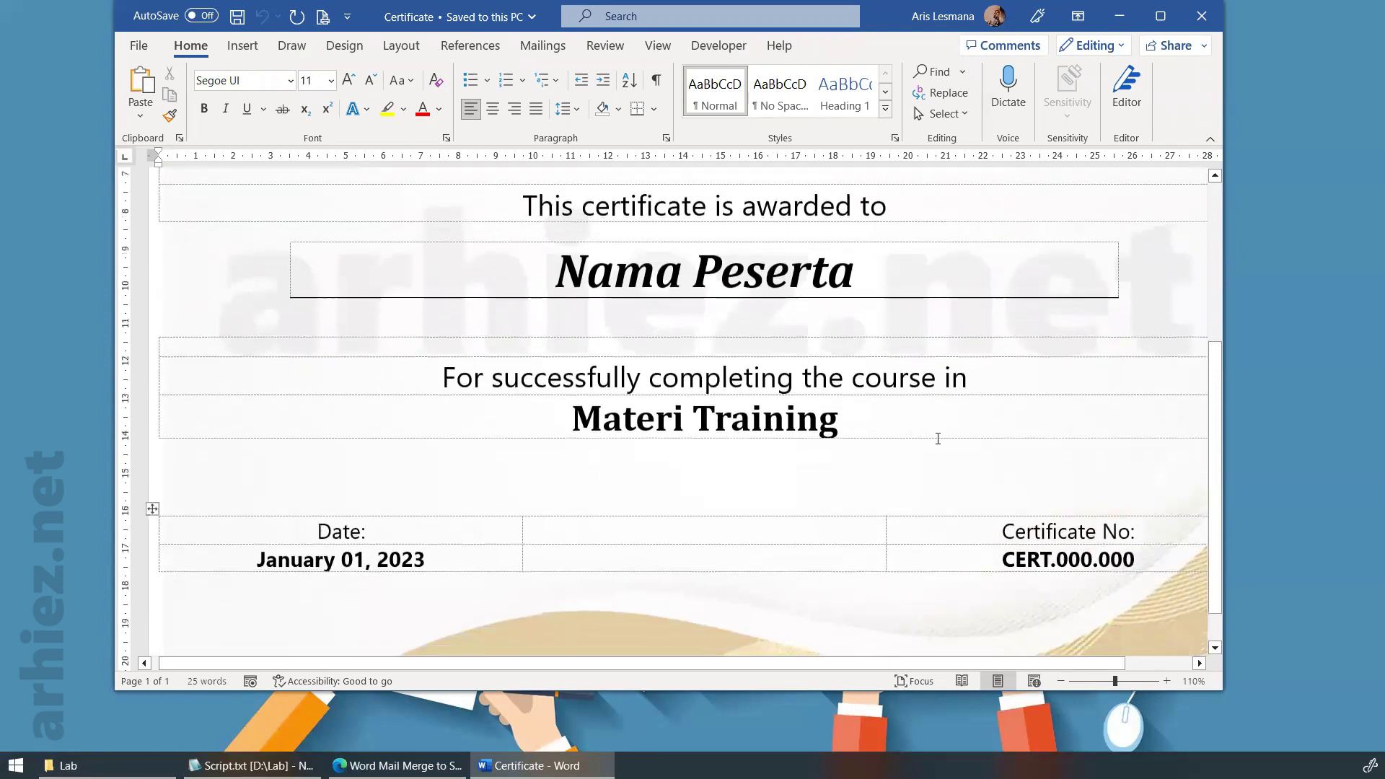
ctrl+scroll(783, 459, down, 2)
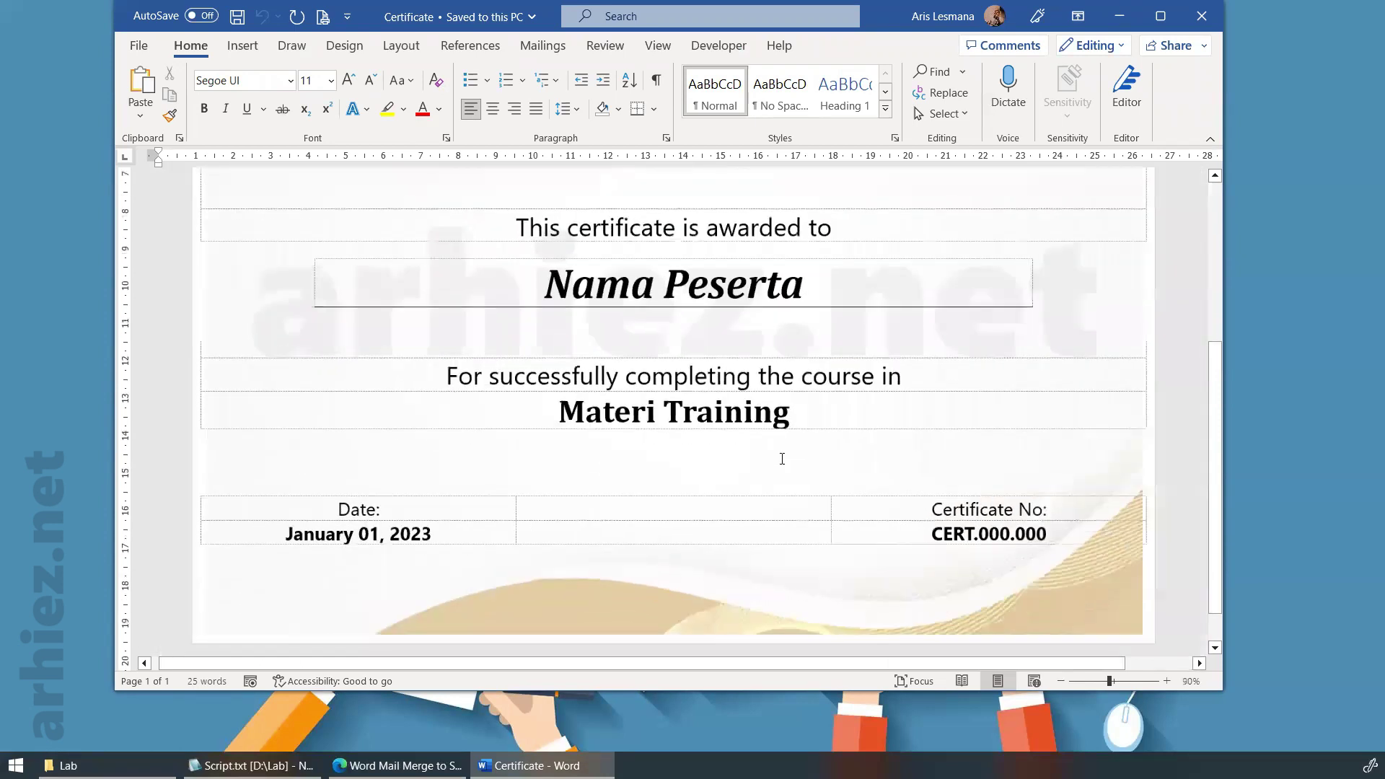
ctrl+scroll(782, 459, down, 1)
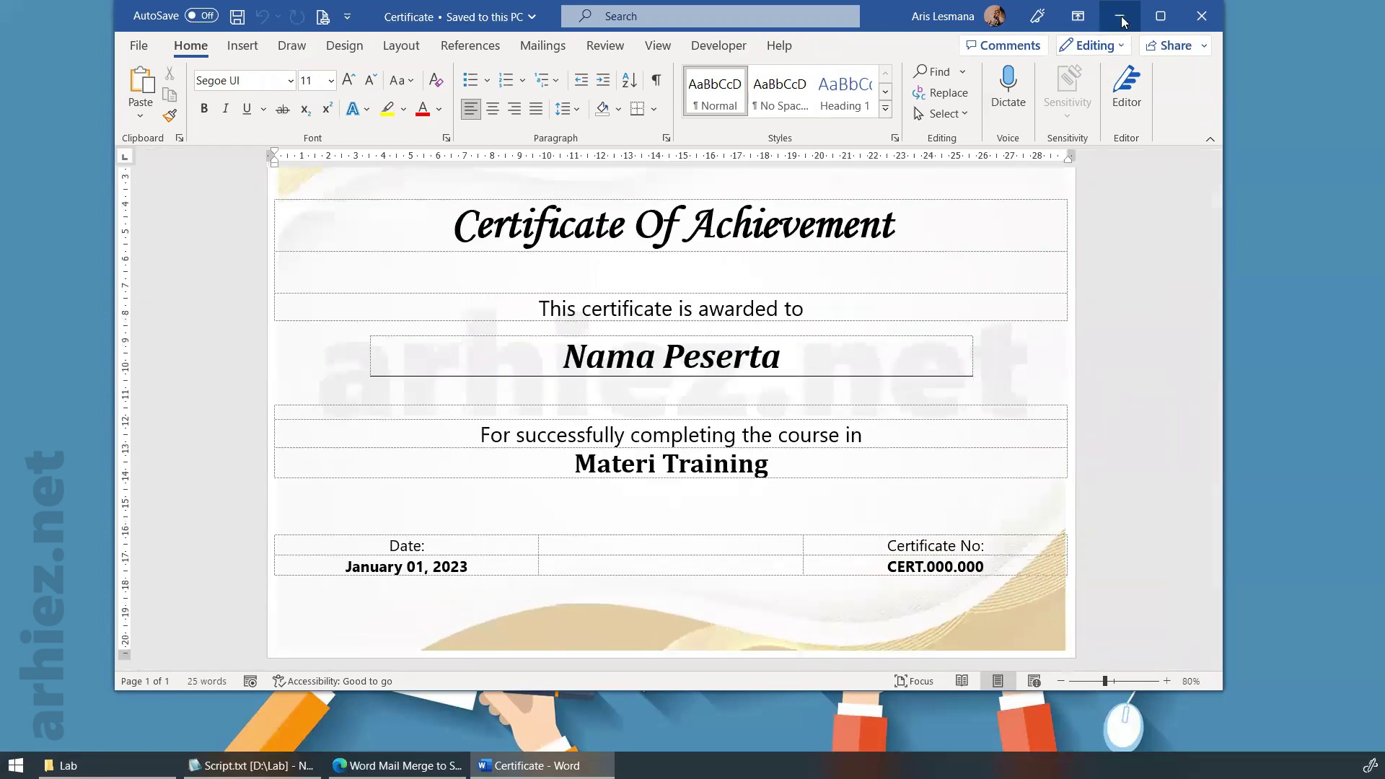
click(1119, 16)
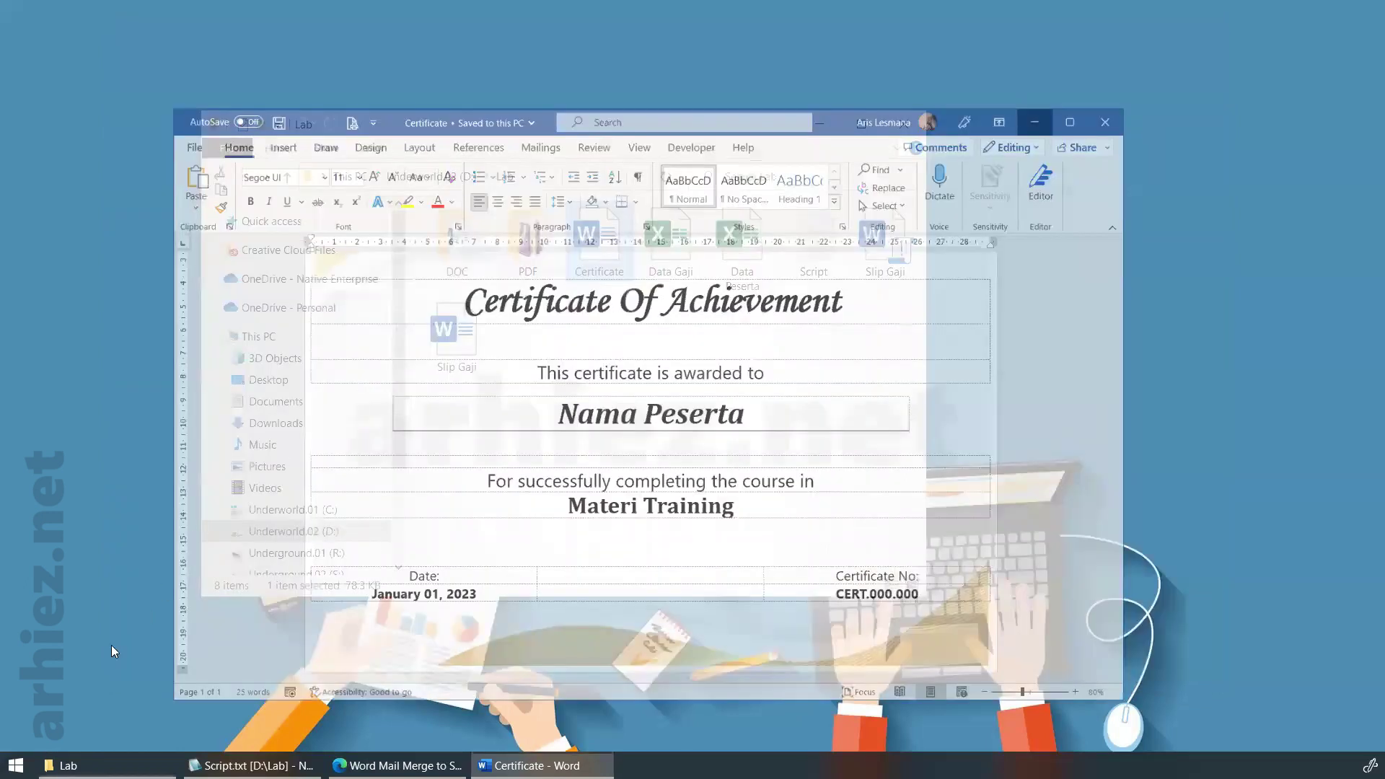
click(600, 503)
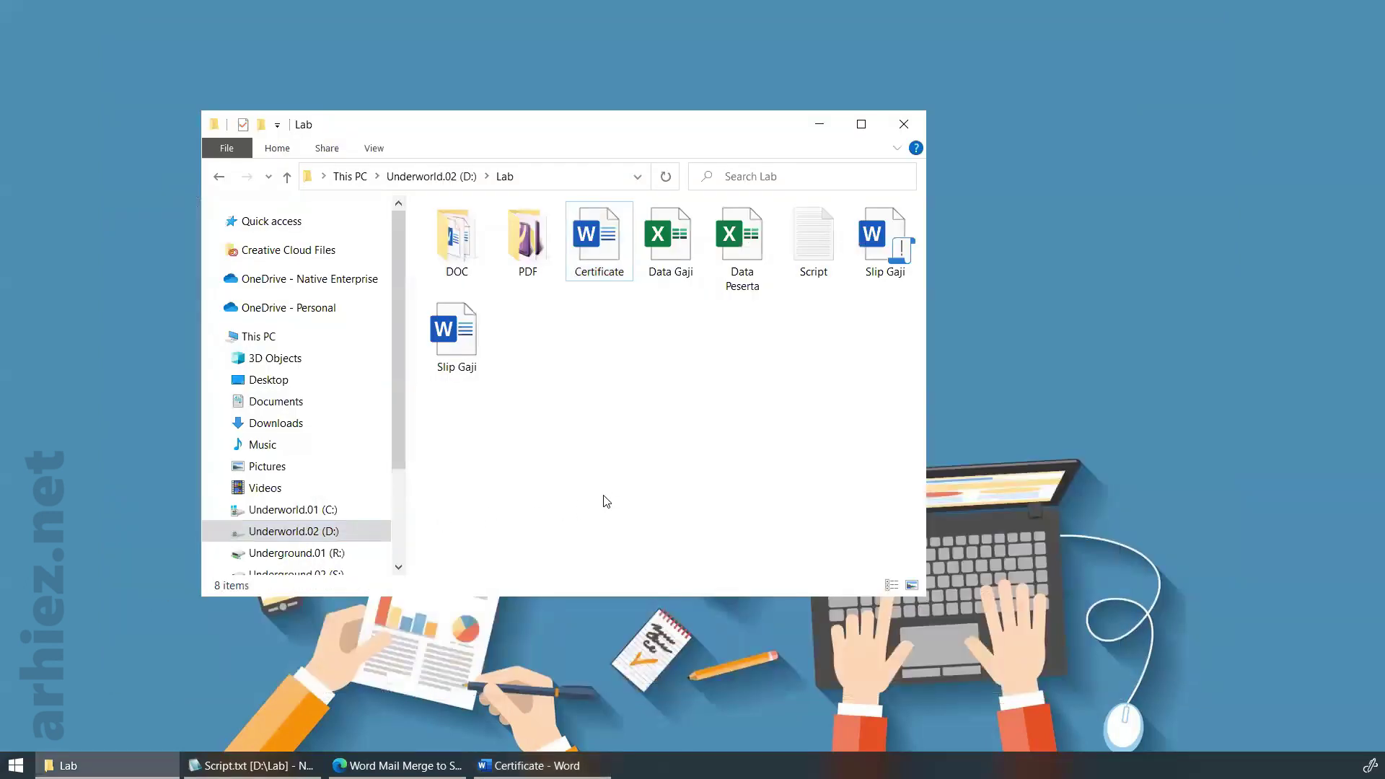
double_click(751, 287)
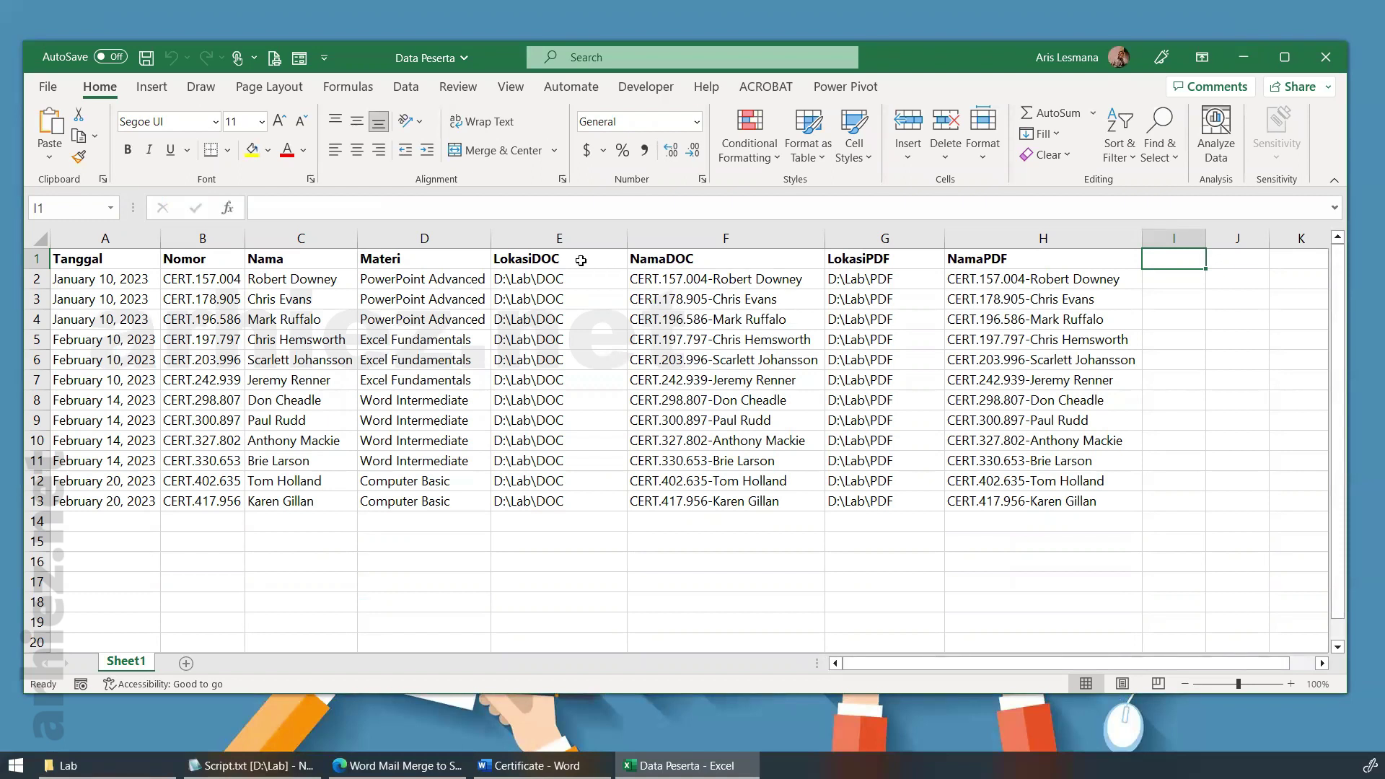
click(581, 261)
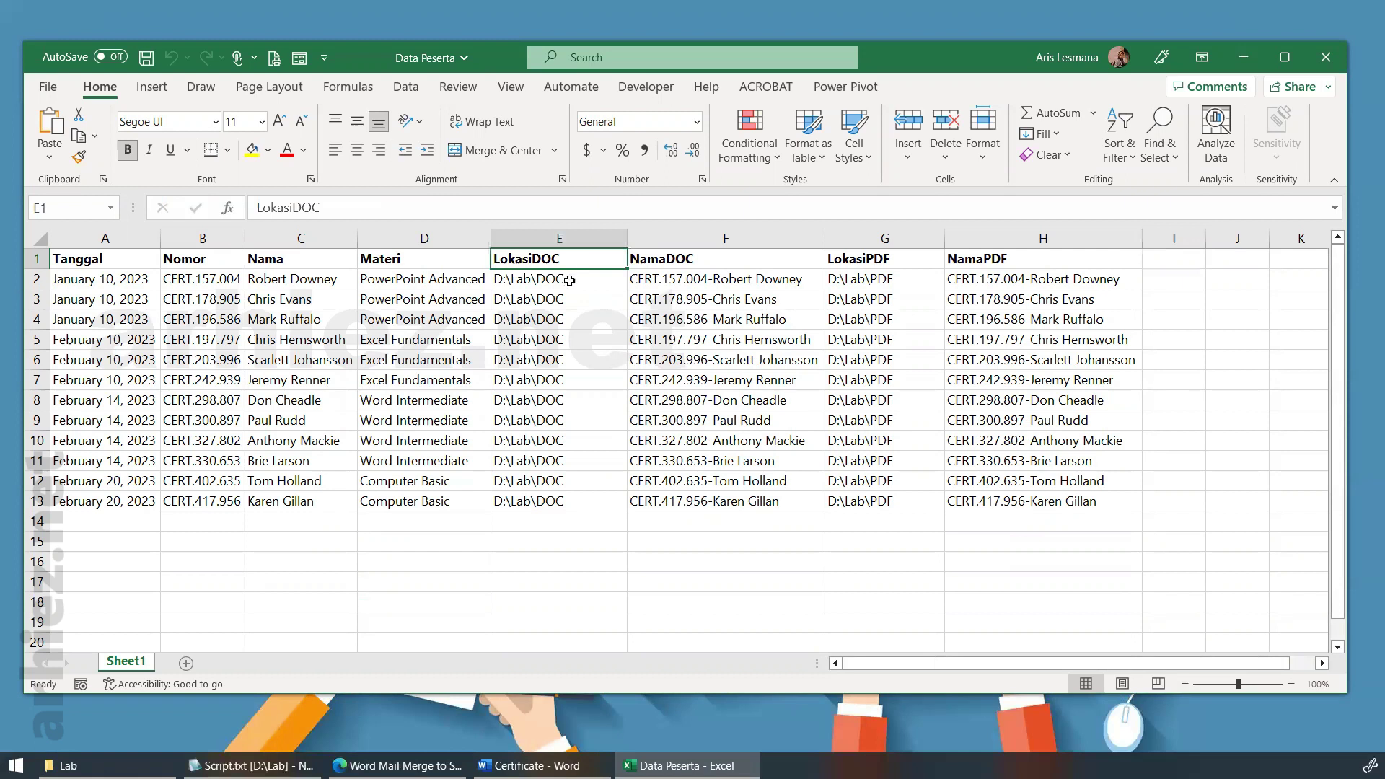
drag(568, 281, 560, 456)
click(722, 267)
click(736, 283)
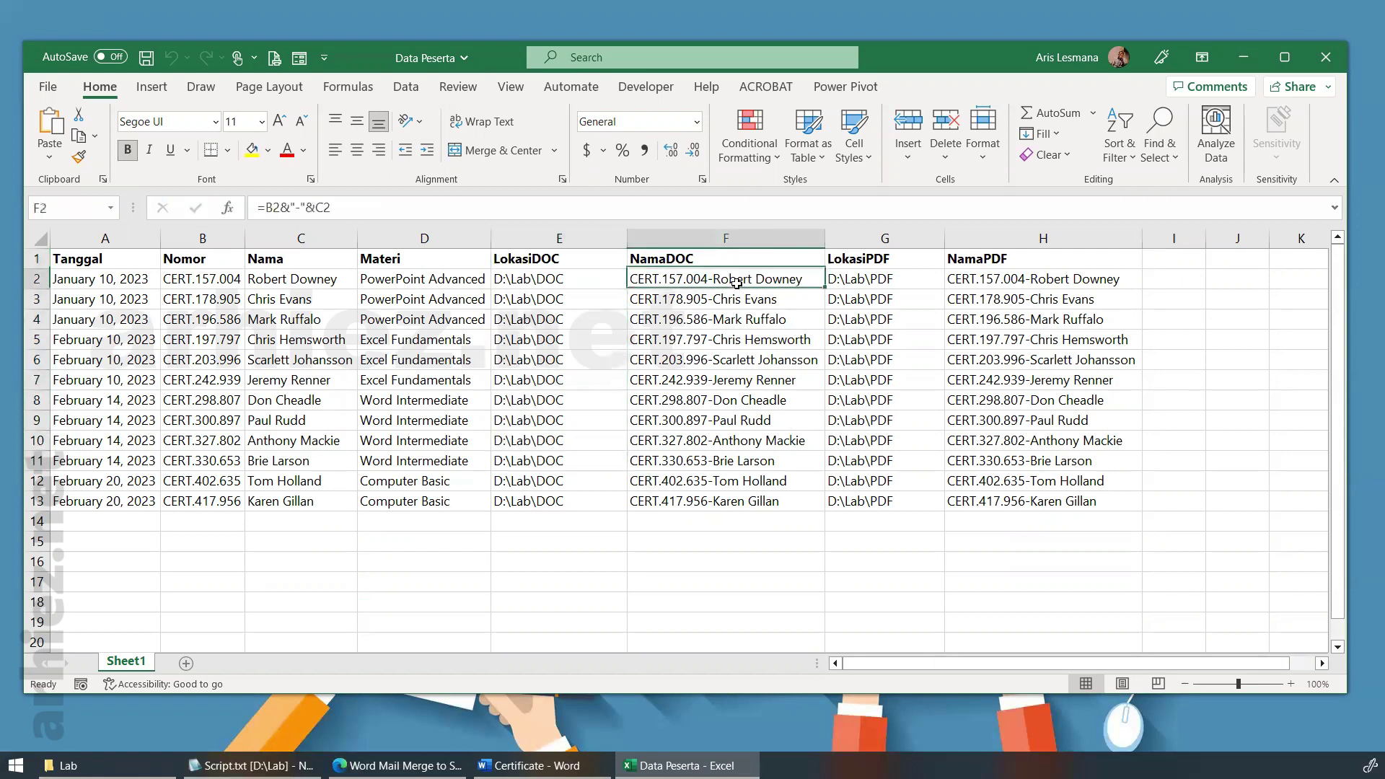
click(214, 278)
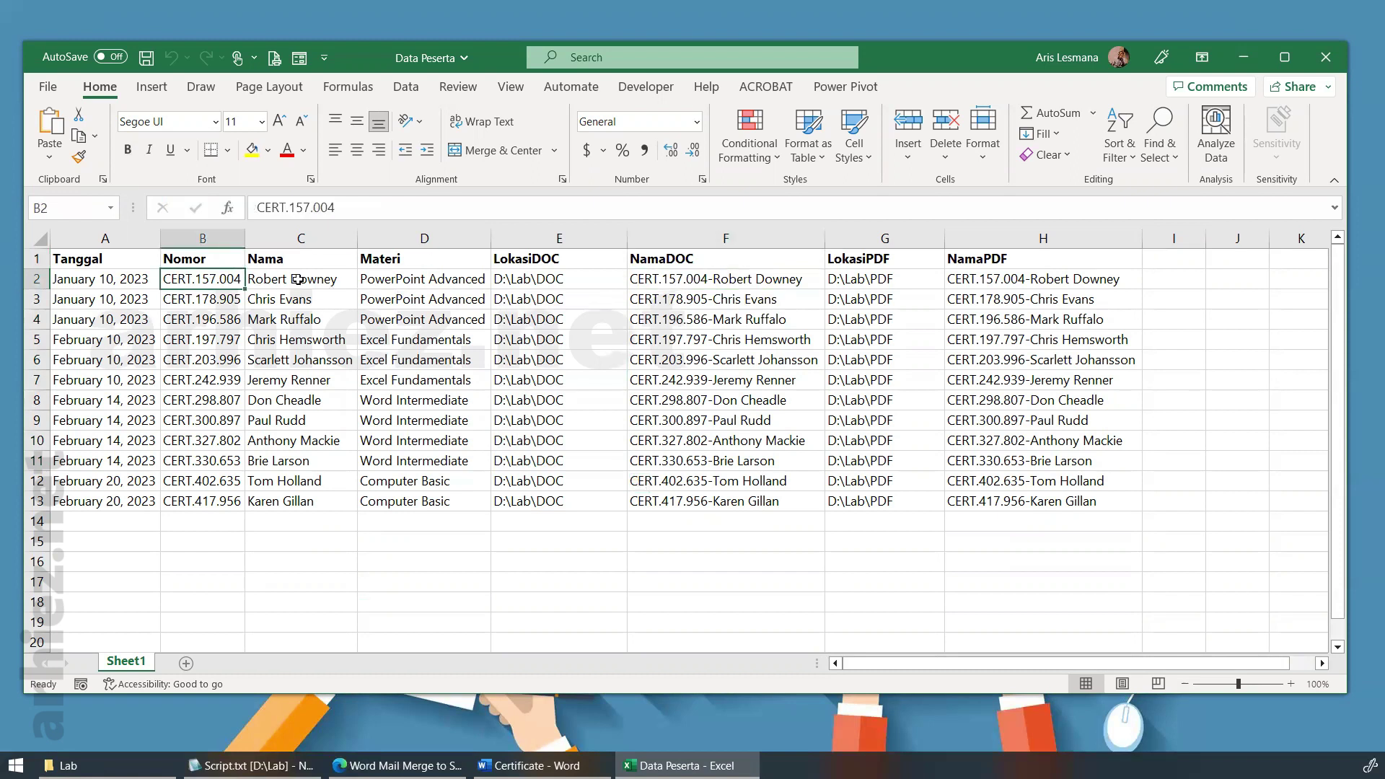
click(297, 280)
click(699, 281)
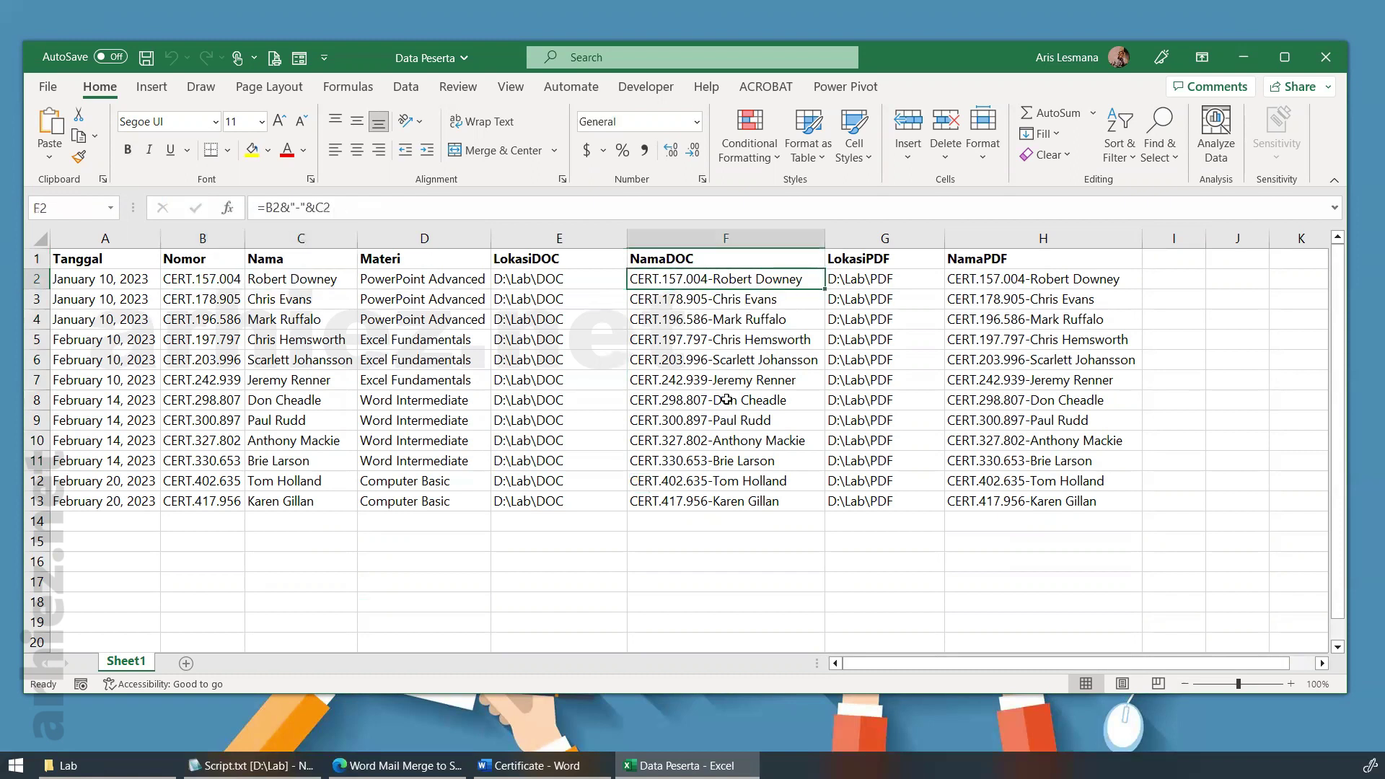
click(884, 260)
drag(884, 280, 883, 383)
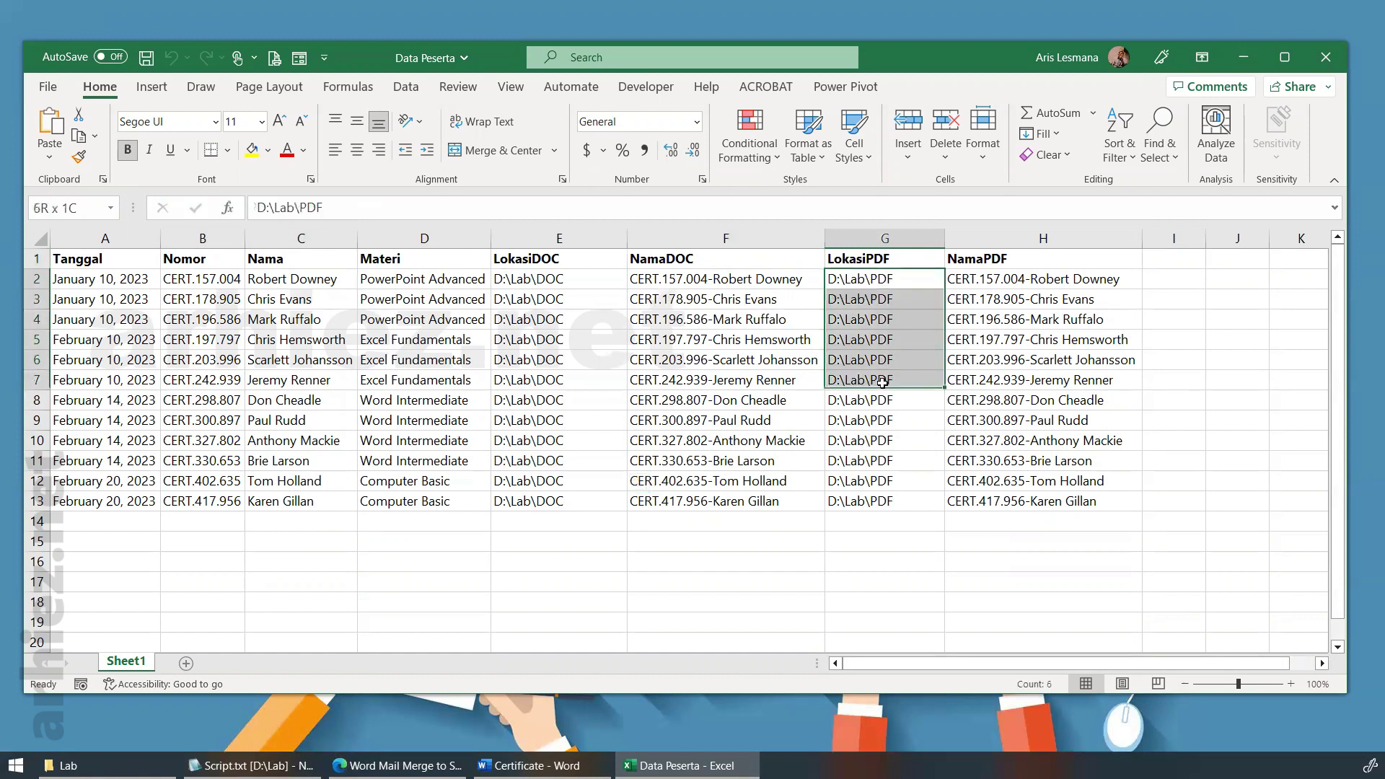
click(881, 540)
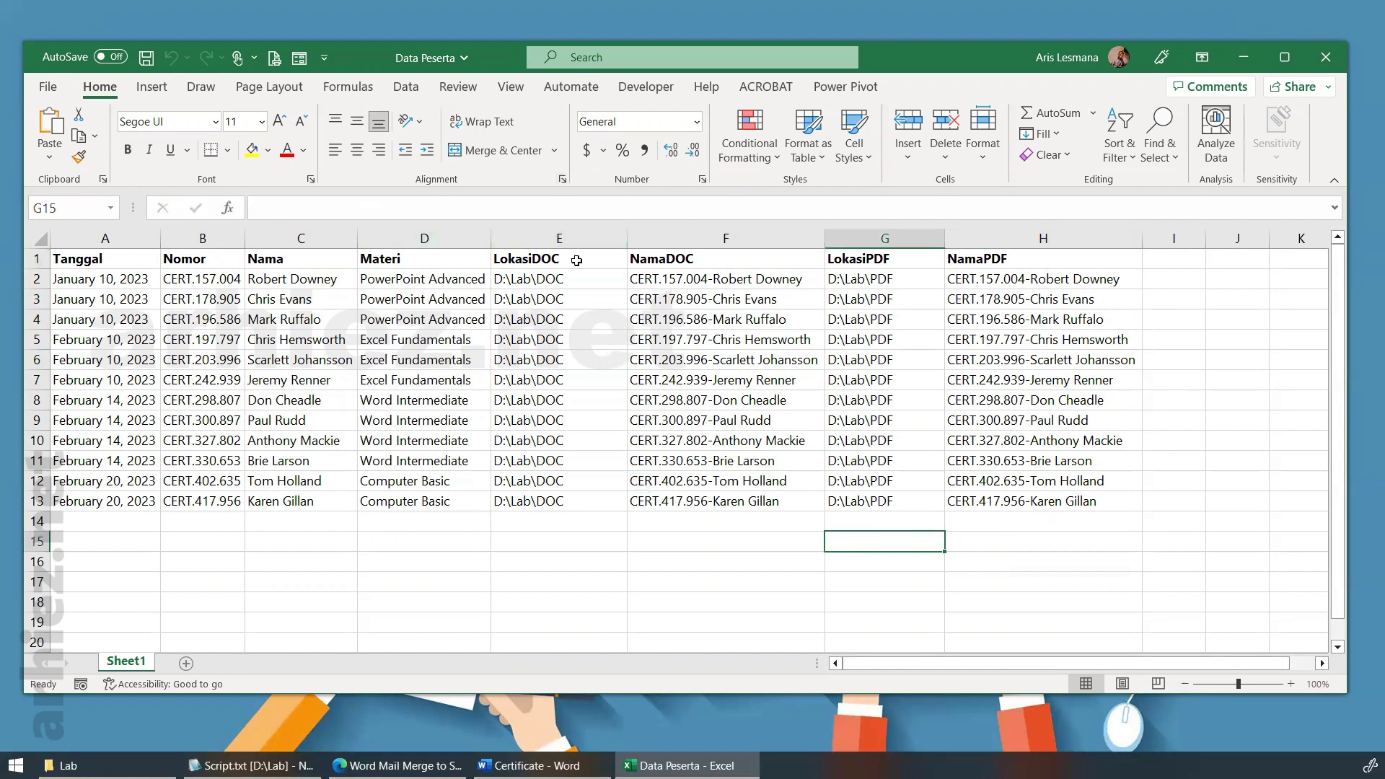
click(1324, 59)
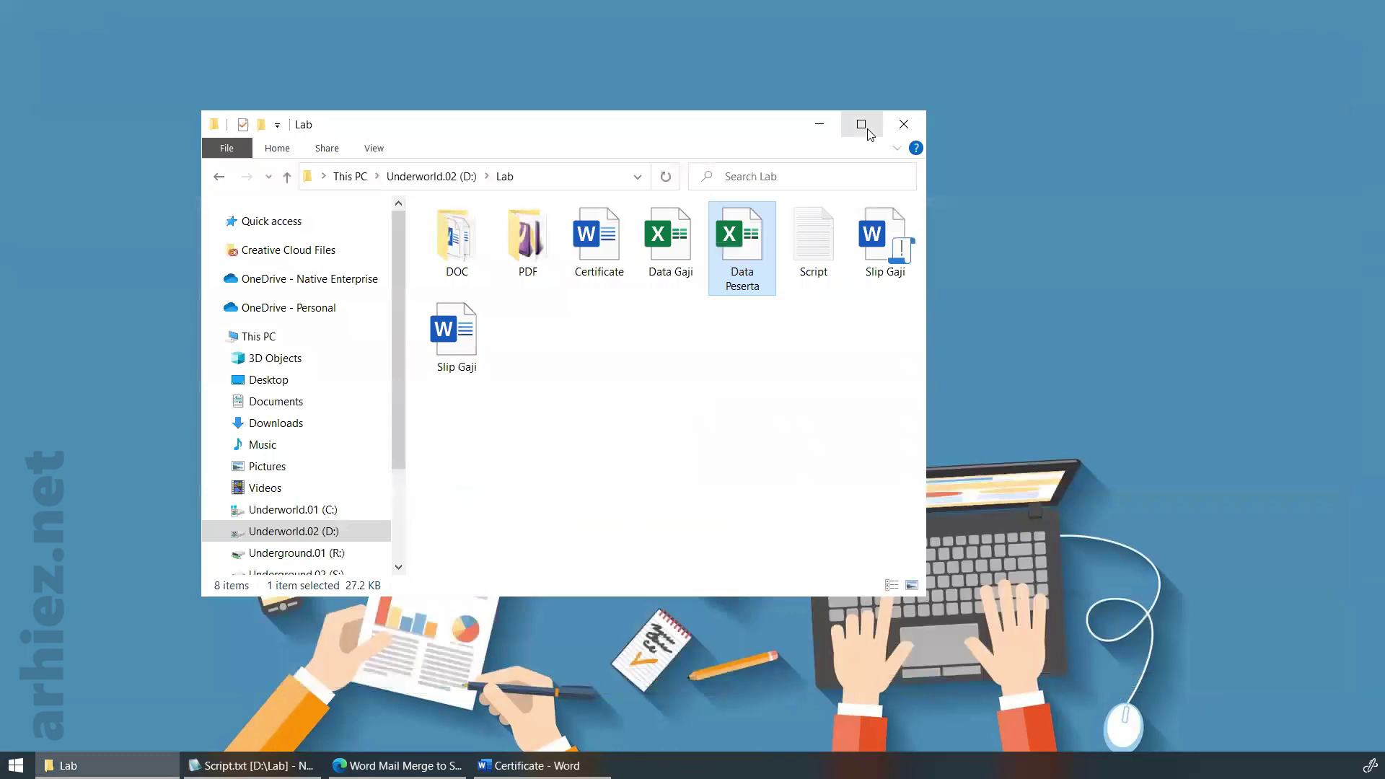
Restore the Certificate window and launch Visual Basic from the Developer tab
click(819, 123)
click(541, 766)
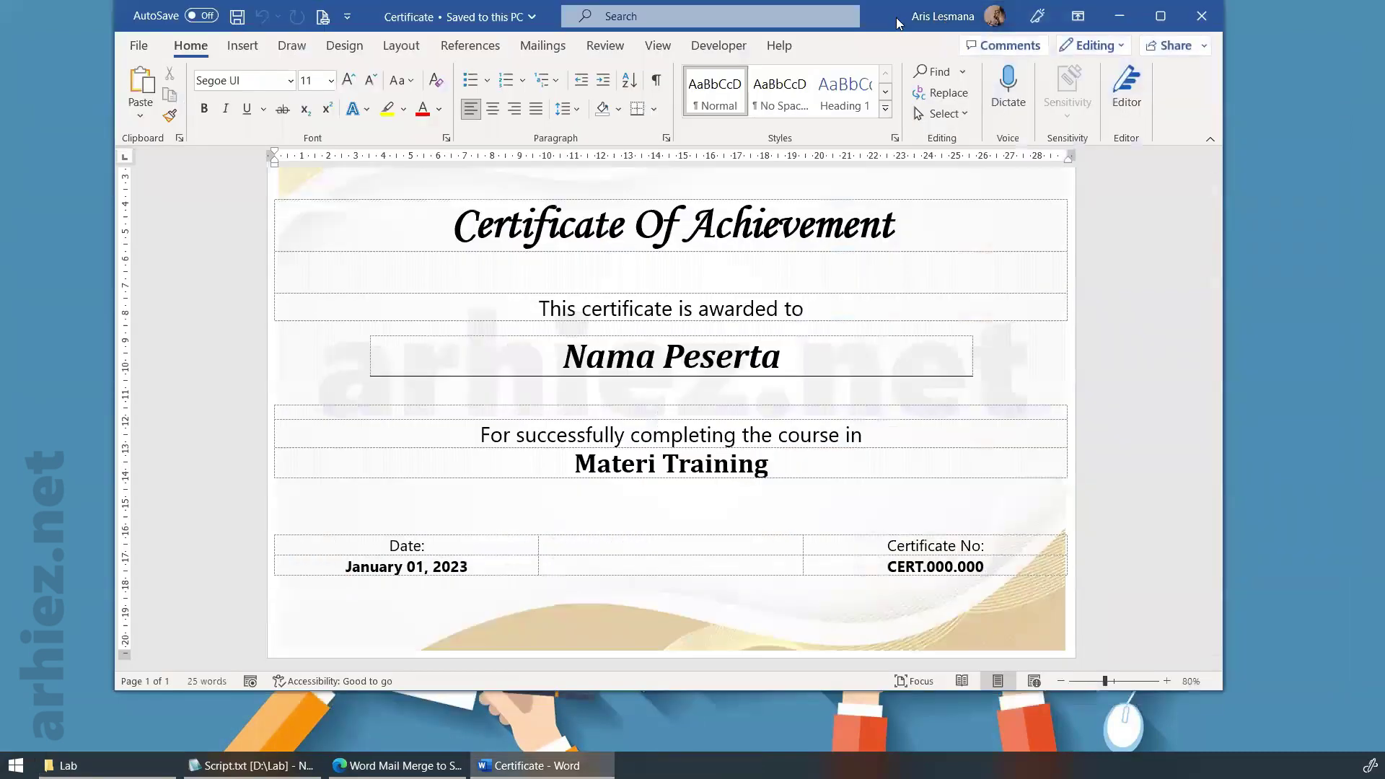
drag(899, 23, 912, 53)
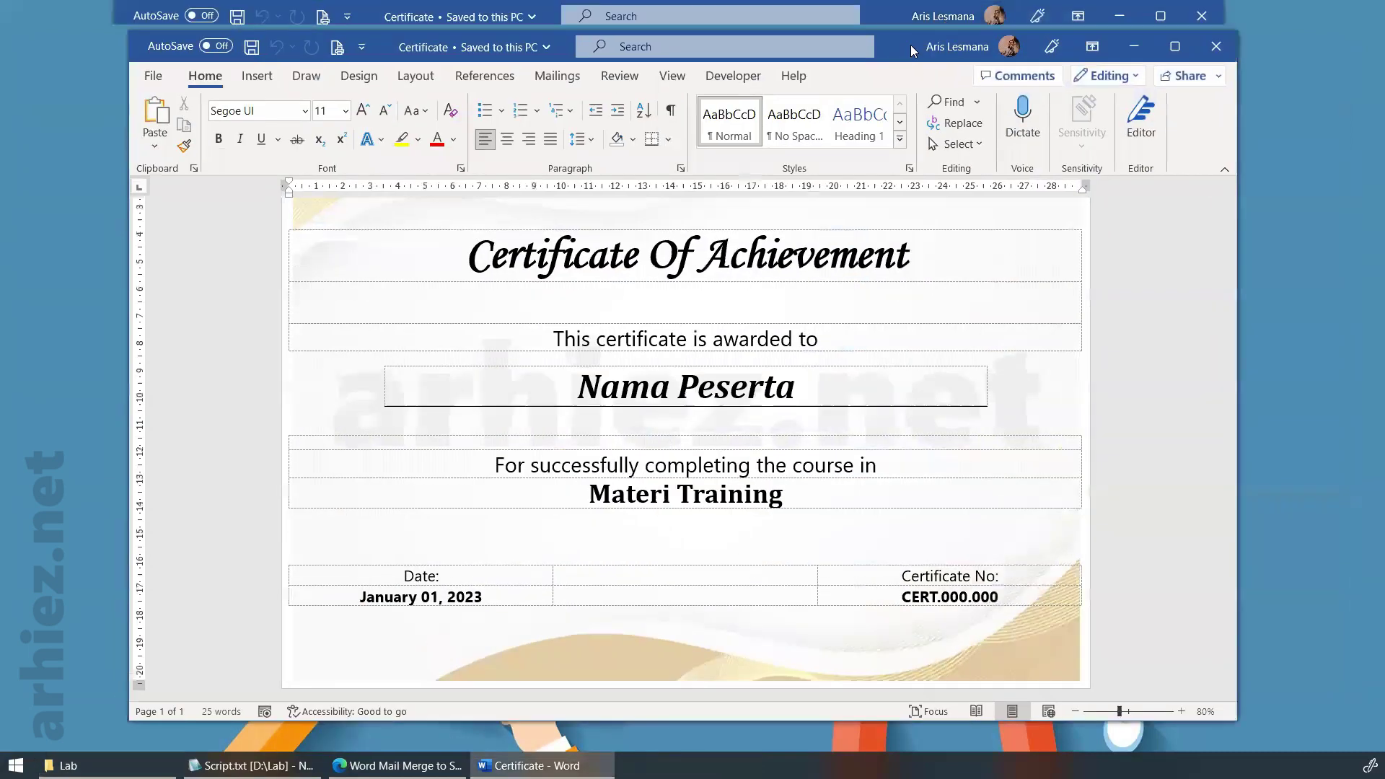
click(735, 83)
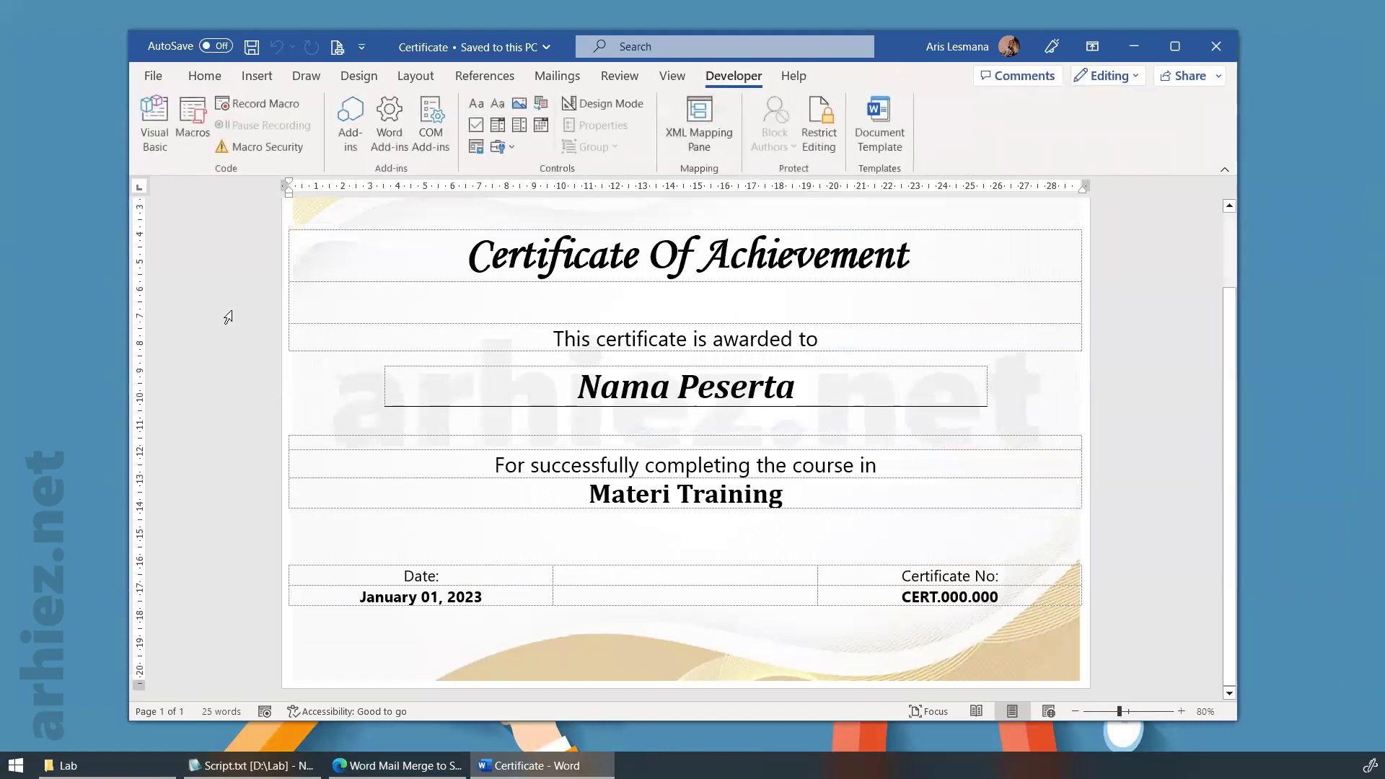
click(158, 146)
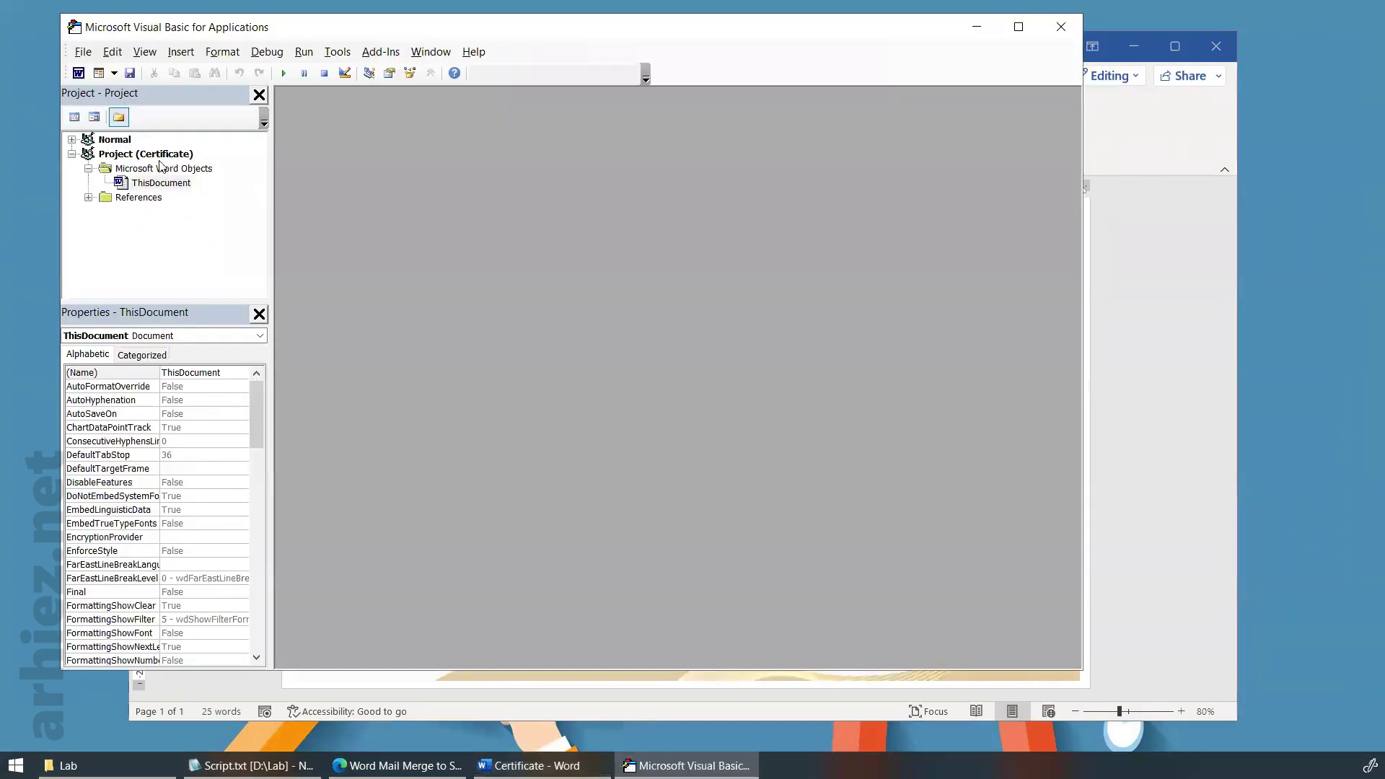
Insert a module into Project (Certificate), paste the MailMerge2PDF code, and close the editor
click(169, 155)
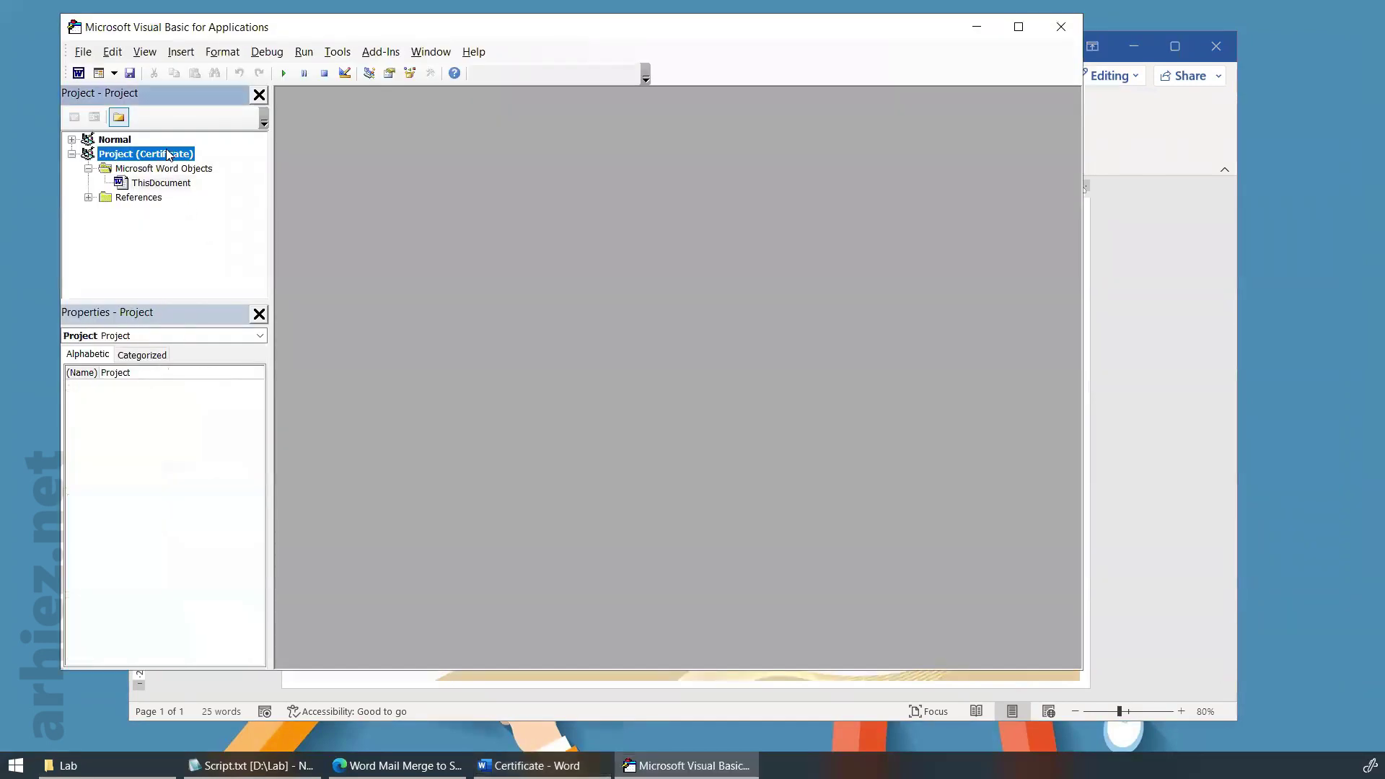
right_click(168, 155)
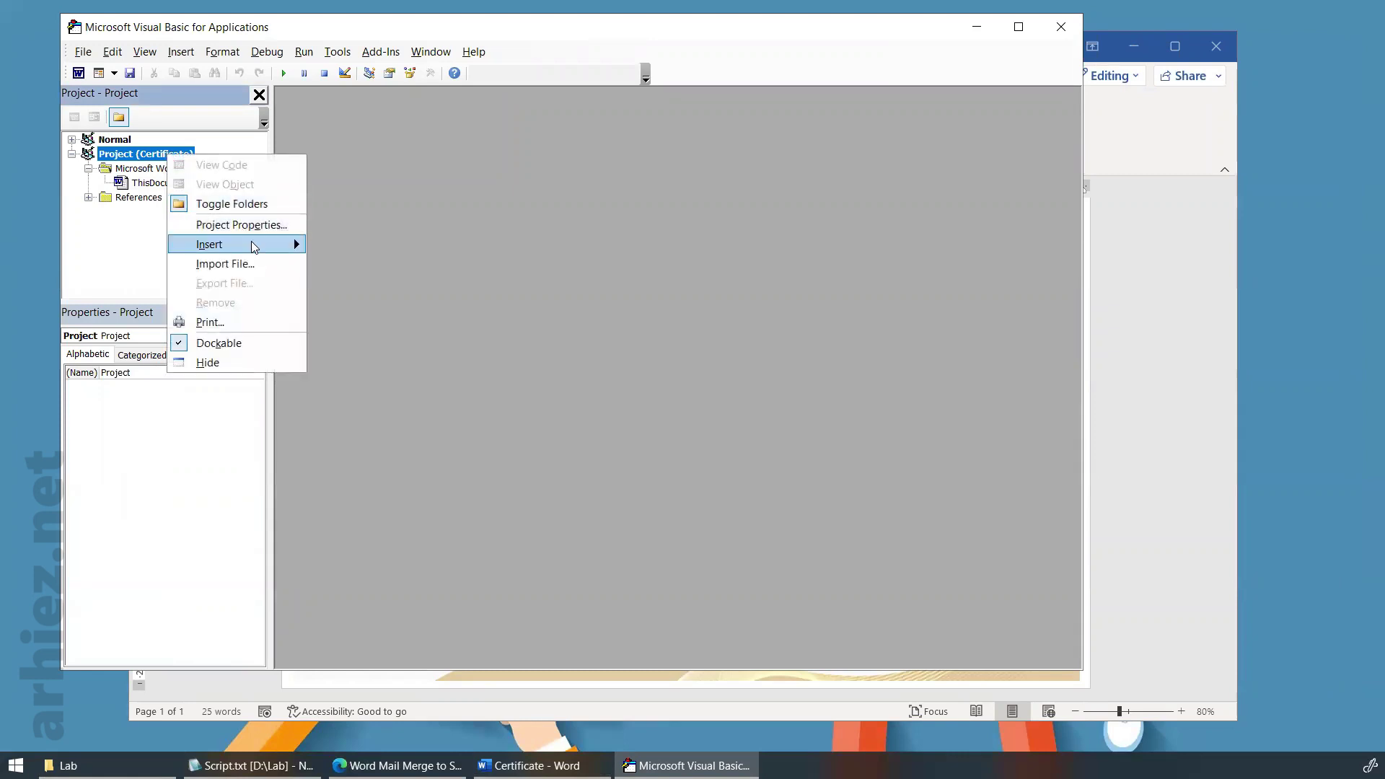
mouse_move(234, 244)
click(354, 264)
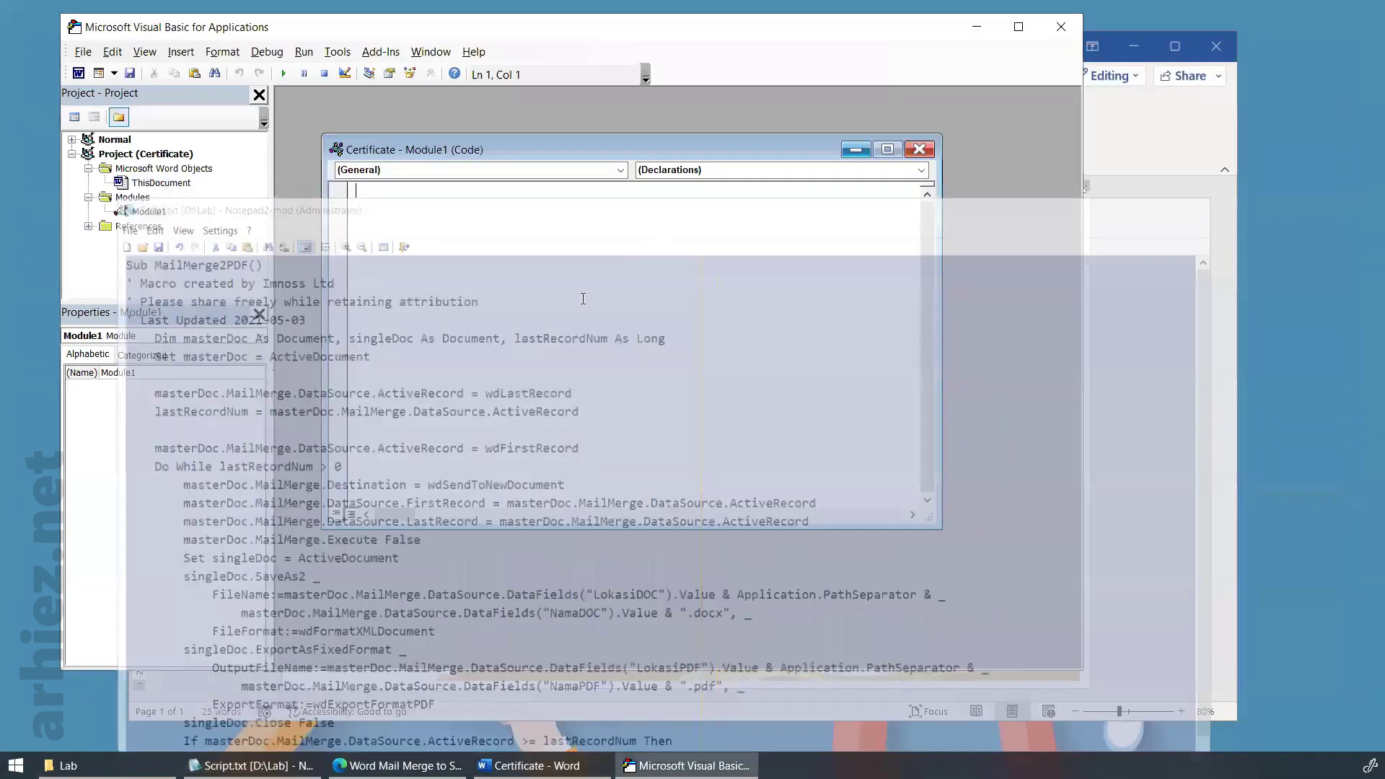
key(ctrl+v)
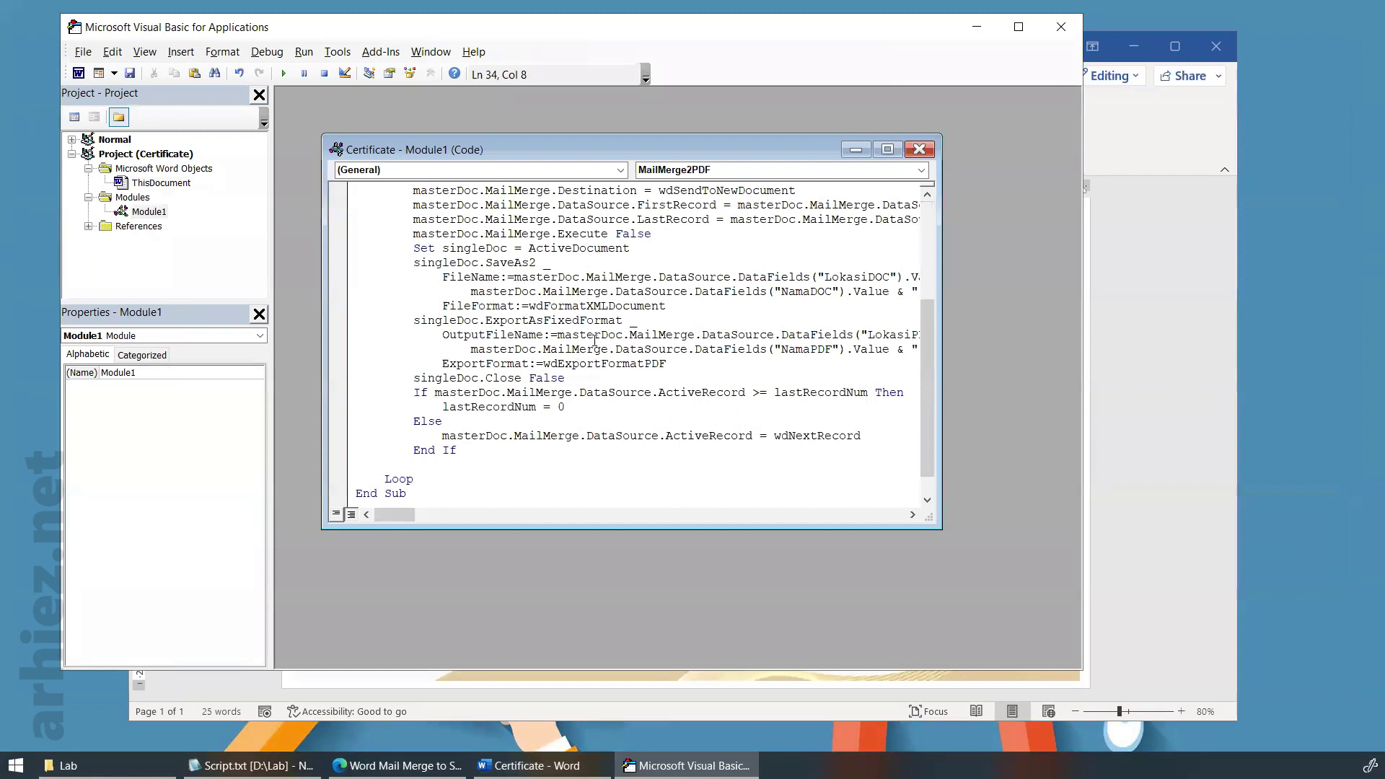
click(1062, 27)
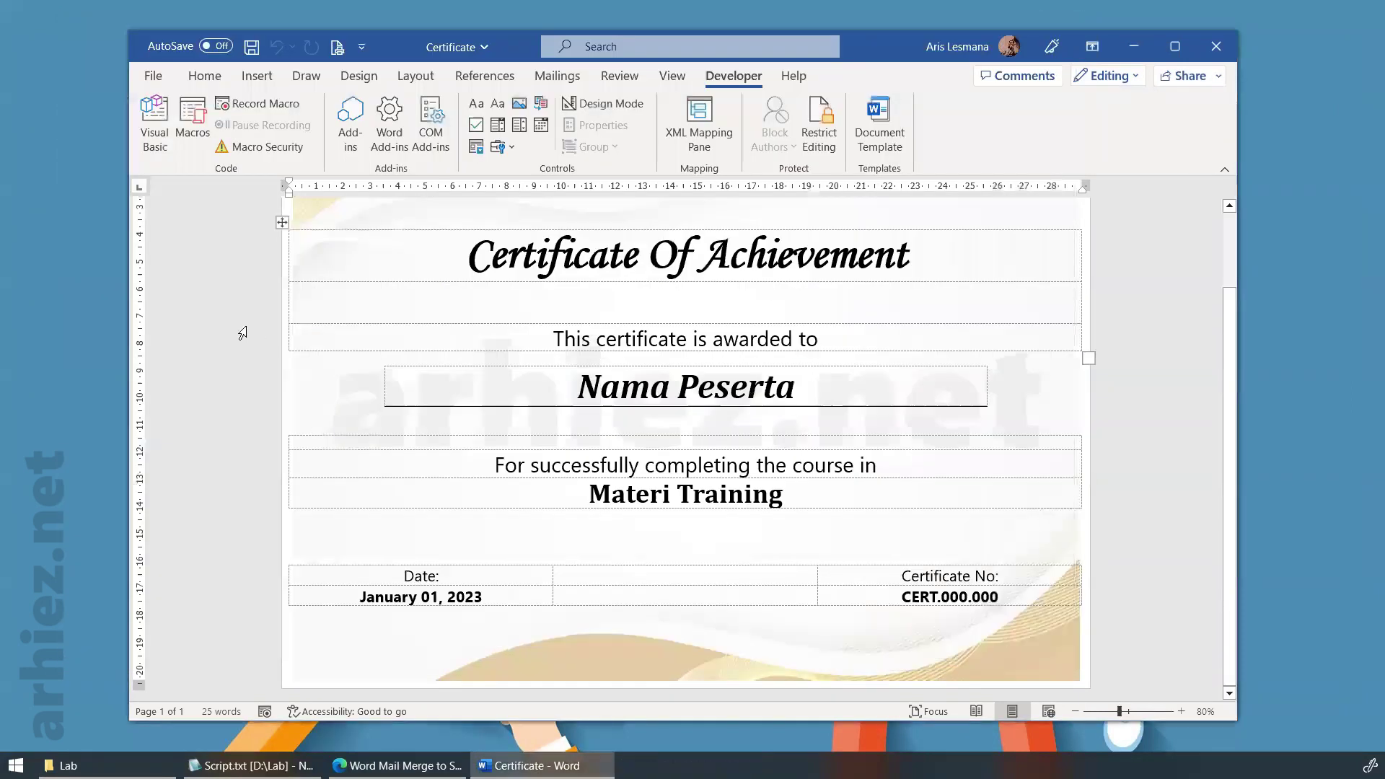
Check the Macros list and close it without running anything
scroll(196, 337, up, 2)
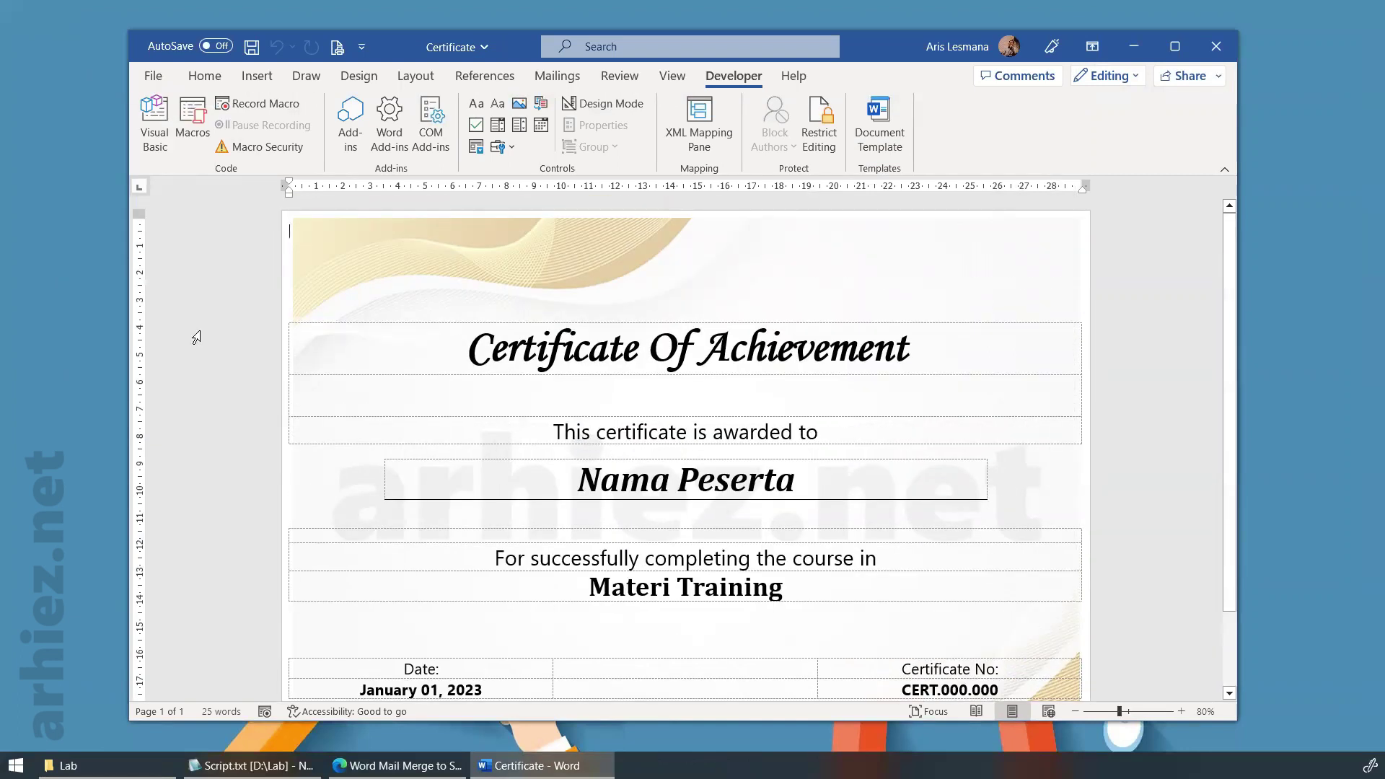
click(192, 119)
click(743, 497)
Use the Data Peserta workbook in D:\Lab as the recipient list, keeping the Sheet1$ table
click(563, 79)
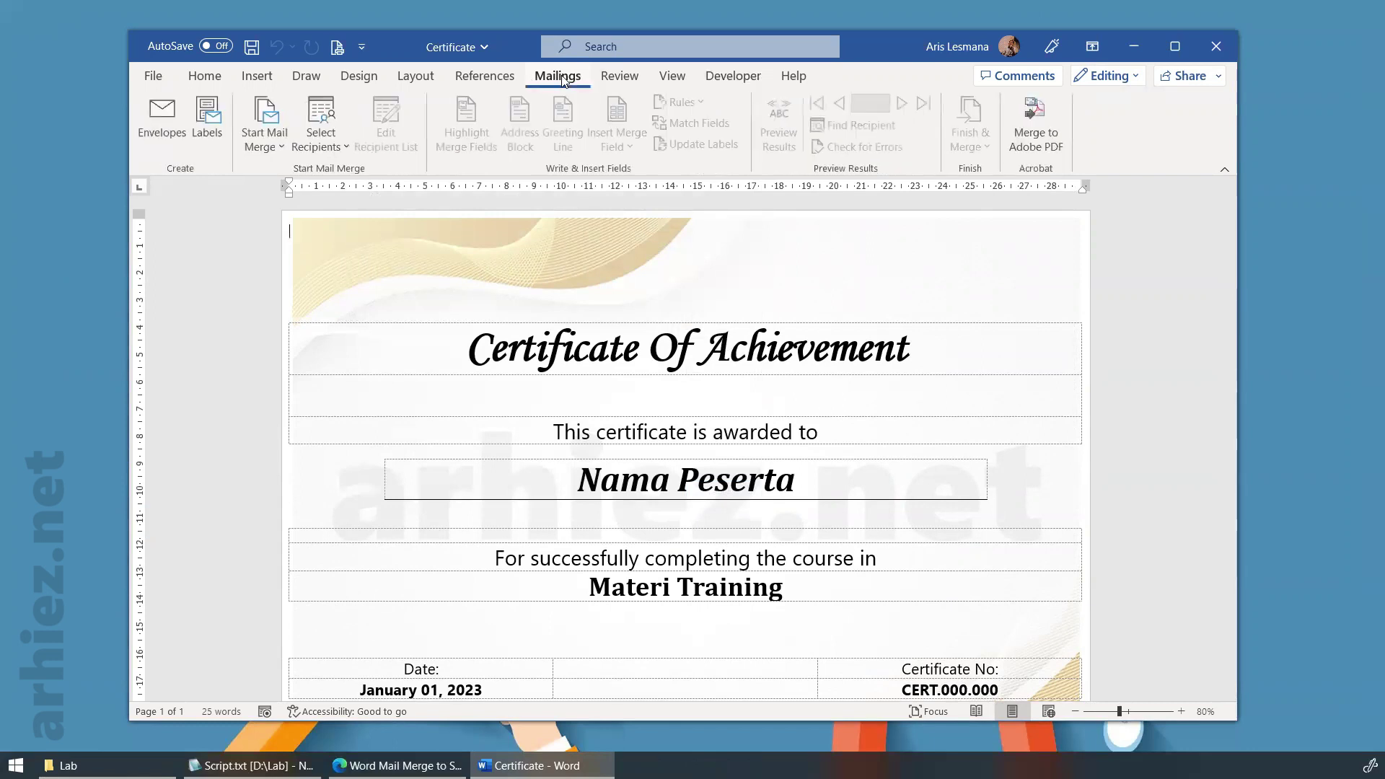
click(324, 144)
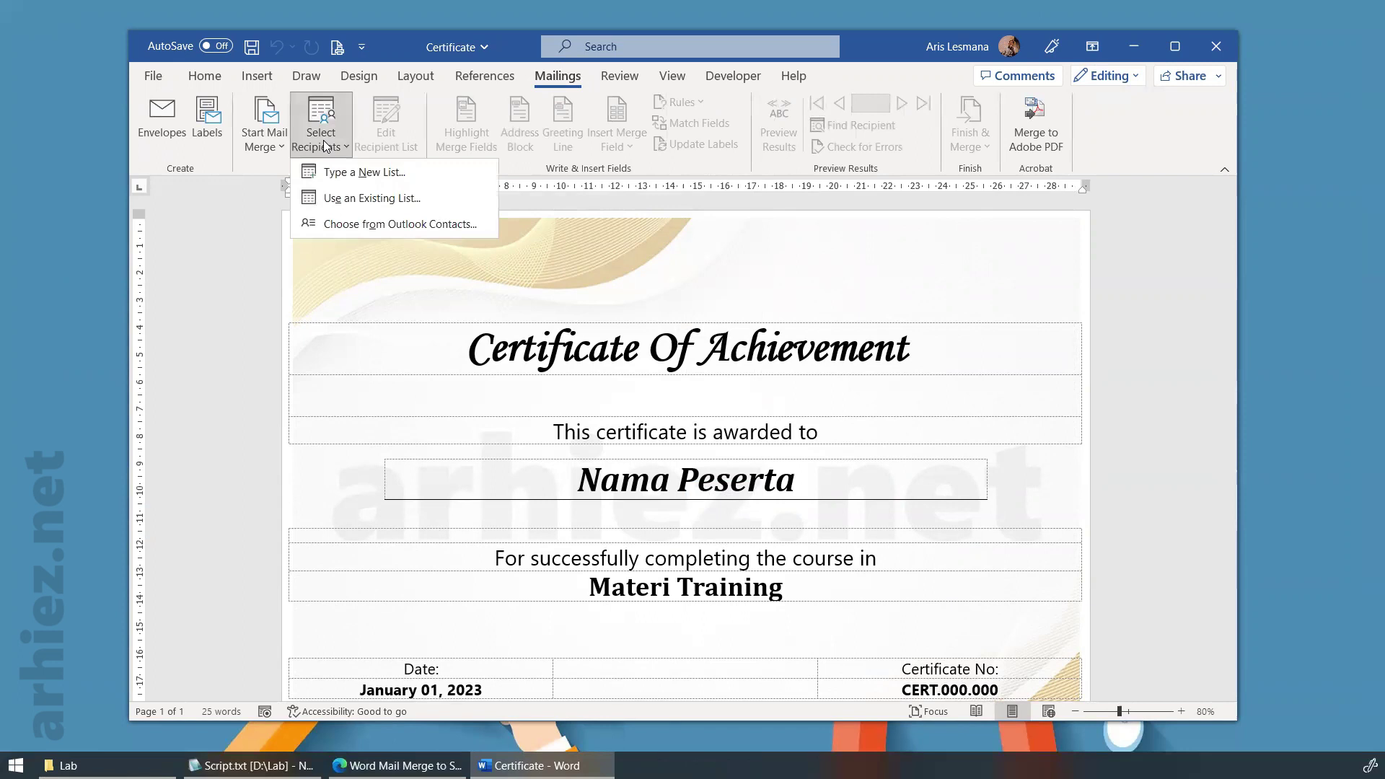
click(374, 205)
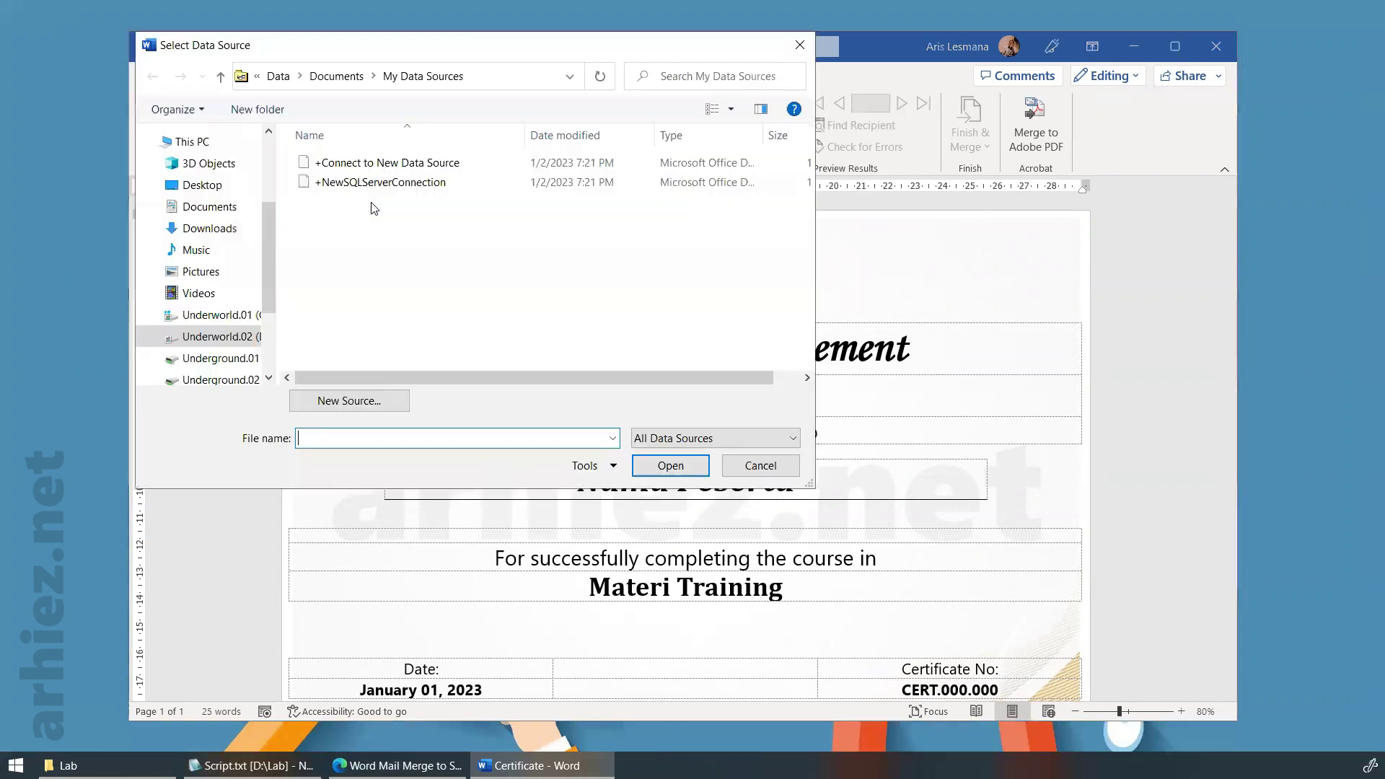
click(245, 337)
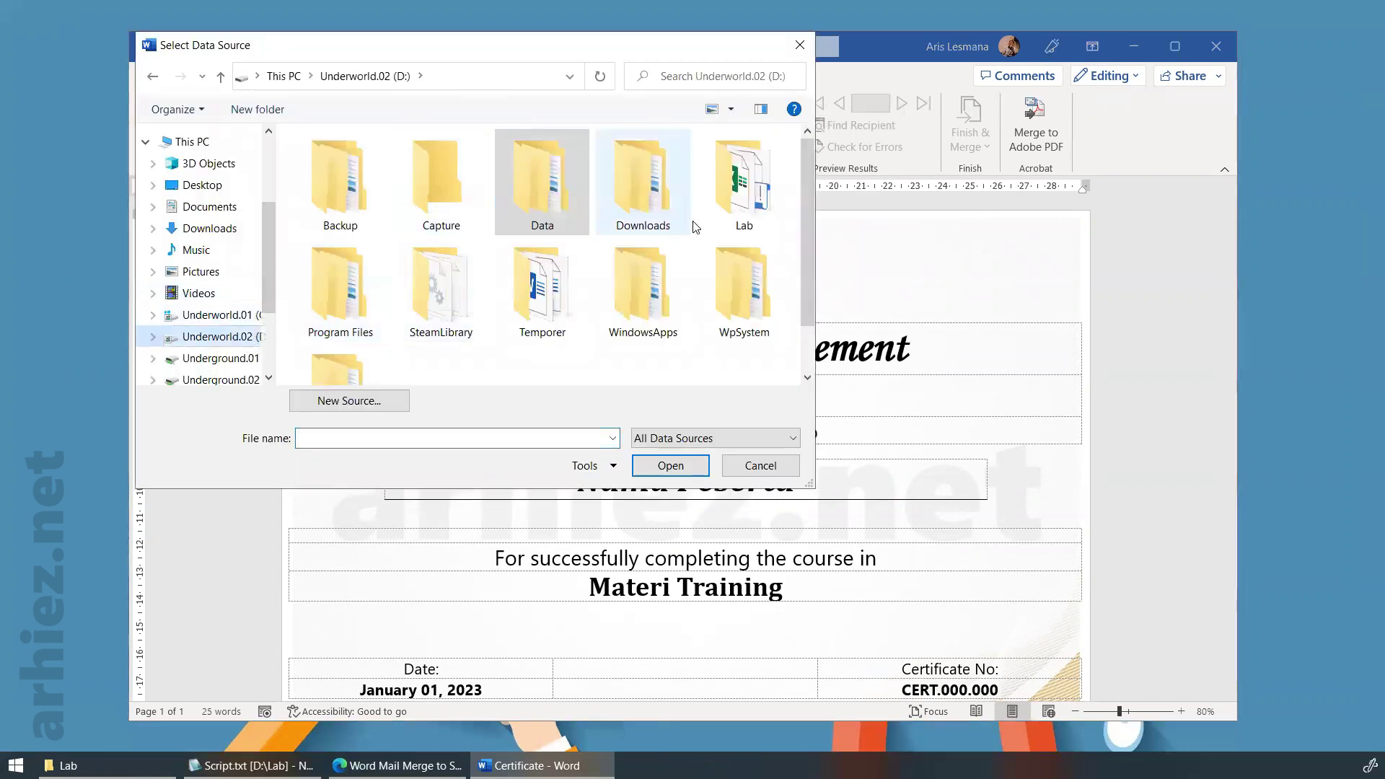
double_click(740, 217)
click(361, 241)
double_click(361, 242)
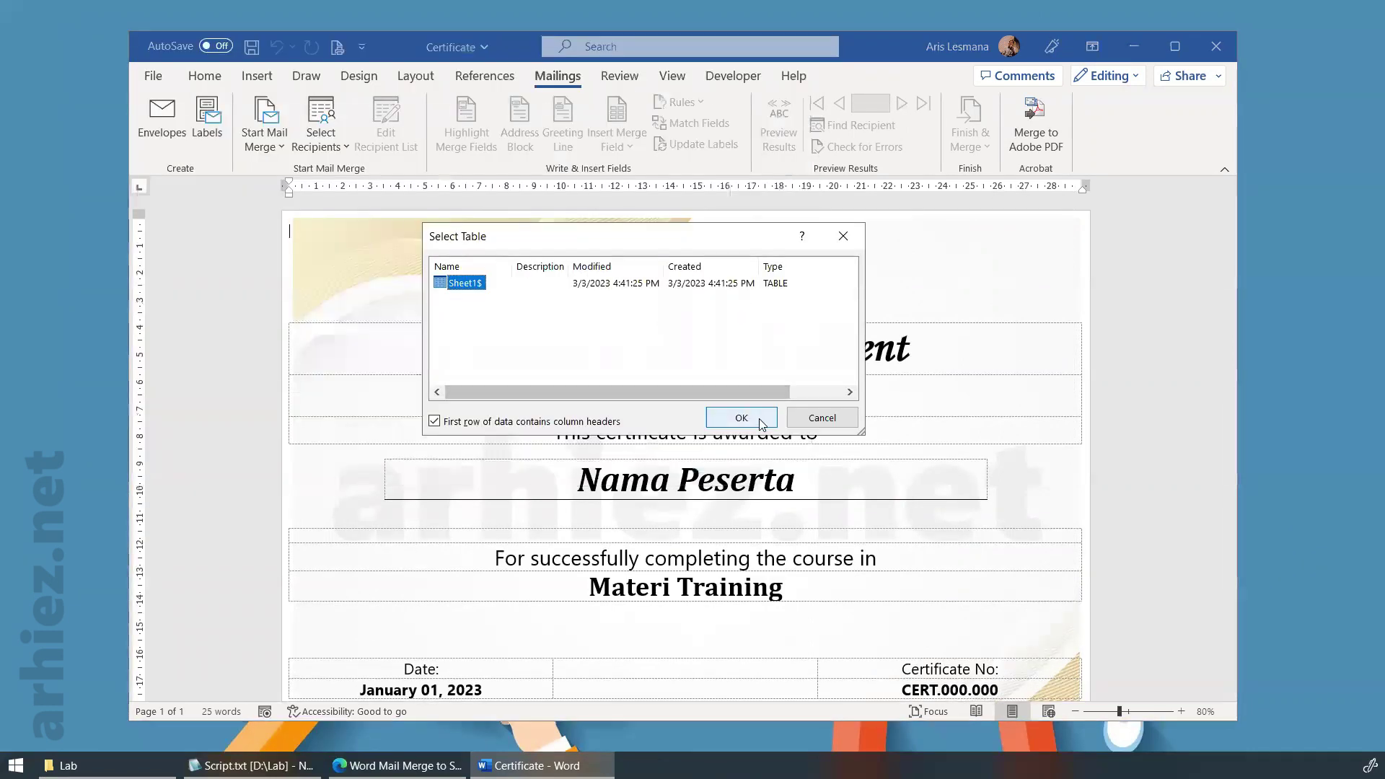
click(737, 416)
Replace 'Nama Peserta' with «Nama» and 'Materi Training' with «Materi»
mouse_move(685, 479)
drag(802, 482, 577, 482)
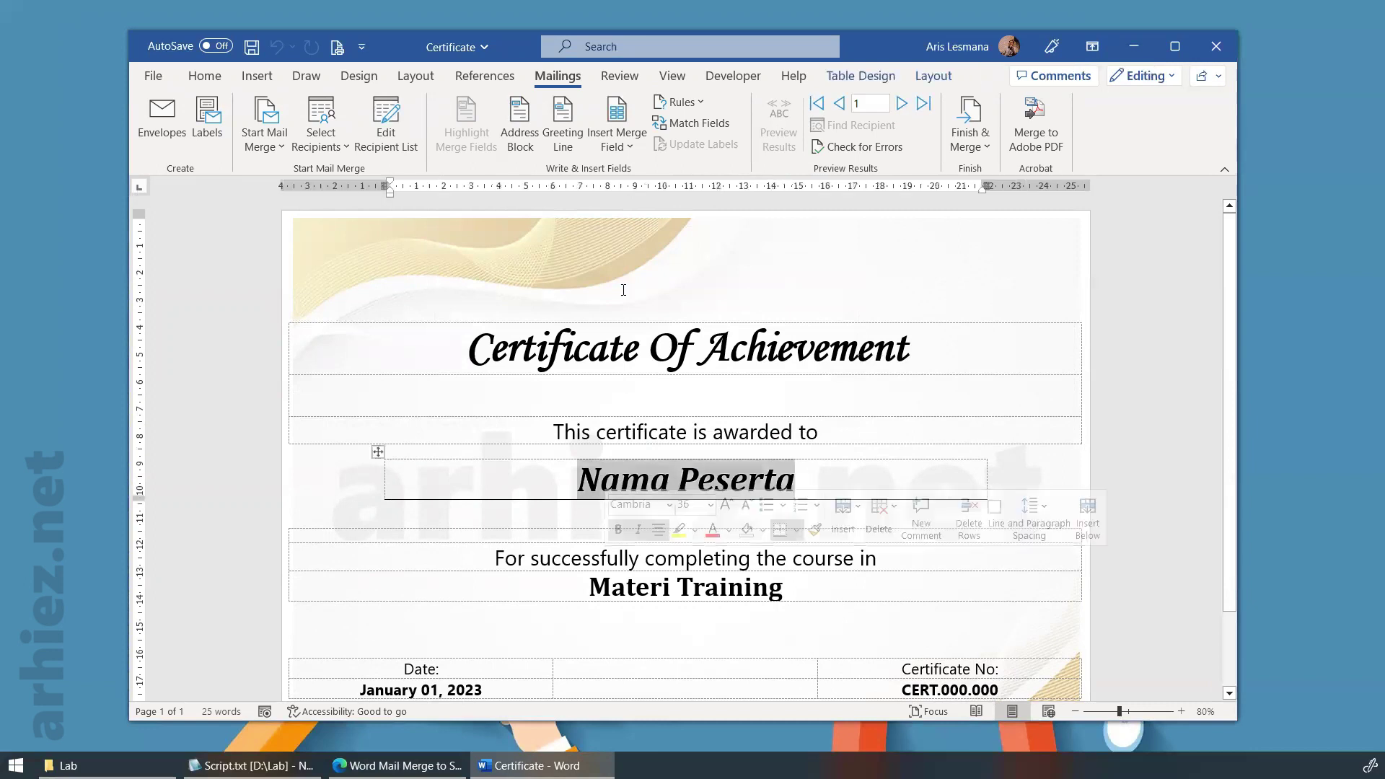
click(630, 148)
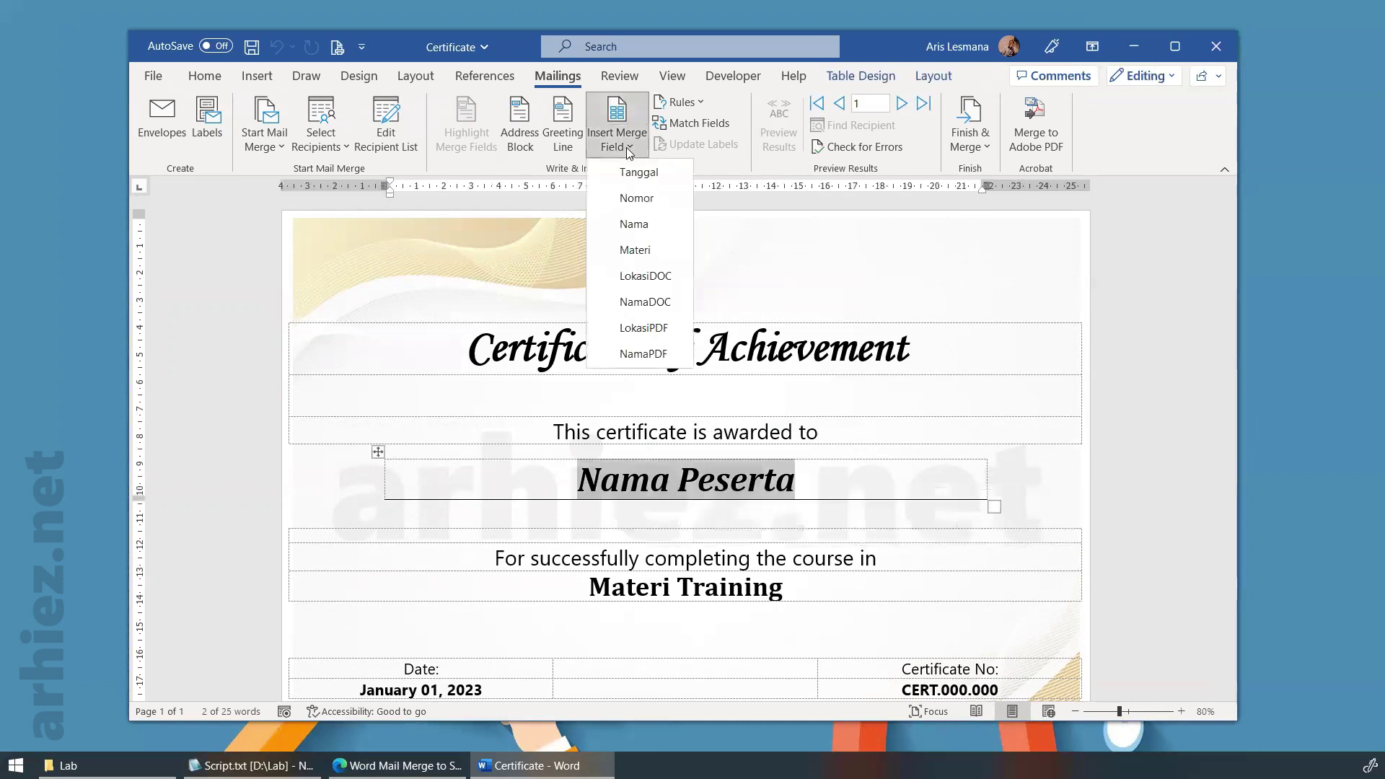
click(634, 223)
drag(740, 589, 589, 586)
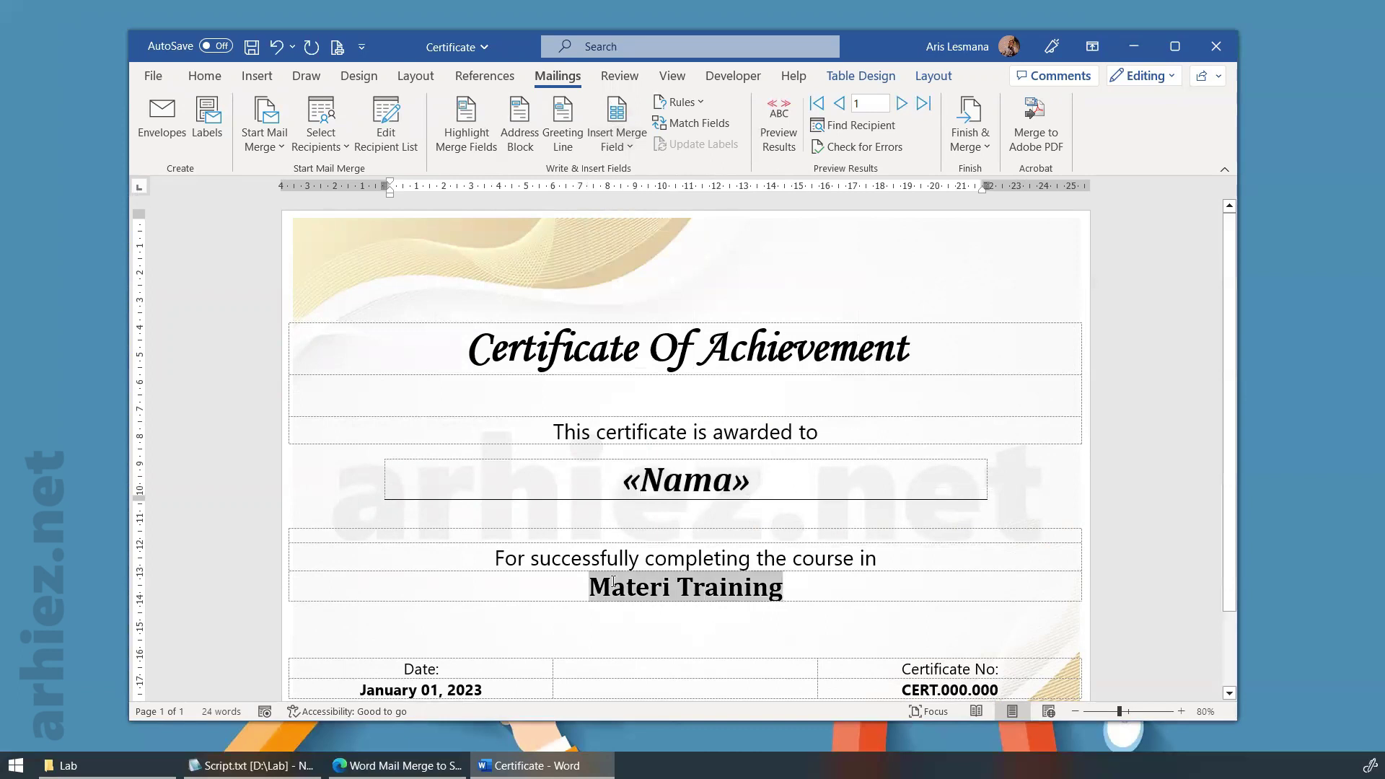
click(627, 146)
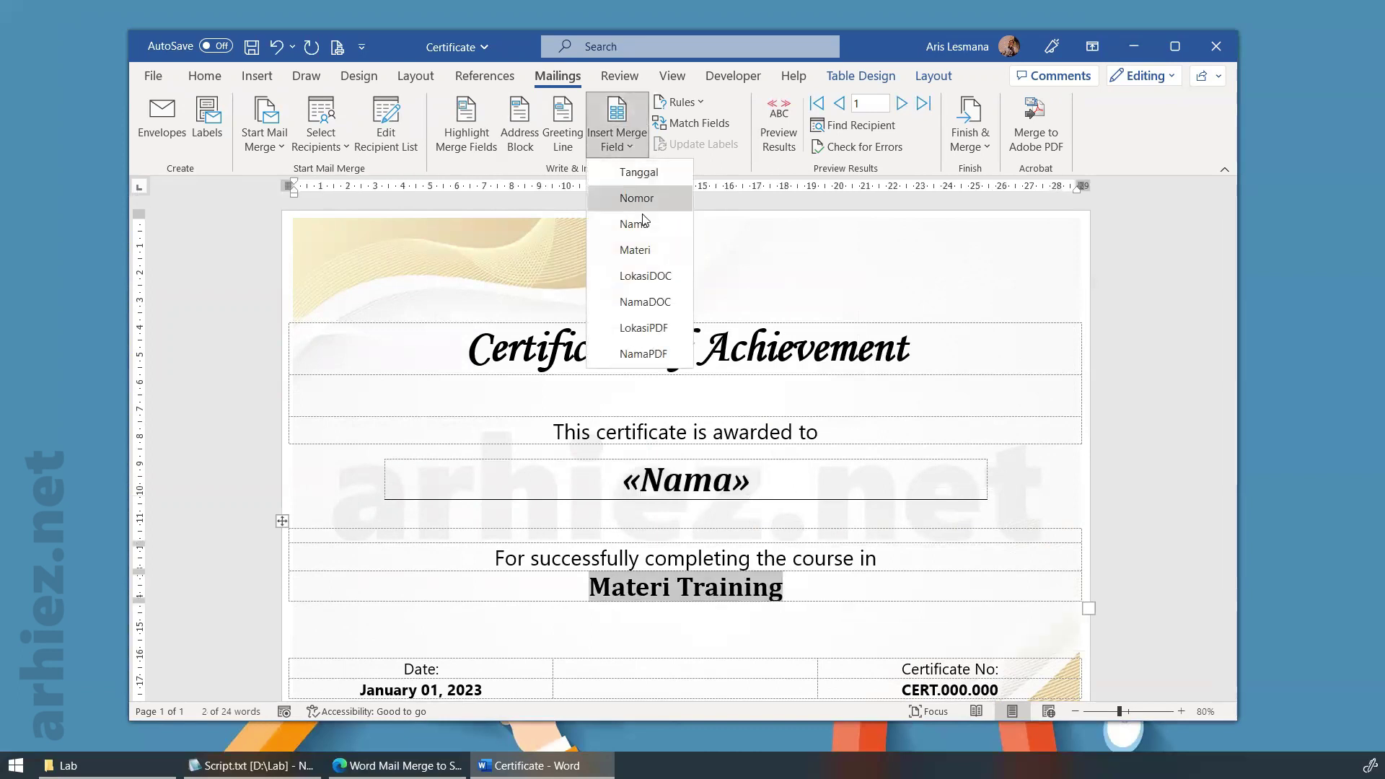
click(634, 250)
Replace the date 'January 01, 2023' with «Tanggal» and 'CERT.000.000' with «Nomor»
scroll(562, 556, down, 2)
drag(489, 595, 360, 596)
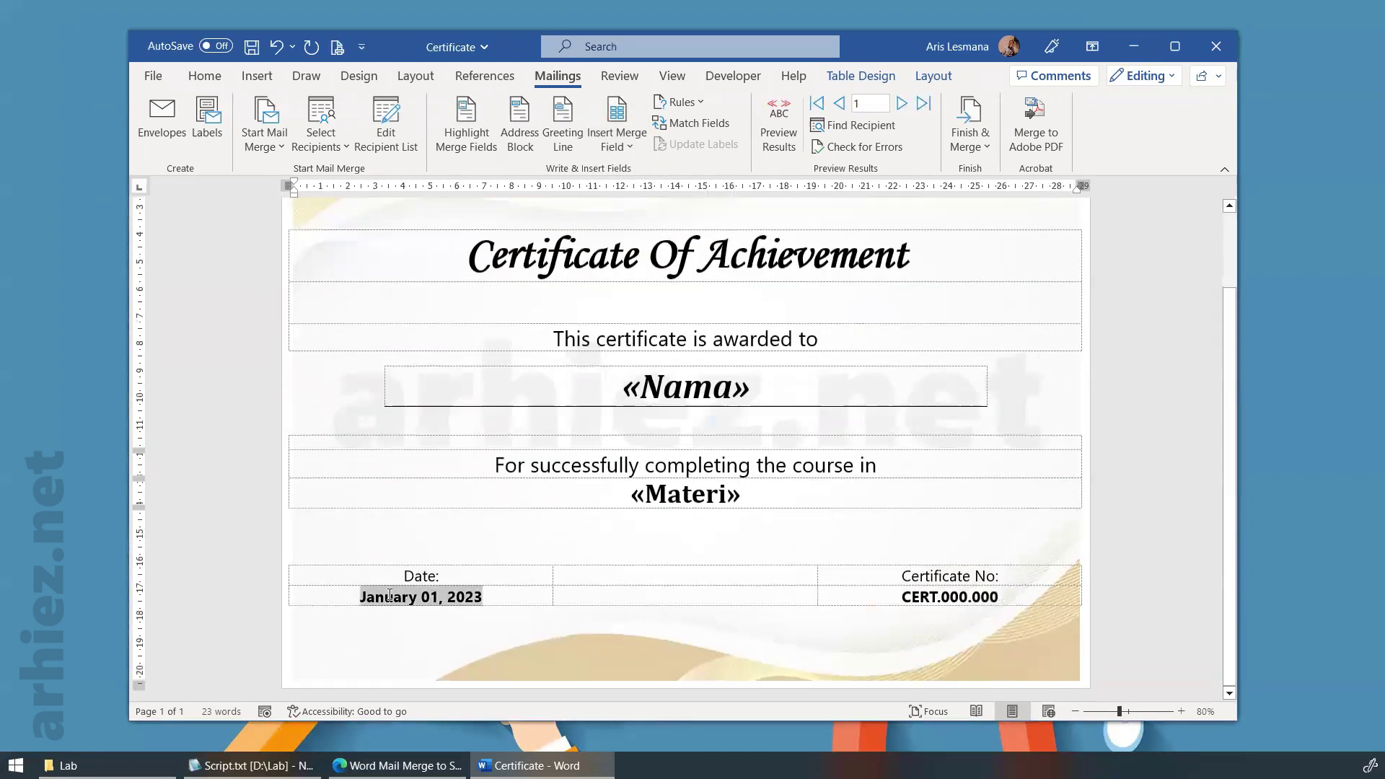
click(628, 146)
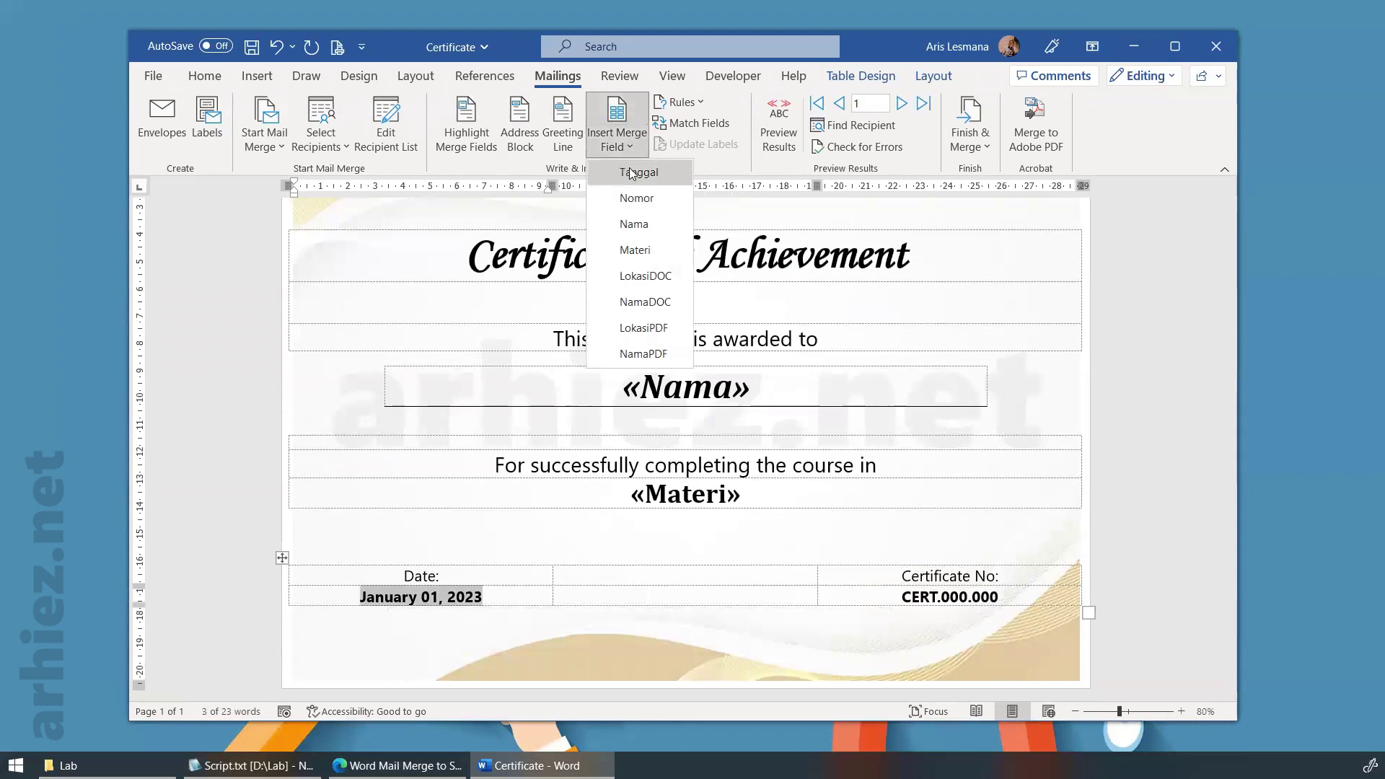
click(669, 174)
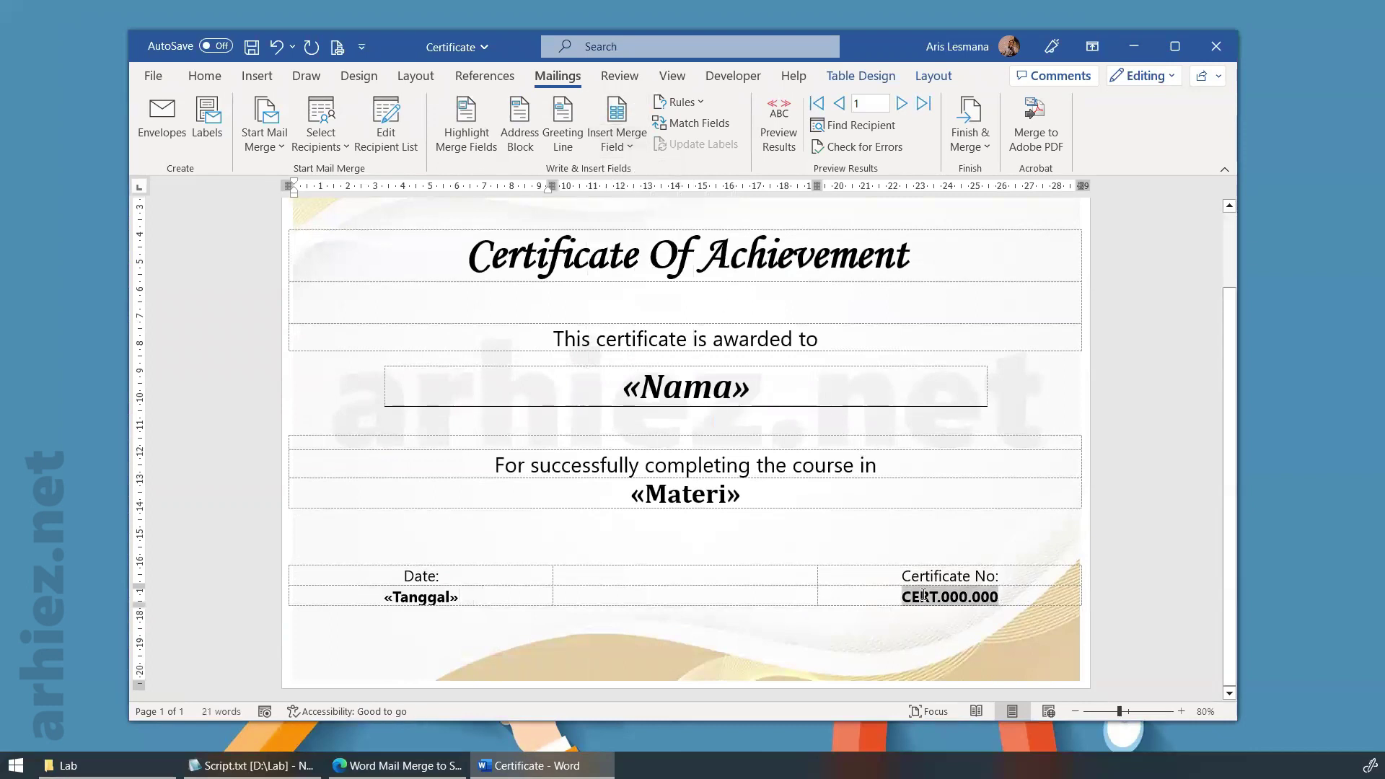
click(629, 145)
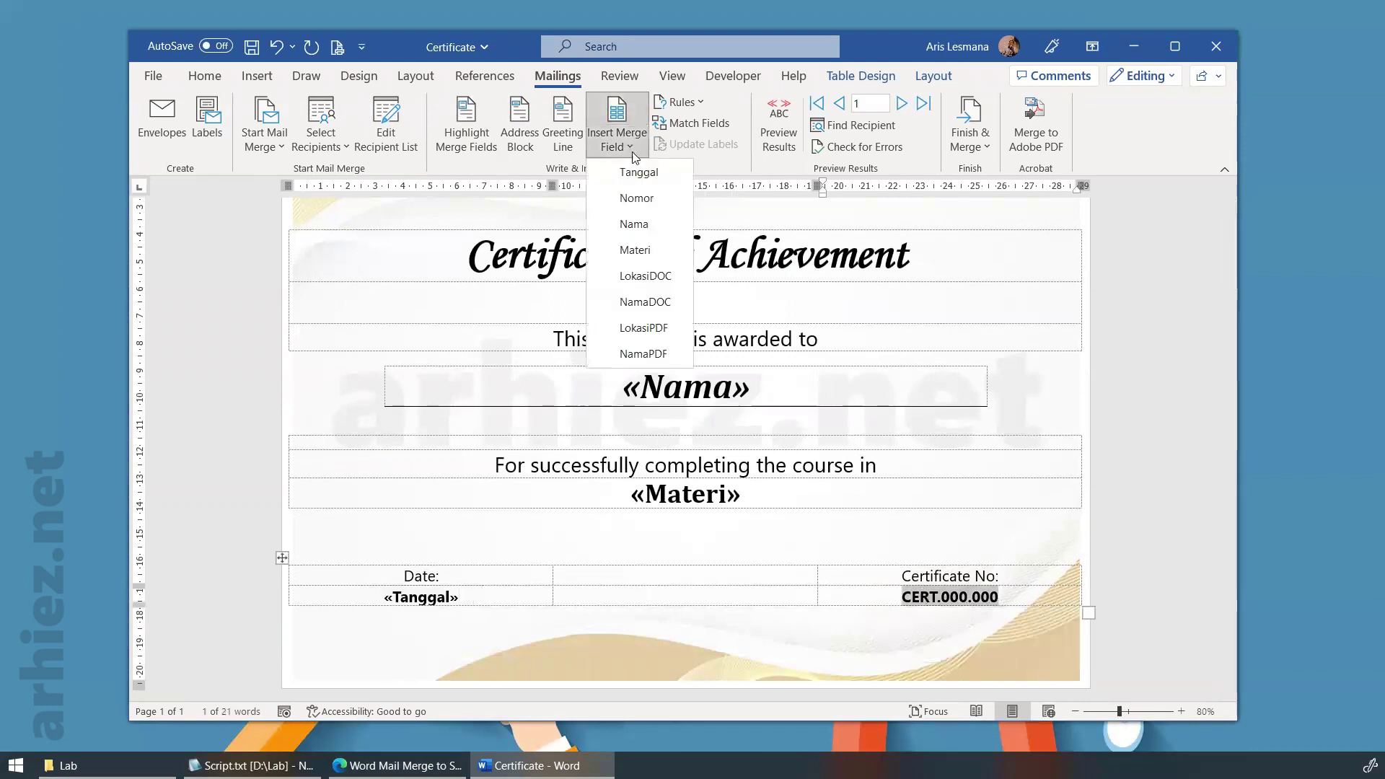
click(649, 197)
Preview the merged certificate, step through the next recipients, then turn the preview off
scroll(813, 248, up, 3)
click(787, 144)
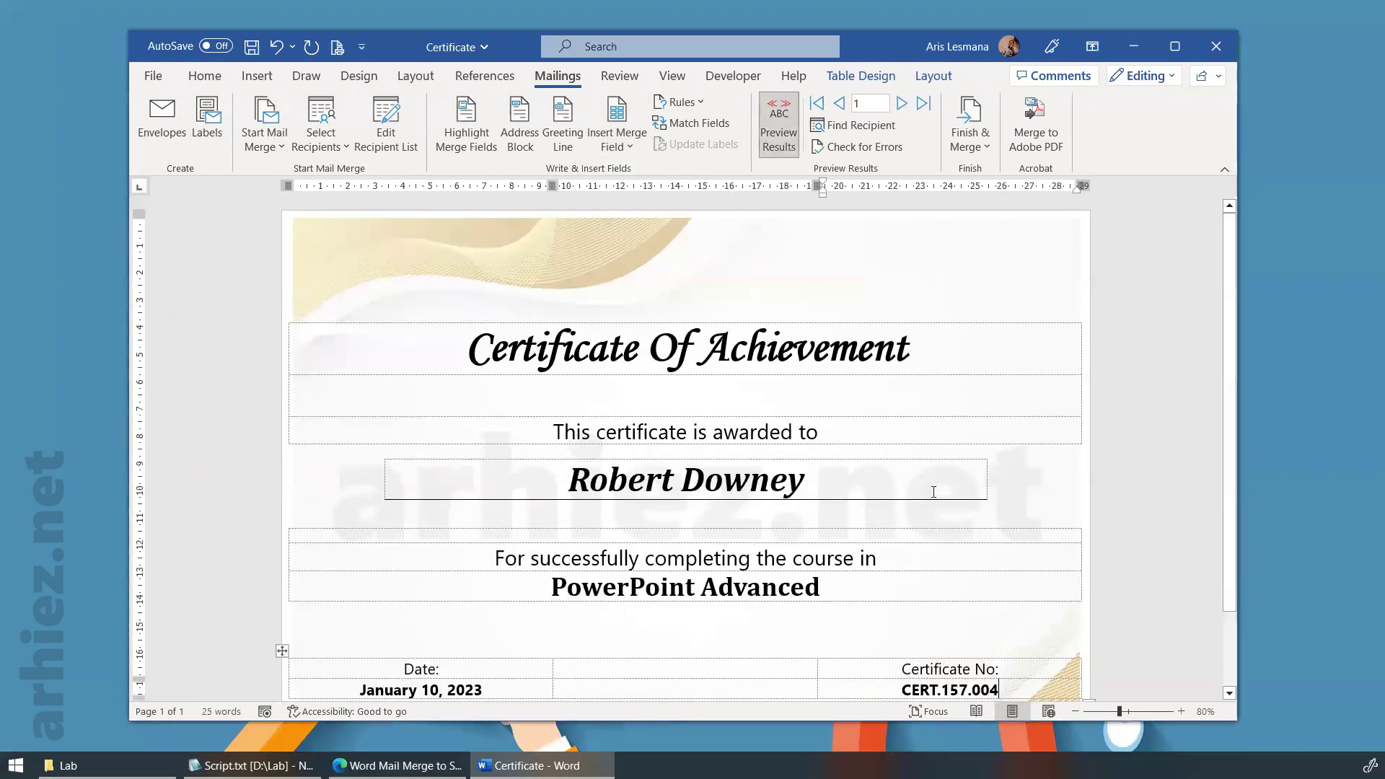
scroll(933, 508, down, 2)
click(902, 104)
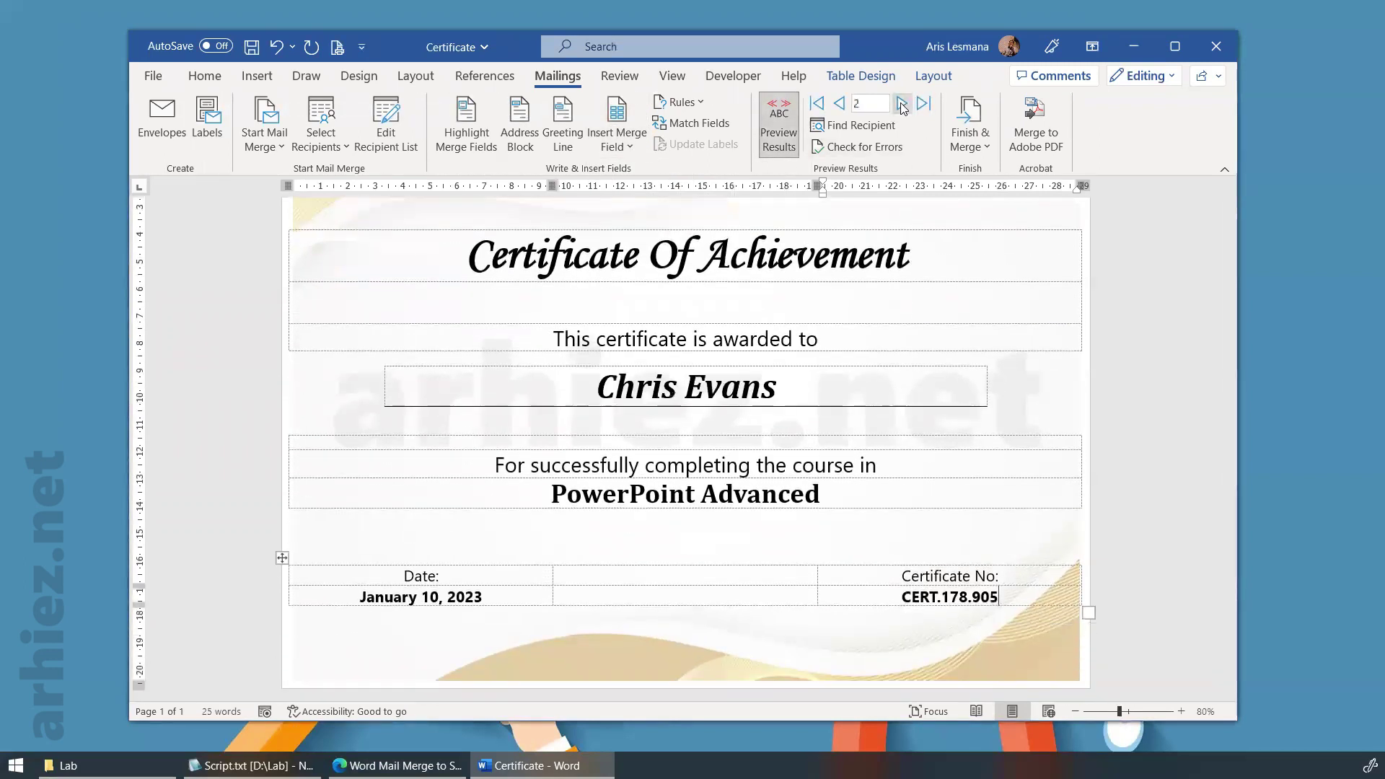
click(902, 104)
click(901, 104)
click(780, 123)
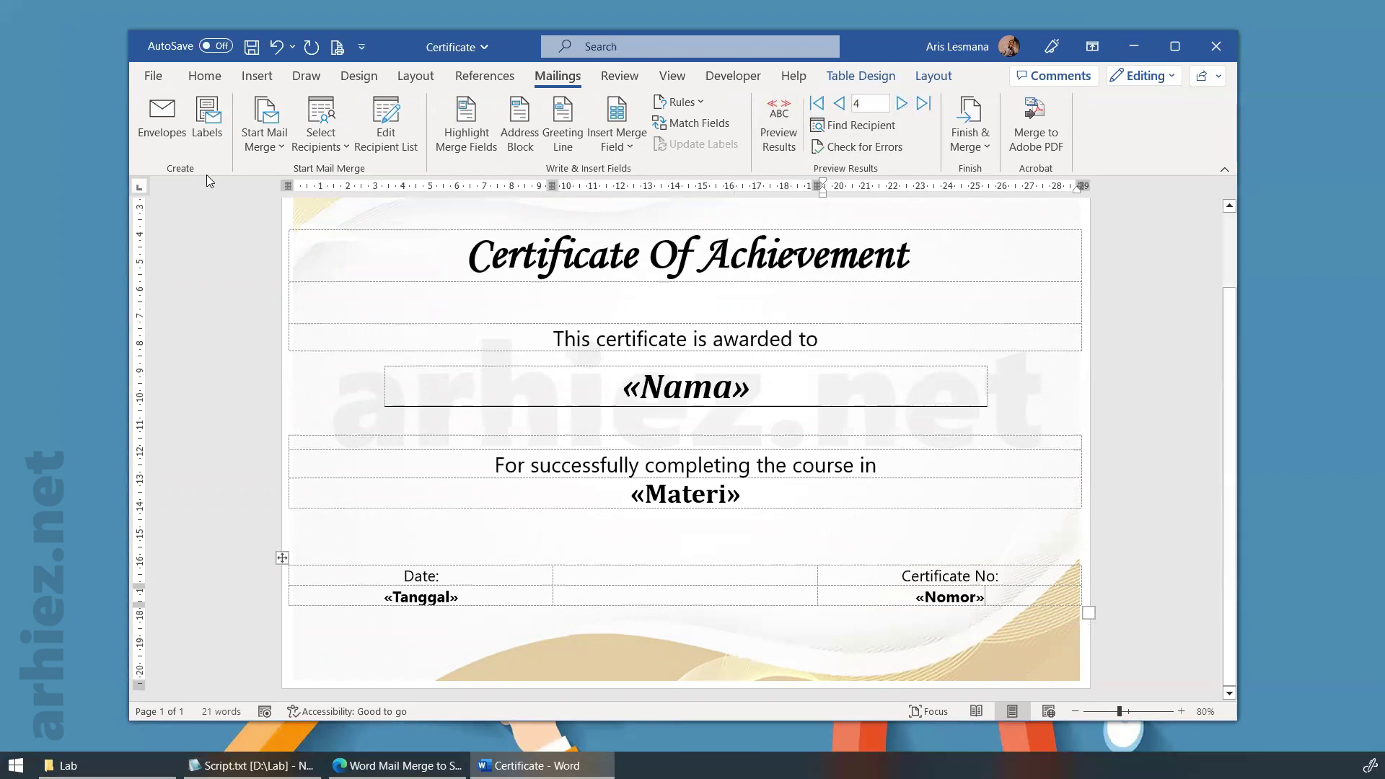
Run the MailMerge2PDF macro from the Developer tab's Macros list, then minimize Word
click(733, 76)
click(185, 149)
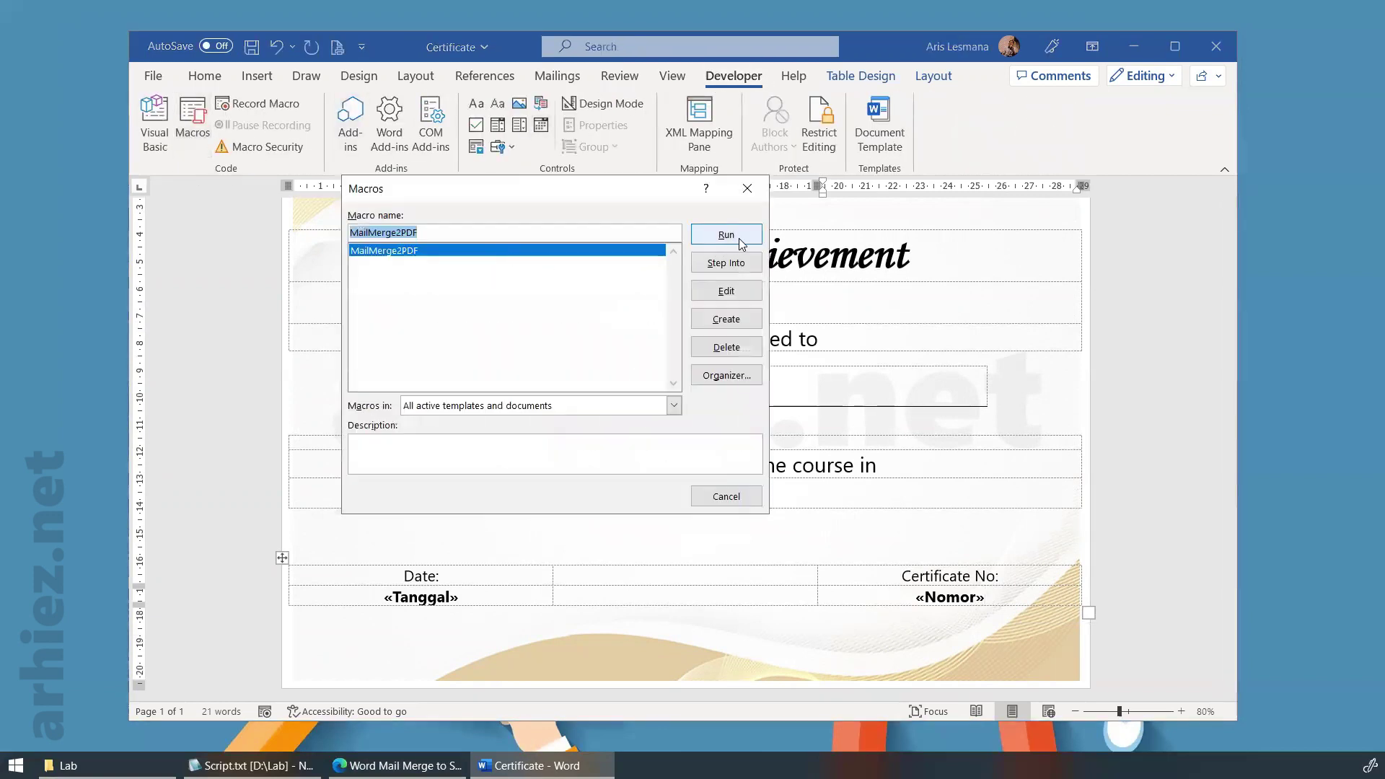
click(739, 239)
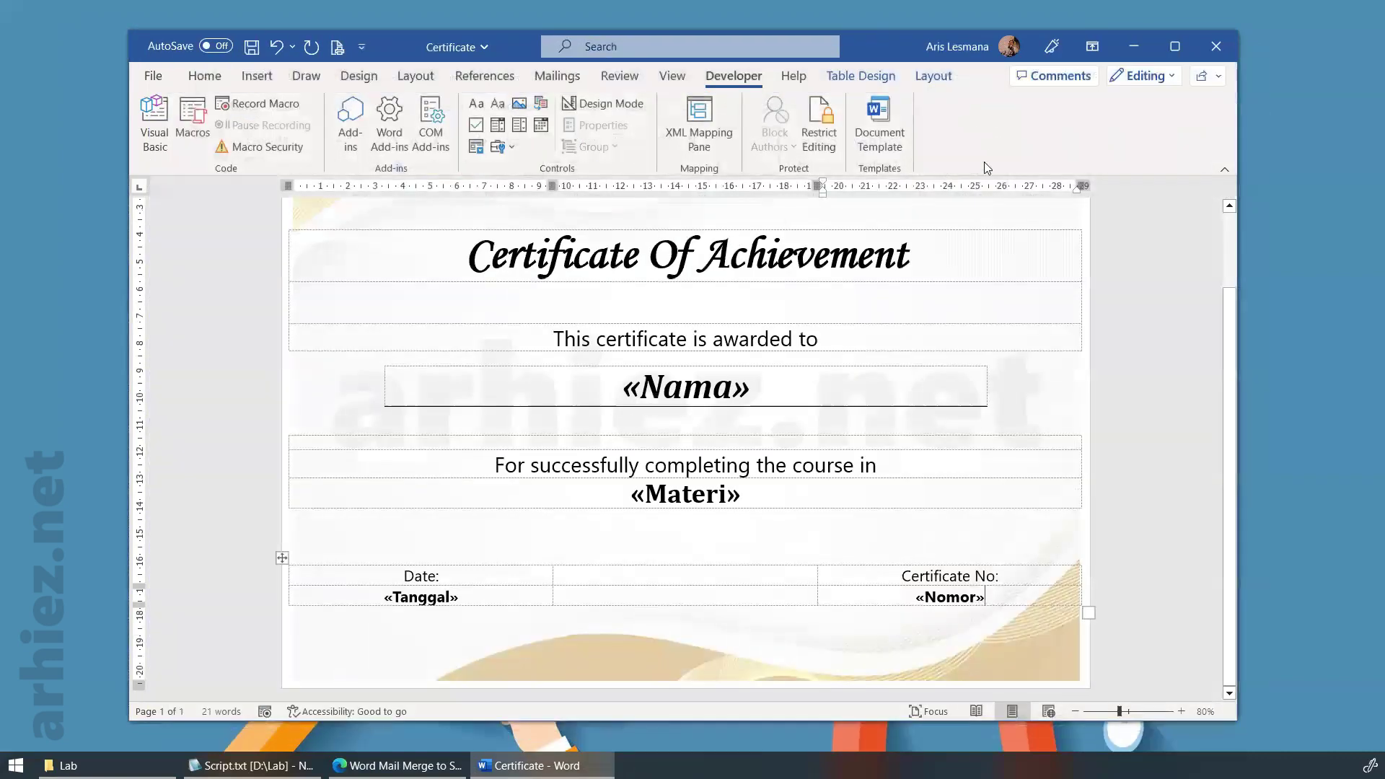
click(1132, 44)
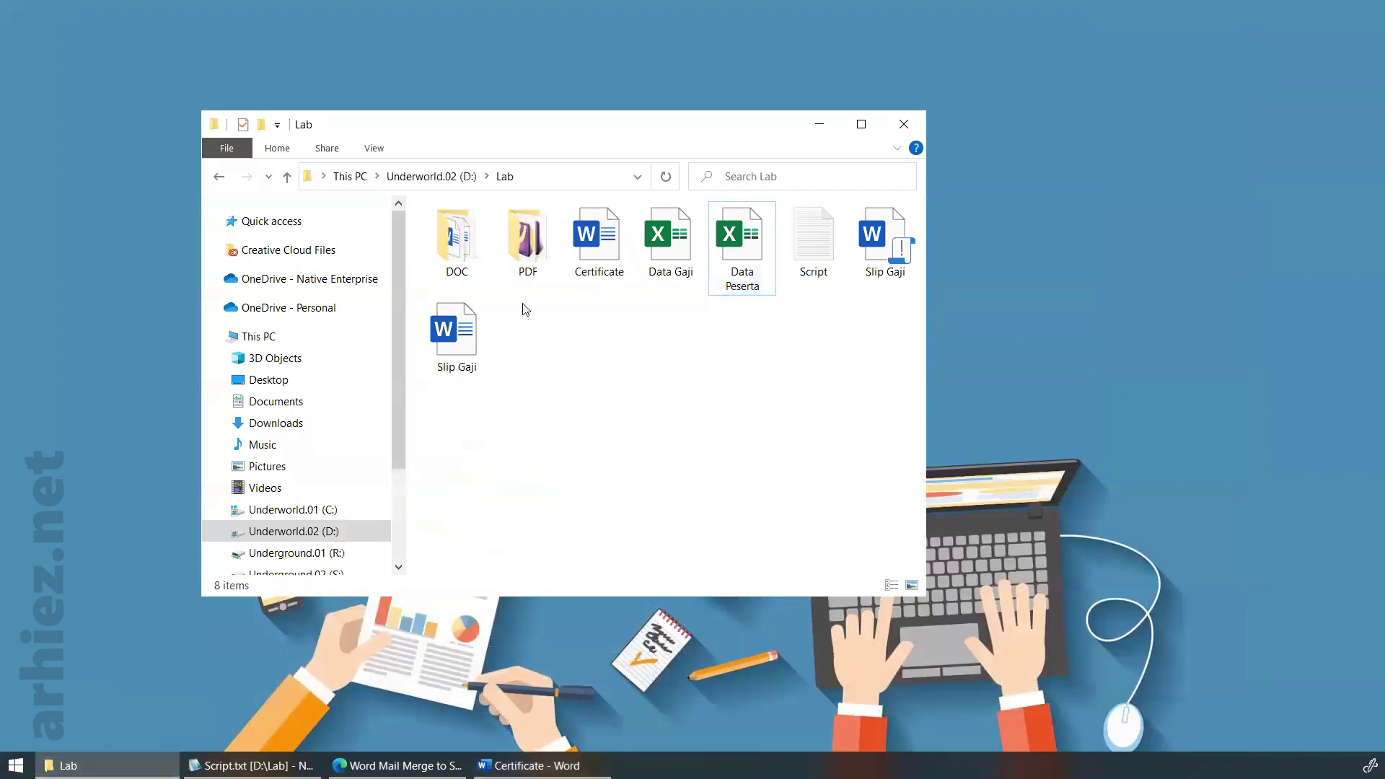
Review the generated CERT files in the Lab\DOC folder
double_click(456, 238)
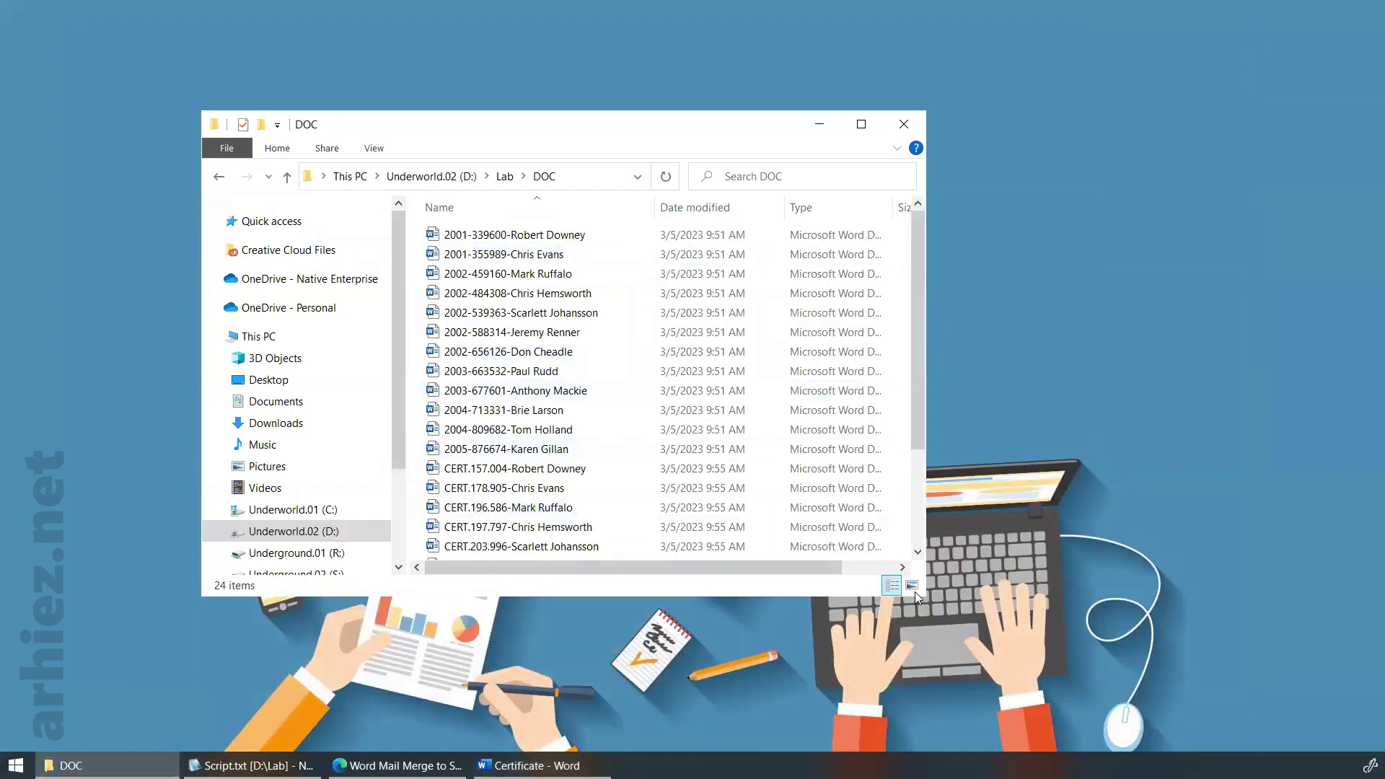
drag(924, 599, 1064, 681)
scroll(603, 526, down, 1)
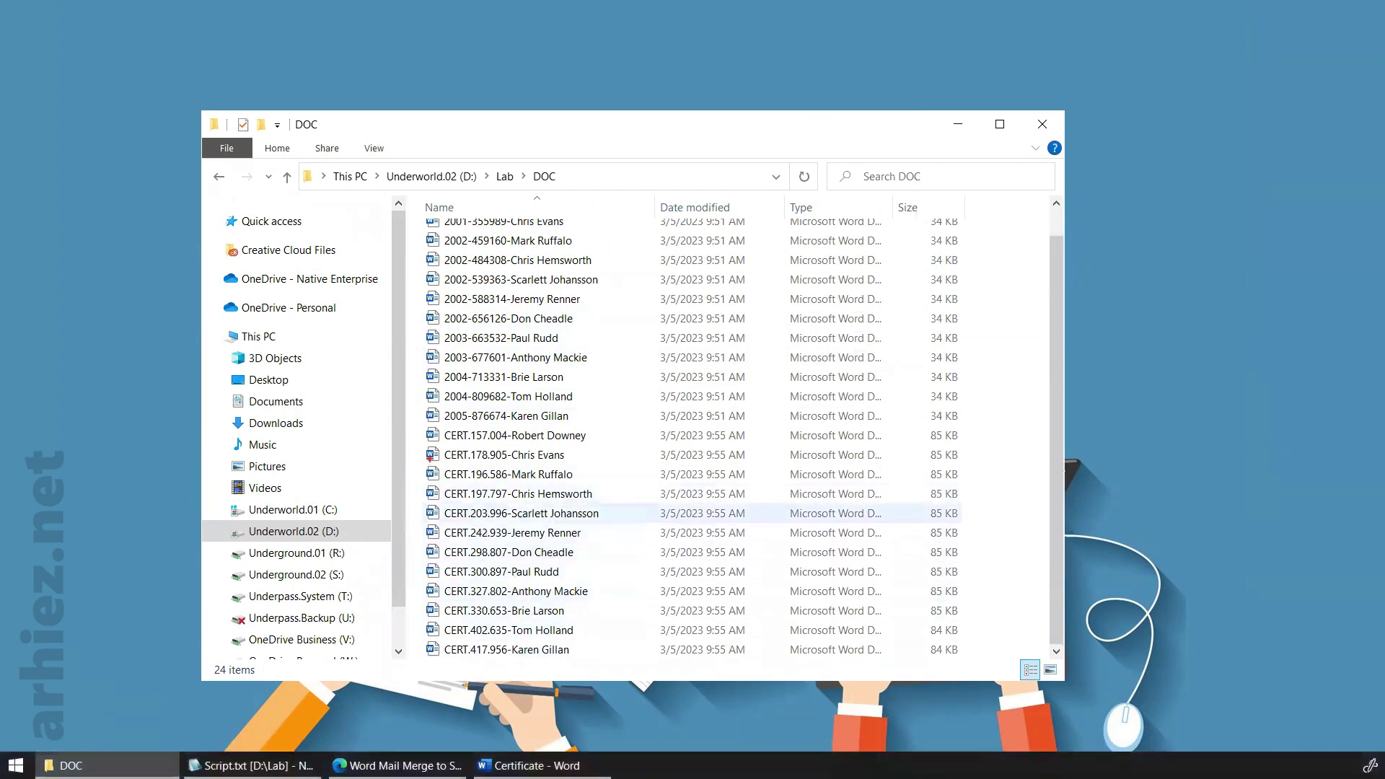
drag(411, 422, 637, 675)
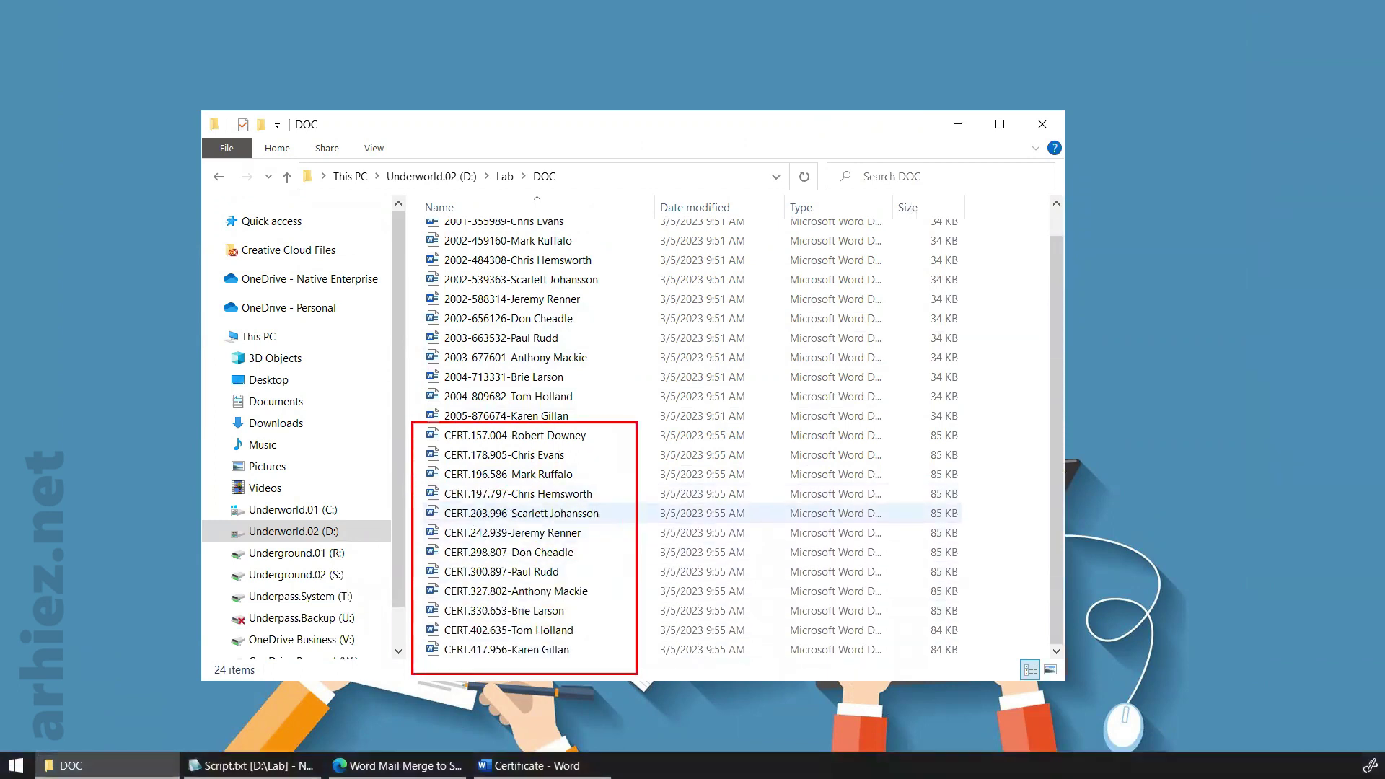
Check the PDF folder's CERT files and open the CERT.300.897 certificate PDF
click(505, 176)
click(532, 269)
double_click(532, 269)
scroll(537, 520, down, 1)
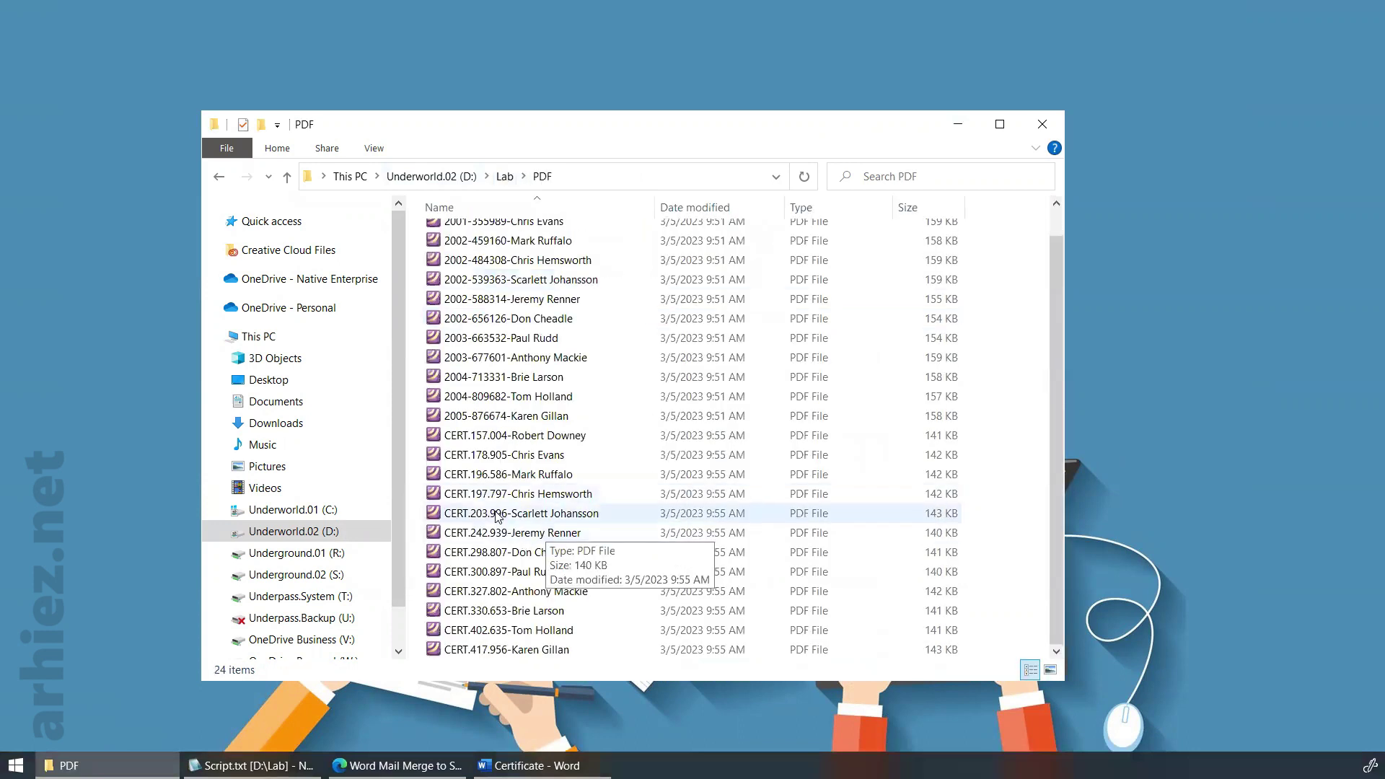
mouse_move(411, 422)
mouse_down()
mouse_move(594, 580)
mouse_move(638, 673)
mouse_up()
key(Escape)
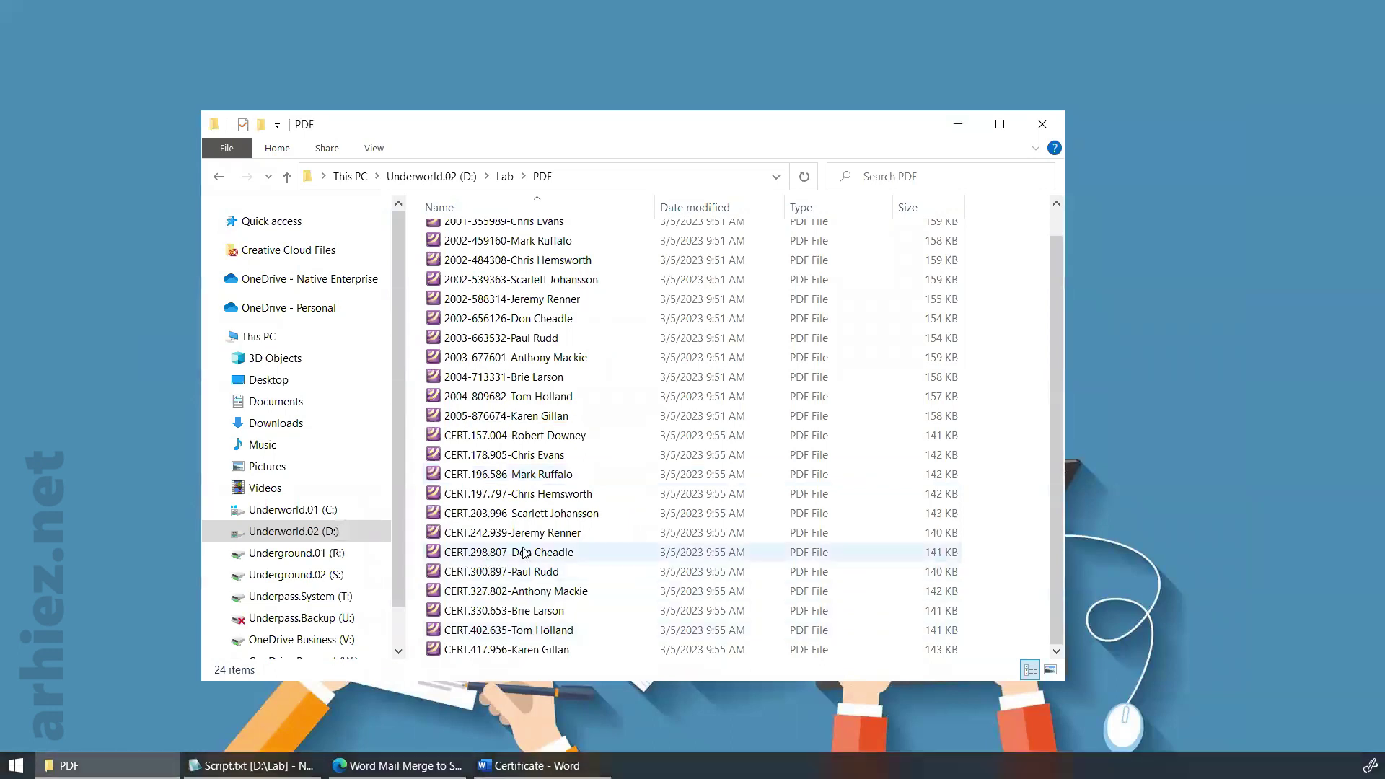
double_click(554, 577)
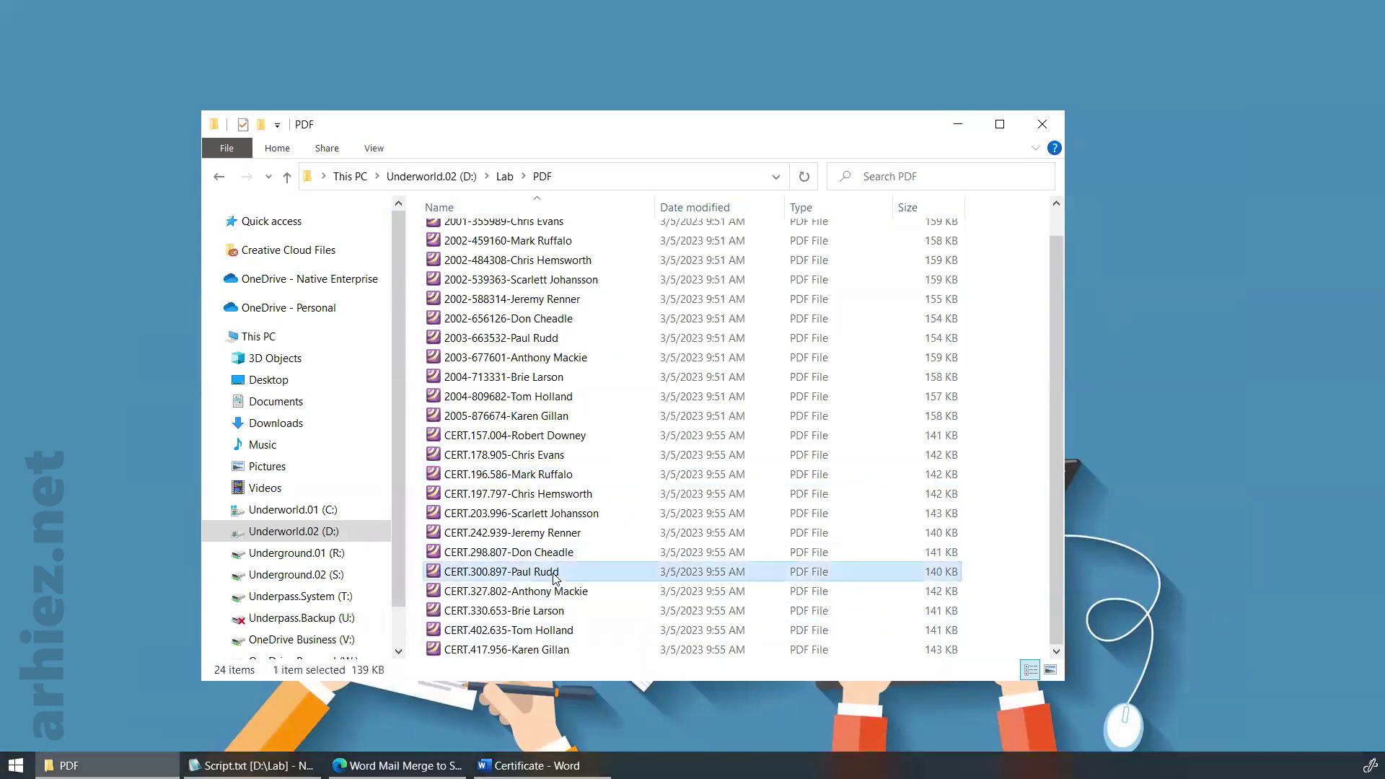
scroll(781, 546, down, 1)
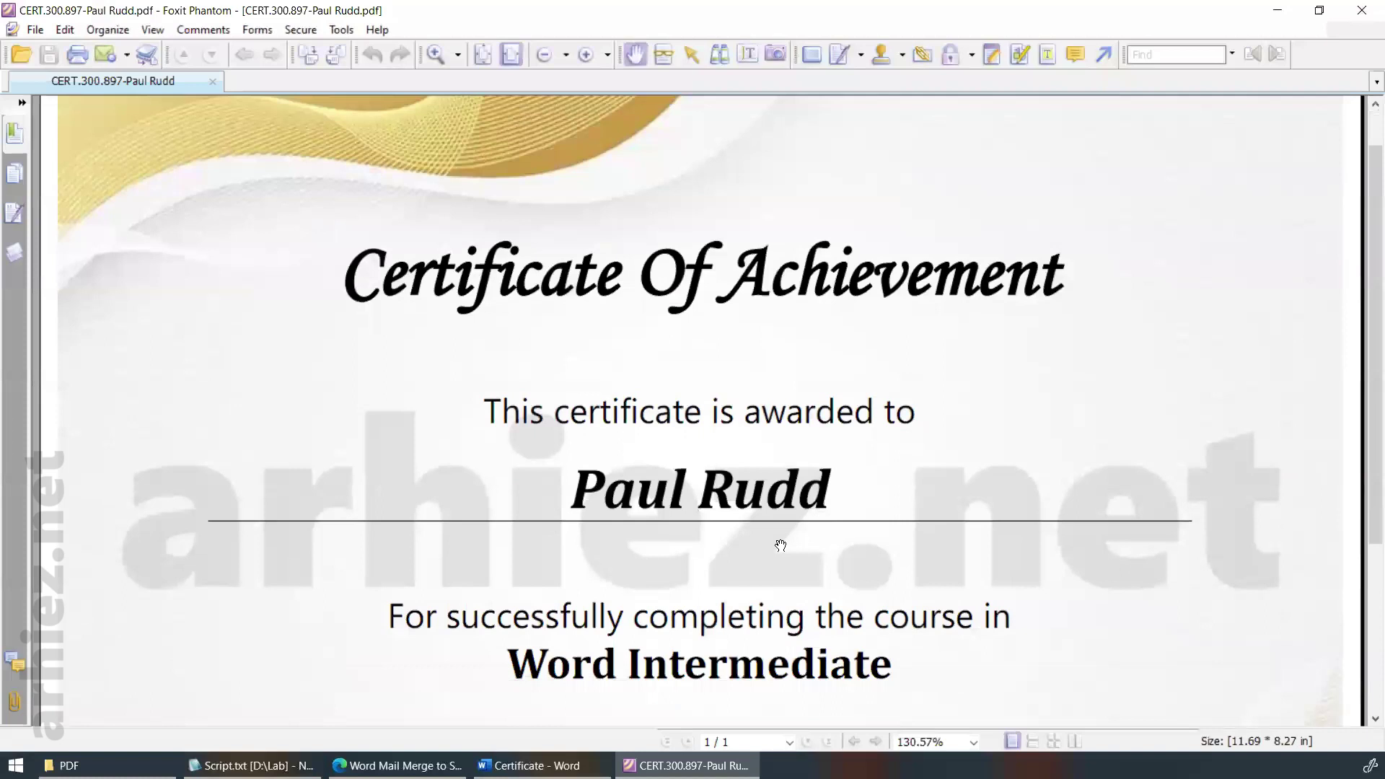
Open the CERT.327.802 and CERT.157.004 PDFs in Foxit, then switch back to the Word template
scroll(781, 546, down, 2)
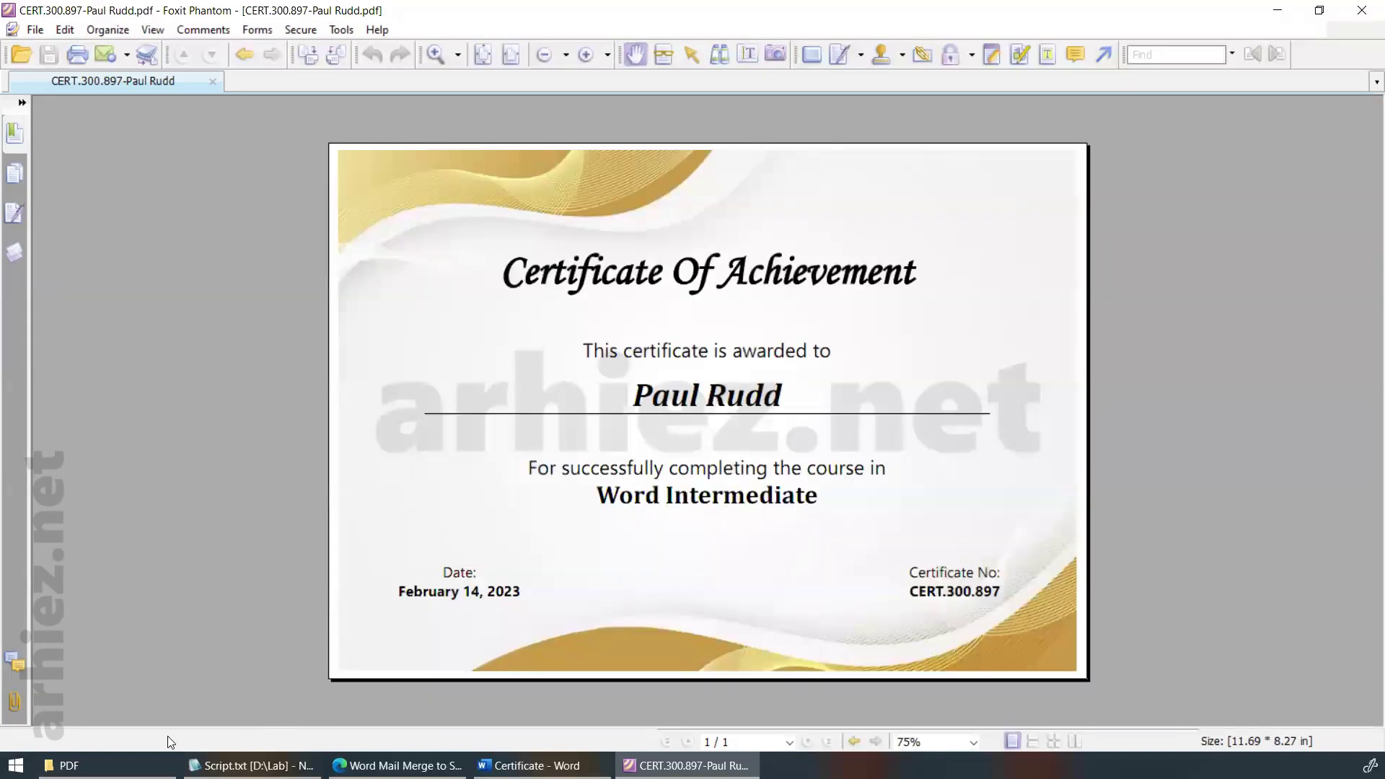
click(72, 765)
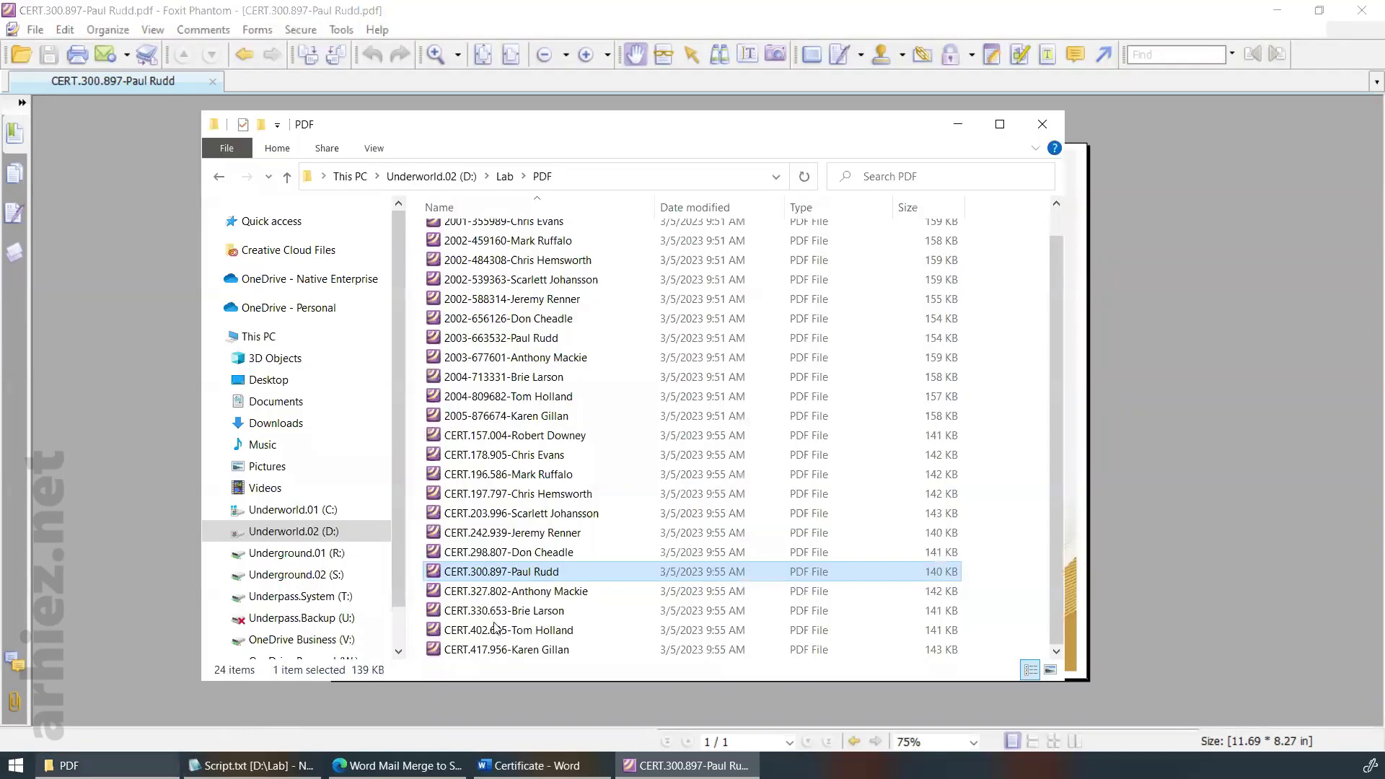
double_click(556, 595)
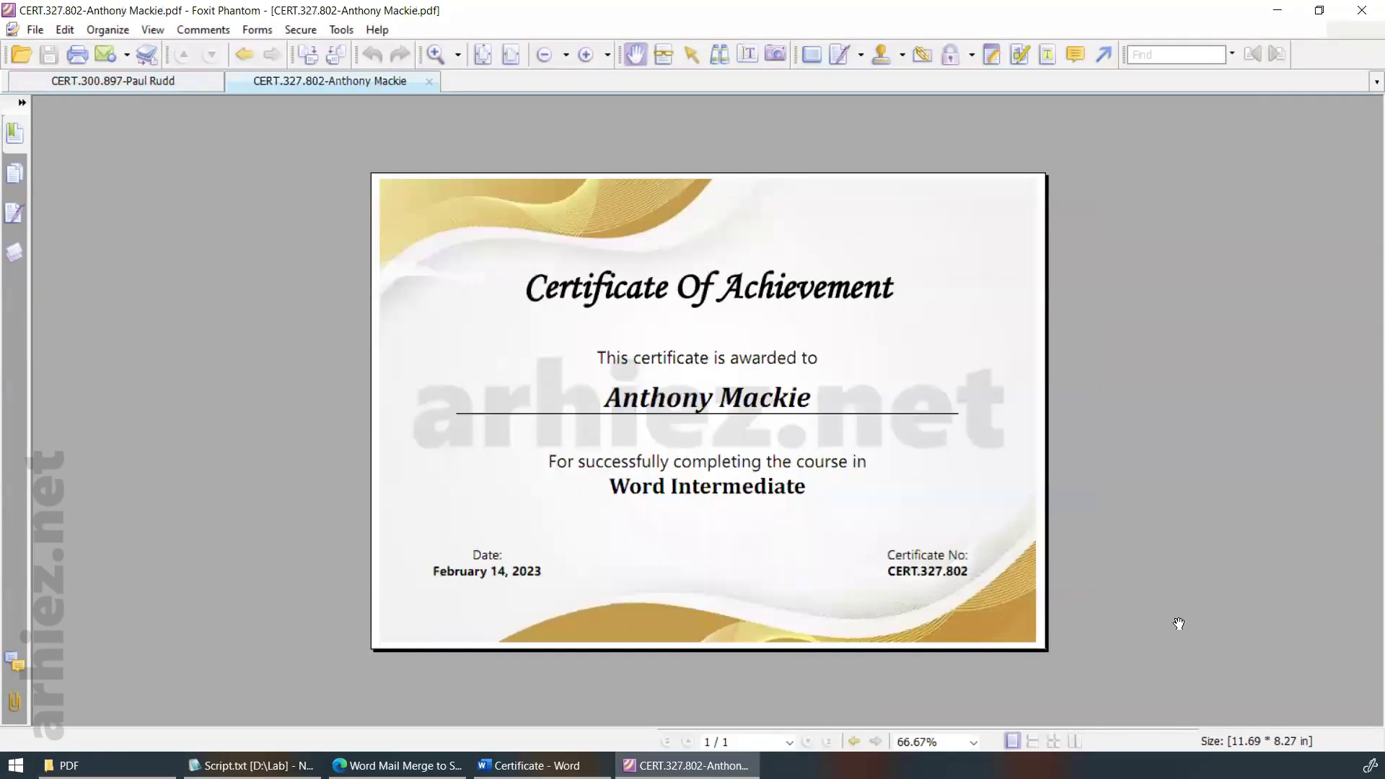
scroll(713, 576, down, 2)
click(72, 766)
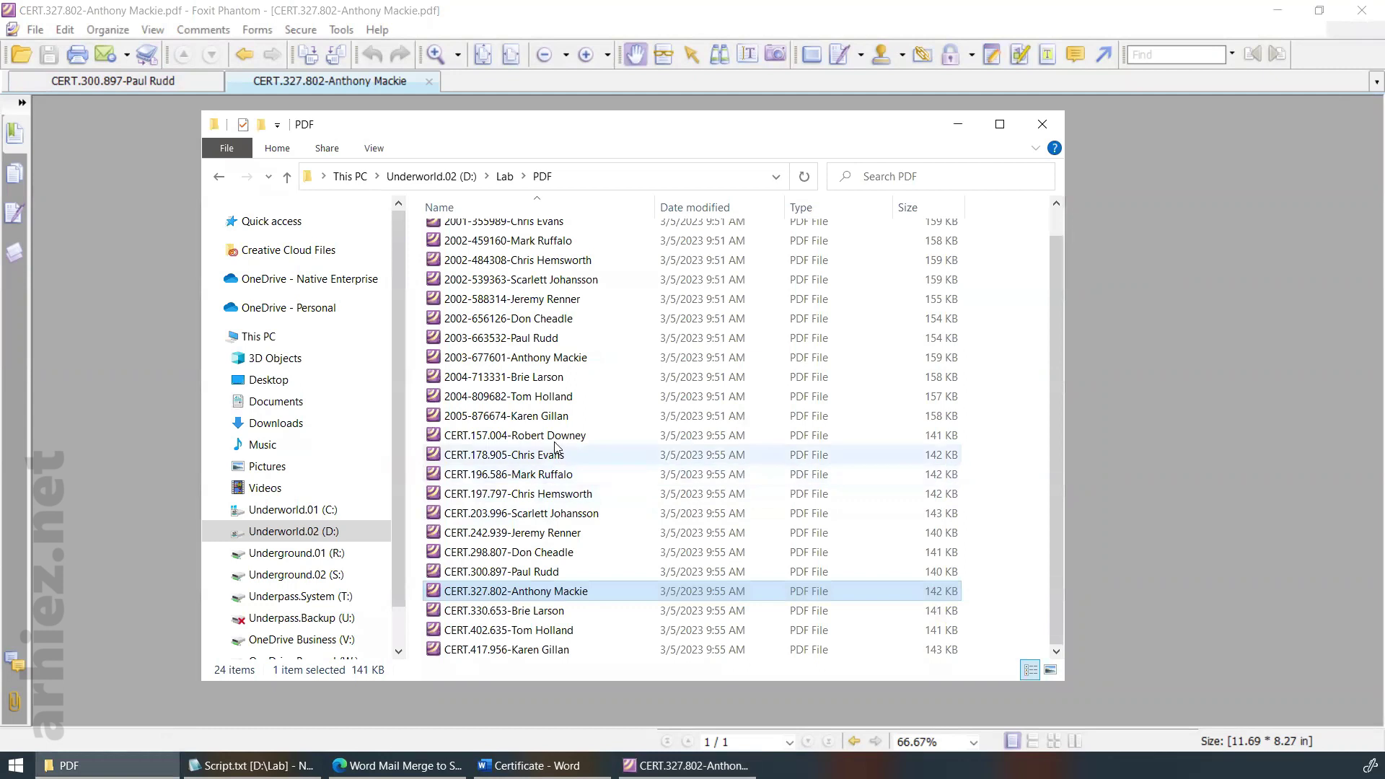
double_click(554, 436)
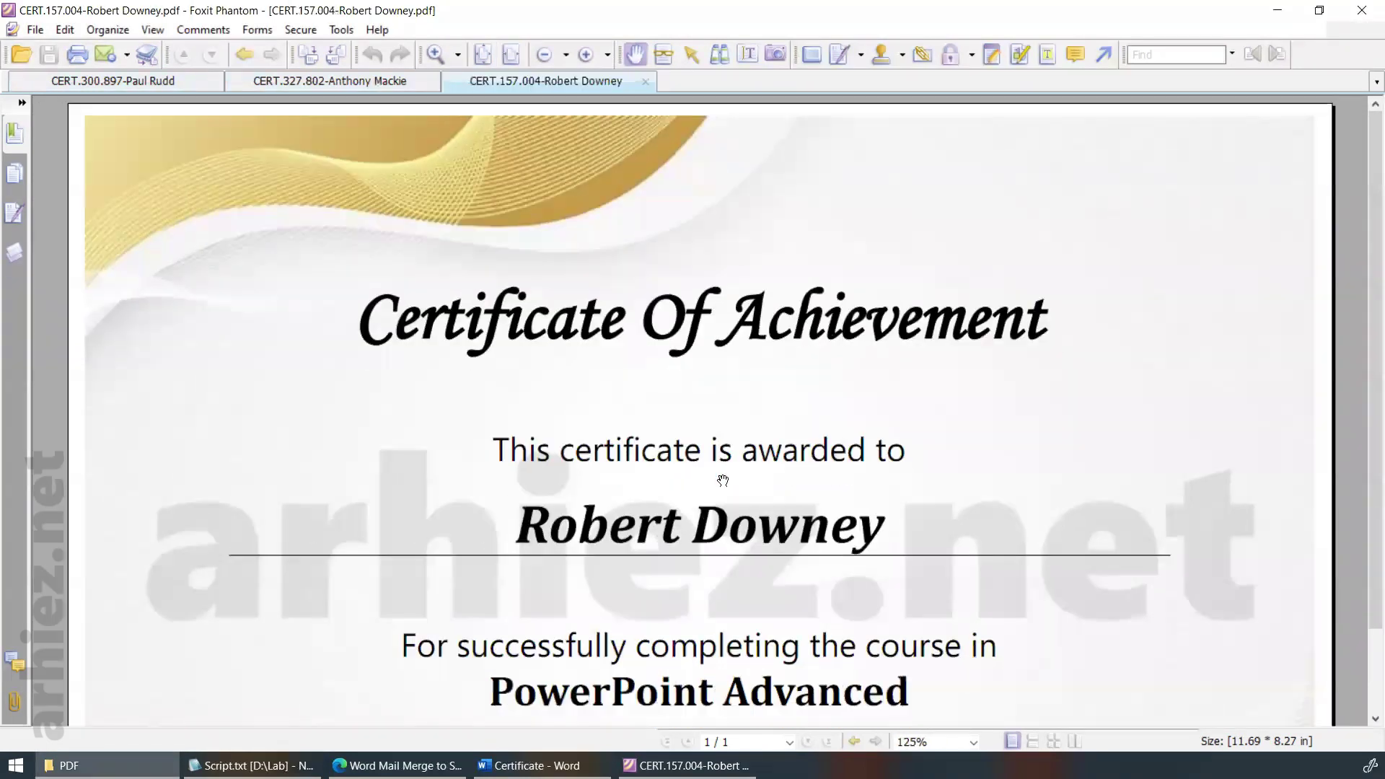
scroll(723, 481, down, 1)
scroll(783, 485, down, 1)
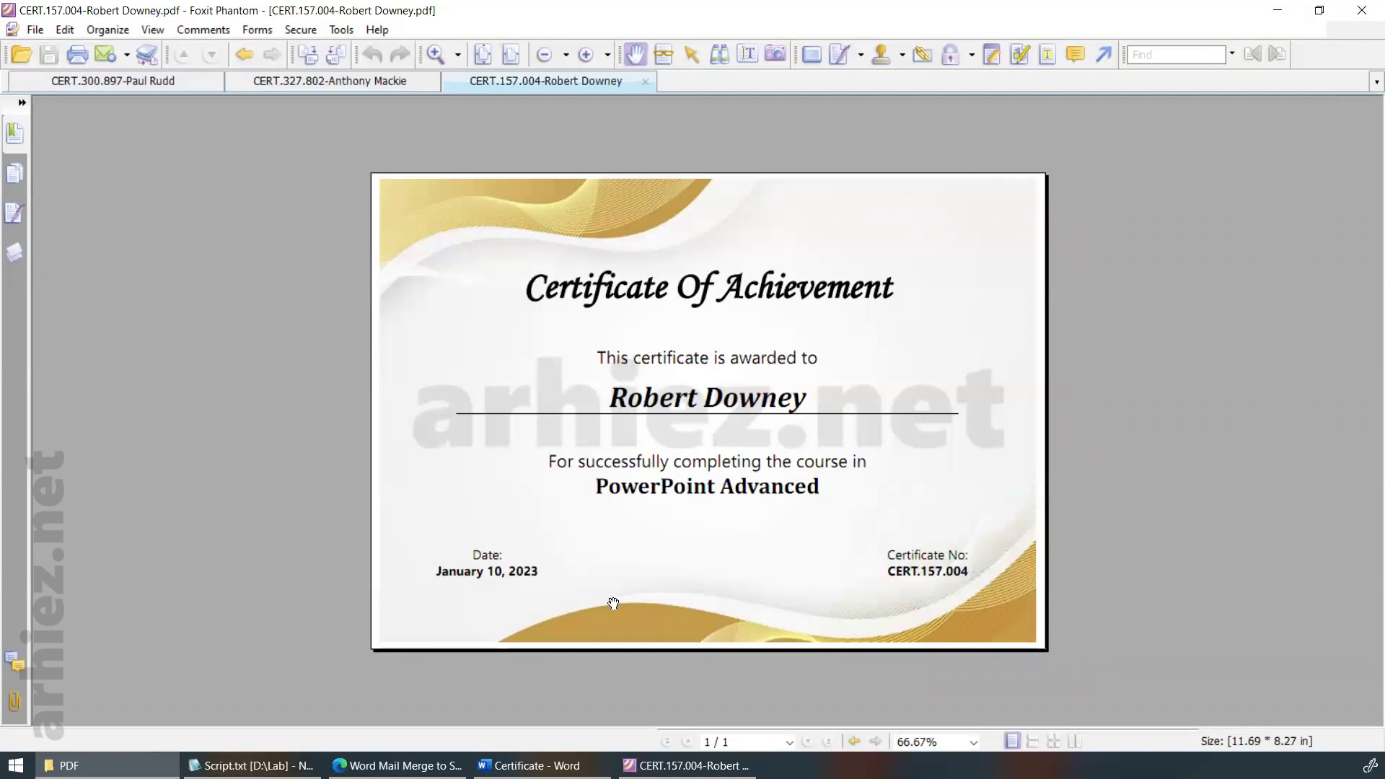
mouse_move(530, 765)
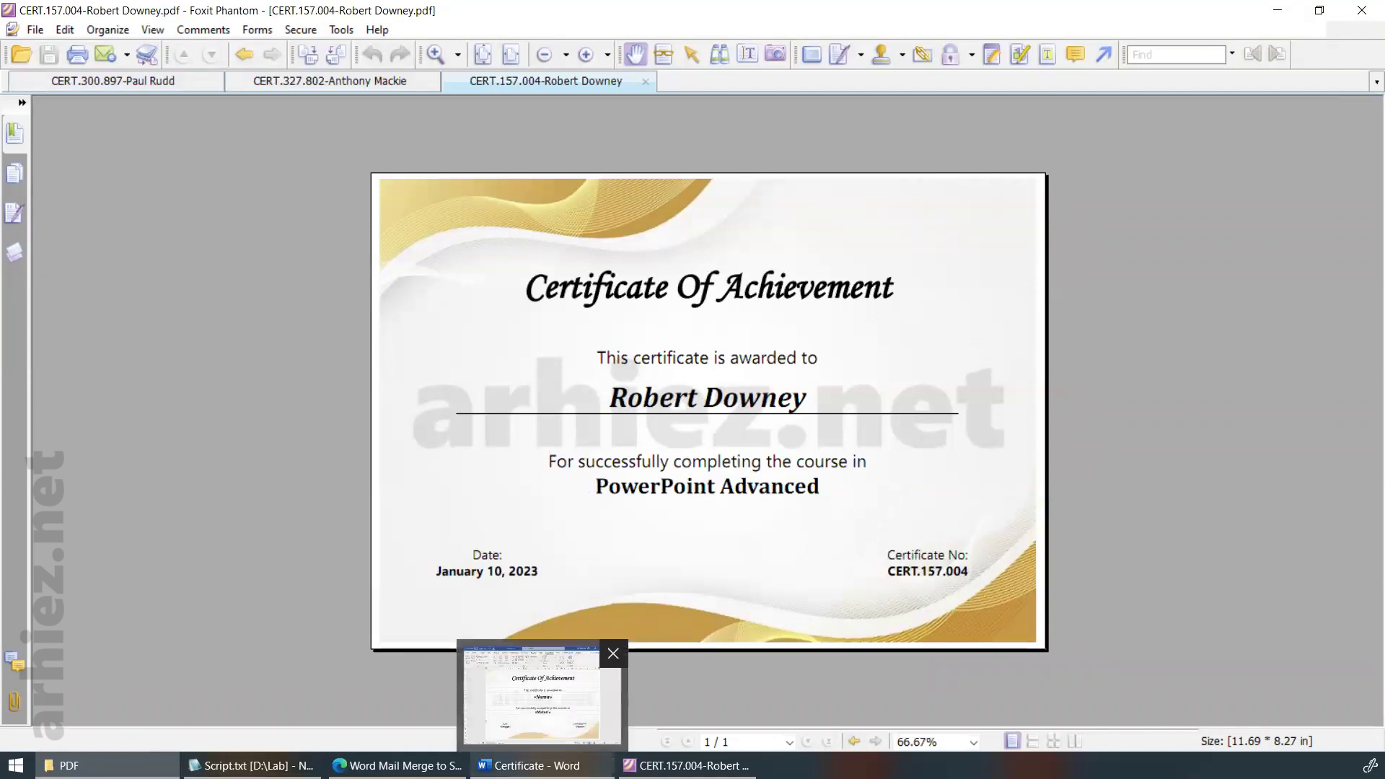
click(541, 693)
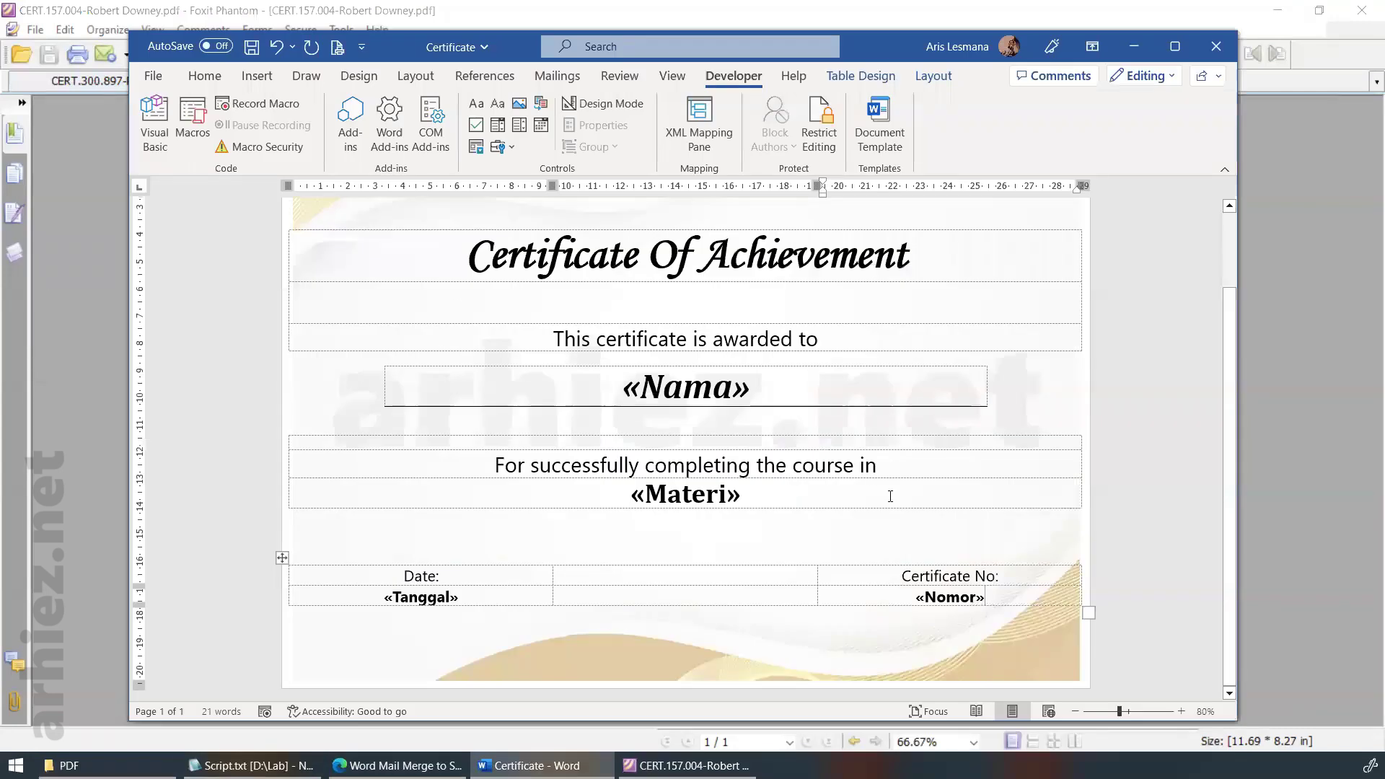